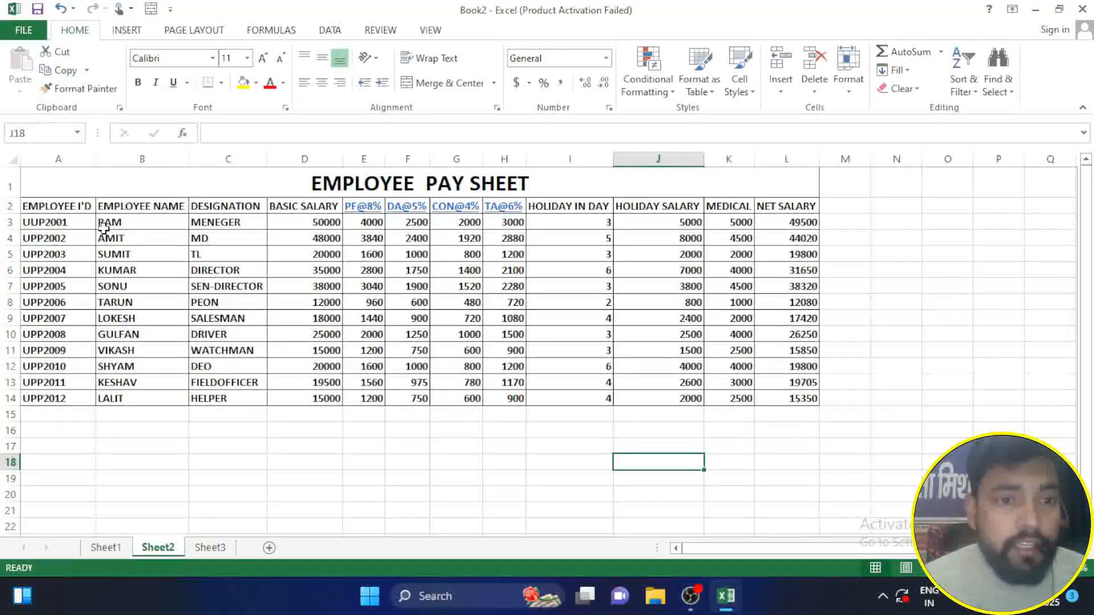
Step: Copy the employee names in B3:B14 and paste them starting at cell O1
drag(121, 219, 152, 398)
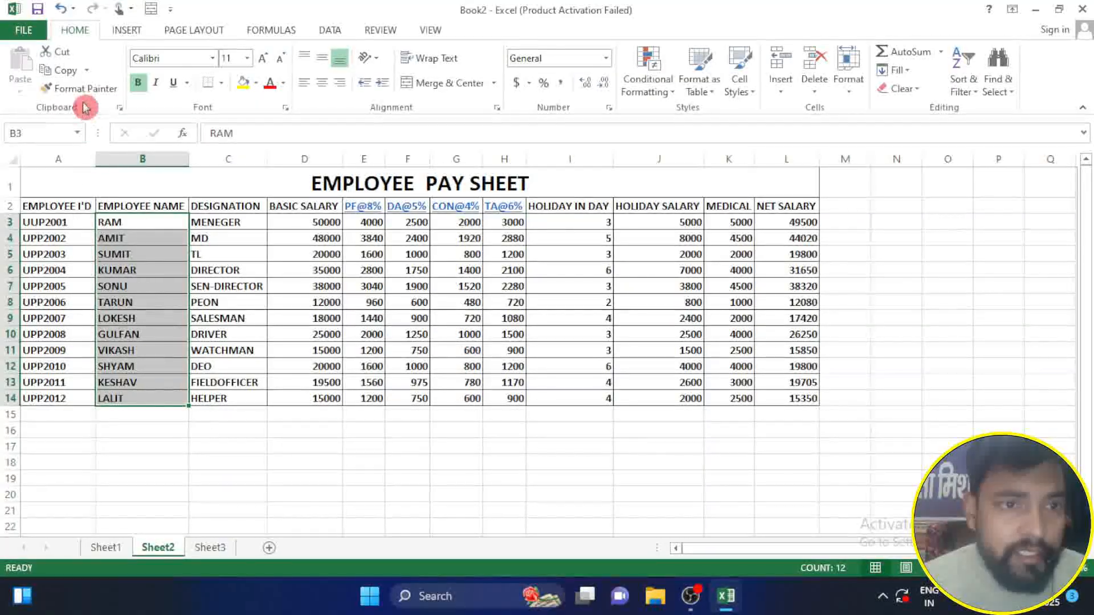
click(70, 71)
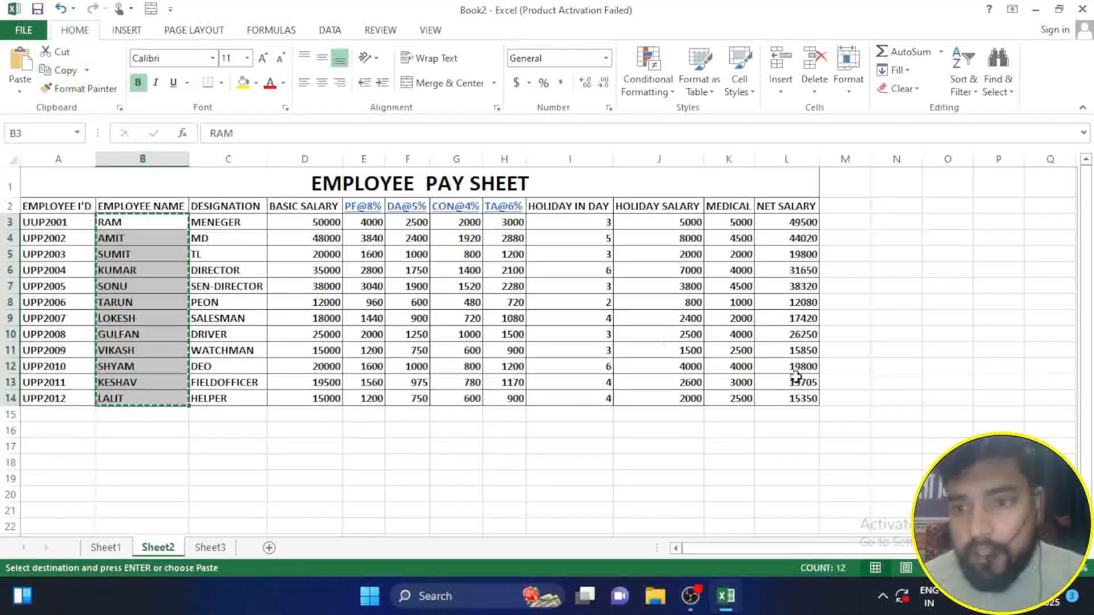
click(939, 189)
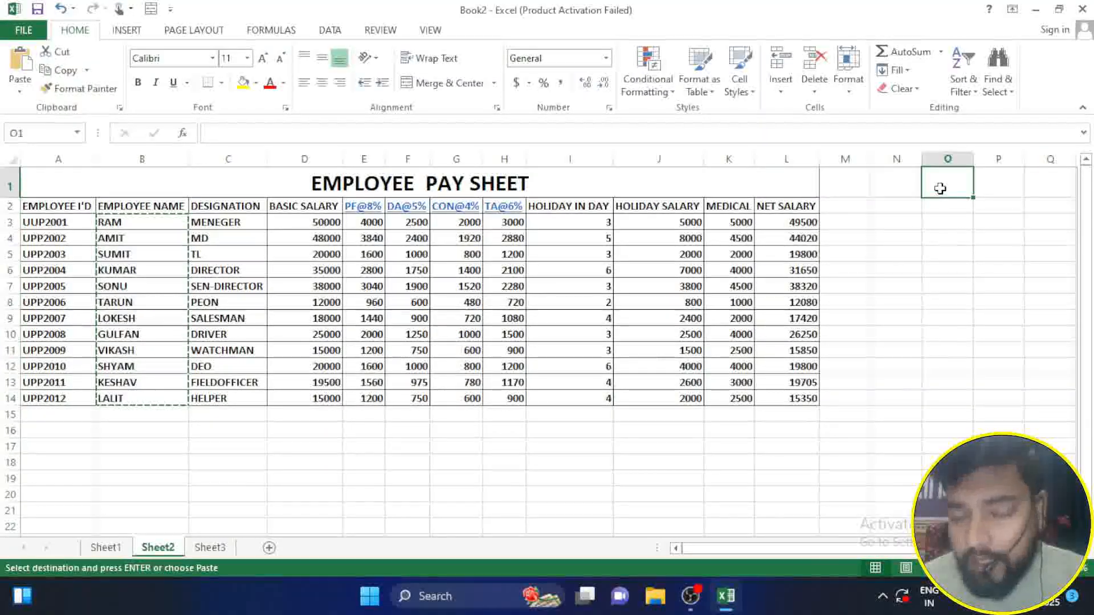
click(20, 62)
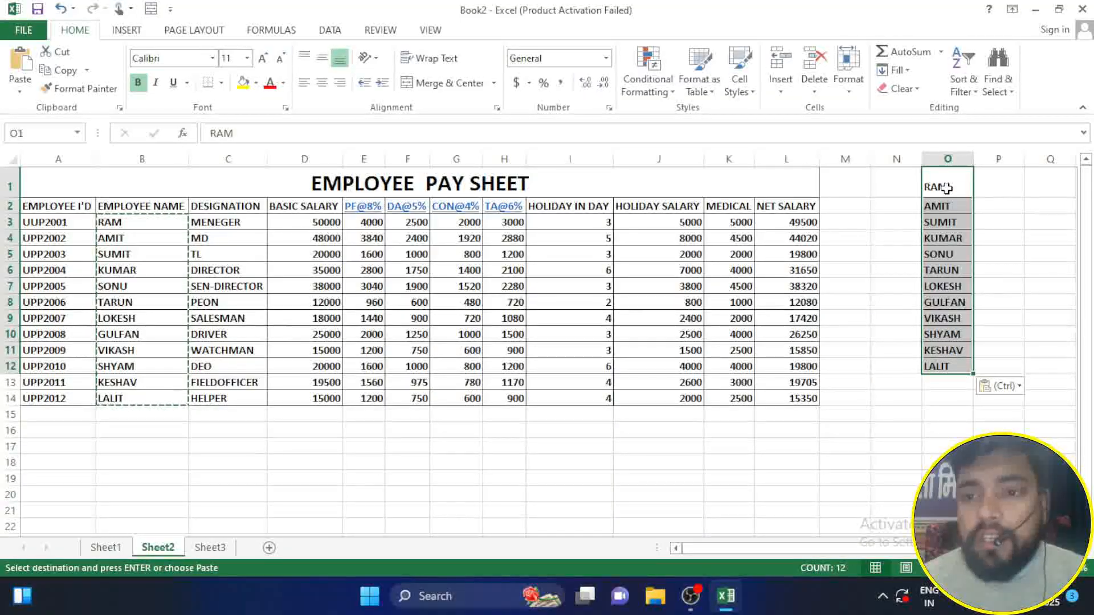
click(849, 350)
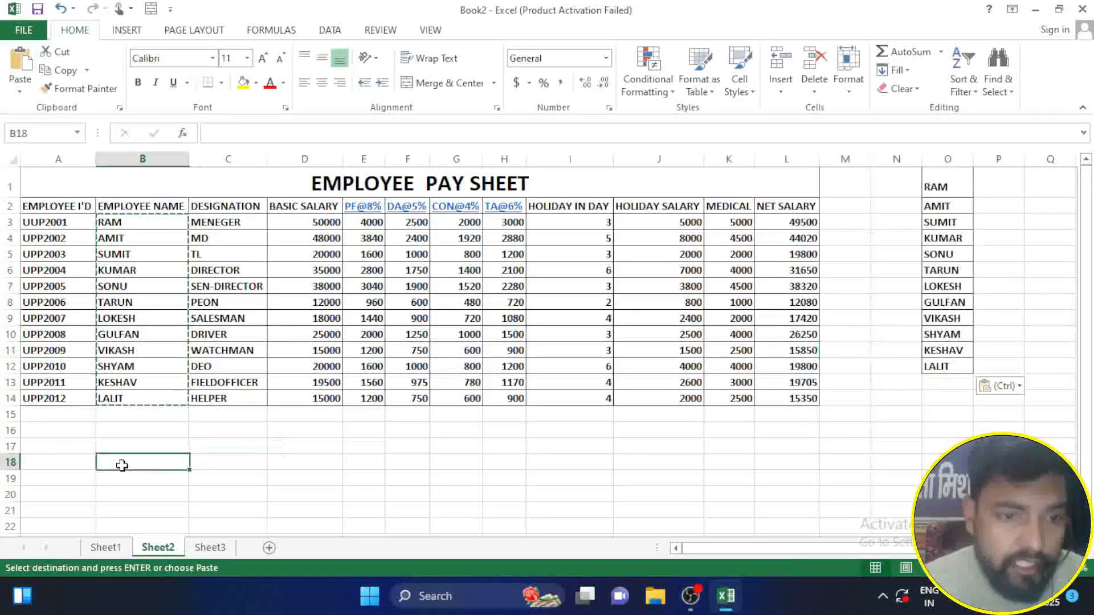
Step: Cut the name list in O1:O12 and paste it below the pay sheet starting at cell B16
drag(957, 185, 946, 368)
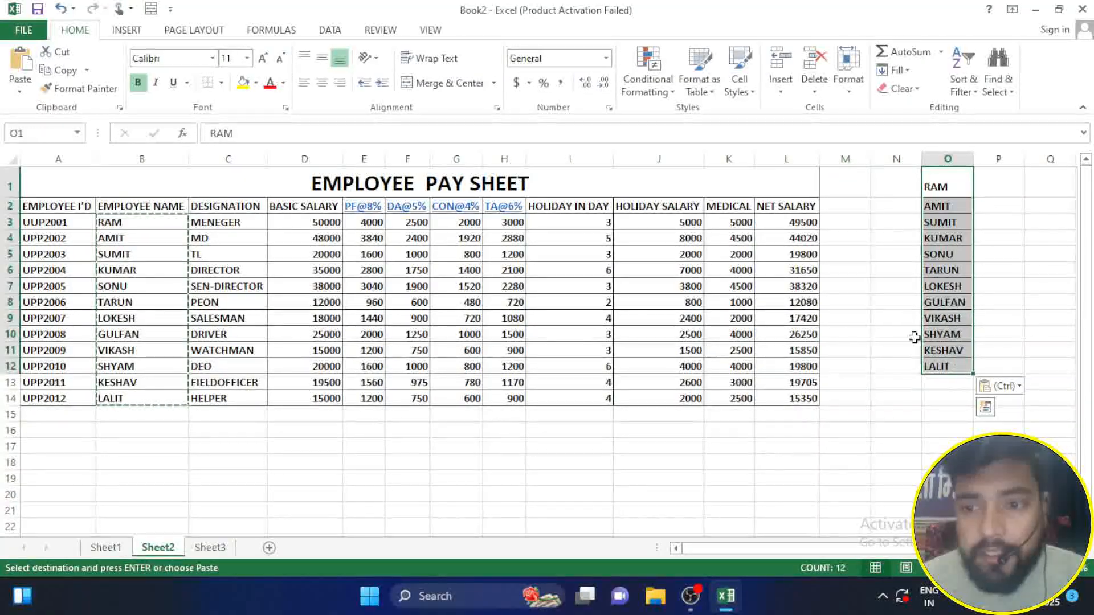
click(63, 64)
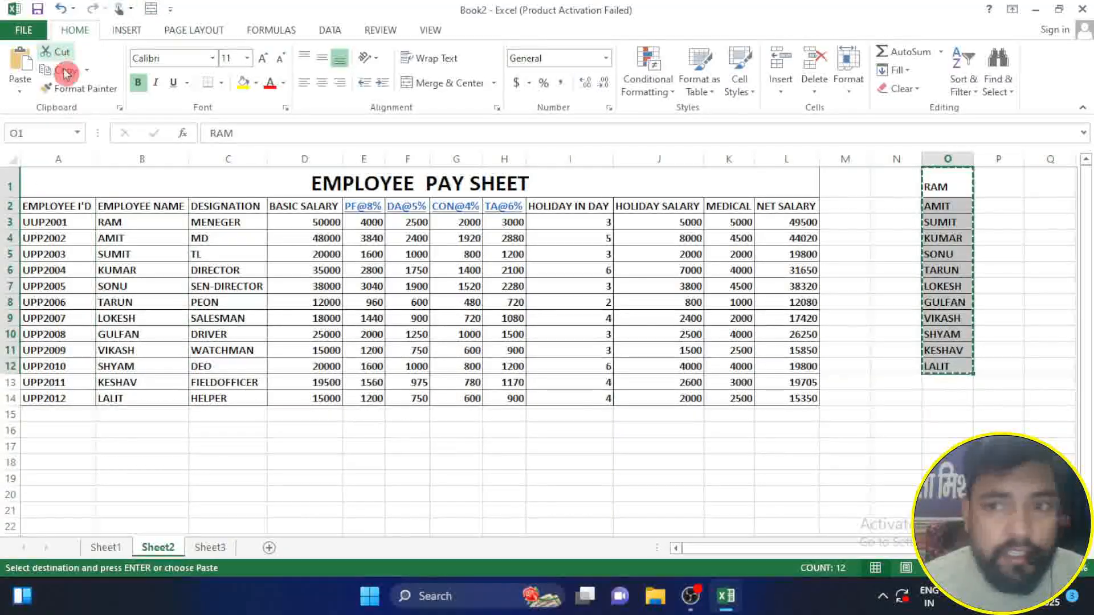
click(146, 429)
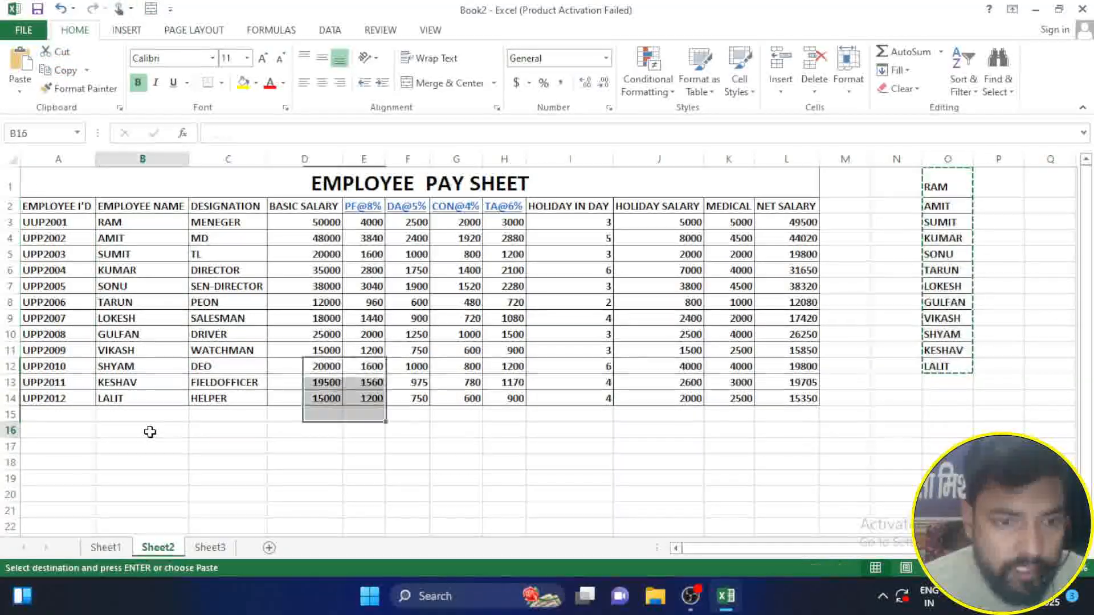
click(21, 64)
drag(962, 205, 947, 416)
click(153, 463)
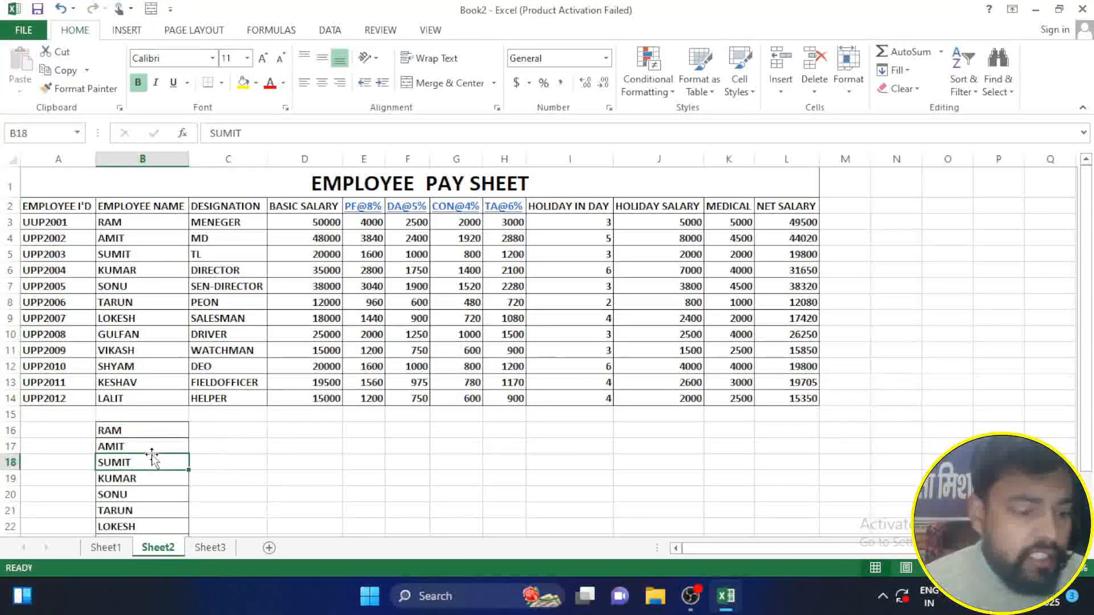
click(63, 69)
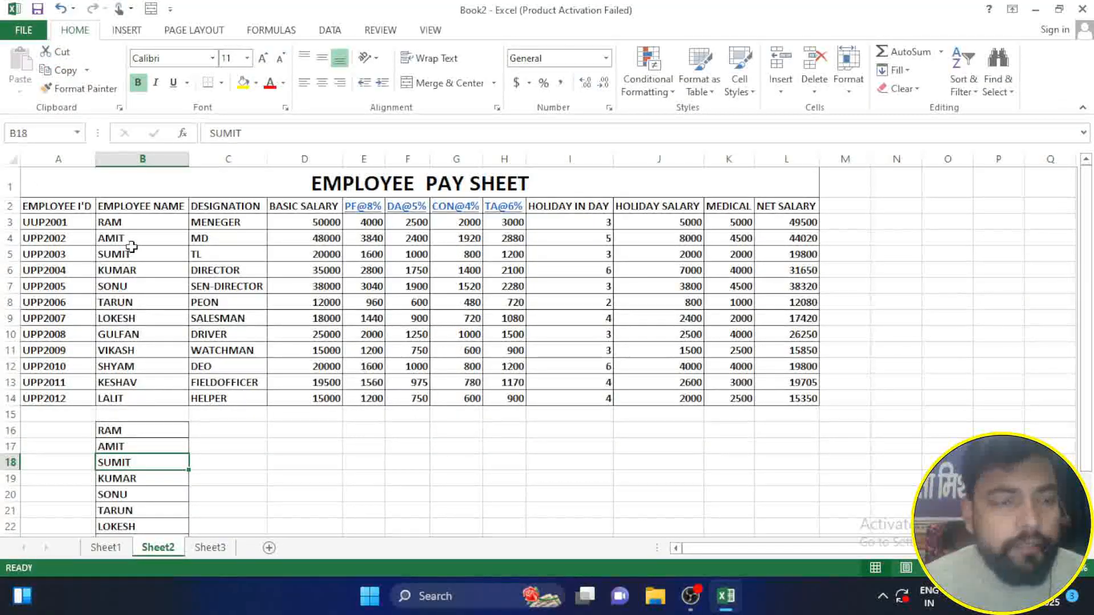
click(59, 88)
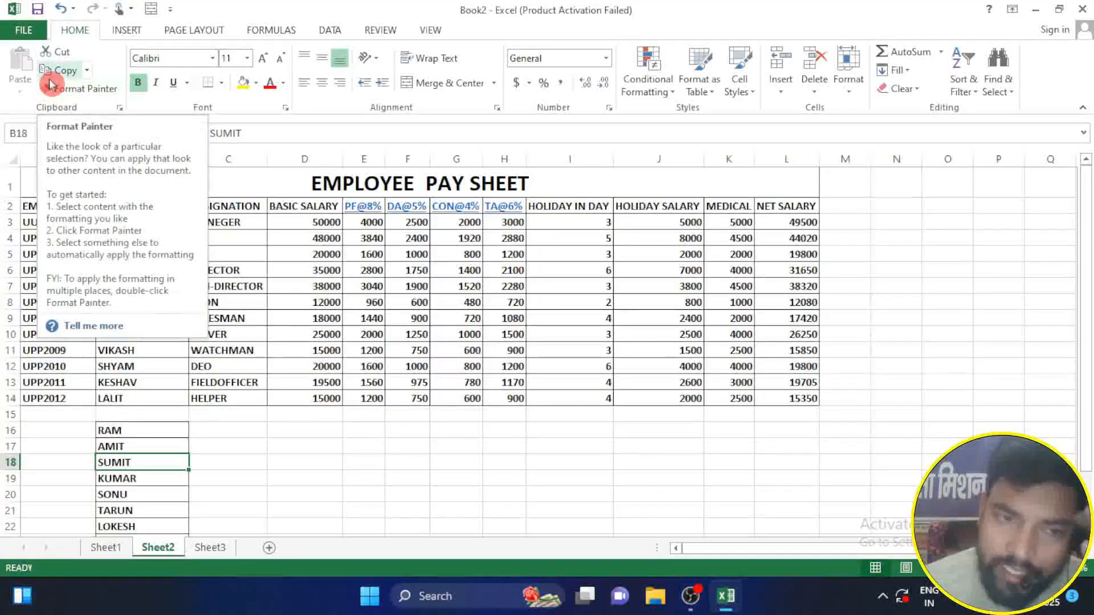
click(68, 95)
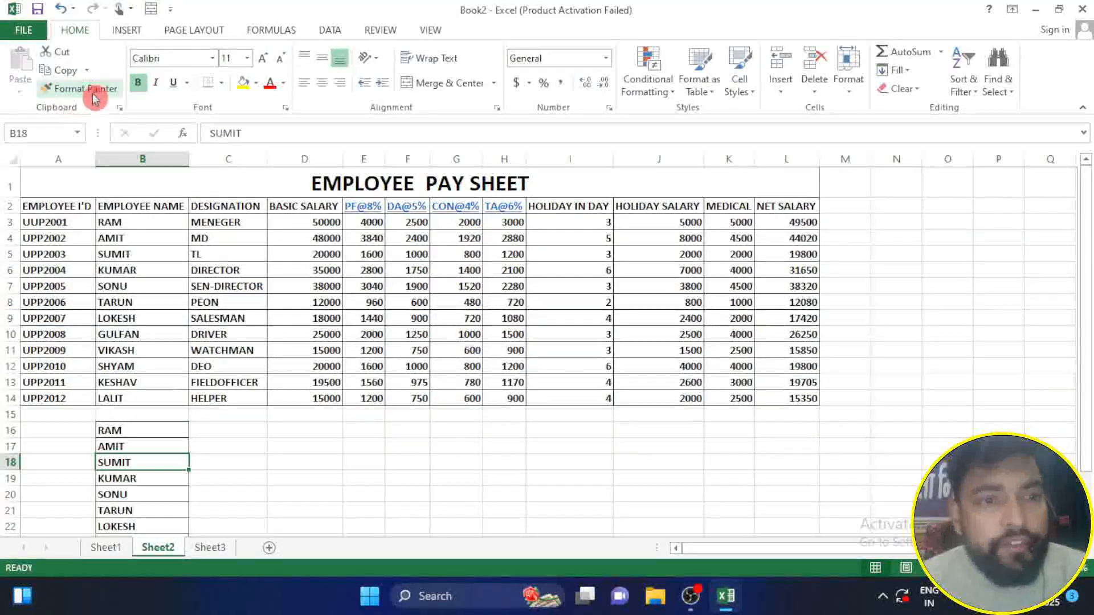
click(296, 477)
click(44, 75)
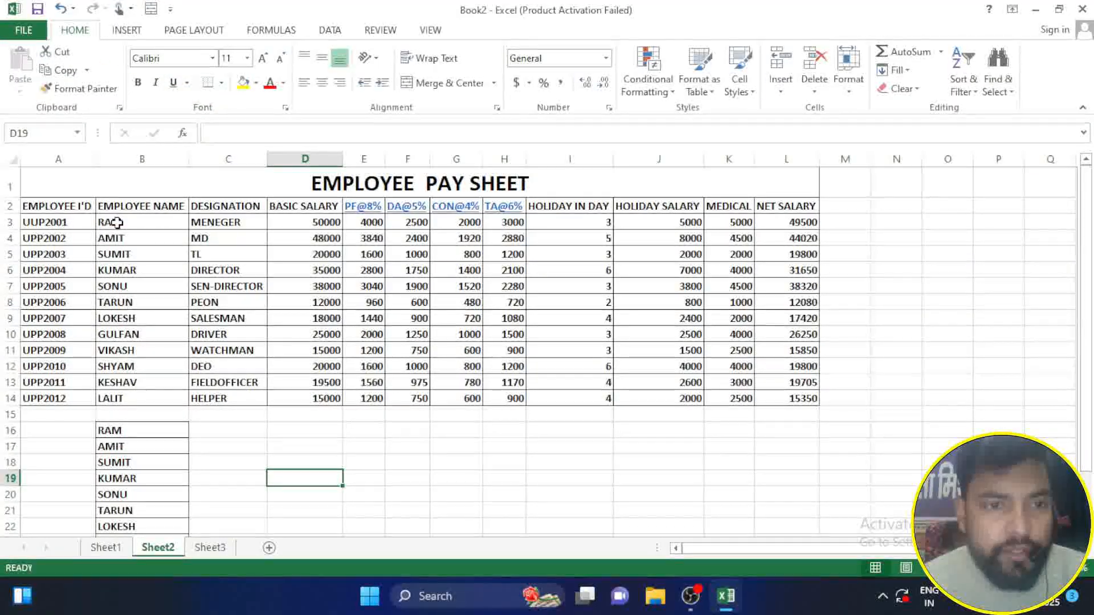
Step: Toggle bold and italic on the employee names in B3:B14, returning them to bold without italic
drag(117, 222, 176, 401)
click(139, 84)
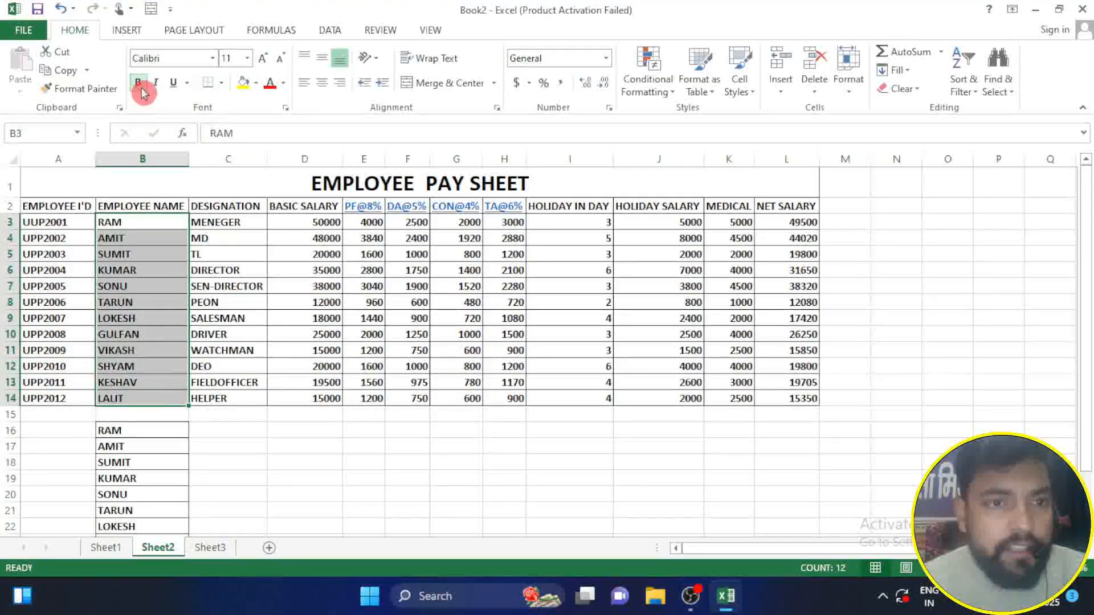
click(142, 86)
click(141, 85)
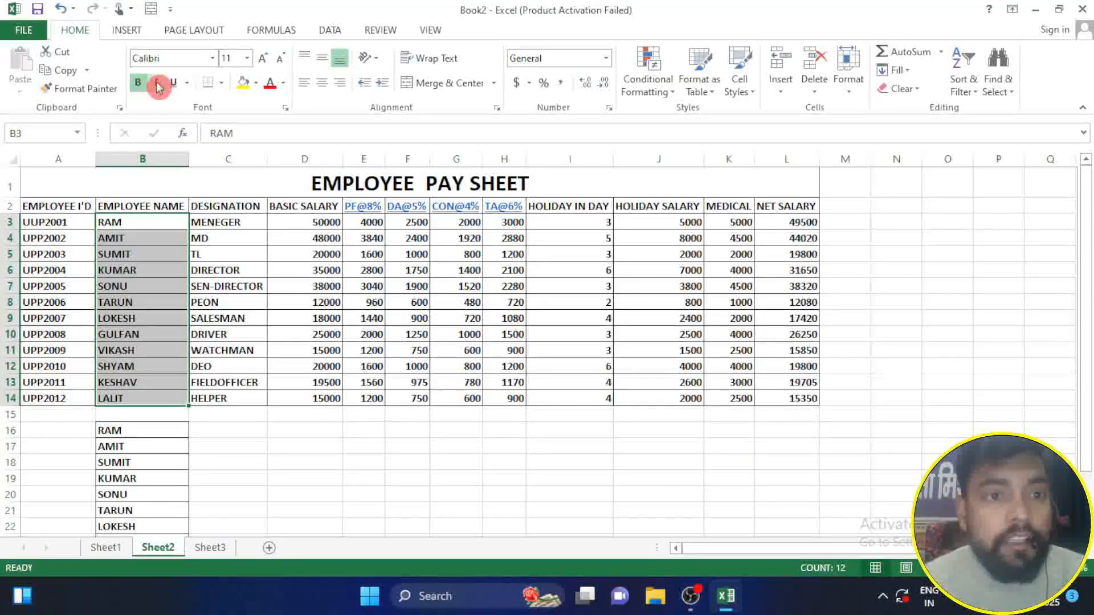
click(160, 85)
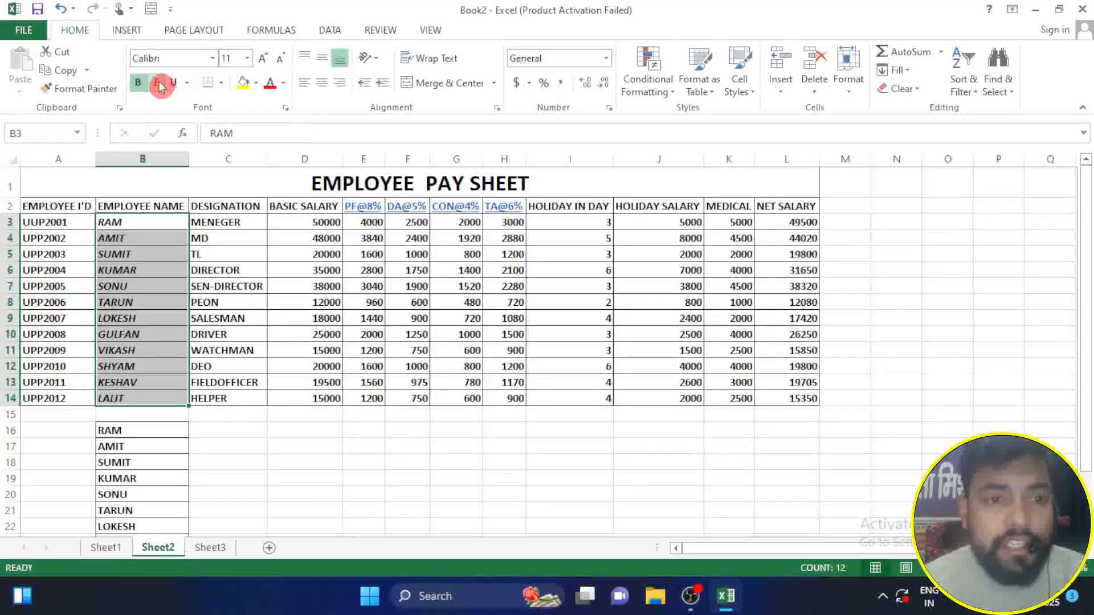
click(160, 85)
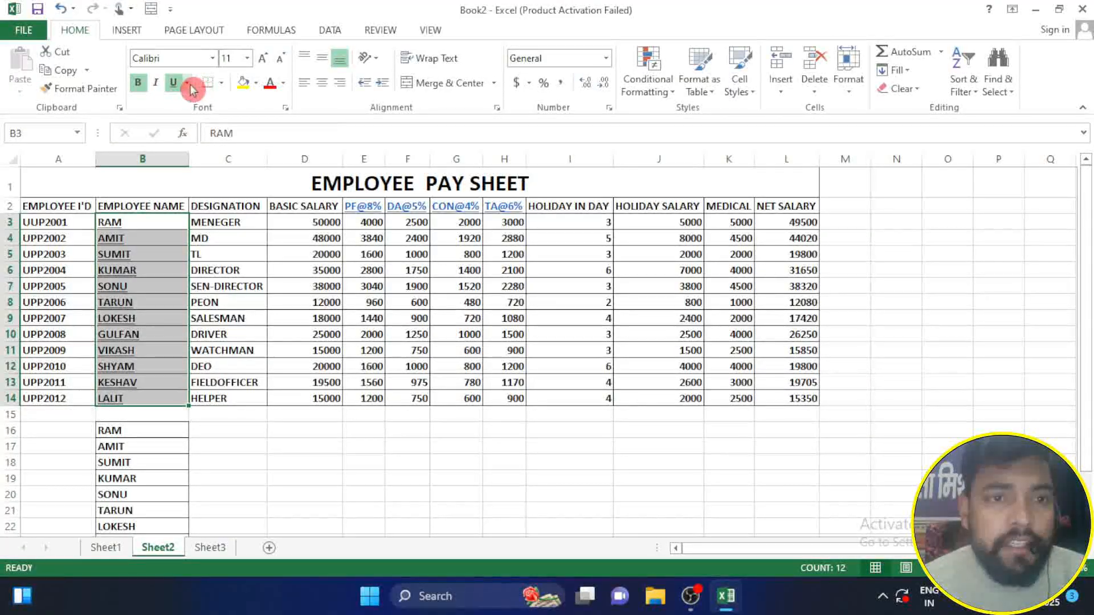
Step: Try a double underline on the employee names in B3:B14 and remove the underline again
click(188, 83)
click(190, 115)
click(178, 83)
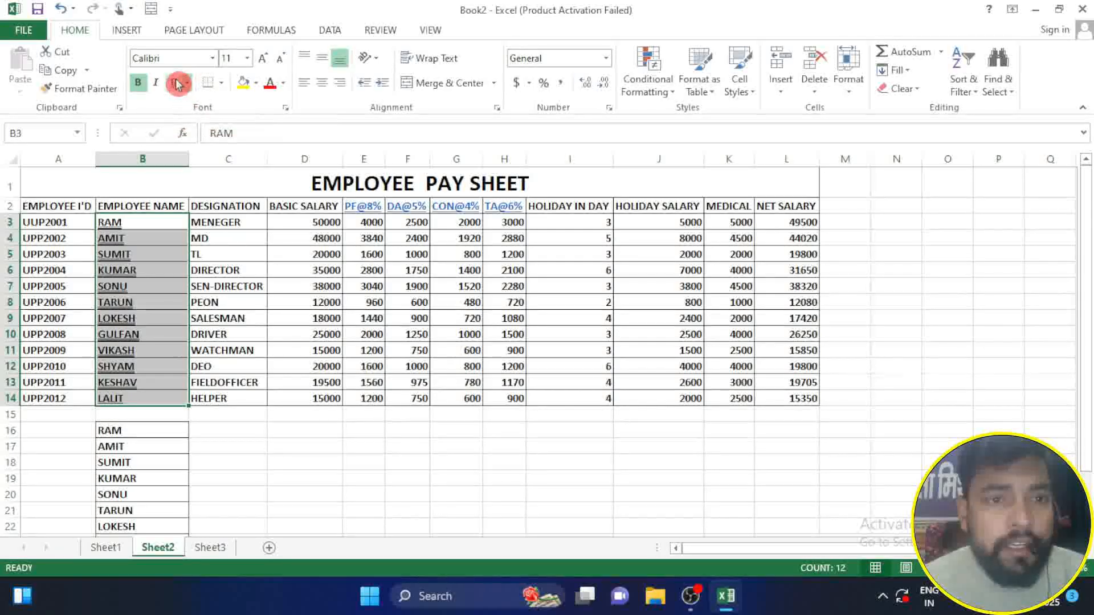
click(178, 84)
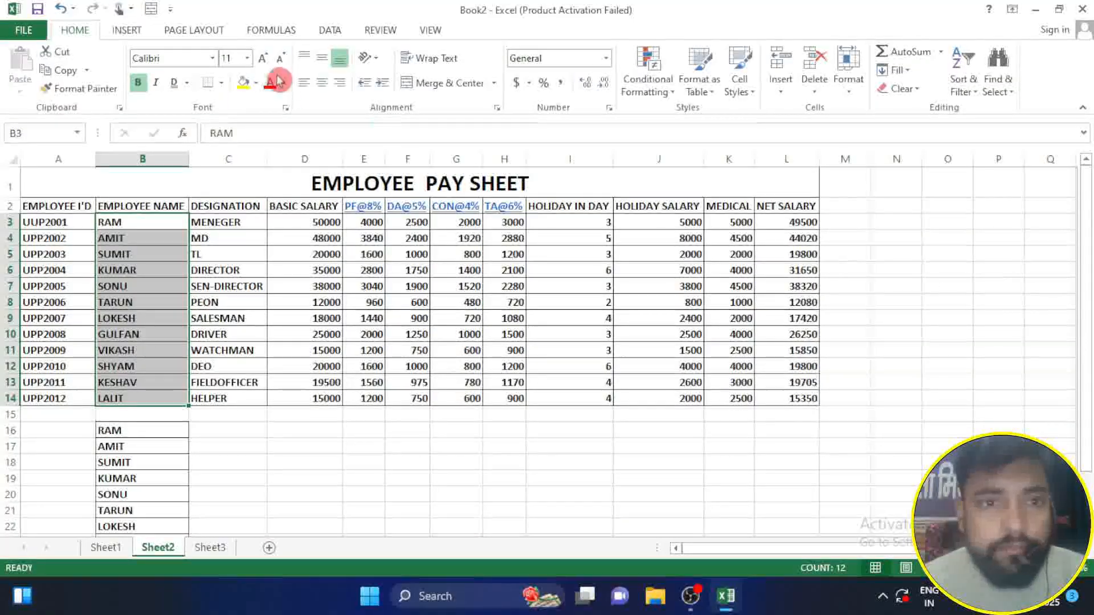
Step: Give the employee name cells B3:B14 a yellow fill and dark blue text
click(245, 86)
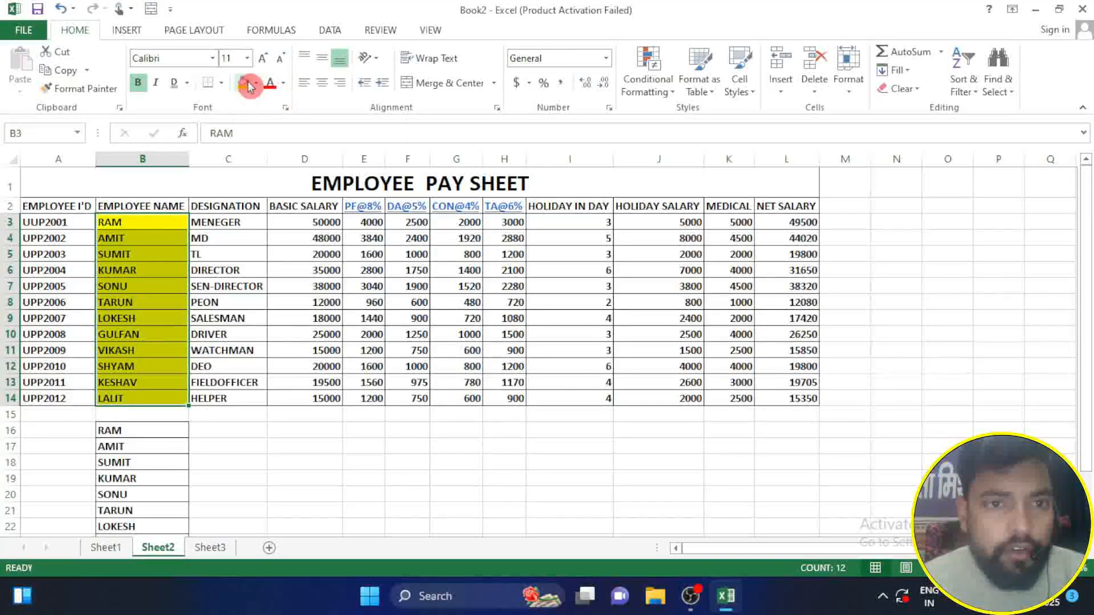
click(283, 83)
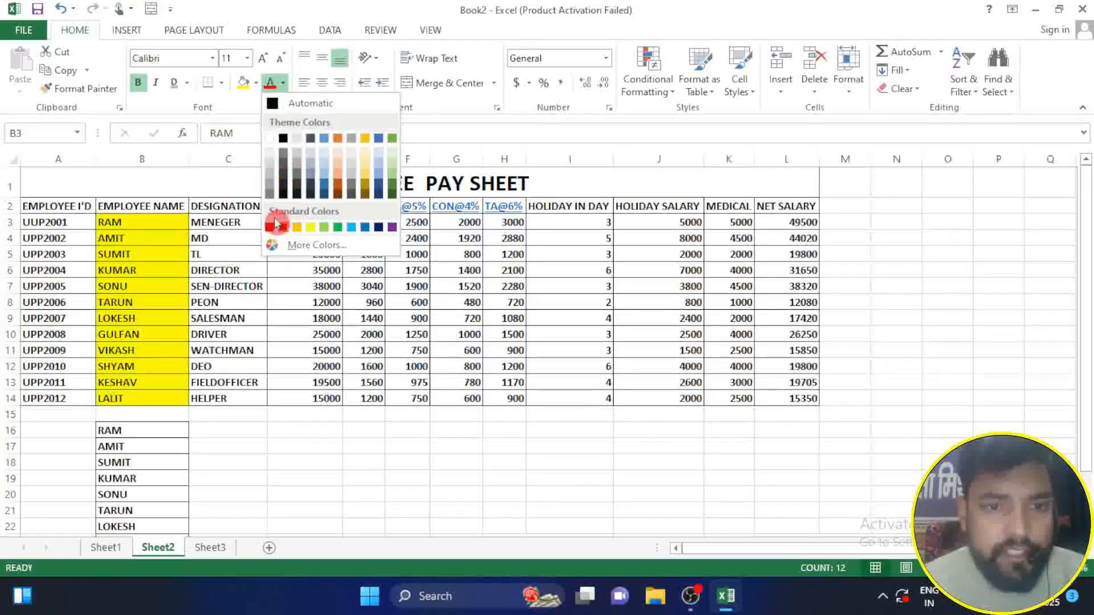
click(379, 228)
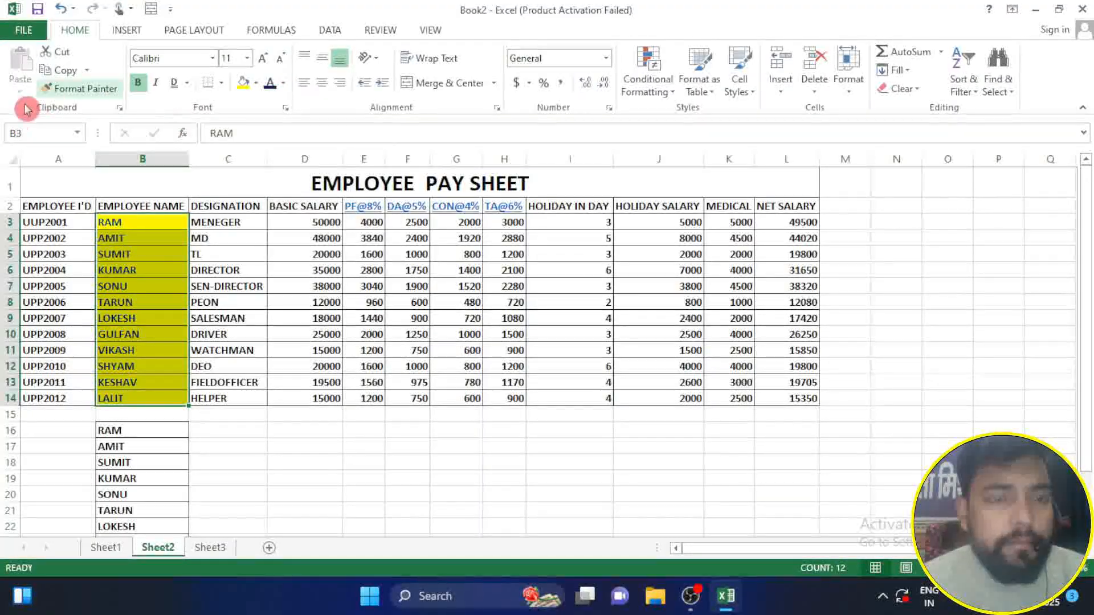
Step: Change the font of the employee names in B3:B14 to Arial Black
click(214, 57)
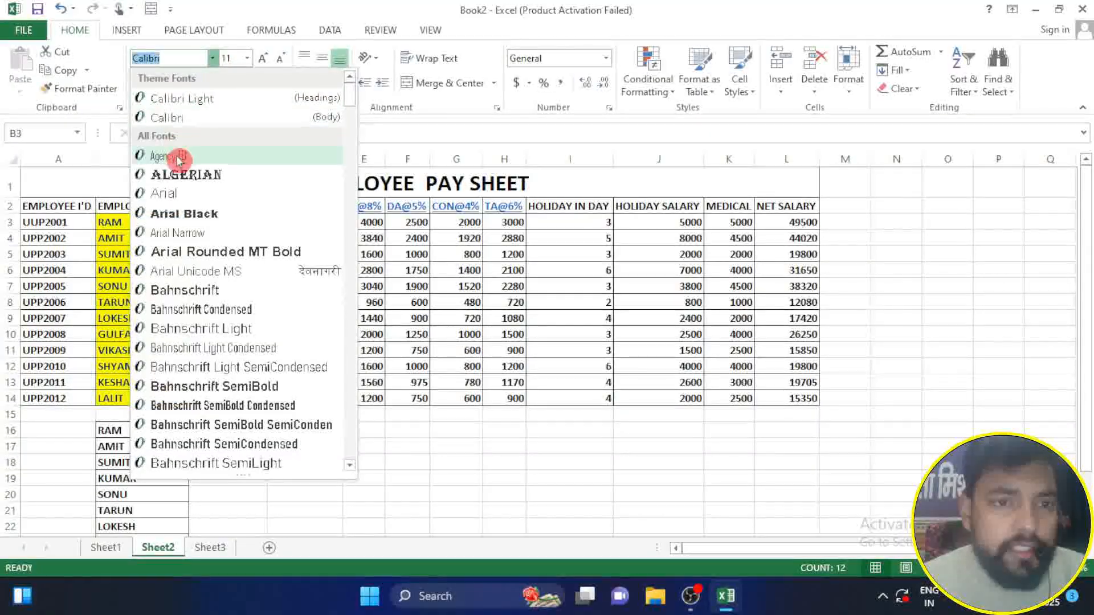
click(195, 119)
click(213, 58)
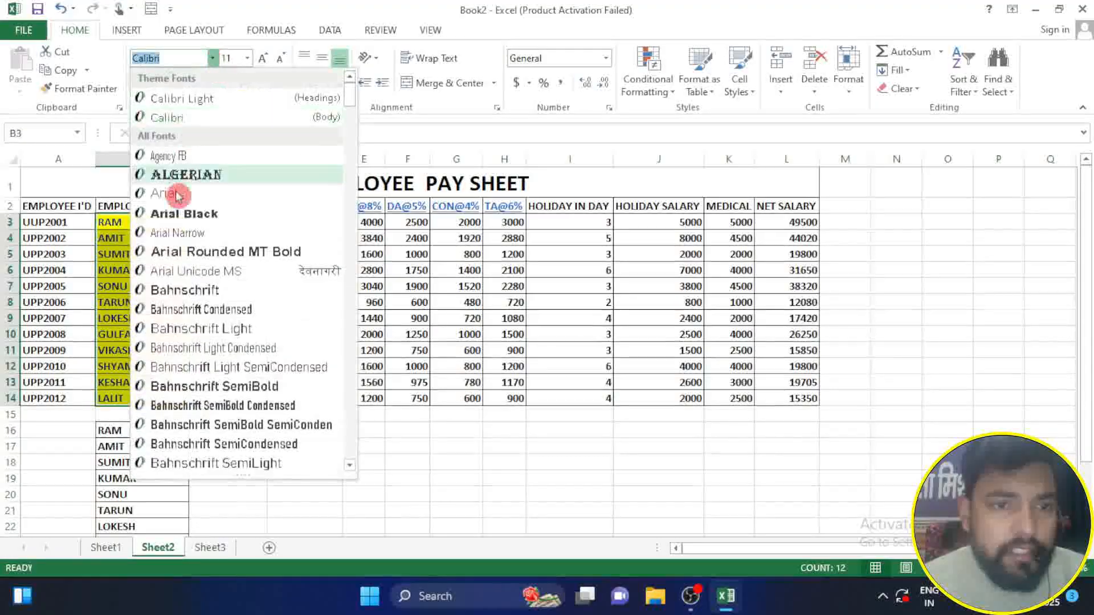
click(178, 222)
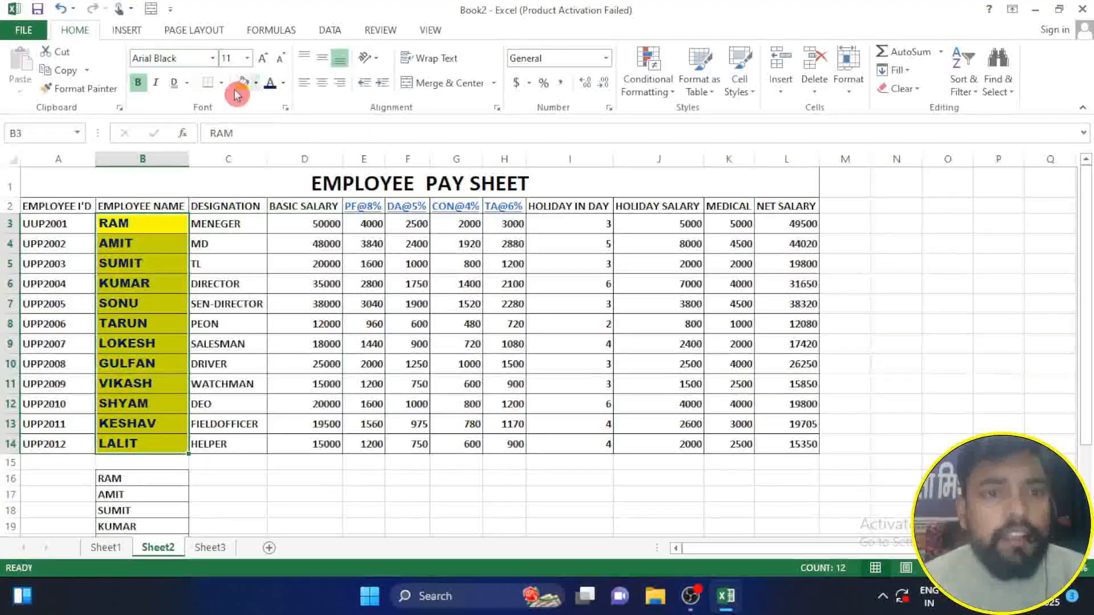
Step: Set the font size of the employee names to 12 and enlarge it stepwise to 18
click(248, 58)
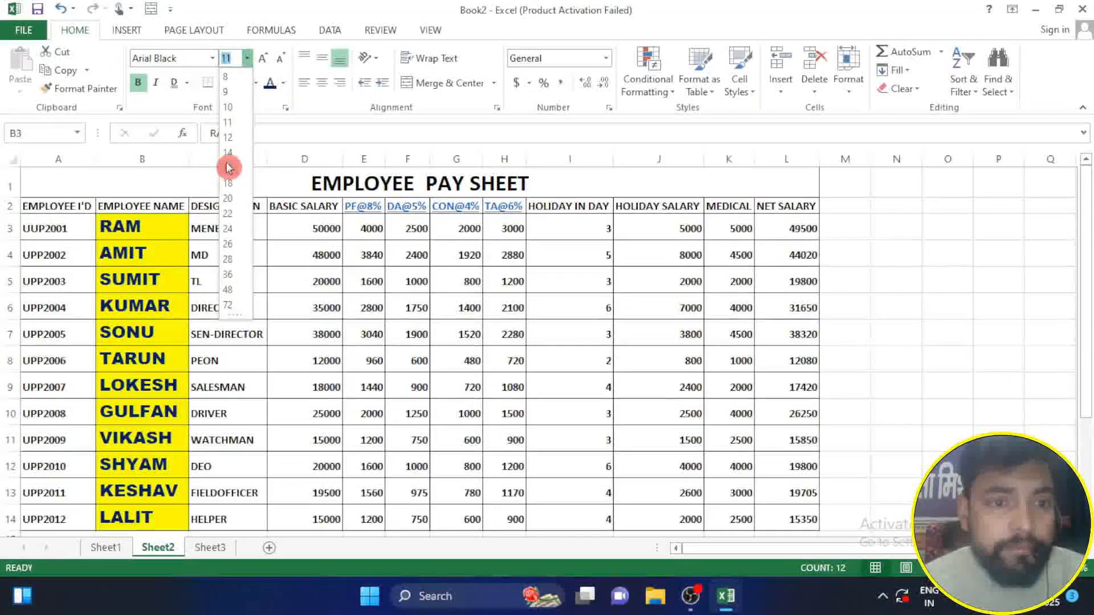
click(230, 139)
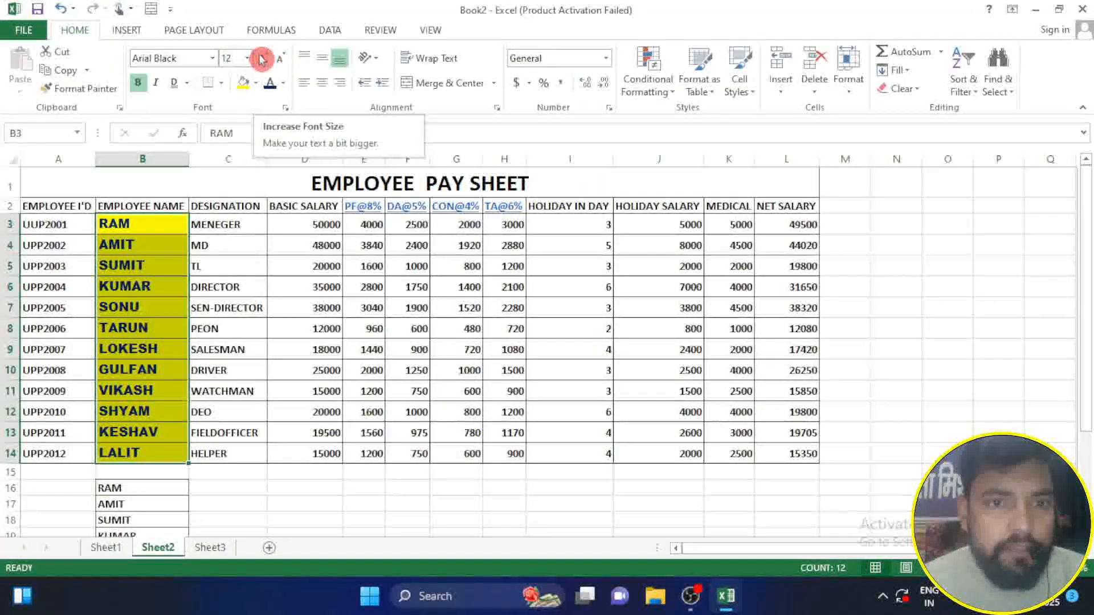
click(261, 59)
click(261, 59)
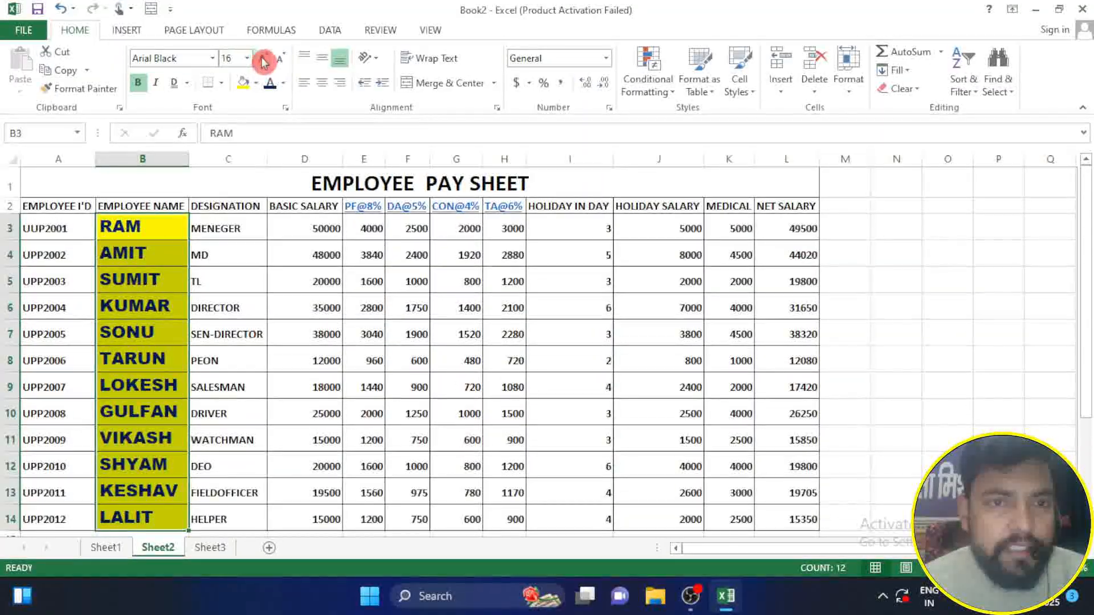
click(262, 60)
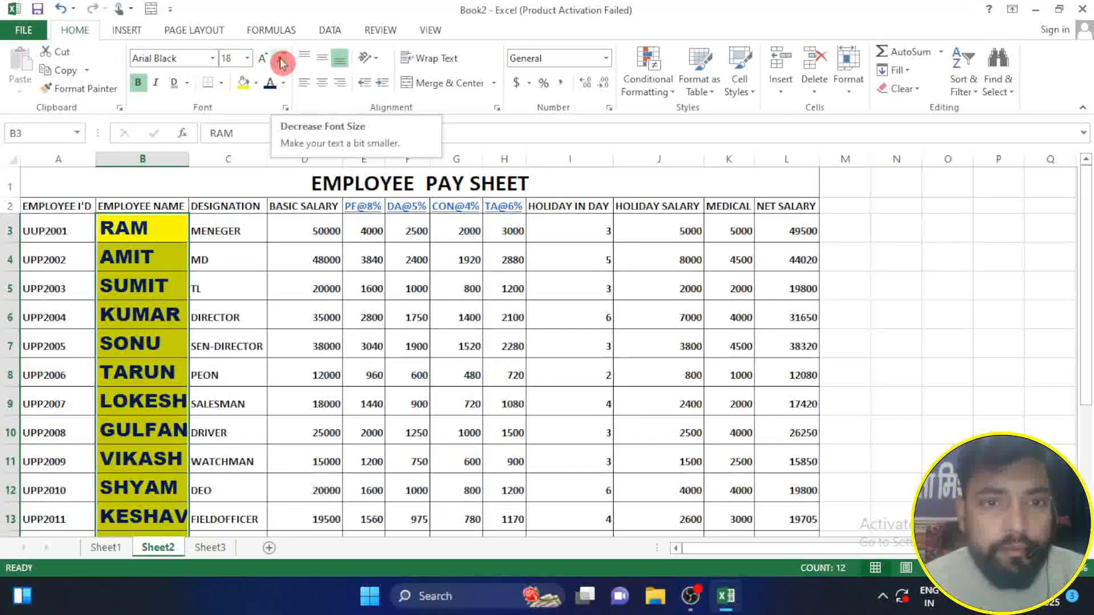
Step: Reduce the font size of the employee names in B3:B14 stepwise to 11
click(281, 63)
click(281, 63)
click(282, 63)
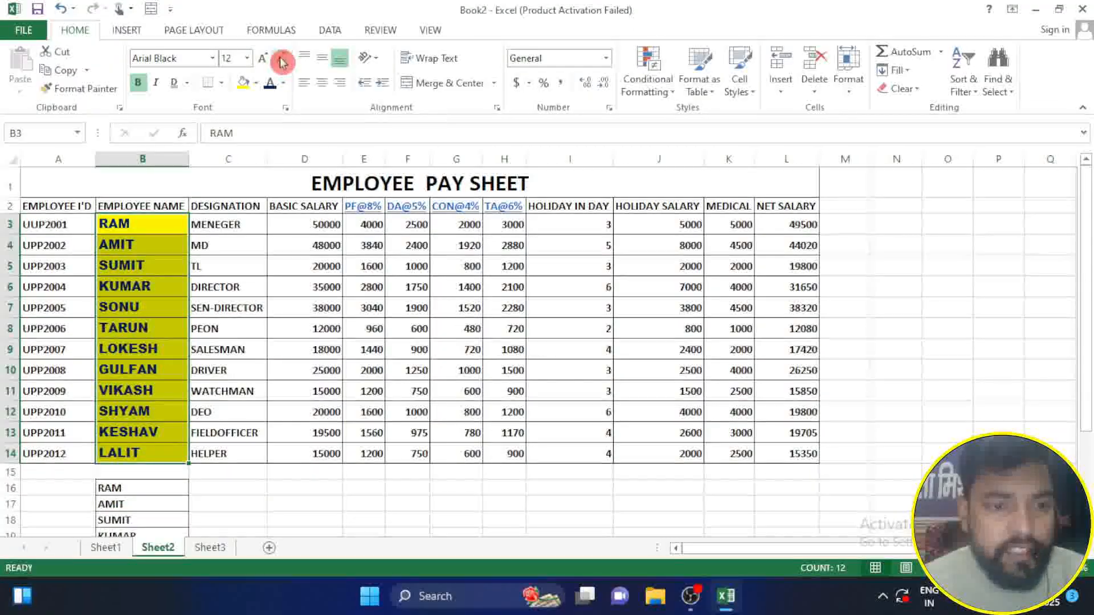
click(281, 63)
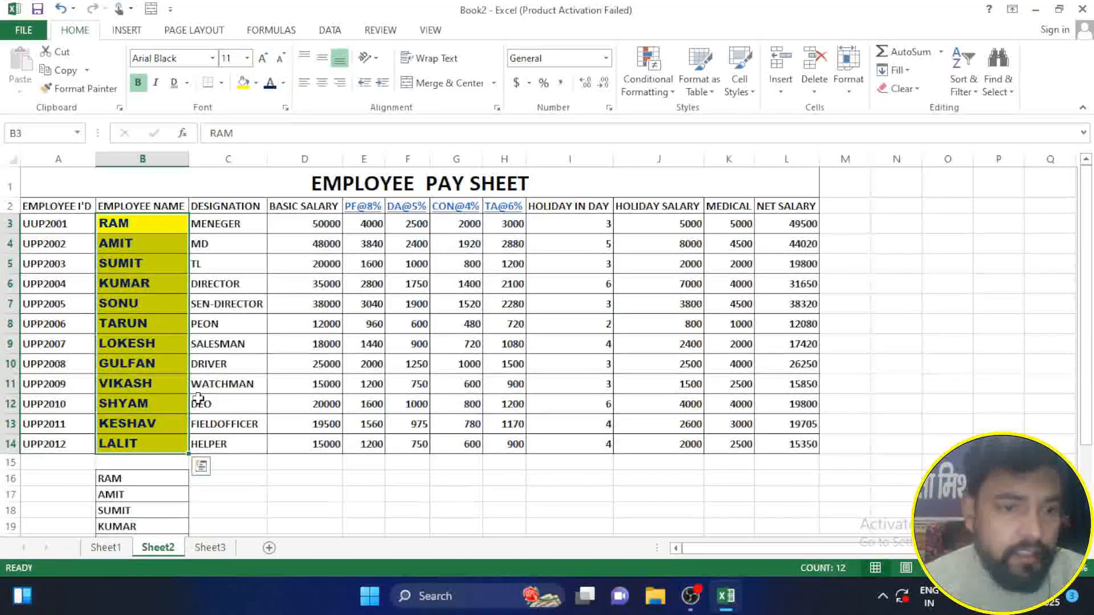
click(163, 244)
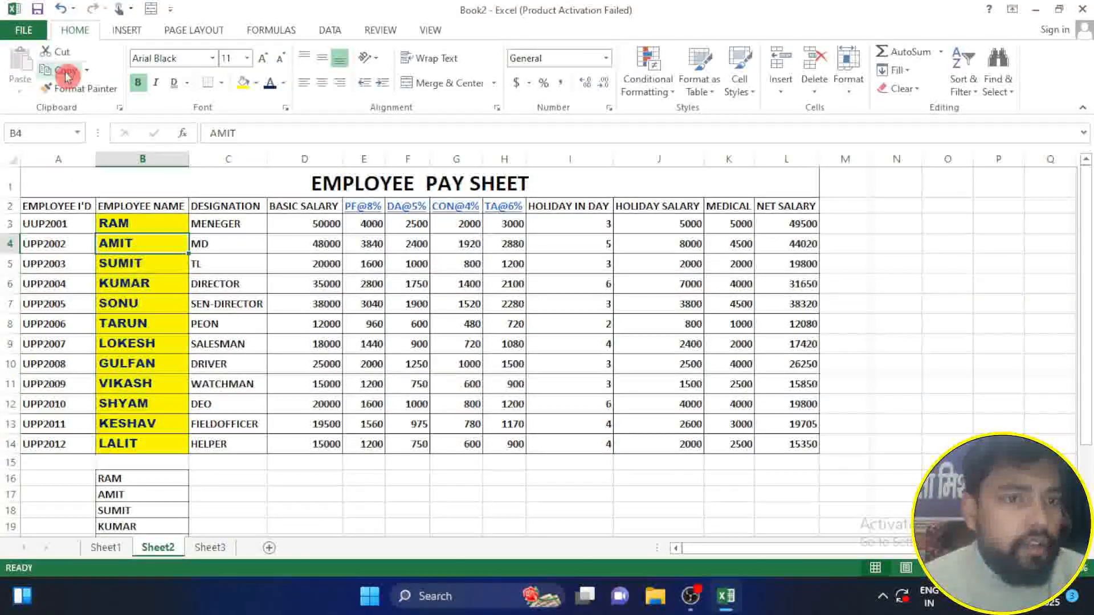
click(87, 91)
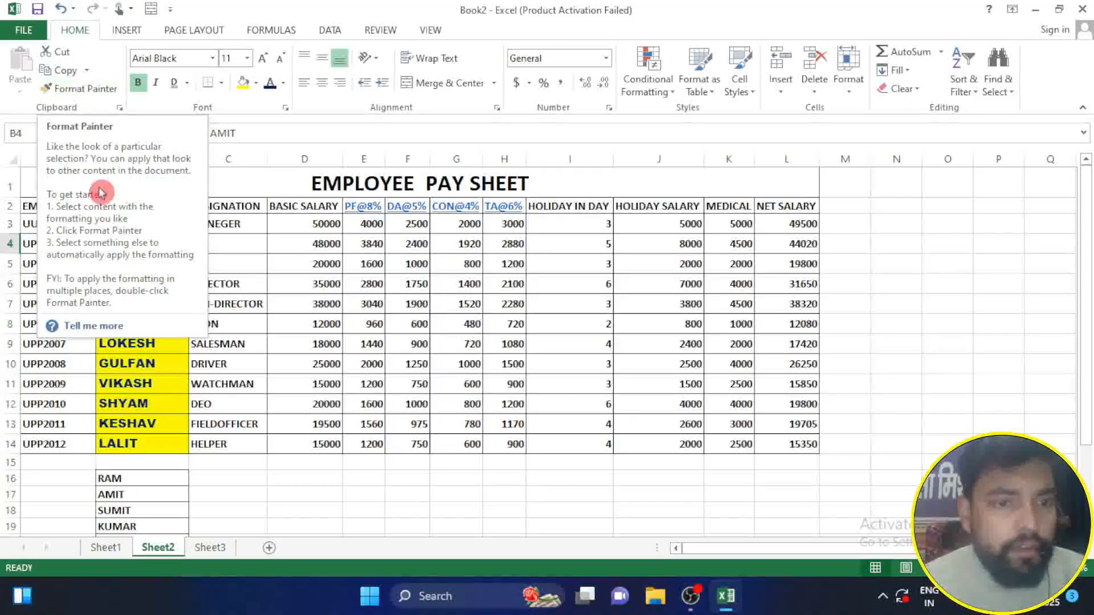
click(125, 378)
drag(1075, 215, 1087, 365)
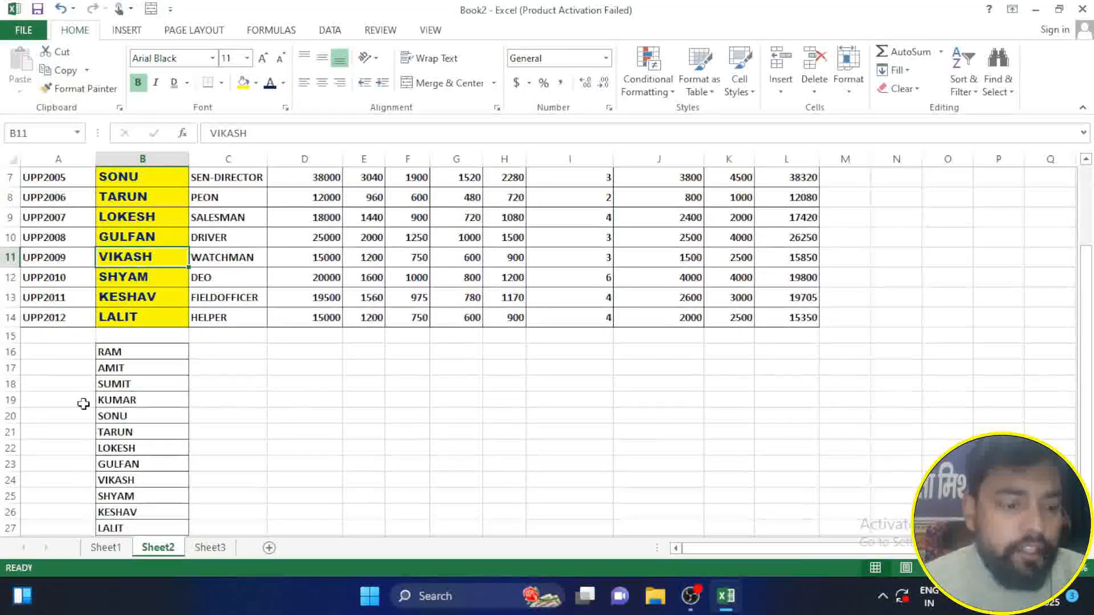
drag(146, 361, 146, 538)
click(305, 299)
click(147, 254)
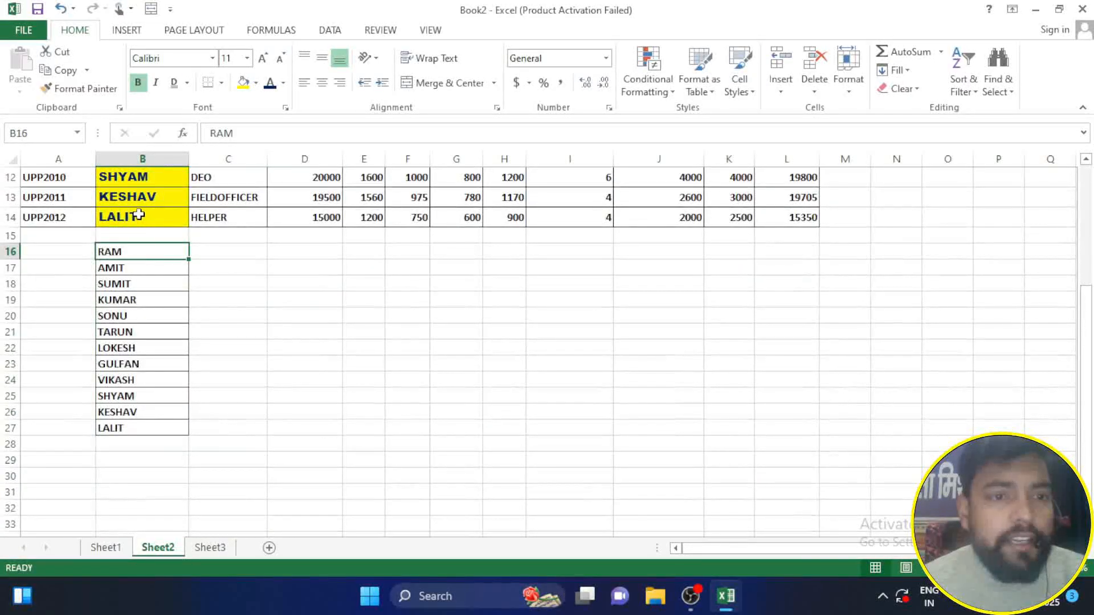
click(151, 196)
scroll(1008, 294, up, 4)
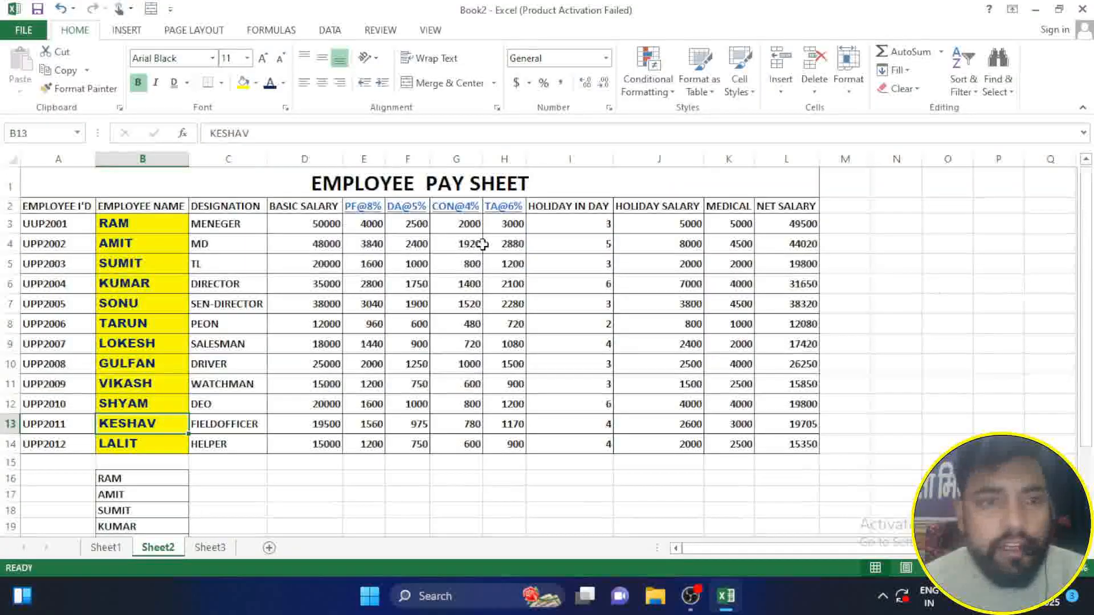
drag(143, 223, 147, 445)
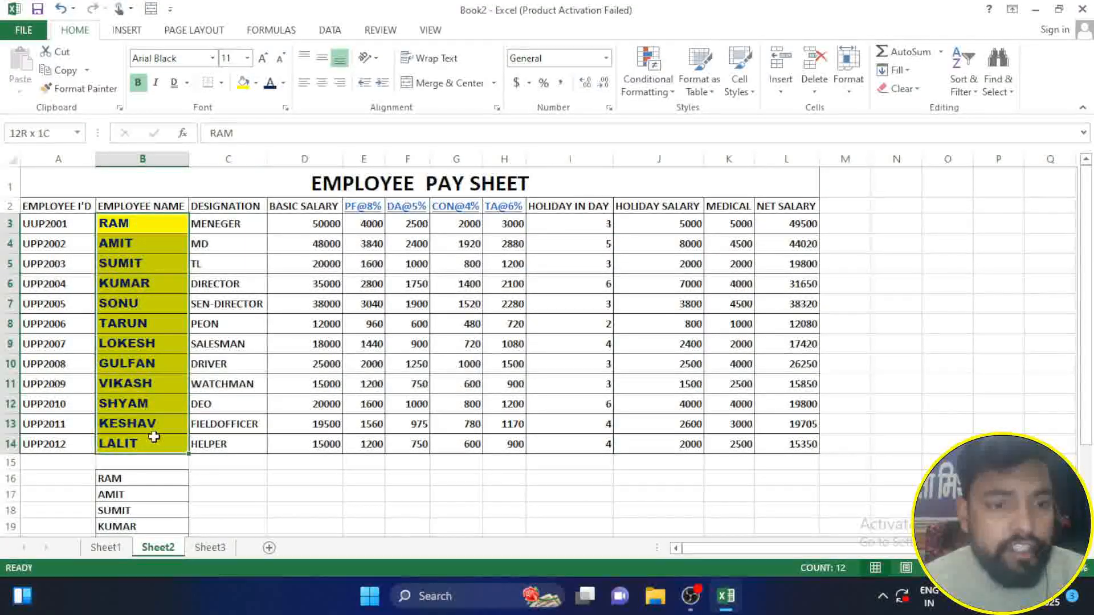
click(171, 494)
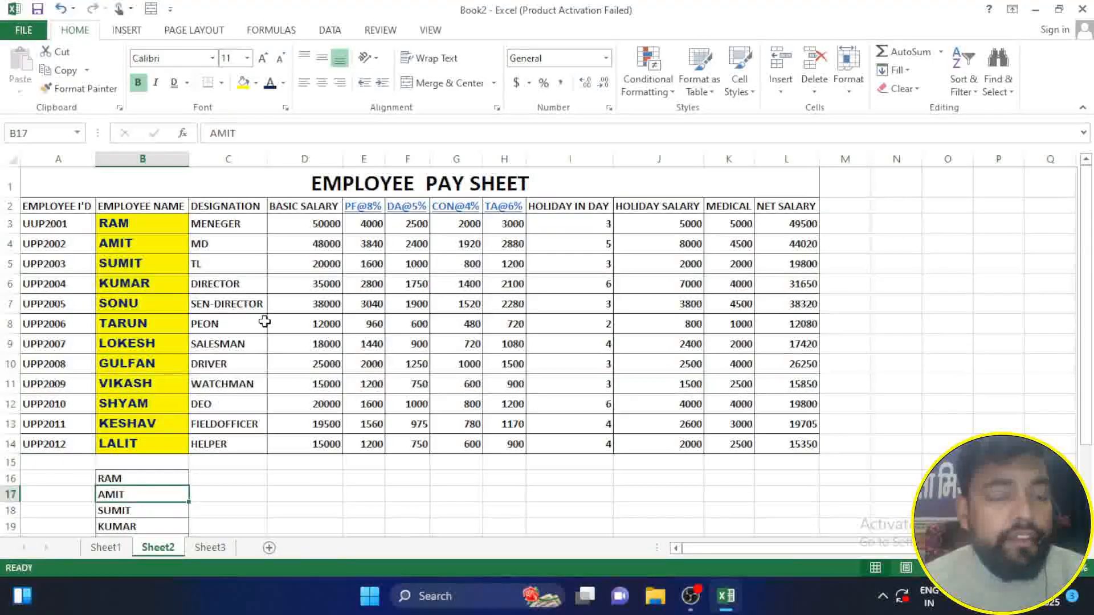
scroll(265, 322, down, 4)
drag(174, 233, 170, 405)
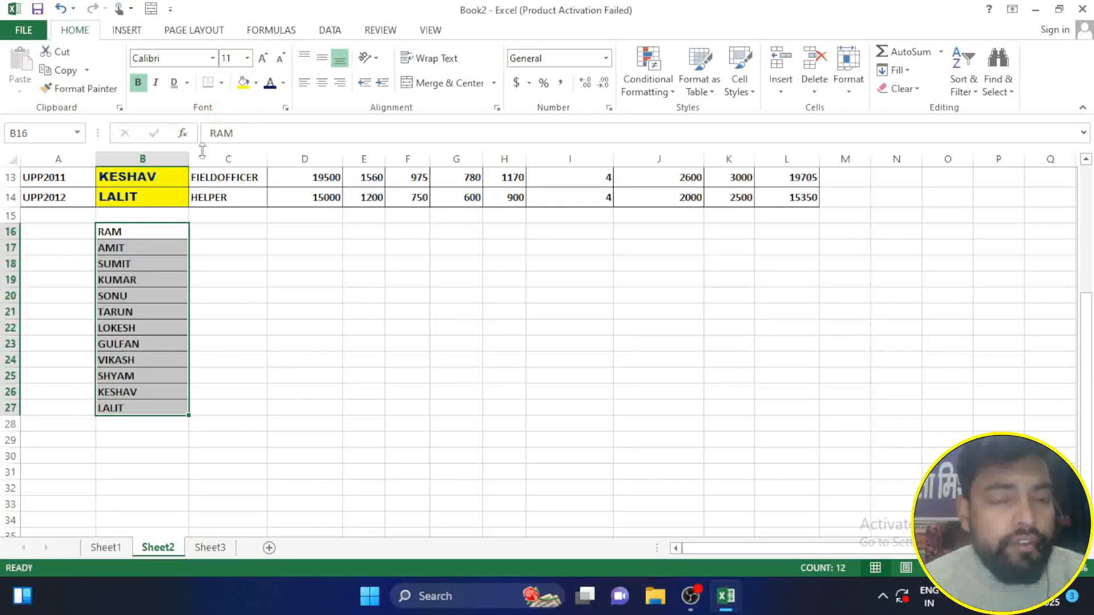
scroll(252, 296, up, 4)
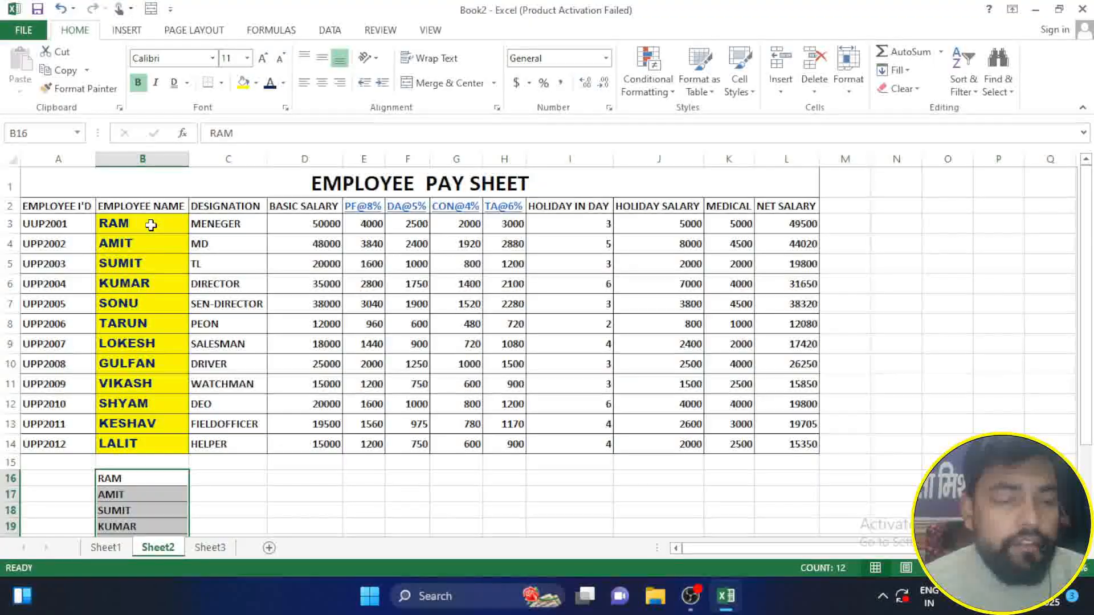
Step: Copy the formatting of the employee names in B3:B14 onto the plain name list in B16:B27 with Format Painter
drag(151, 225, 148, 444)
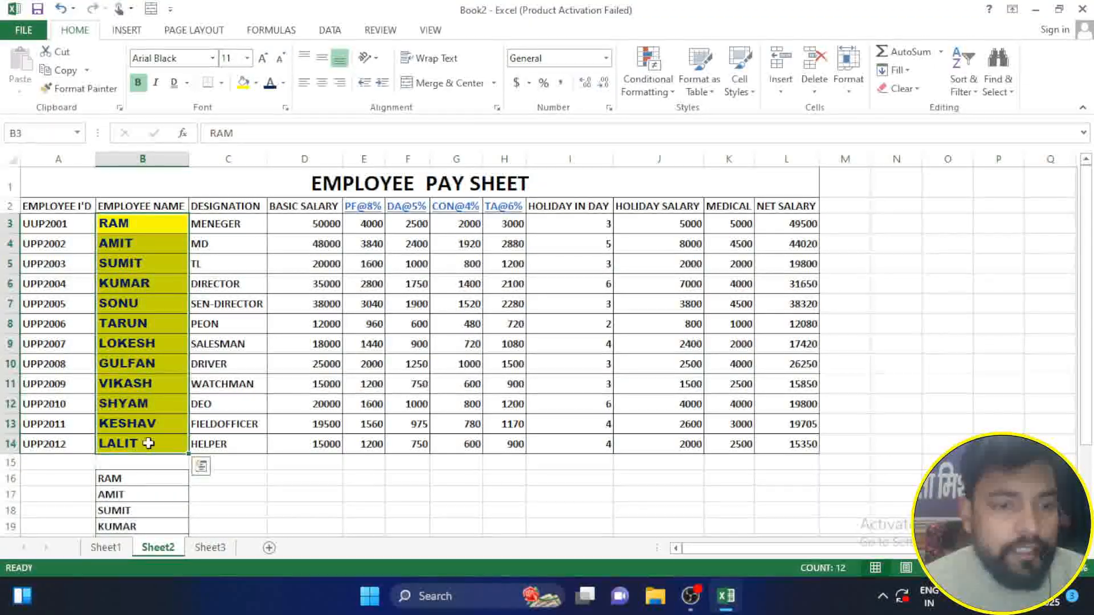
click(91, 88)
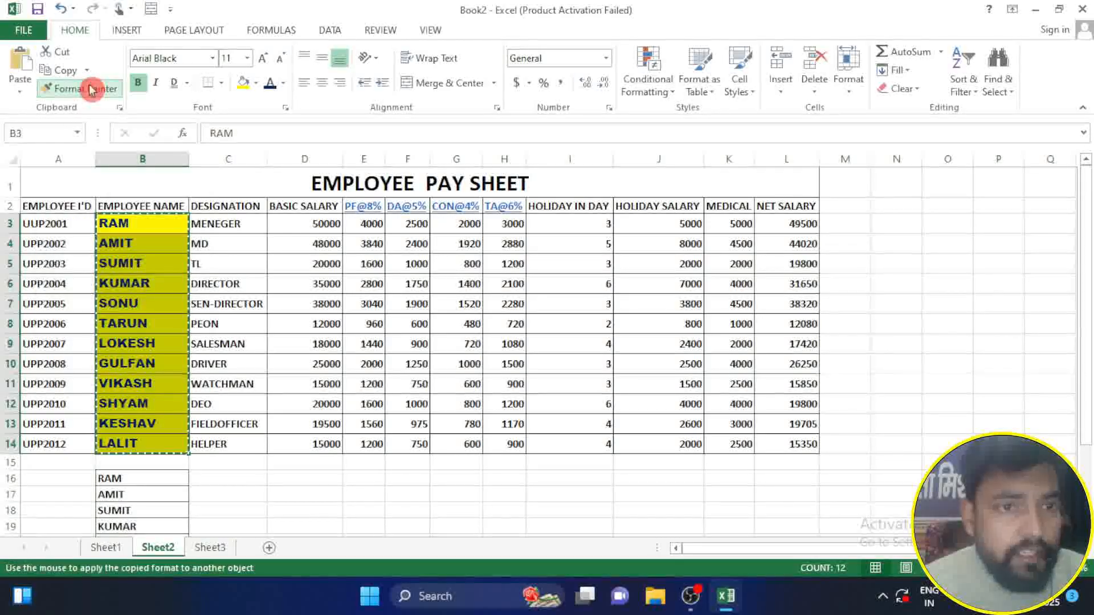
scroll(128, 346, down, 1)
scroll(128, 346, down, 4)
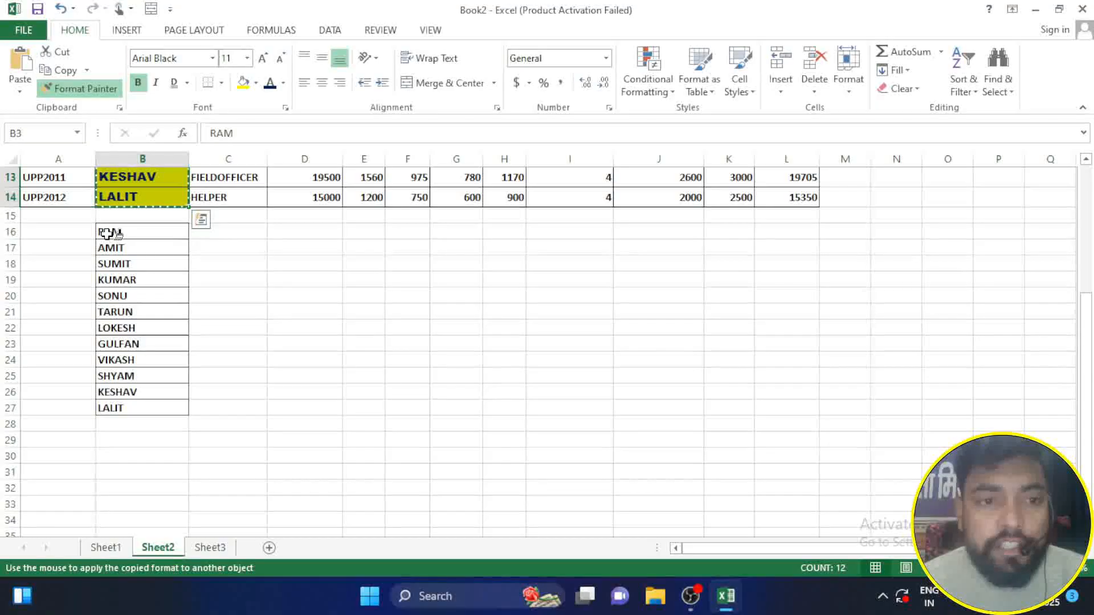
mouse_move(108, 233)
mouse_down()
mouse_move(131, 276)
mouse_move(132, 404)
mouse_up()
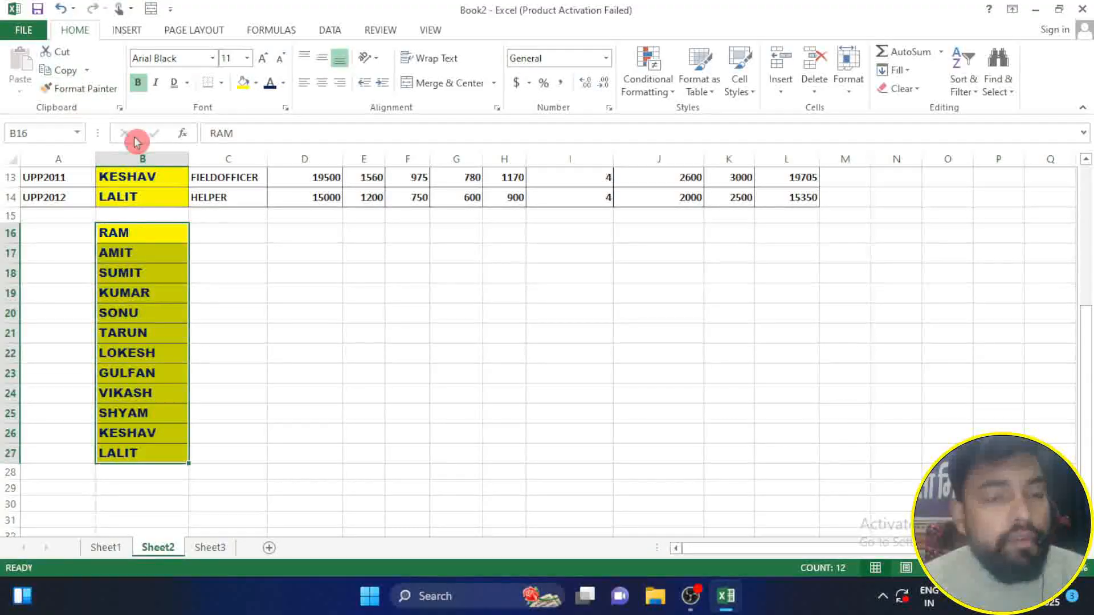
scroll(102, 403, up, 3)
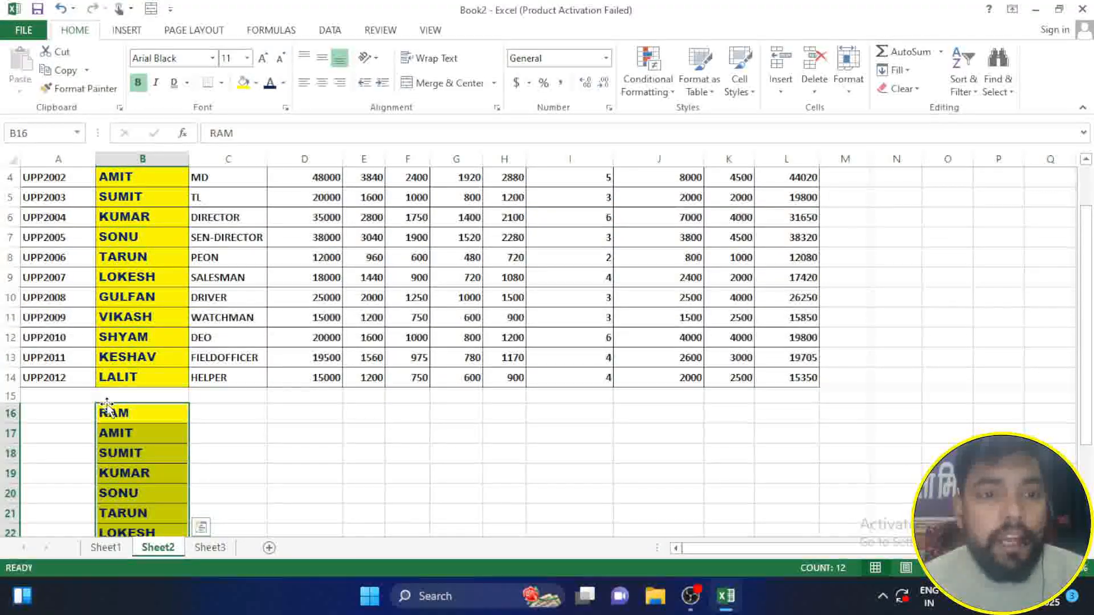
scroll(107, 402, up, 1)
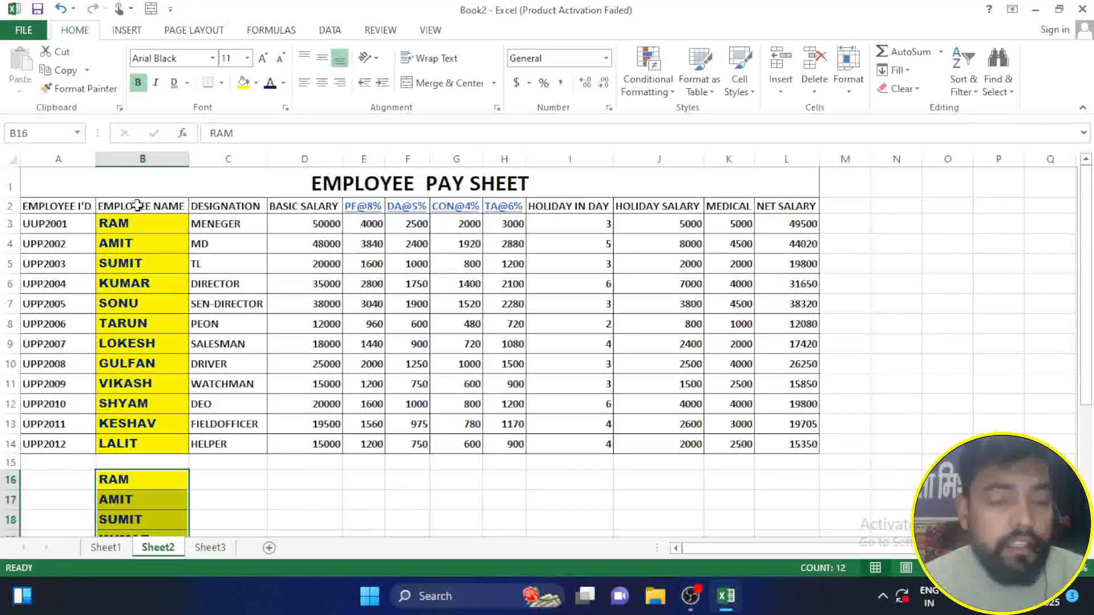
scroll(125, 359, down, 4)
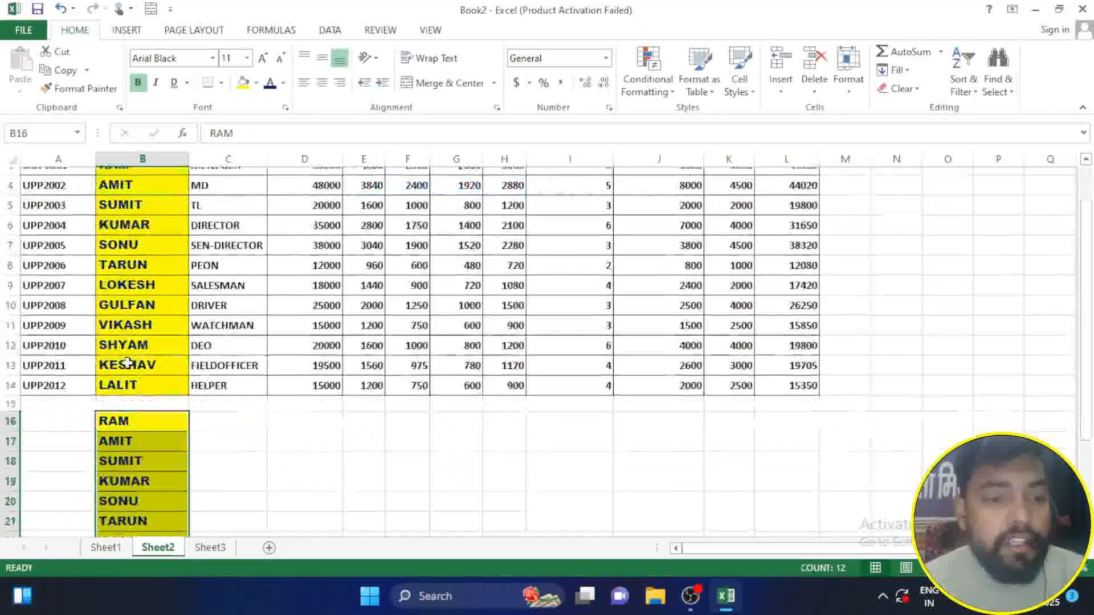
scroll(125, 358, up, 4)
click(208, 90)
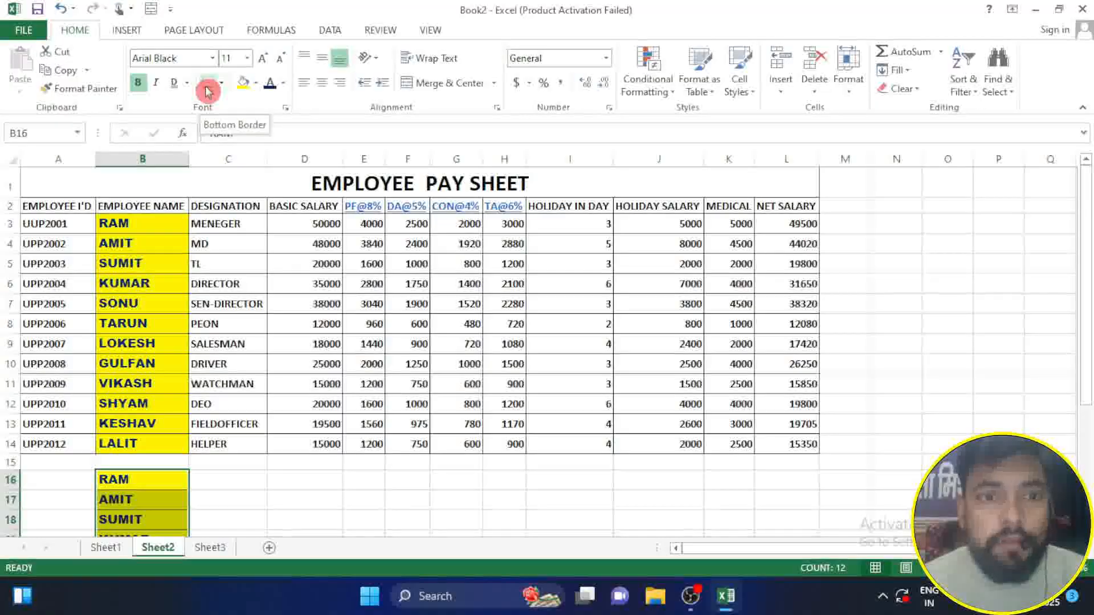
Step: Apply Bottom Border, Top Border and finally All Borders to the empty range F23:L37
scroll(349, 307, down, 7)
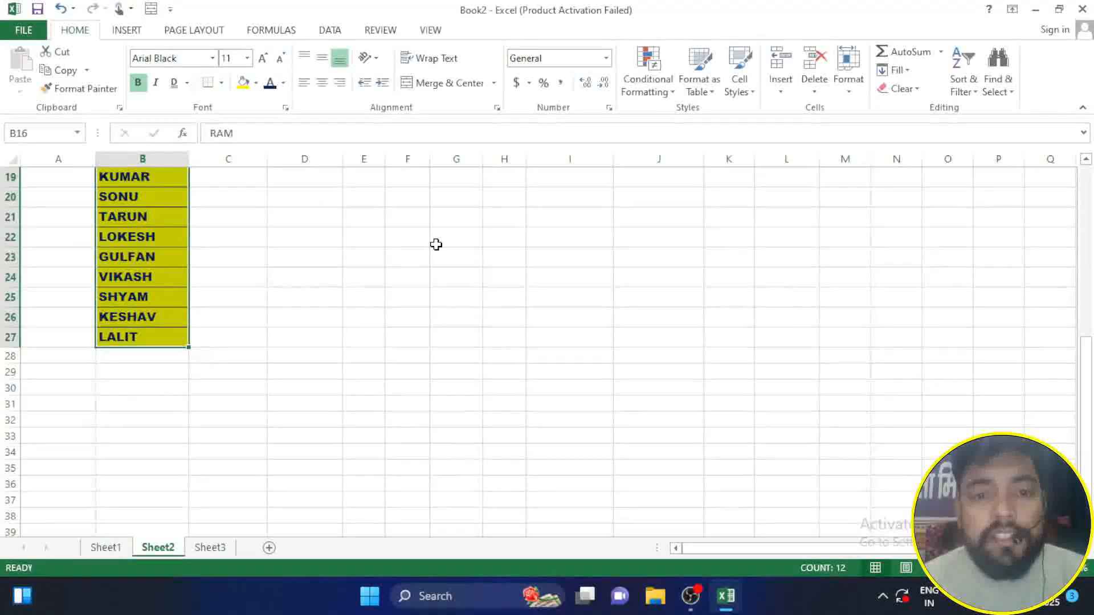
drag(388, 202, 763, 445)
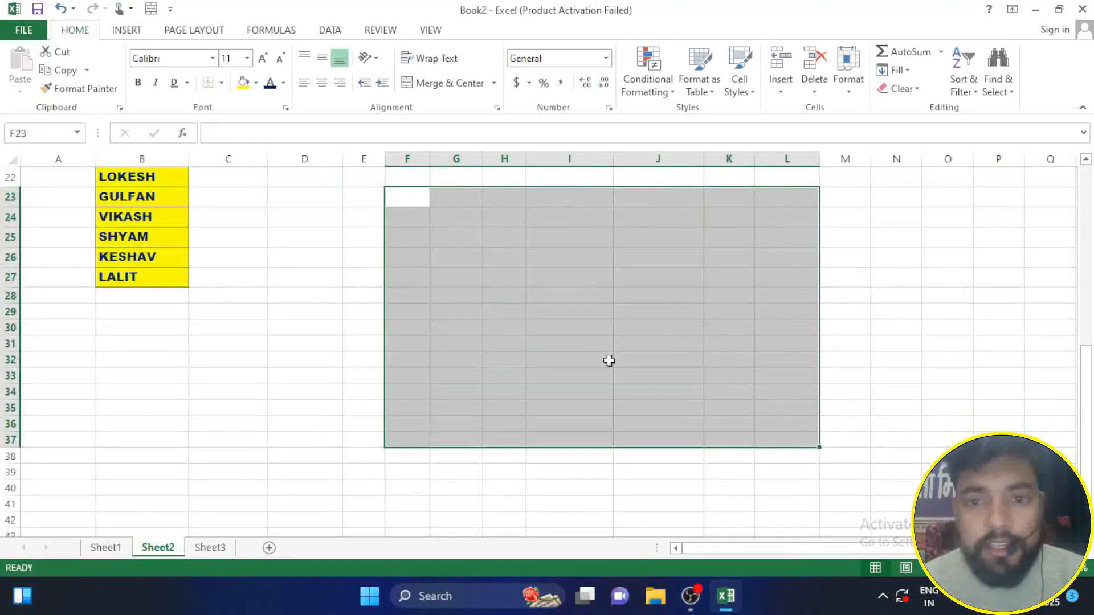
click(222, 84)
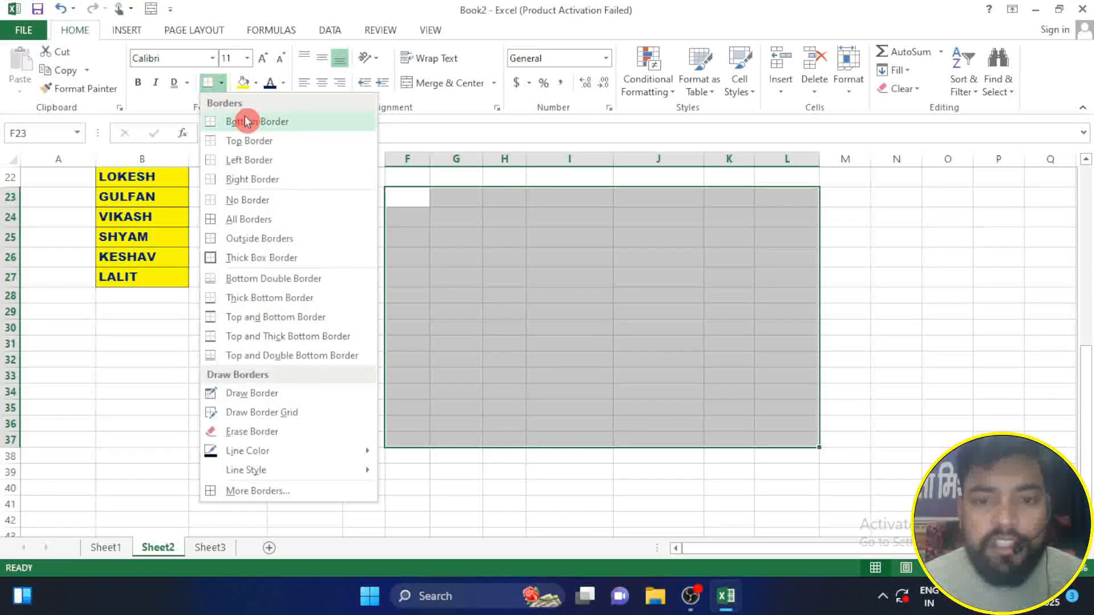
click(245, 121)
click(220, 84)
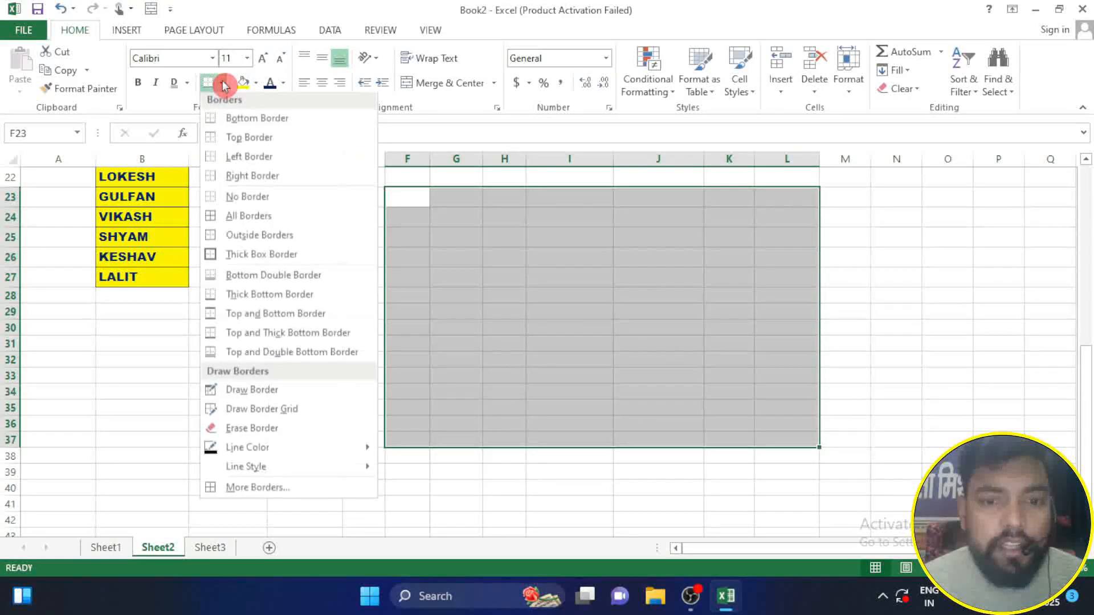
click(227, 141)
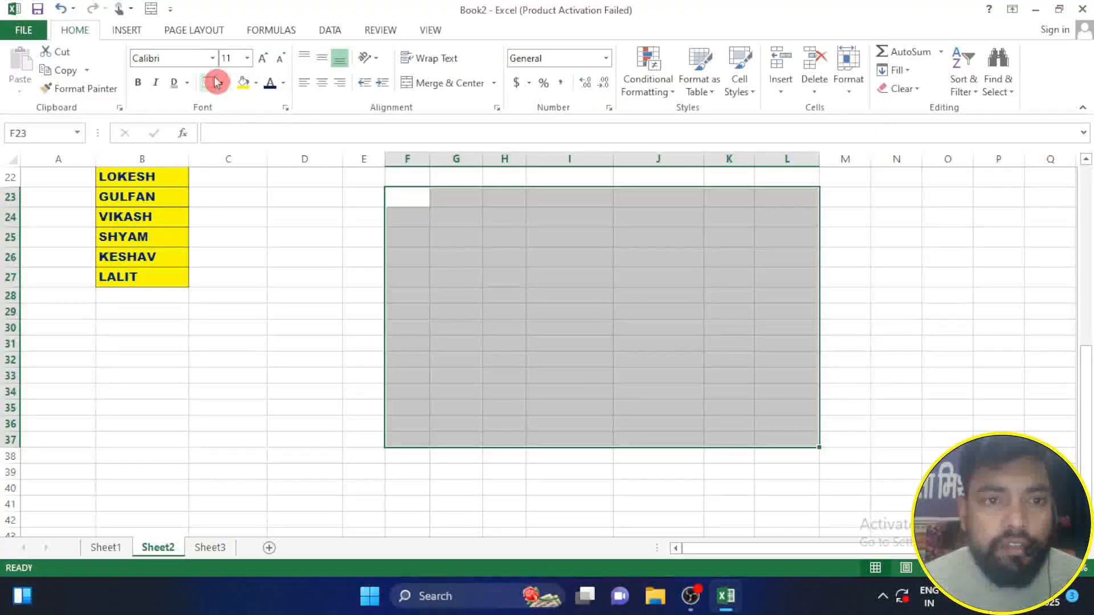
click(222, 85)
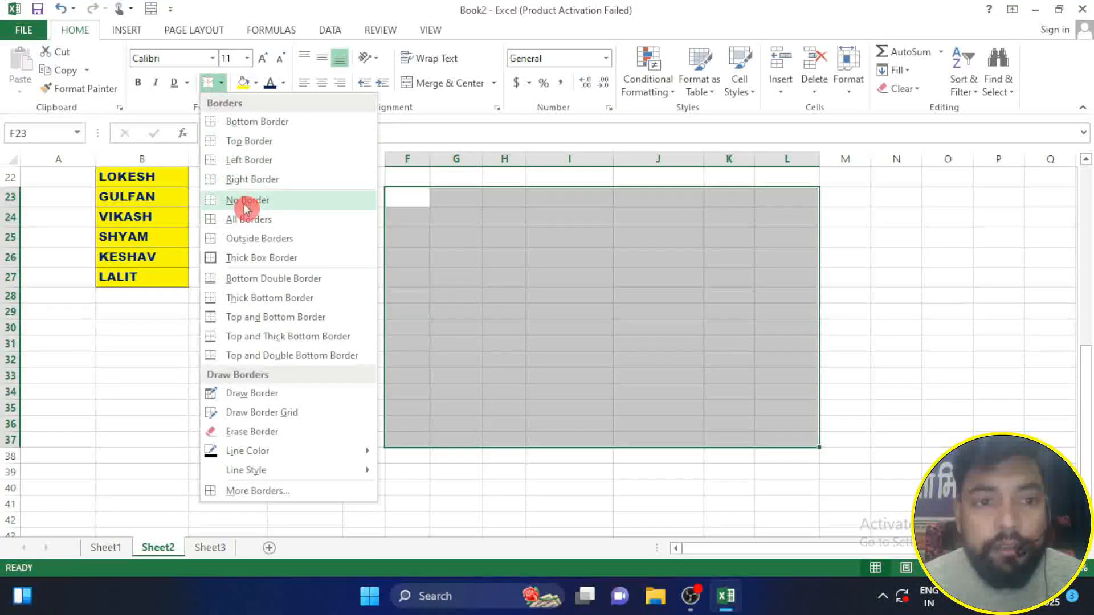
click(282, 221)
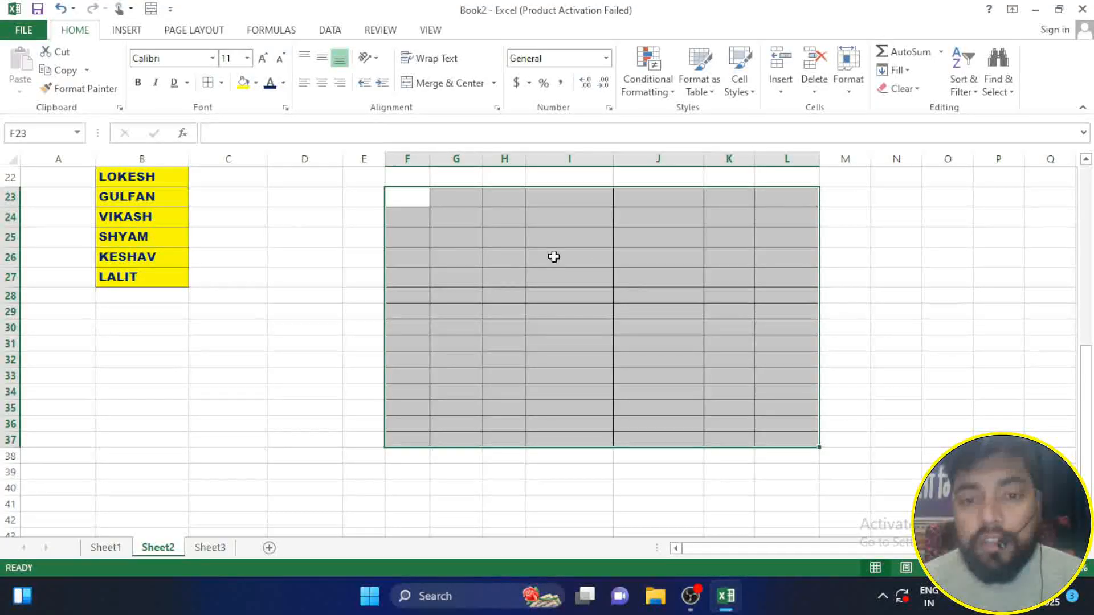
click(473, 249)
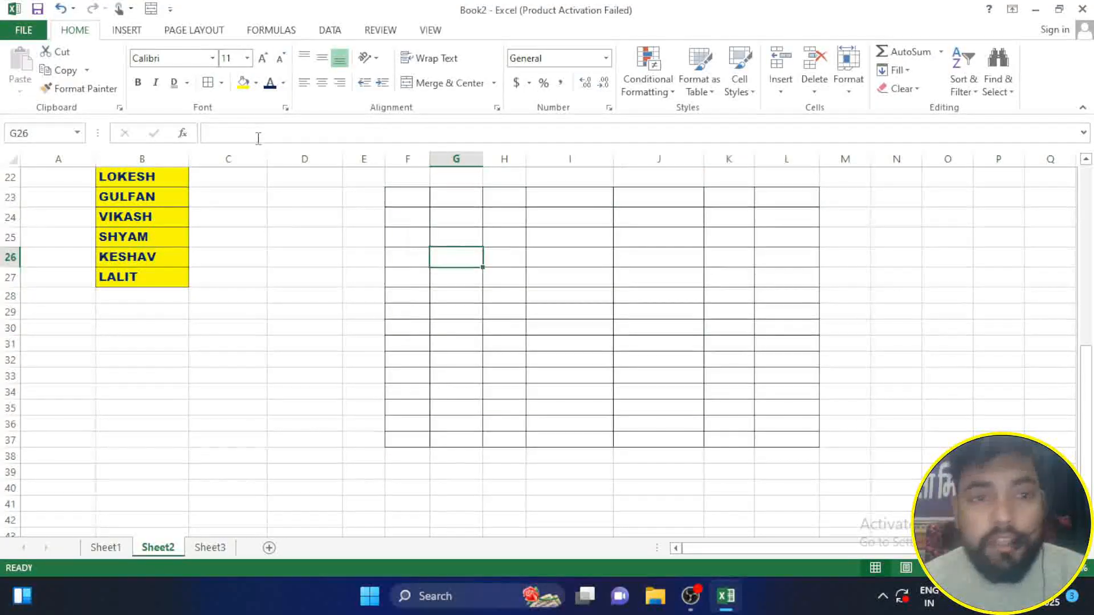
click(221, 84)
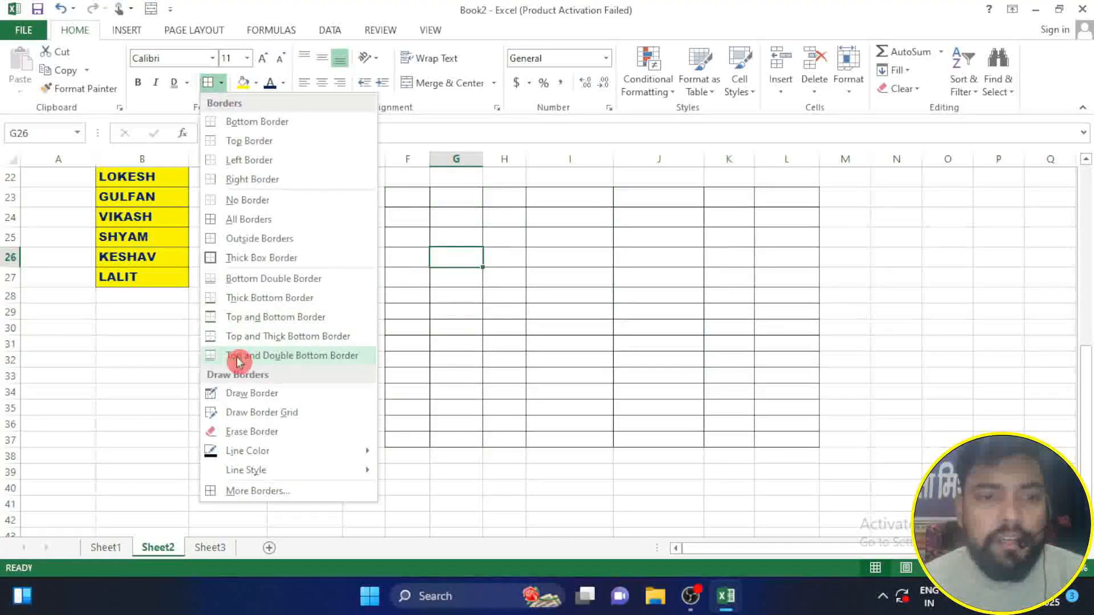
click(178, 356)
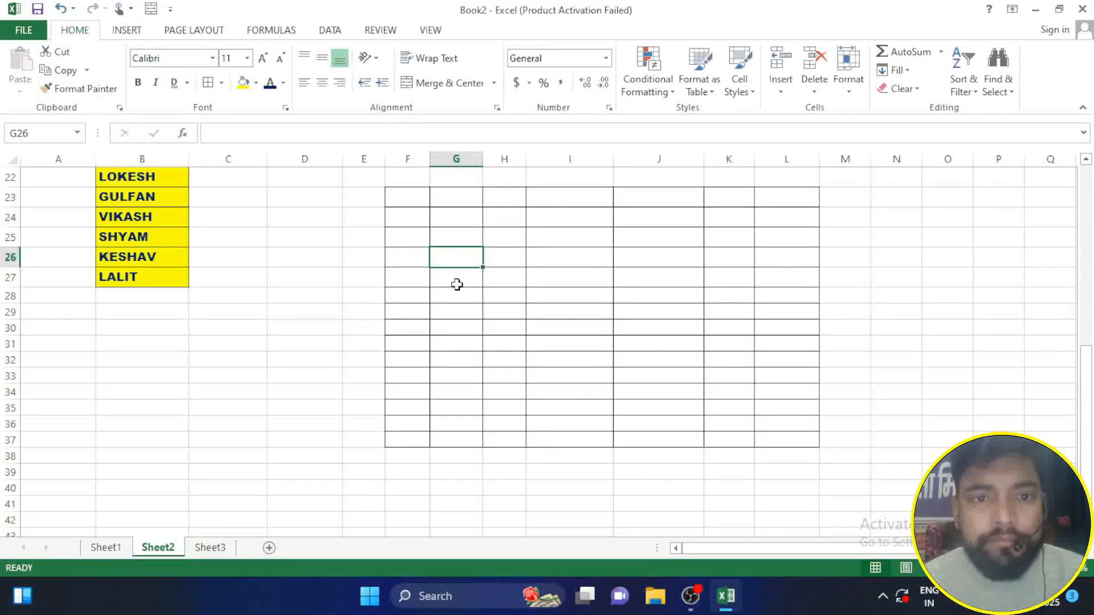
Step: Increase the height of row 16 to roughly two and a half times its size
scroll(456, 284, up, 6)
scroll(22, 317, down, 2)
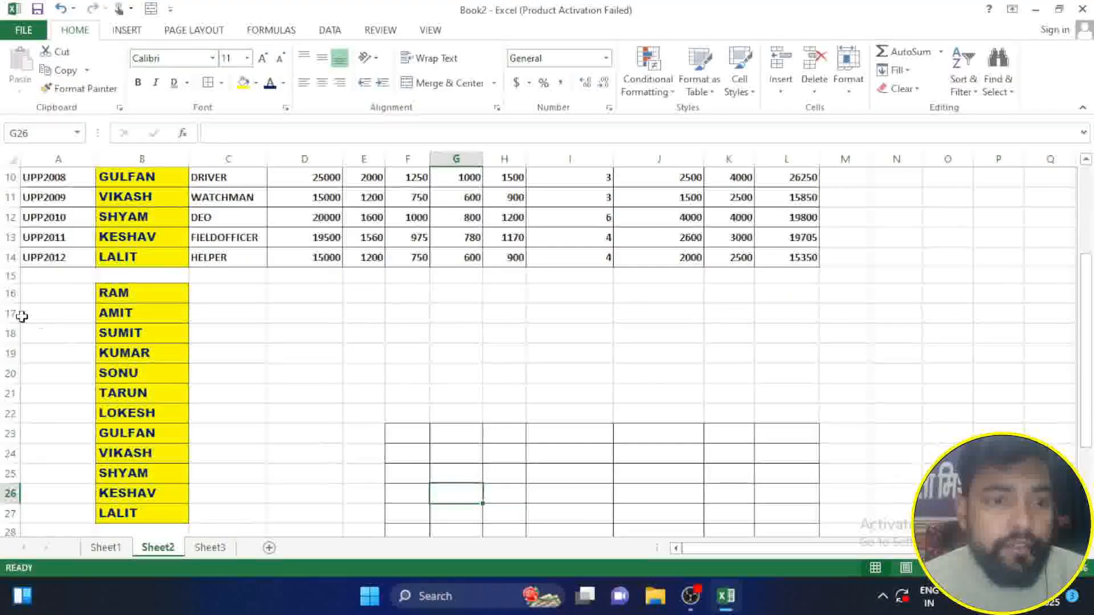
drag(22, 303, 22, 333)
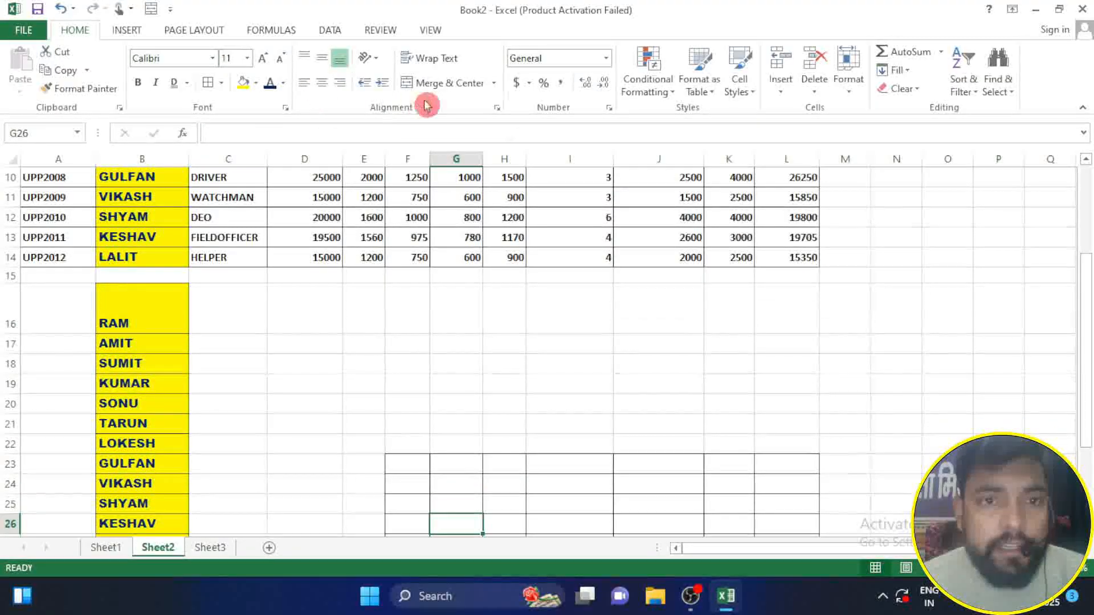
Step: Try the top, middle, bottom and right alignments on cell B16, ending with its text centred horizontally and vertically
click(133, 322)
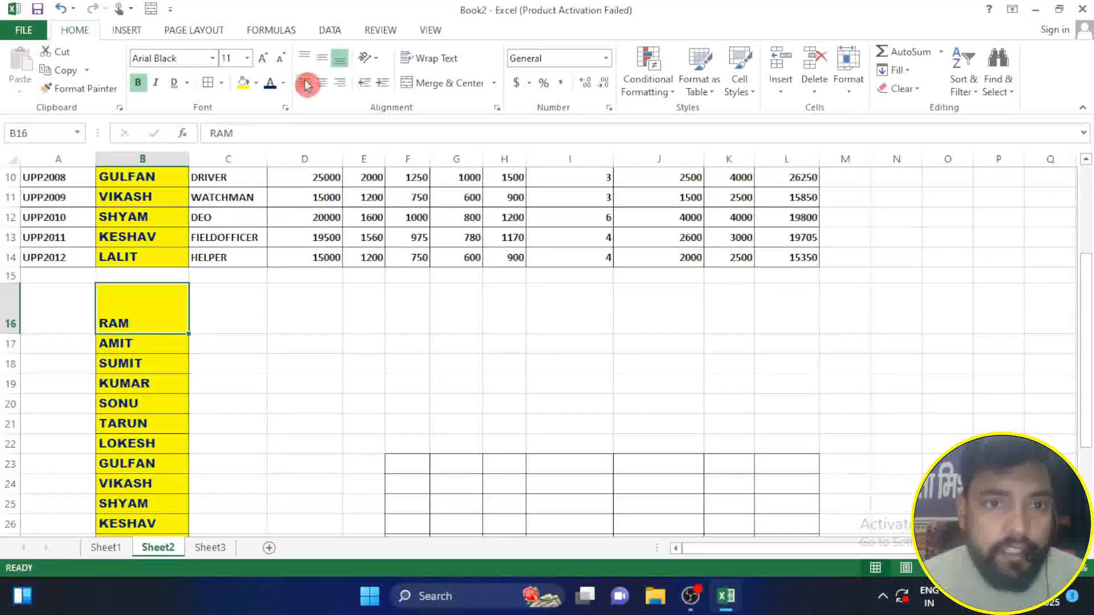
click(322, 59)
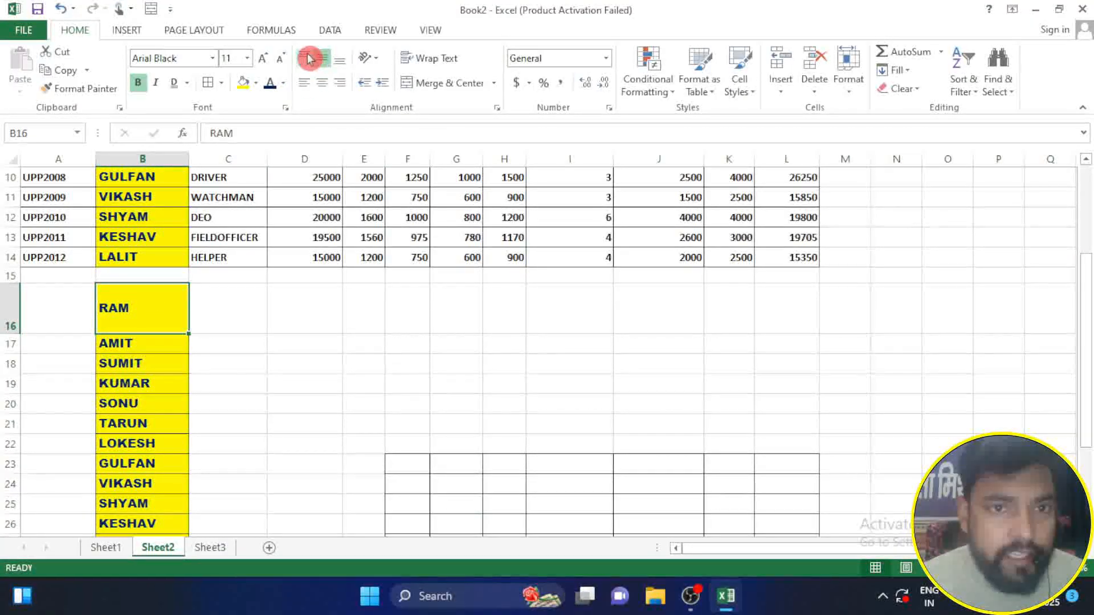
click(307, 59)
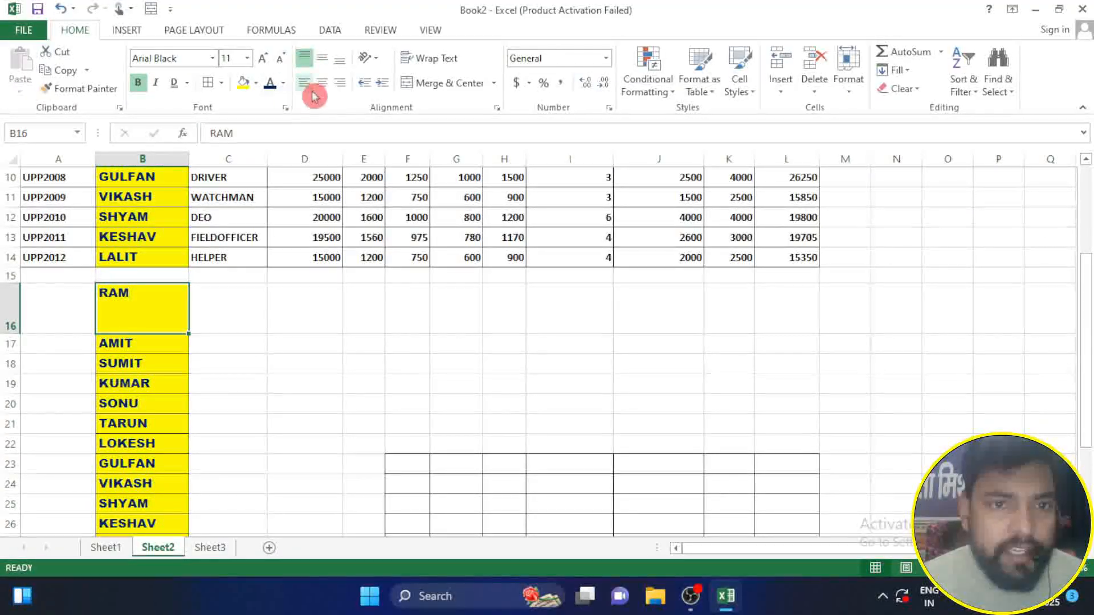
click(327, 59)
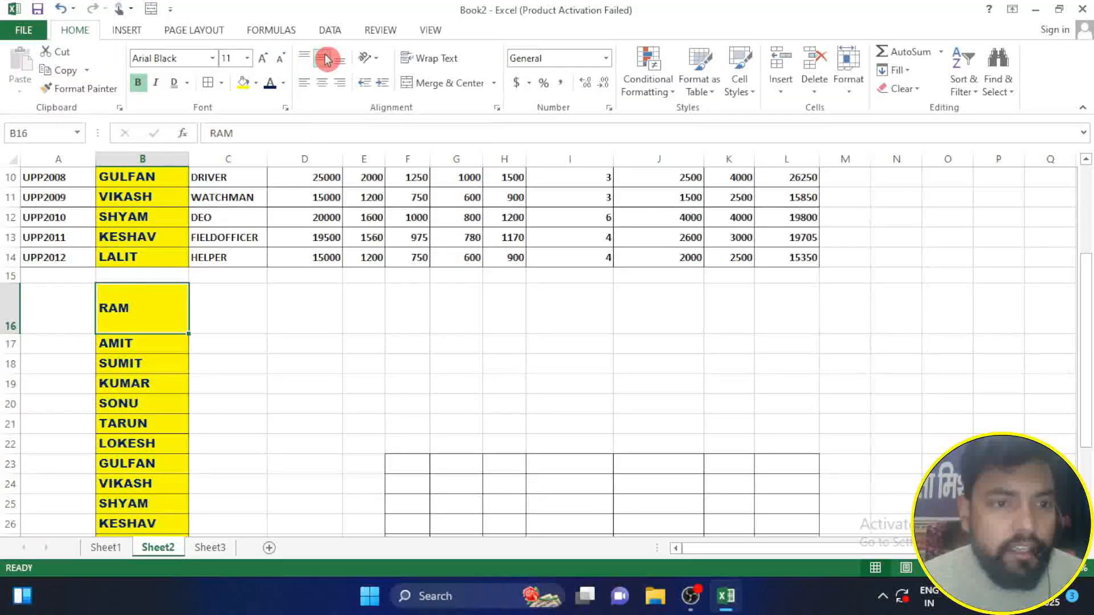
click(341, 59)
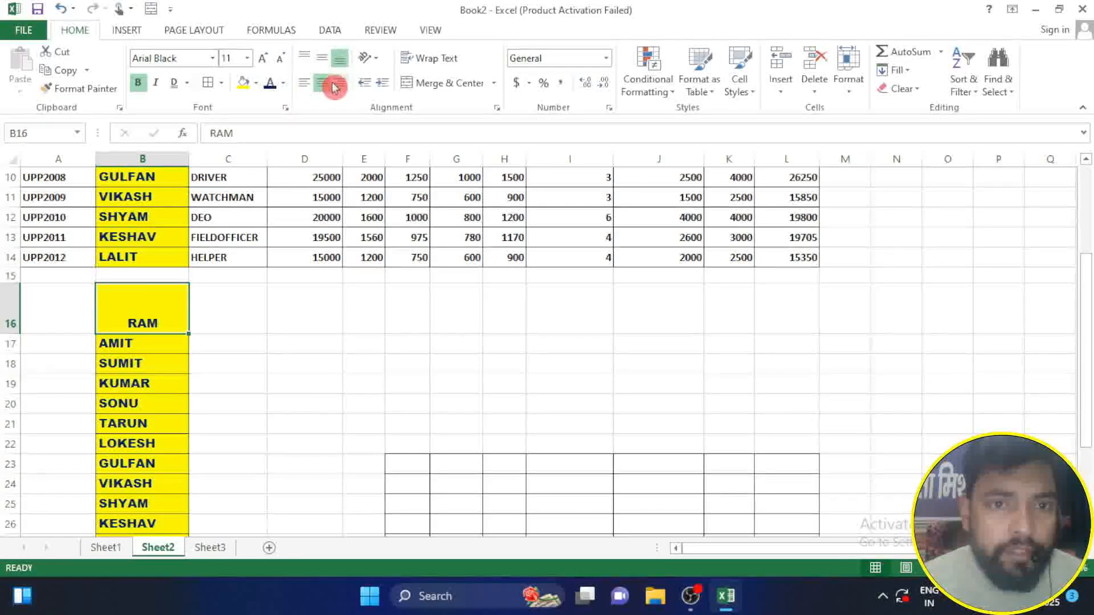
click(337, 84)
click(322, 82)
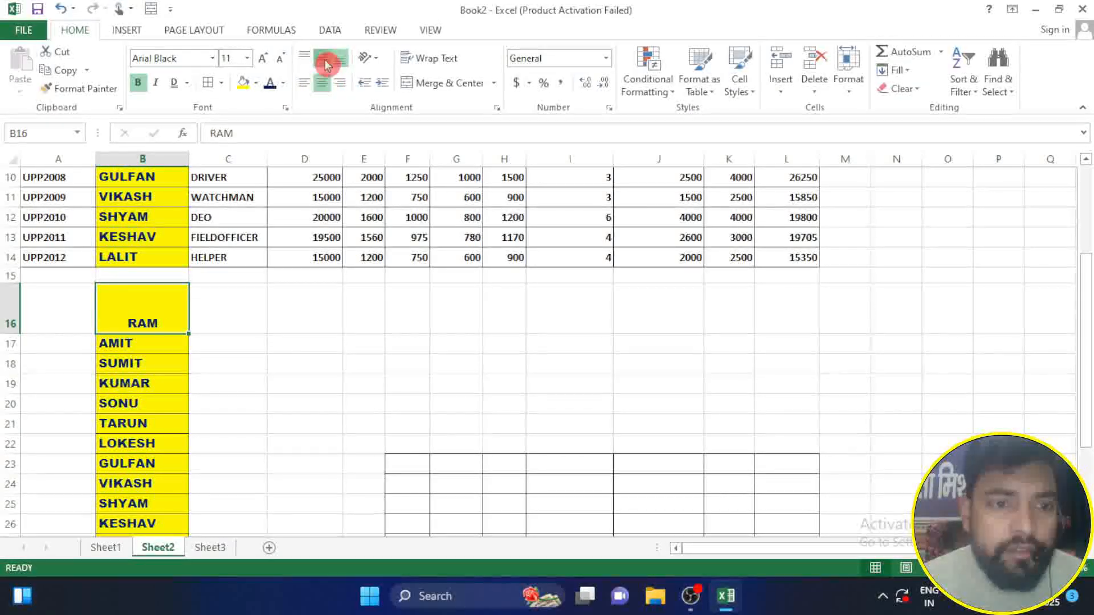
click(322, 58)
Step: Try the Angle Counterclockwise, Angle Clockwise and Vertical Text orientations on cell B16, then restore its horizontal text
click(368, 57)
click(374, 77)
click(367, 57)
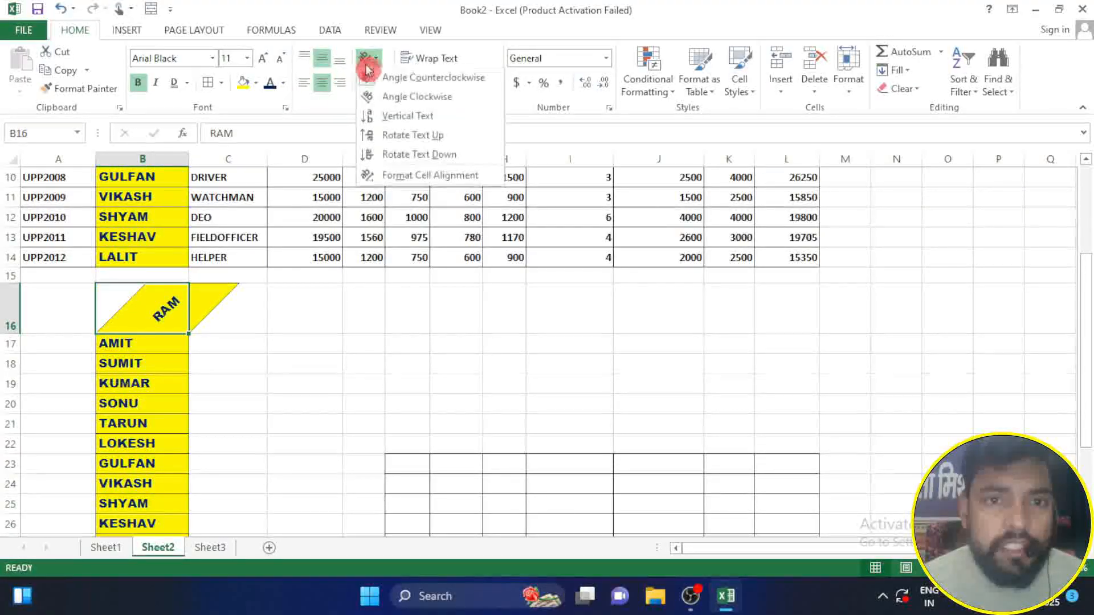
click(380, 98)
click(368, 57)
click(380, 116)
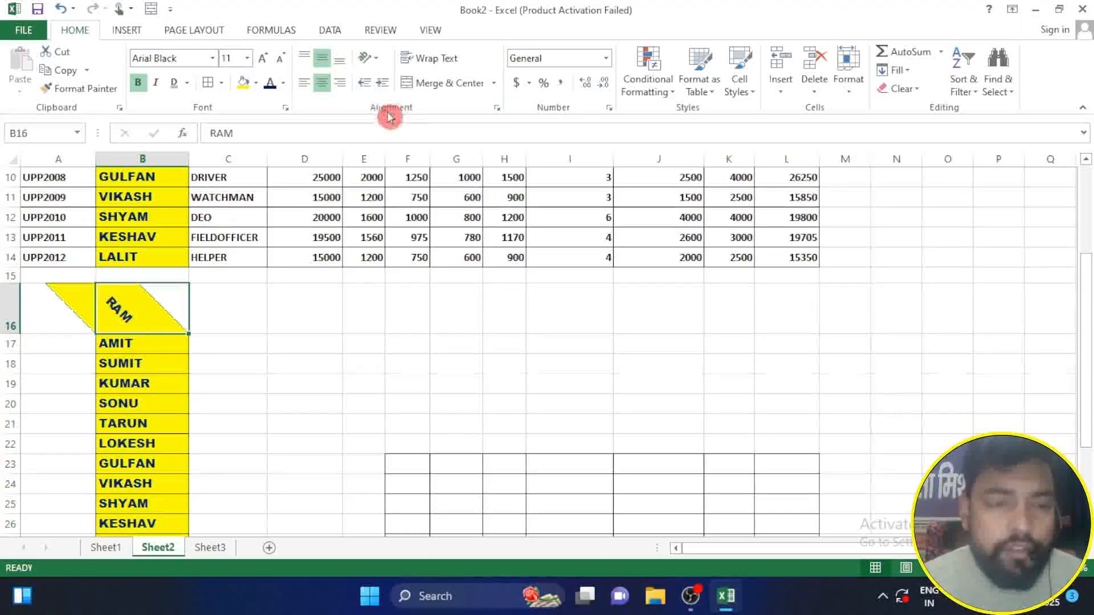
click(371, 58)
click(371, 77)
click(367, 57)
click(369, 79)
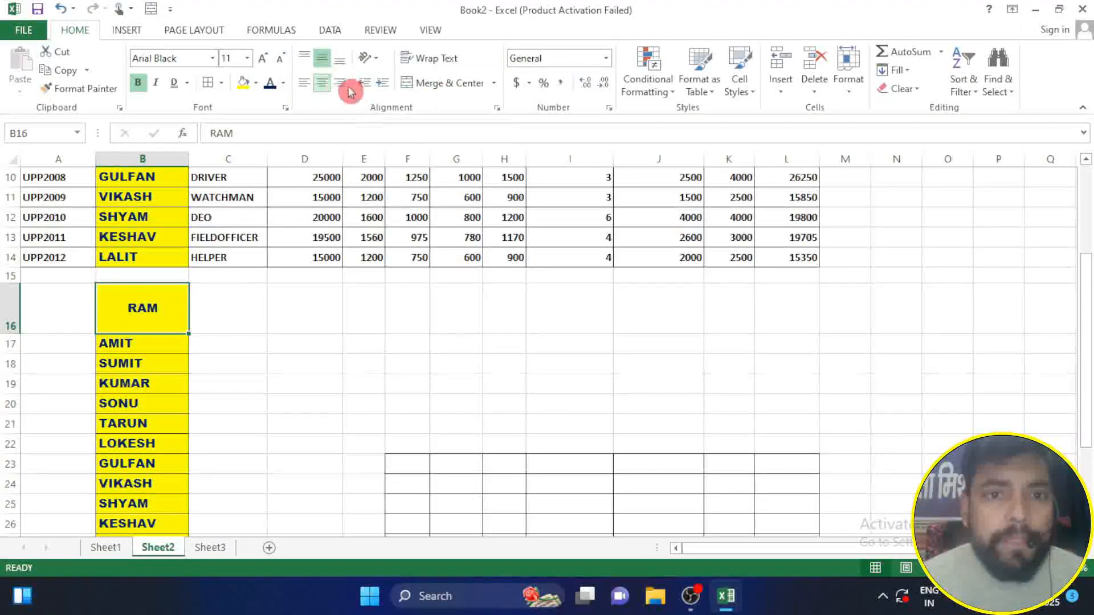
Step: Increase the indent of the text in cell B16 stepwise
click(384, 86)
click(385, 86)
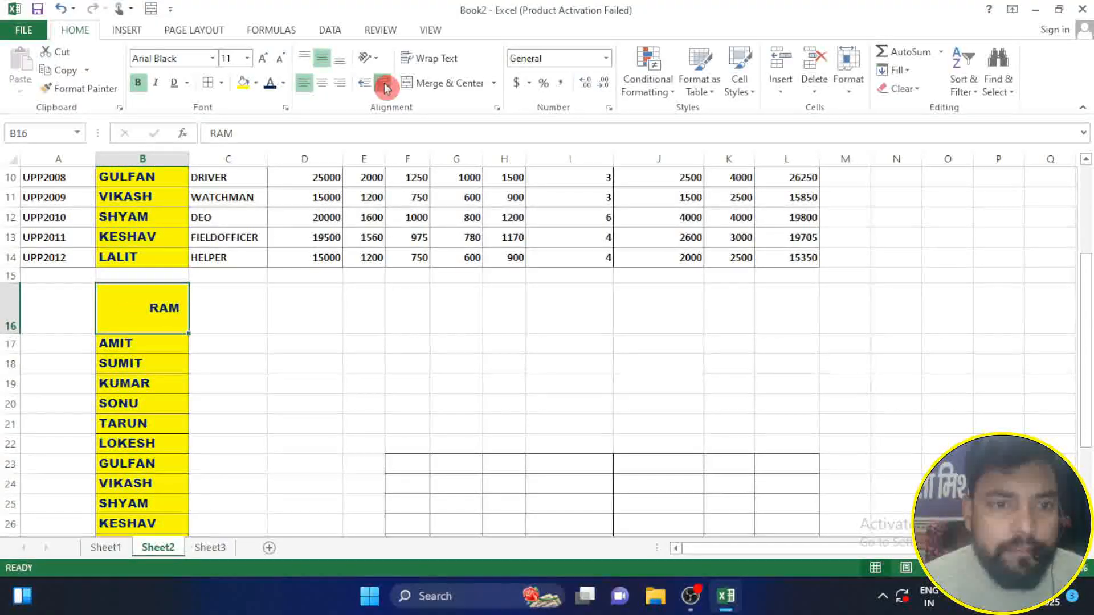
Step: Decrease the indent of the text in cell B16
click(362, 84)
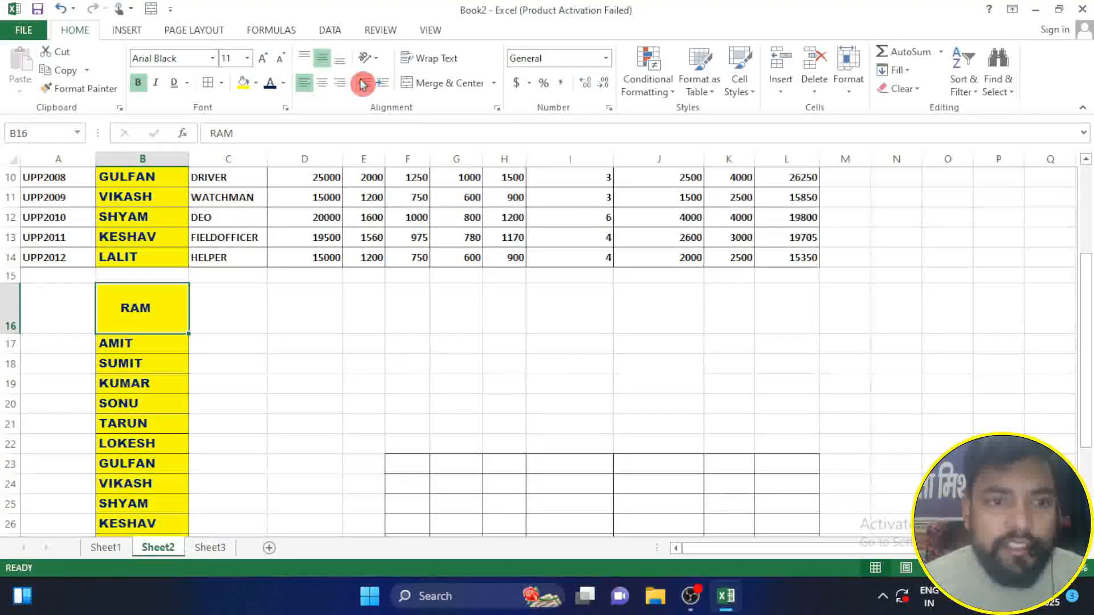
Step: Narrow column I to a little over half its width and wrap the HOLIDAY IN DAY header in cell I2
scroll(348, 325, up, 3)
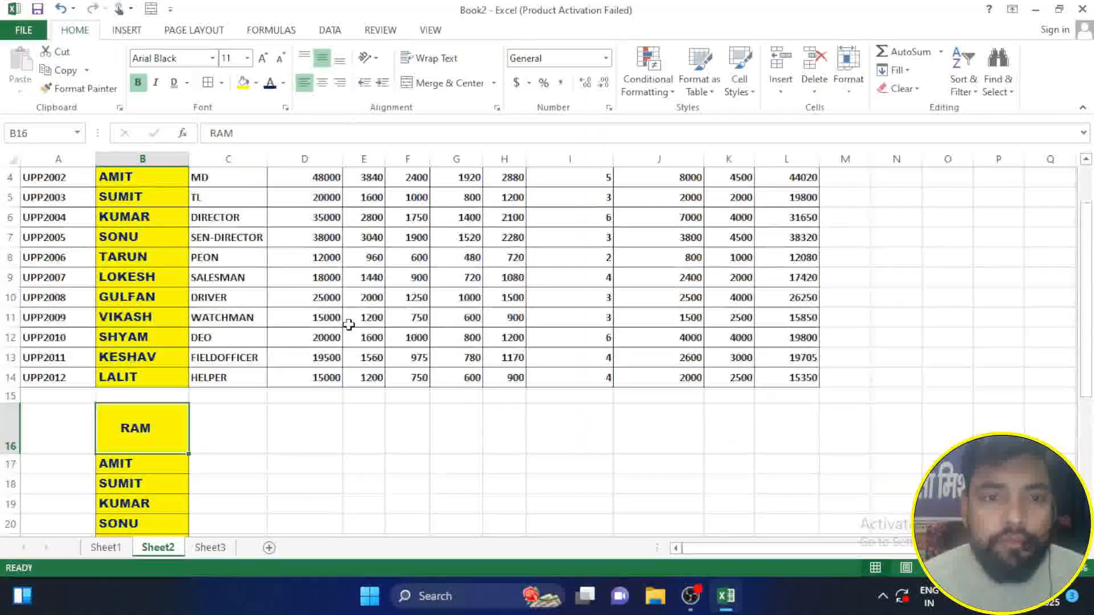
click(614, 156)
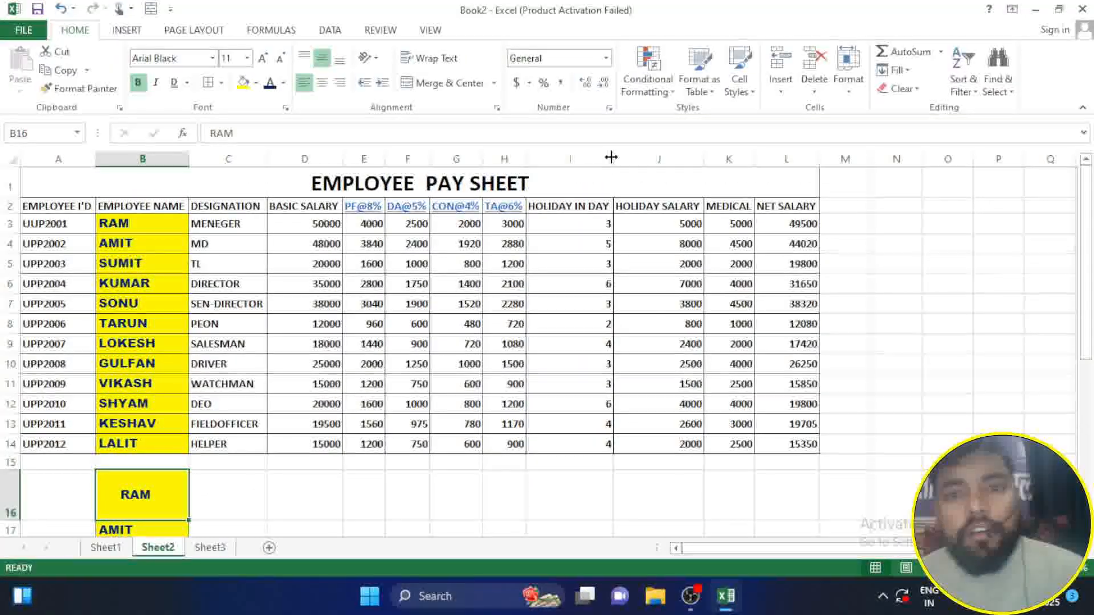
drag(614, 161, 573, 166)
click(553, 208)
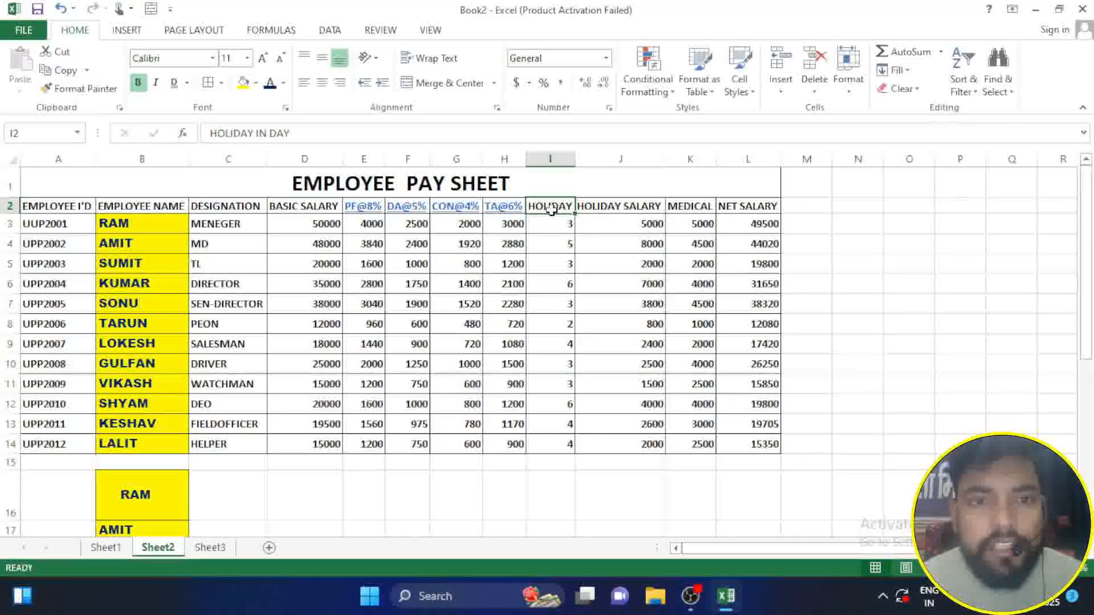
click(426, 59)
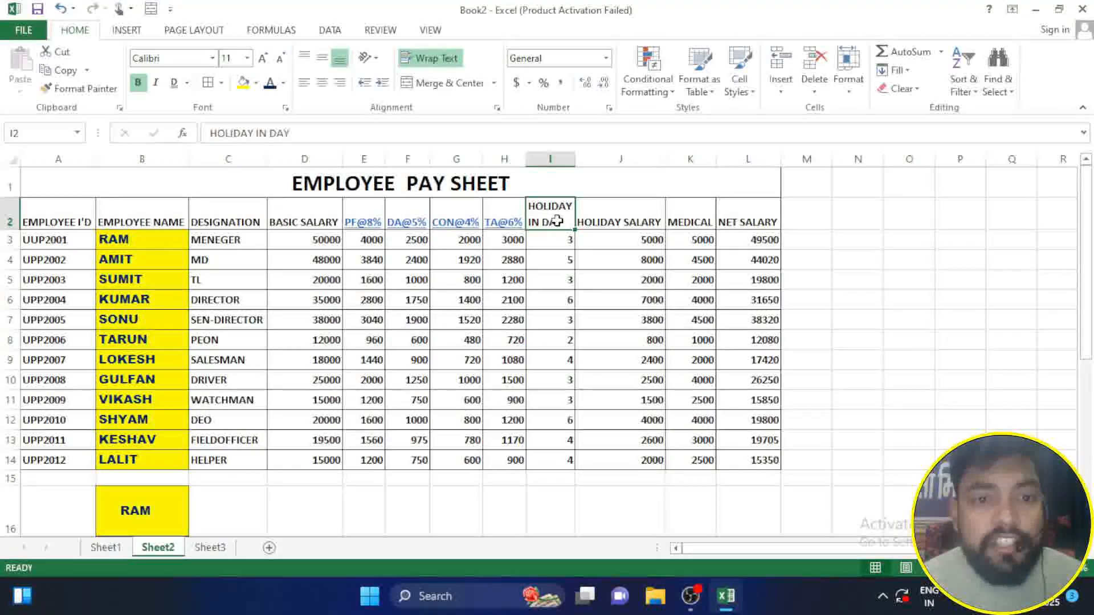
Step: Widen column I until the wrapped HOLIDAY IN DAY header fits on a single line
click(428, 65)
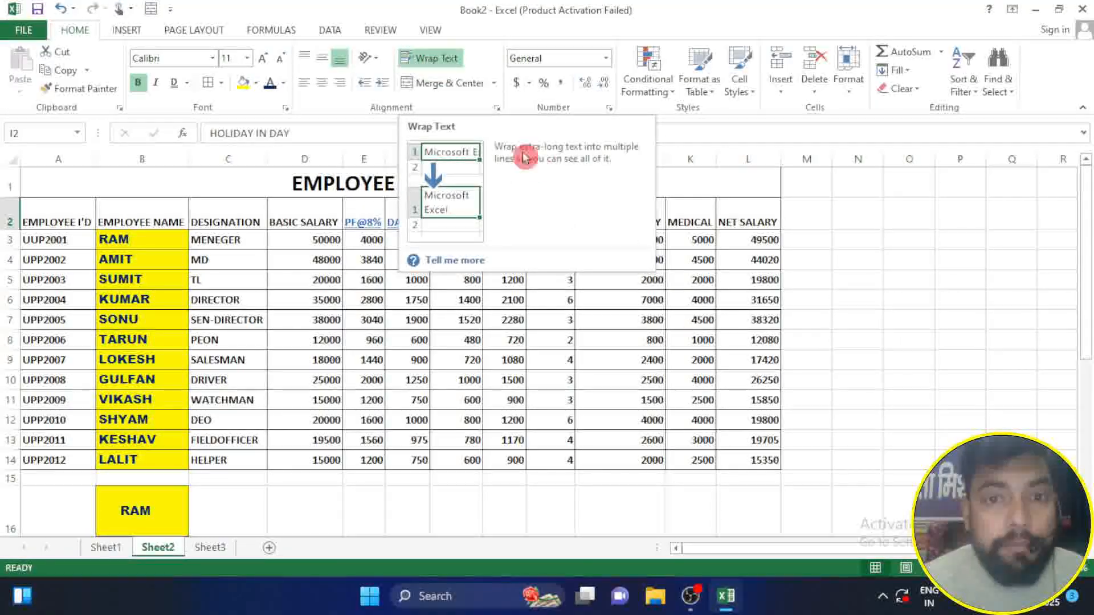
click(593, 255)
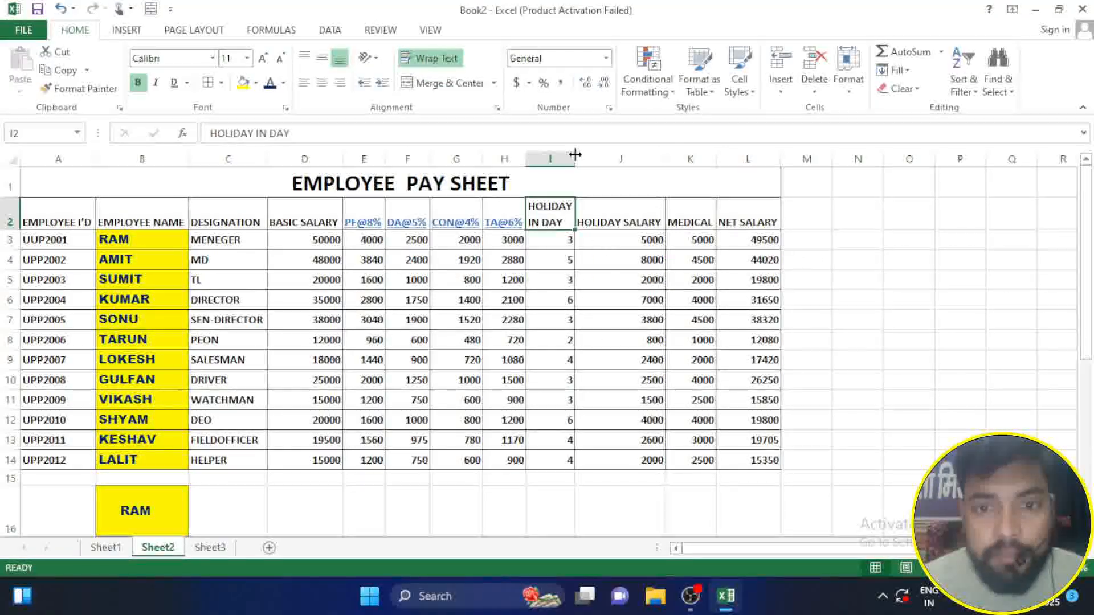
drag(575, 154, 615, 153)
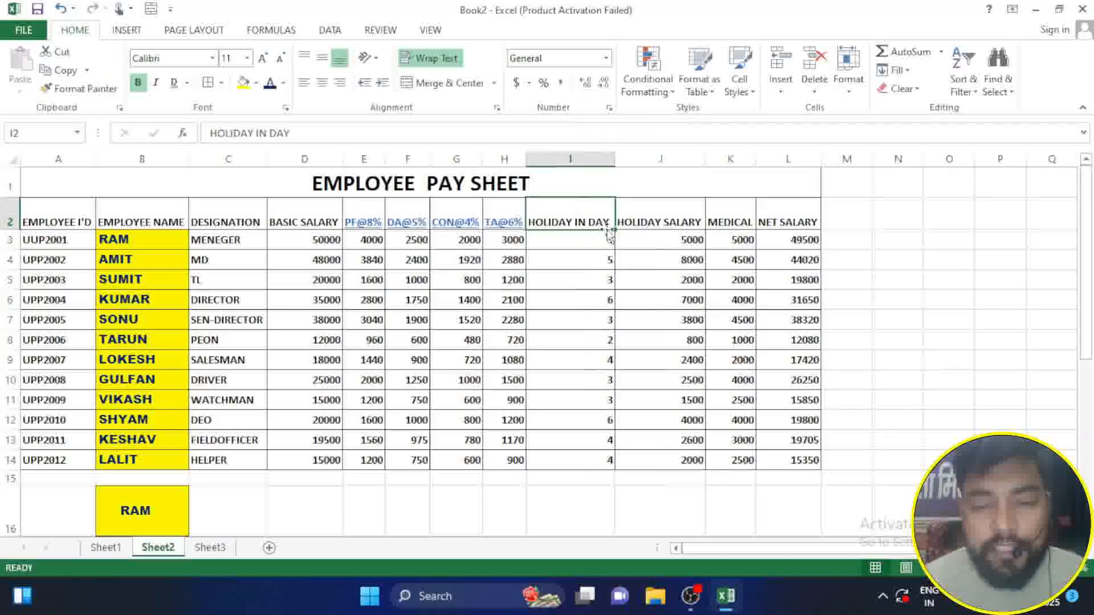
Step: Merge and center cells F23:L23 along the first row of the empty bordered grid
scroll(581, 291, down, 7)
click(450, 88)
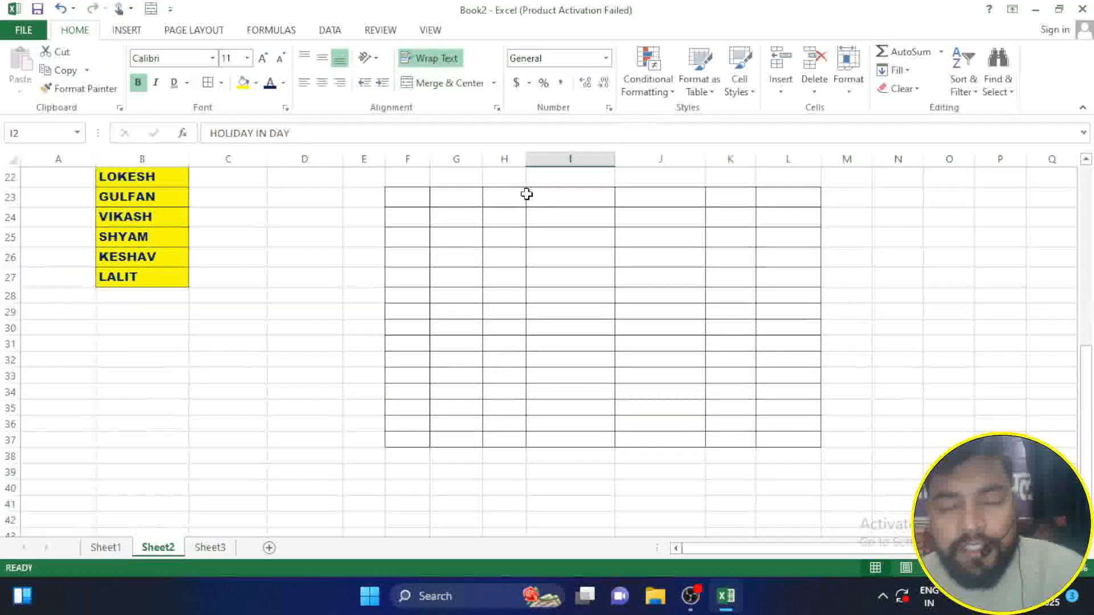
click(465, 106)
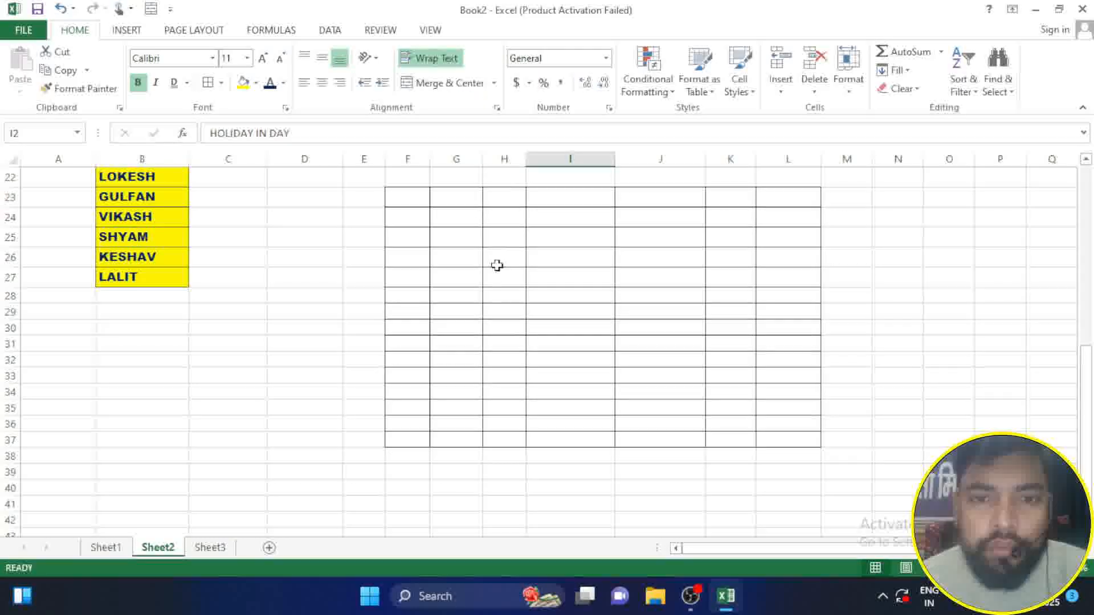
drag(411, 197, 783, 198)
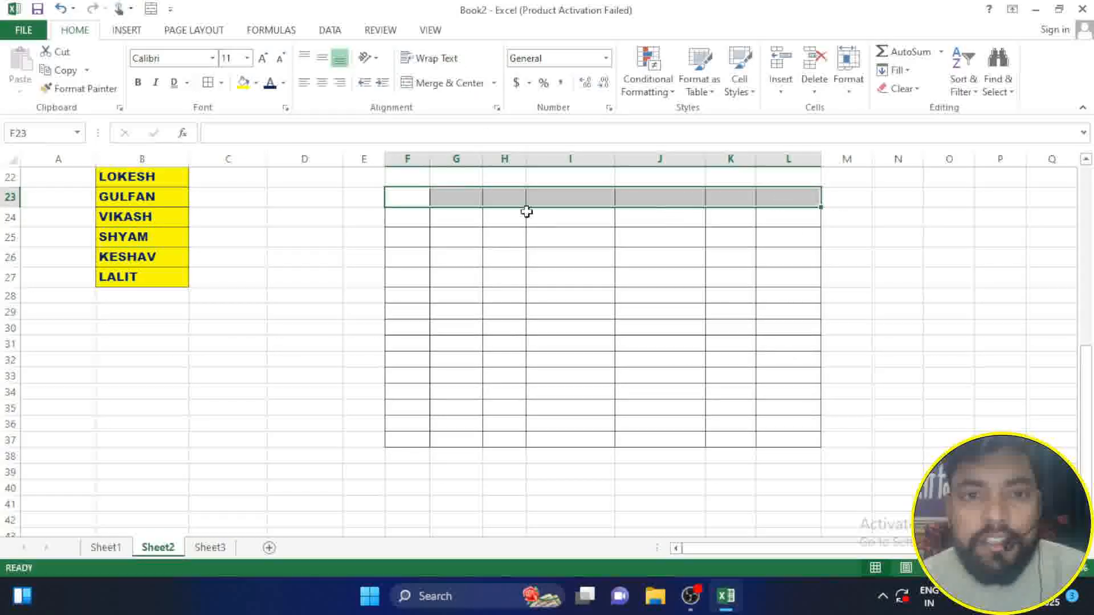
click(412, 84)
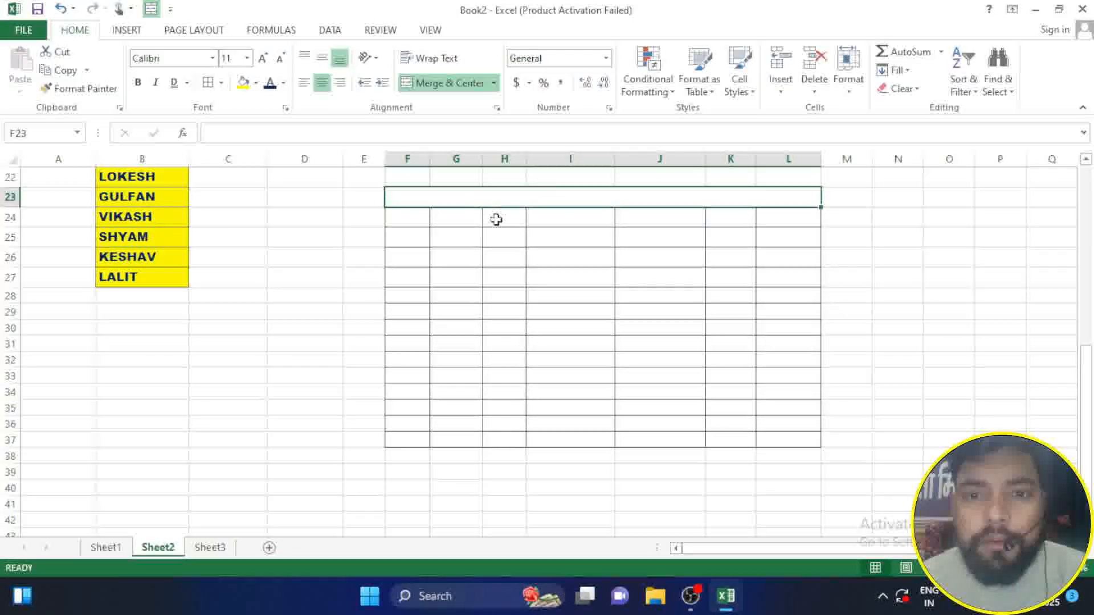
click(697, 239)
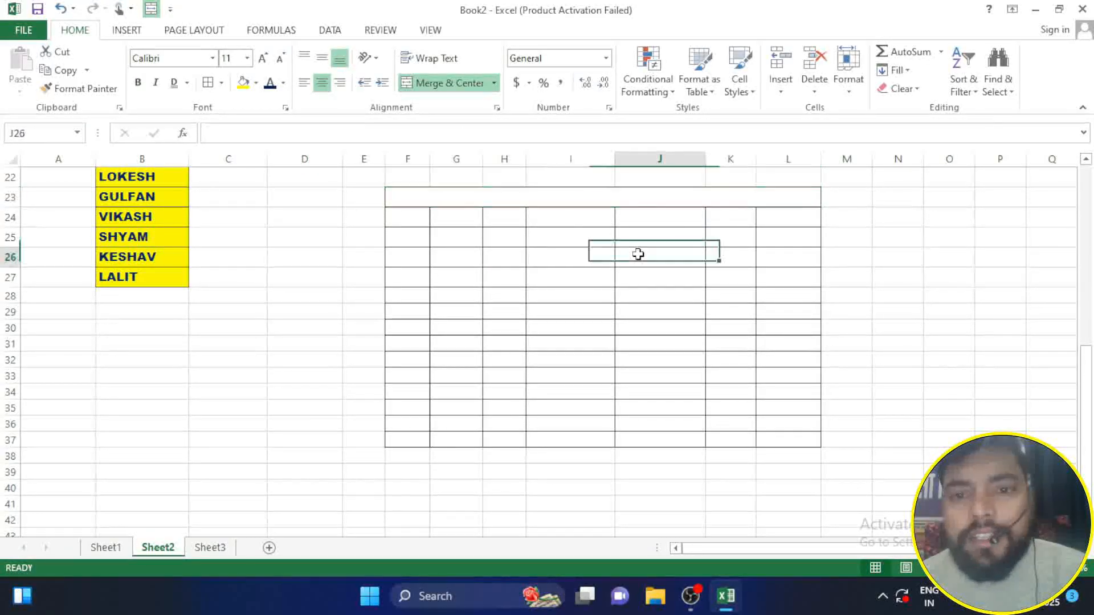
Step: Apply Merge Across to cells F24:J26 so each of the three rows becomes its own merged cell
click(592, 197)
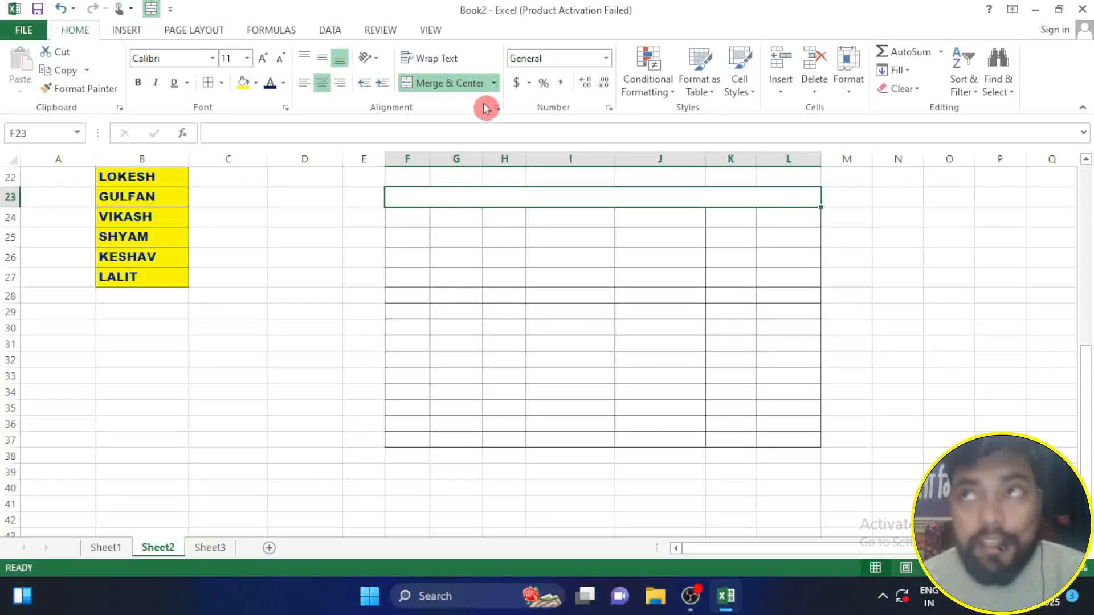
click(495, 82)
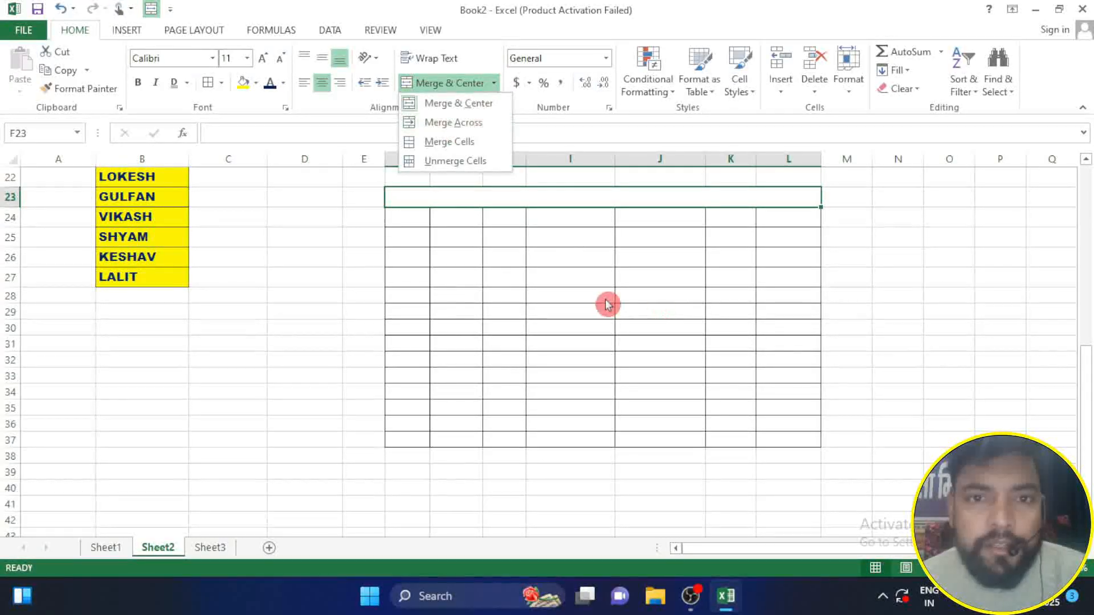
click(519, 270)
drag(415, 227, 507, 258)
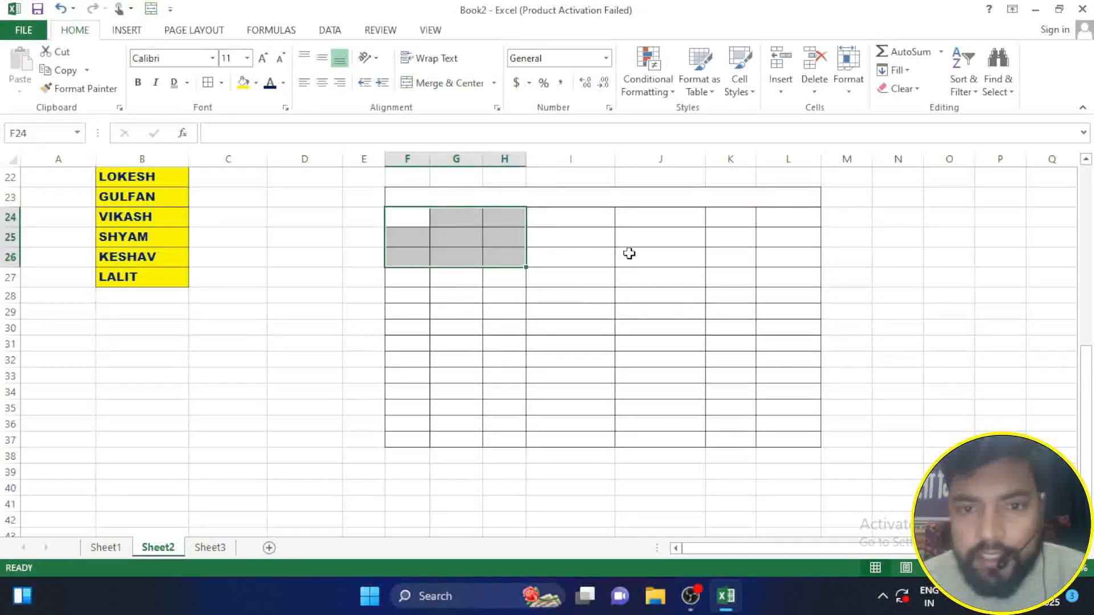
drag(418, 217, 686, 258)
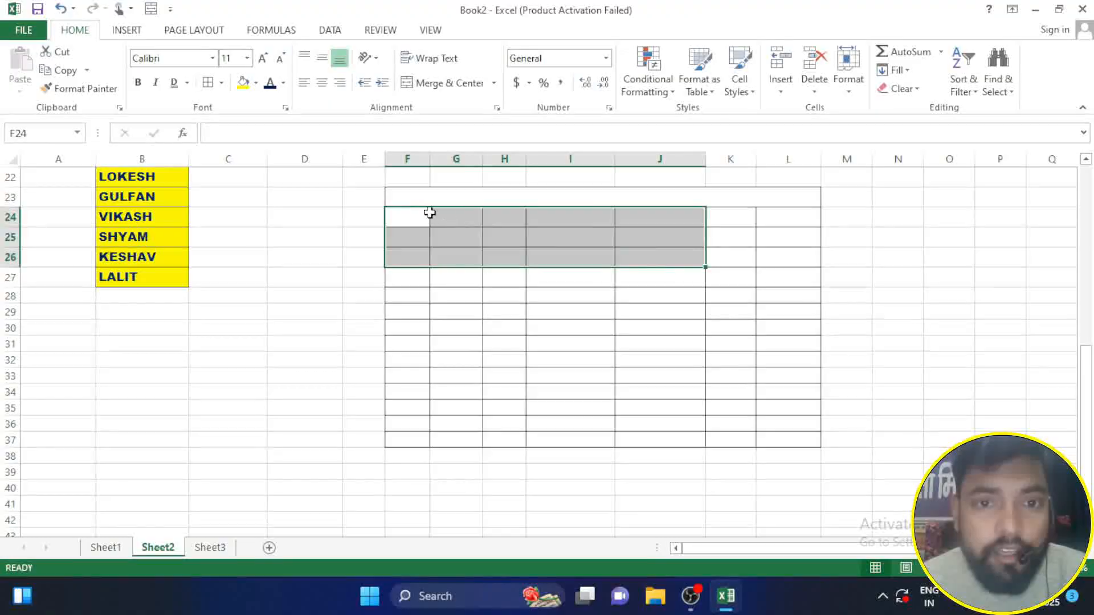
click(494, 83)
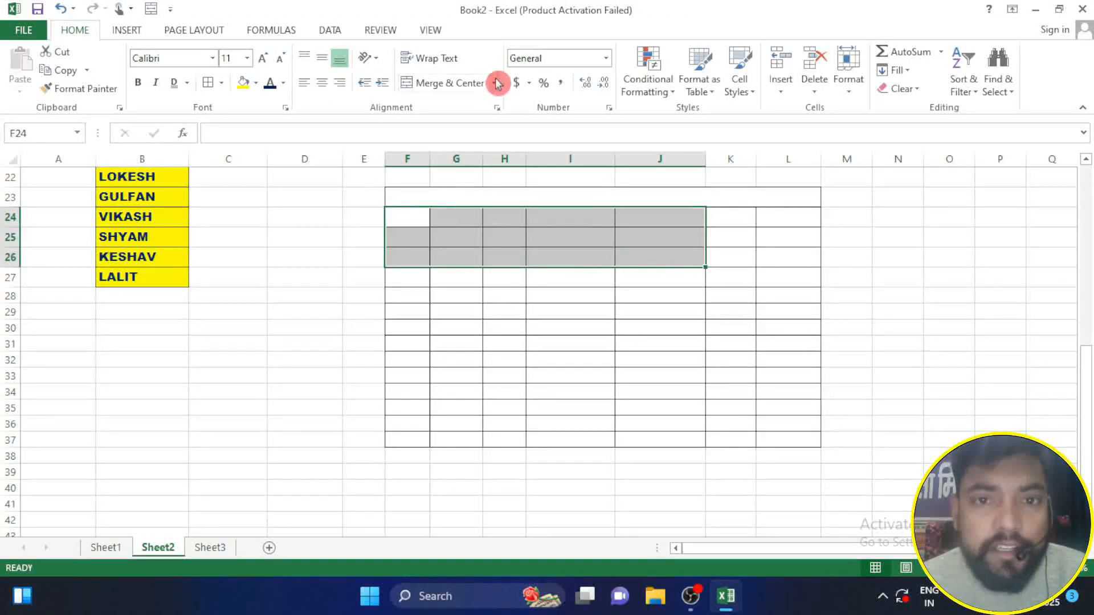
click(486, 121)
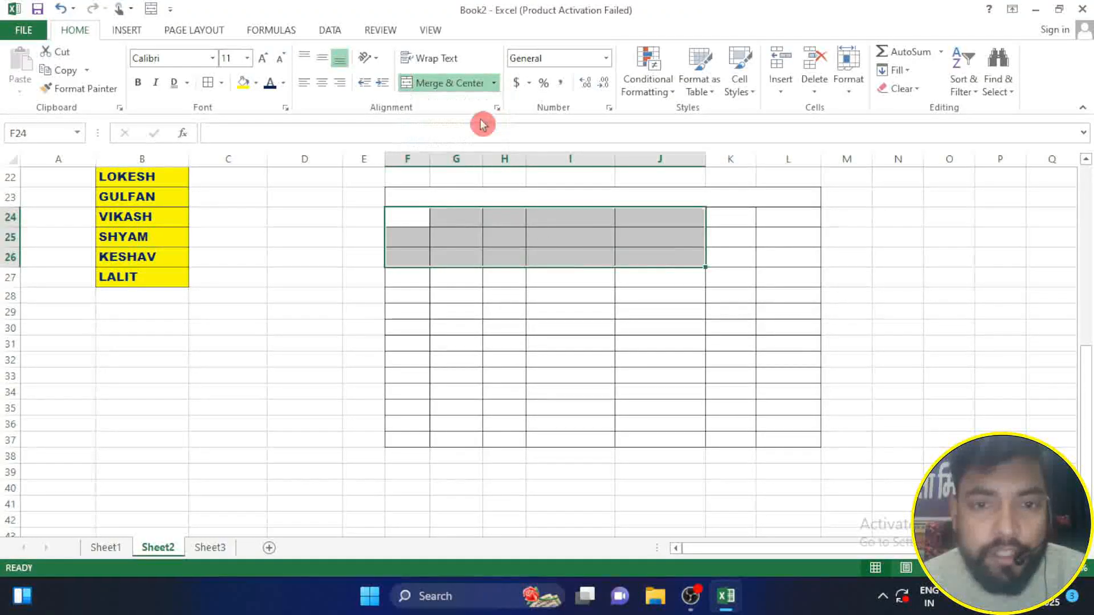
click(587, 310)
click(528, 233)
click(535, 214)
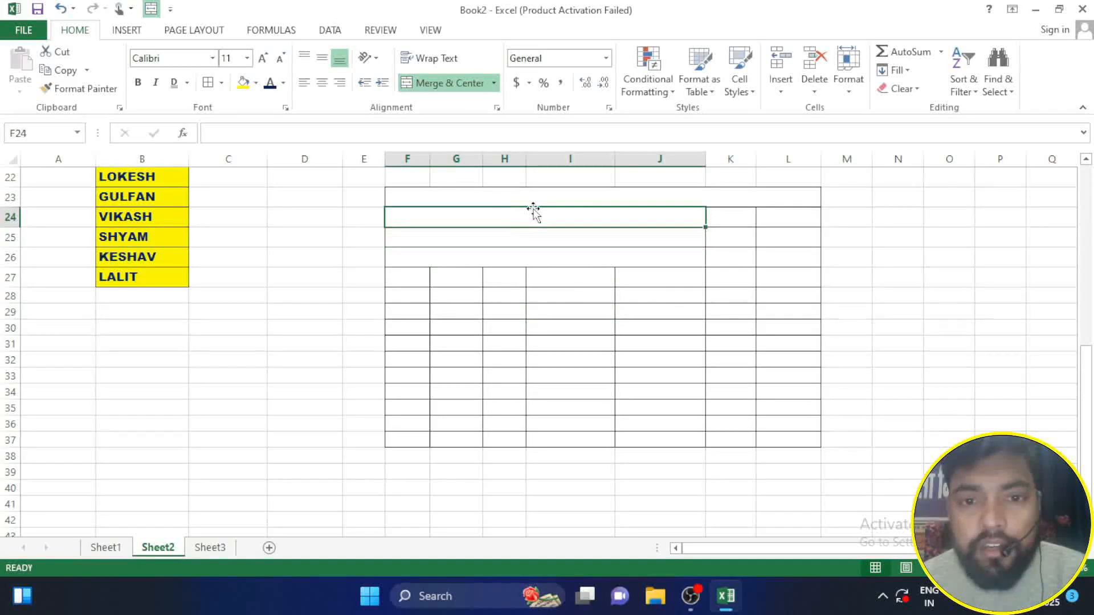
click(495, 83)
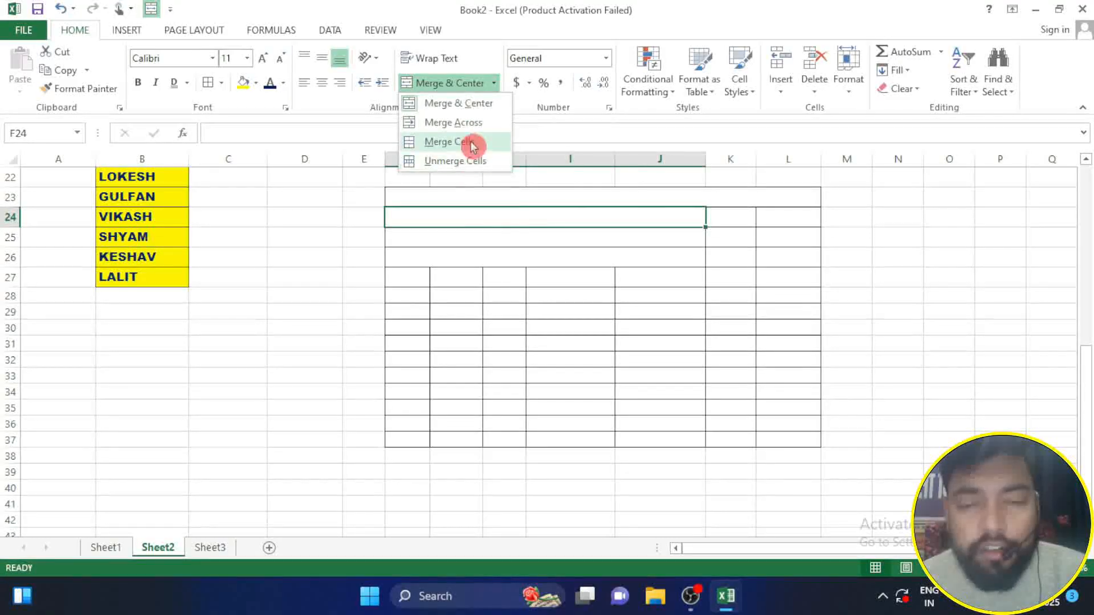
click(356, 282)
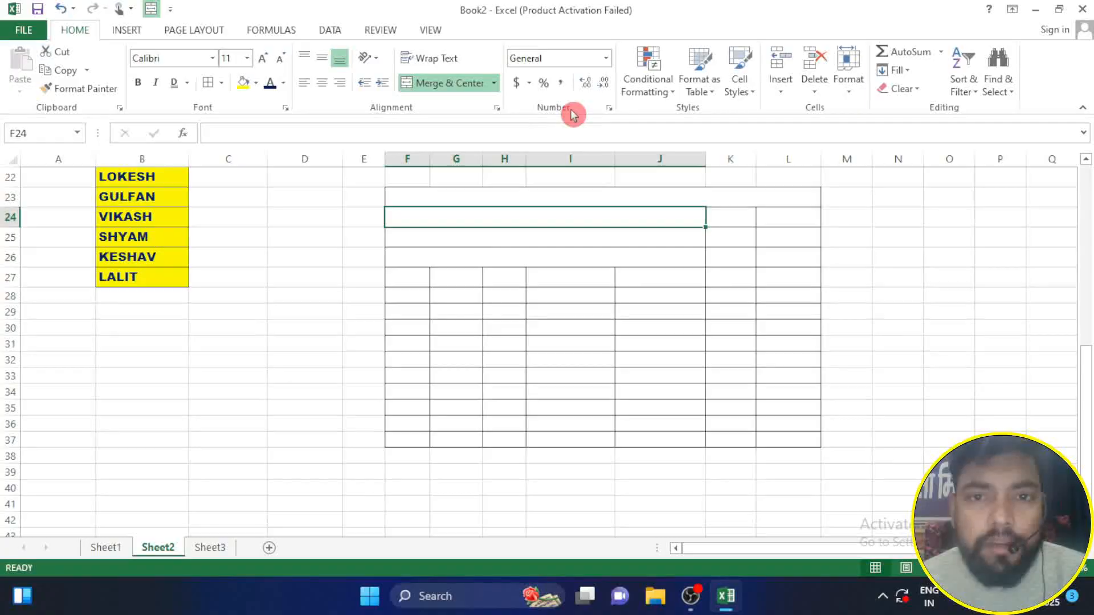
Step: Try appending RS to the first employee's basic salary in cell D3
scroll(521, 210, up, 7)
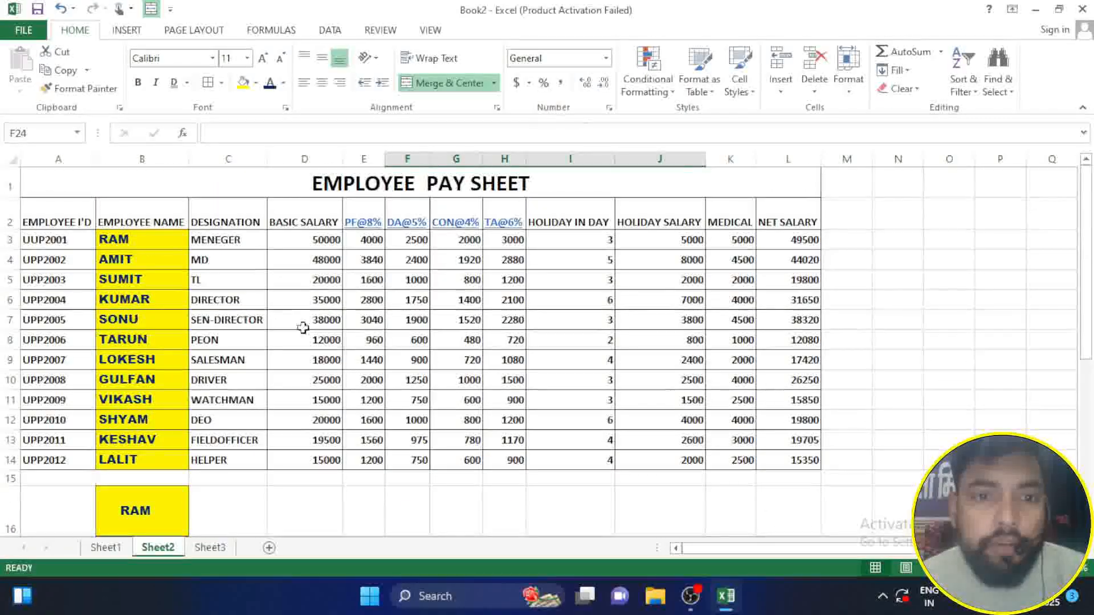
click(317, 234)
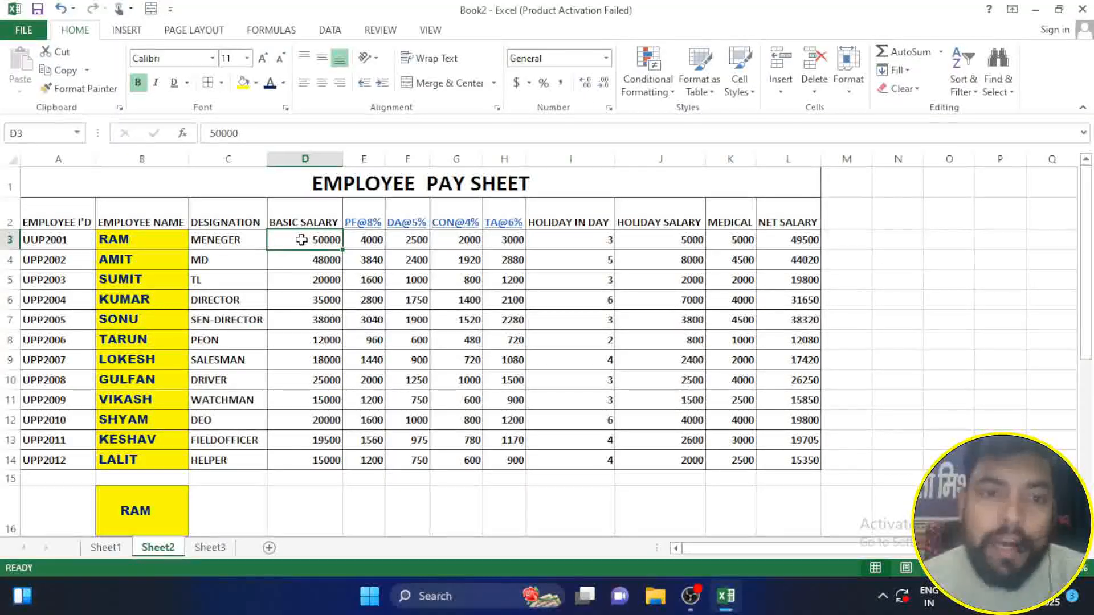
click(269, 134)
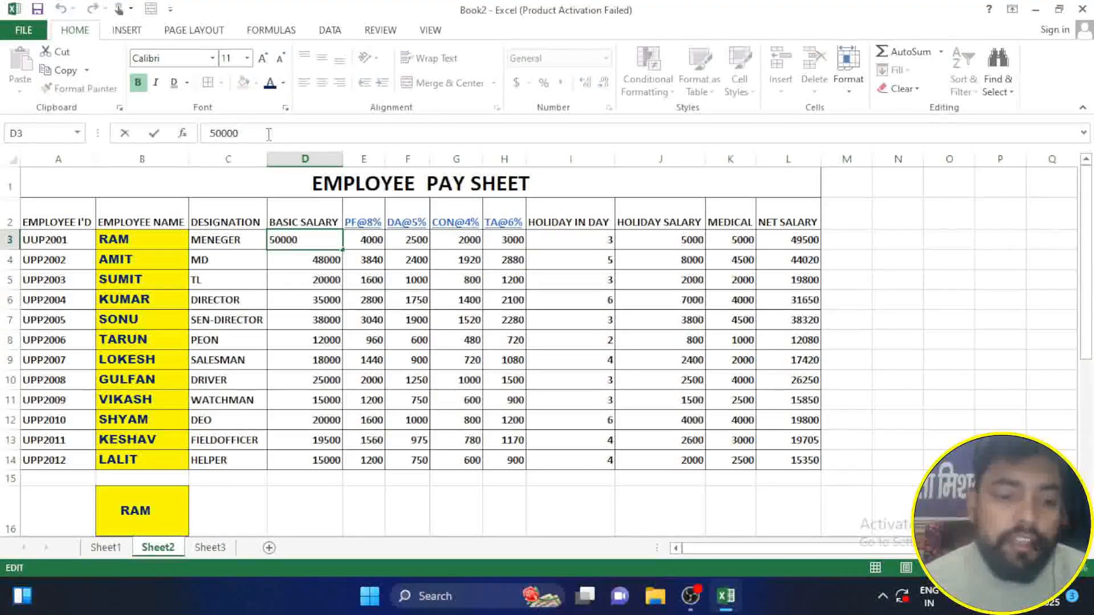
key(Return)
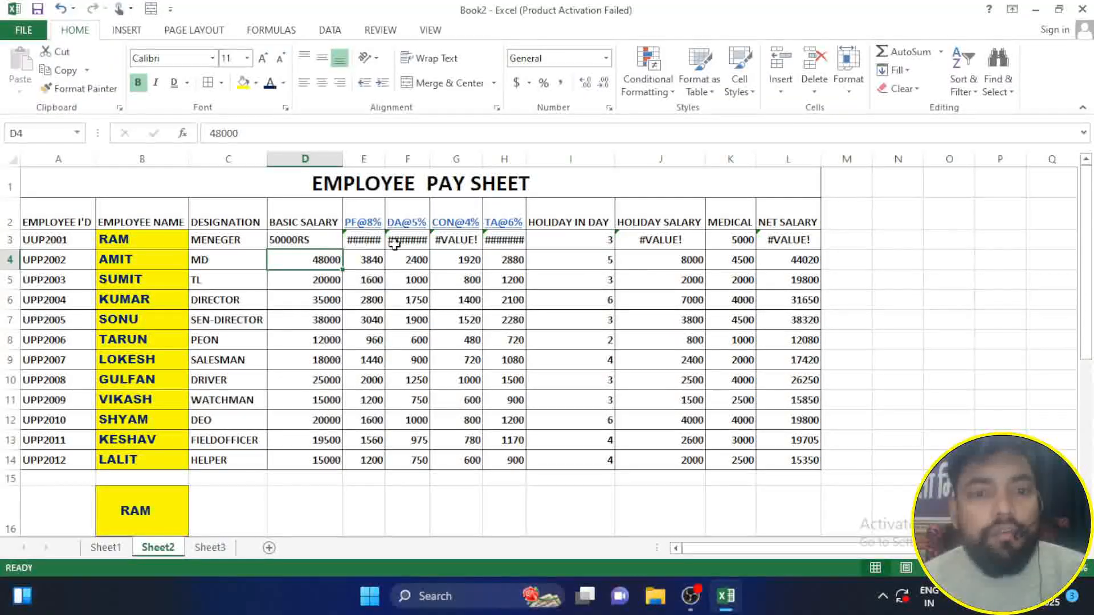
Step: Remove the RS suffix from the basic salary in cell D3
click(289, 238)
click(263, 129)
key(BackSpace)
key(BackSpace)
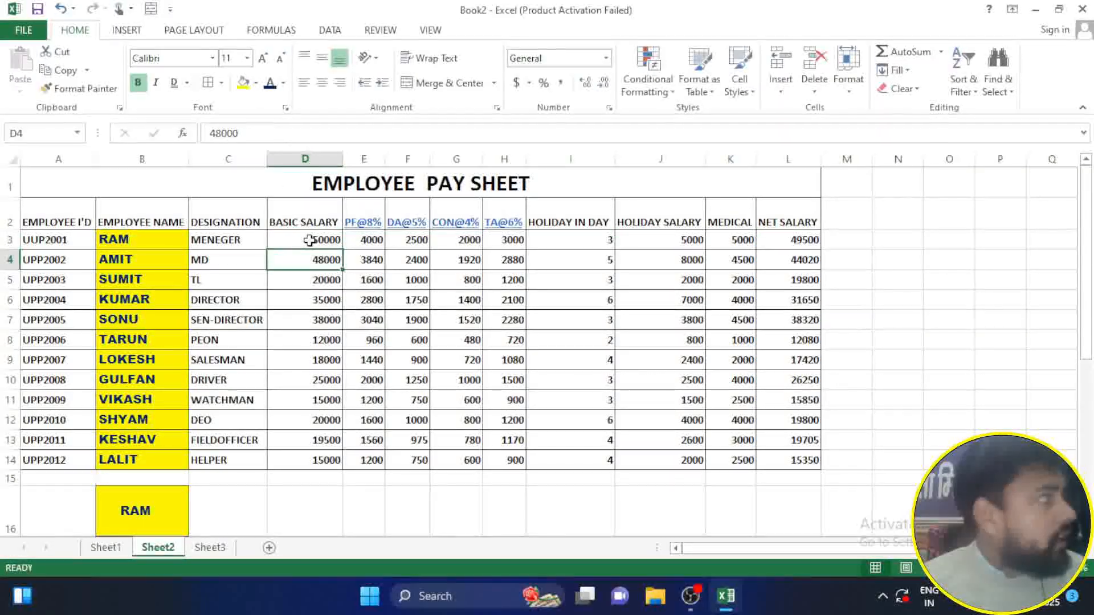
Step: Try the Percentage format, decimal-place adjustments and the comma style on the basic salaries in D3:D14
drag(305, 435, 305, 457)
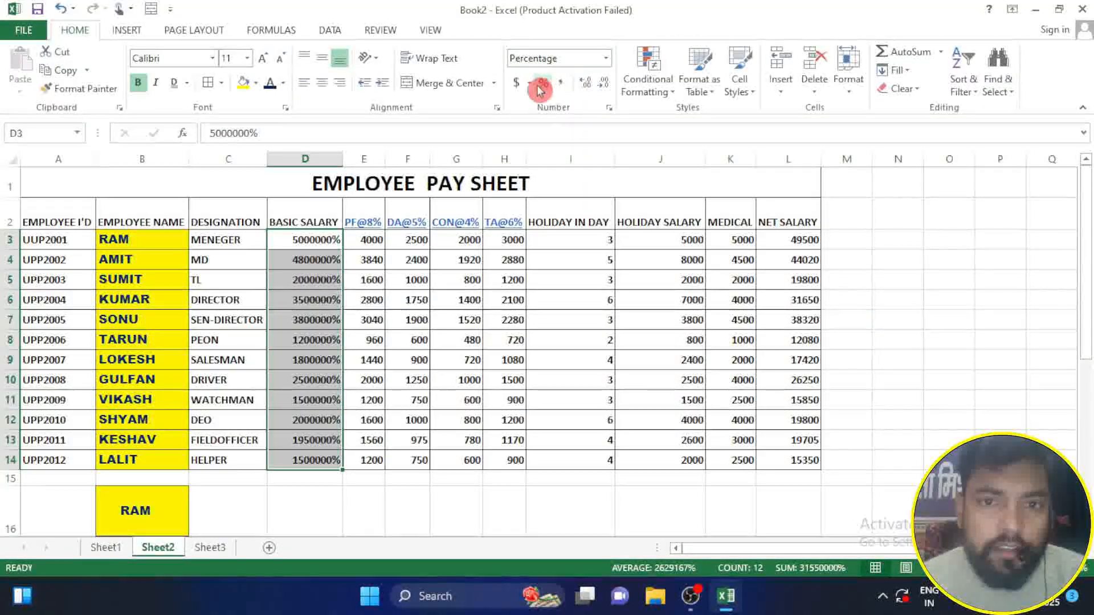
click(587, 86)
click(589, 85)
click(592, 85)
click(596, 83)
click(598, 84)
click(598, 84)
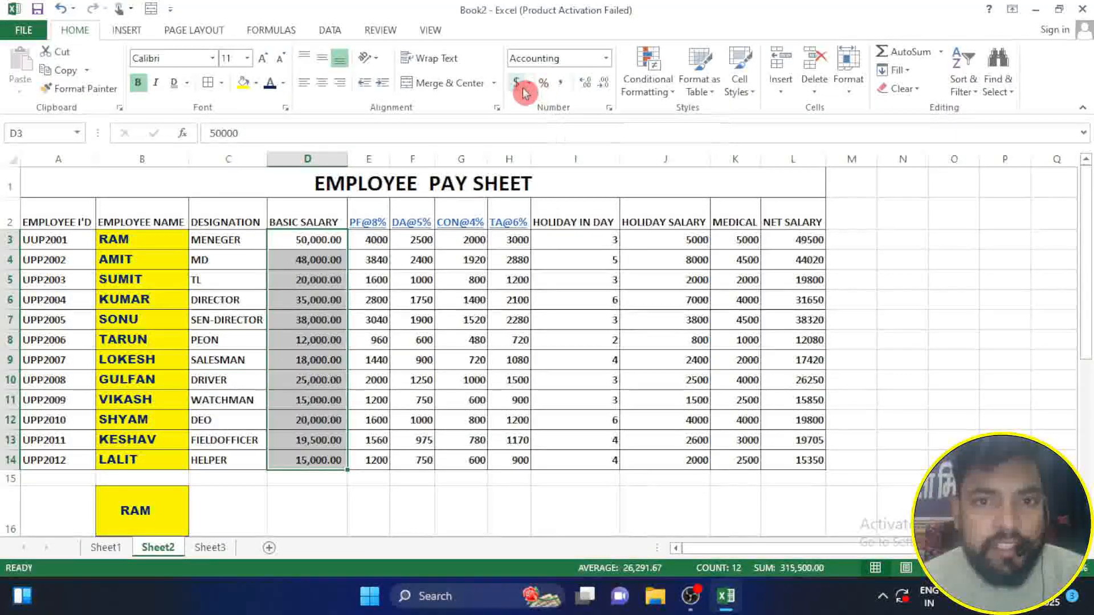
Step: Try the General, Number, Currency and Accounting number formats on the basic salaries in D3:D14
click(607, 59)
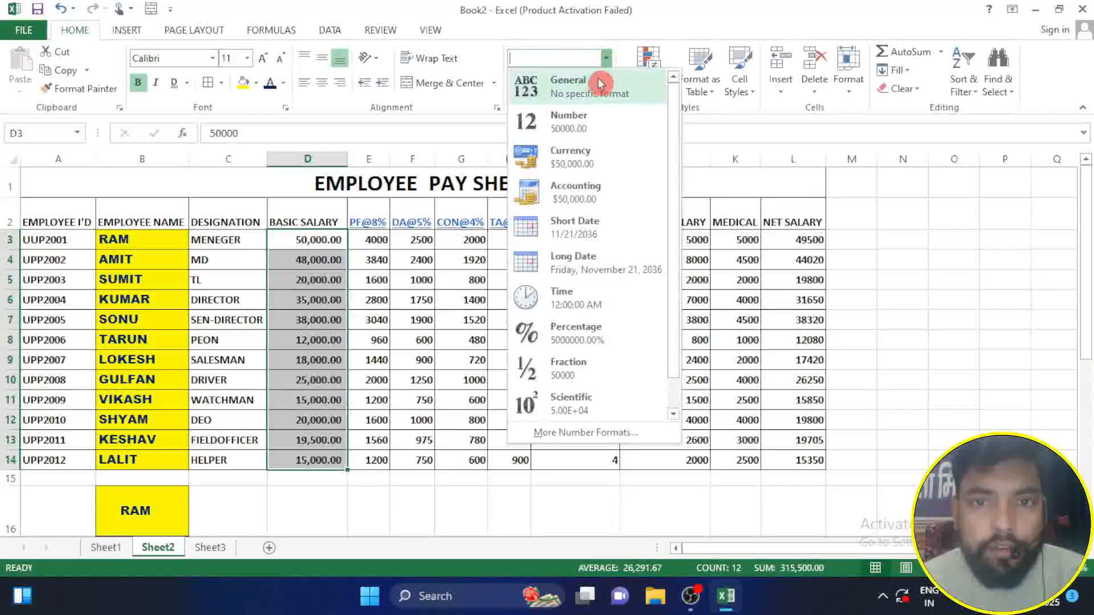
click(597, 86)
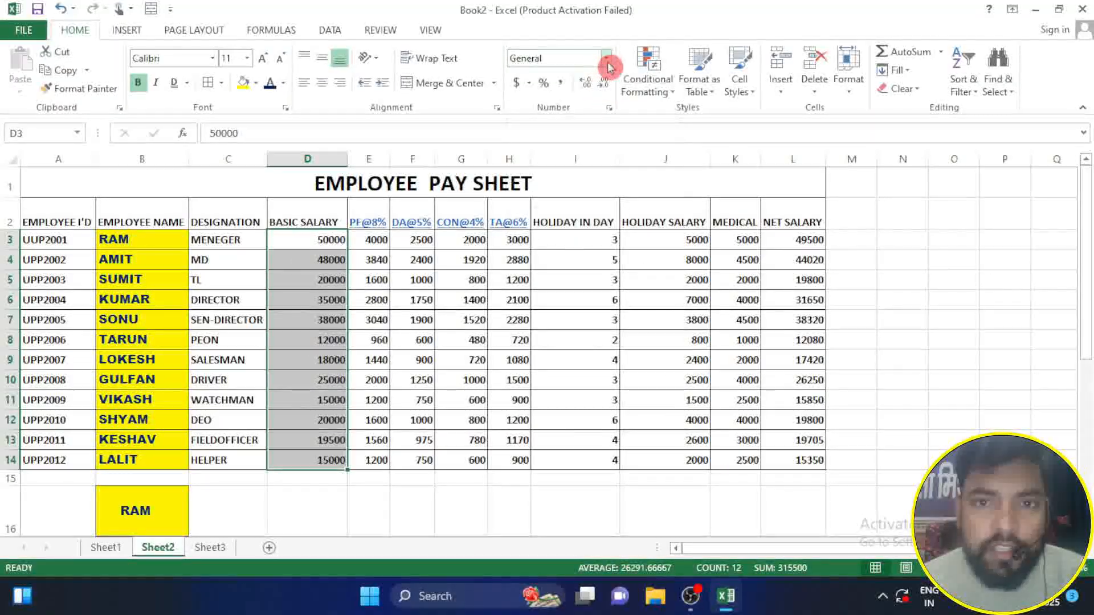
click(605, 59)
click(579, 116)
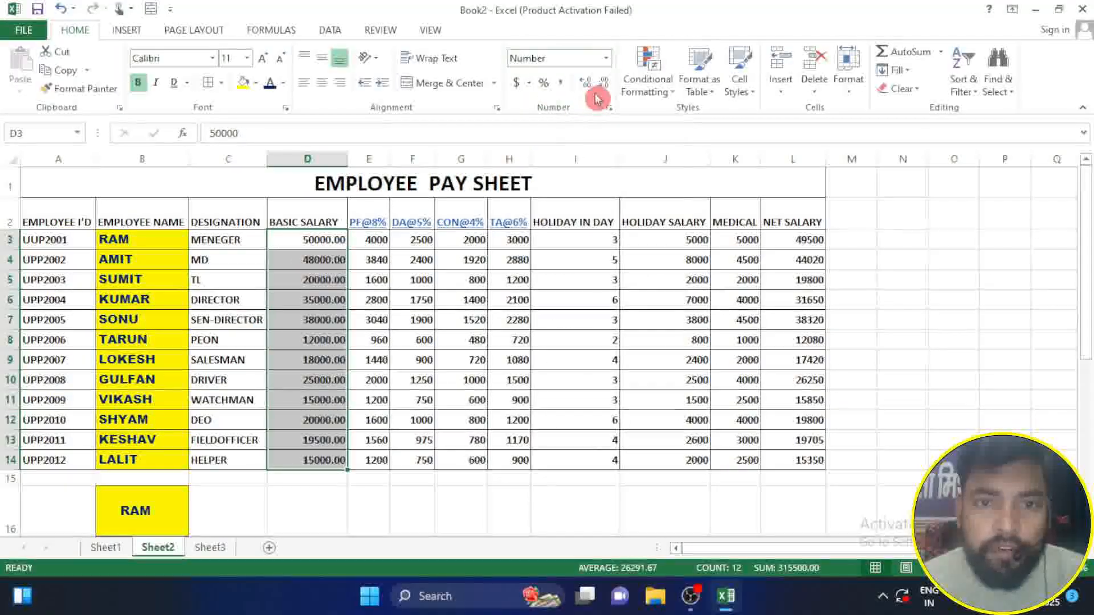
click(606, 59)
click(596, 158)
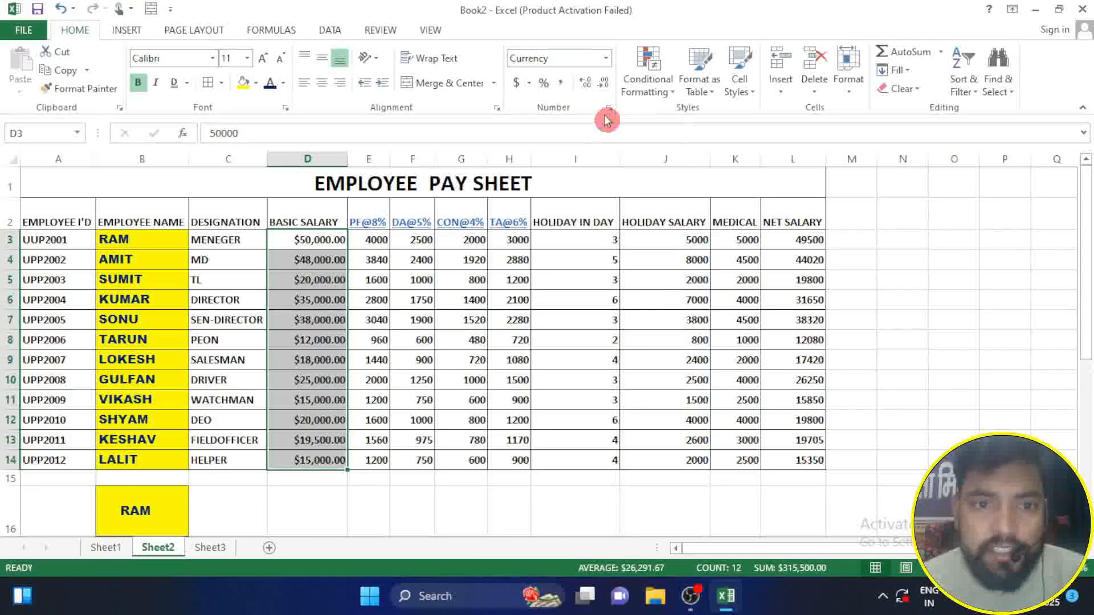
click(605, 59)
click(521, 189)
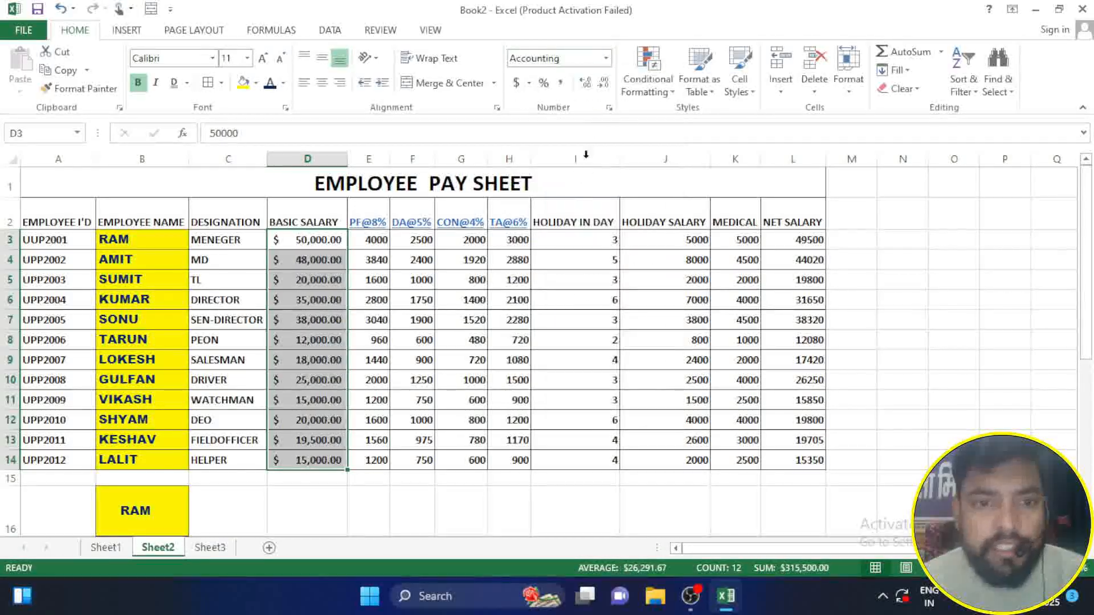
Step: Try the Short Date and Percentage formats and the £ English (United Kingdom) accounting format on the basic salaries in D3:D14
click(606, 59)
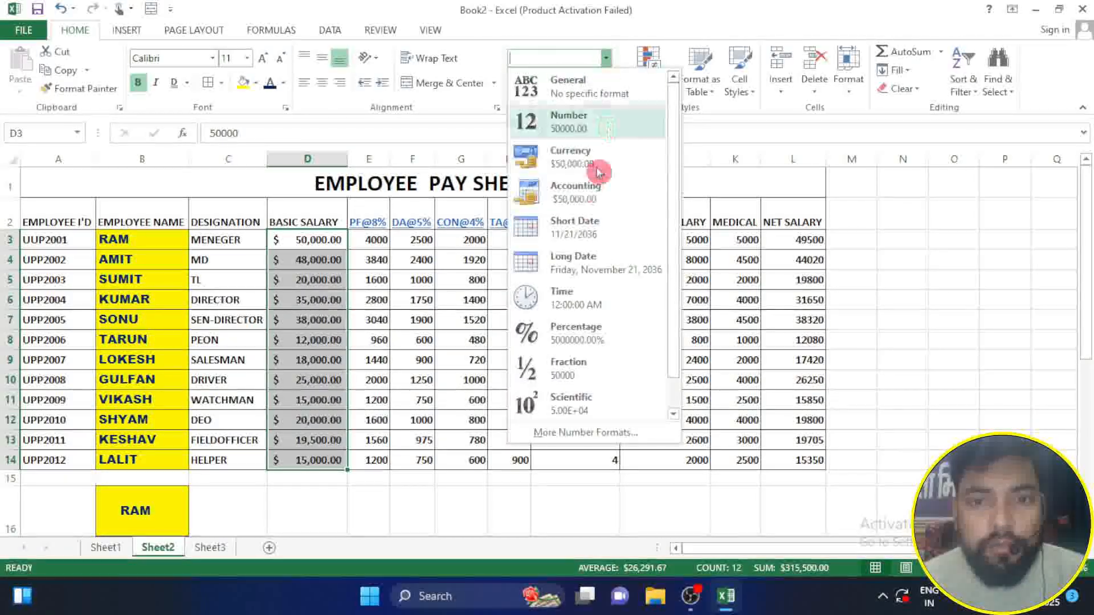
click(591, 237)
click(606, 59)
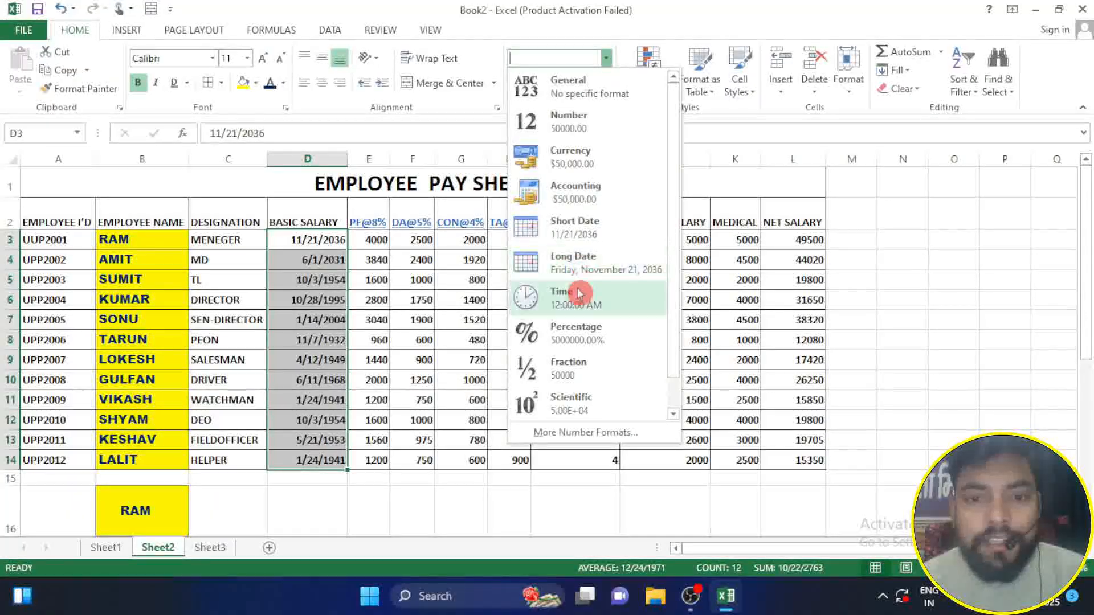
click(571, 328)
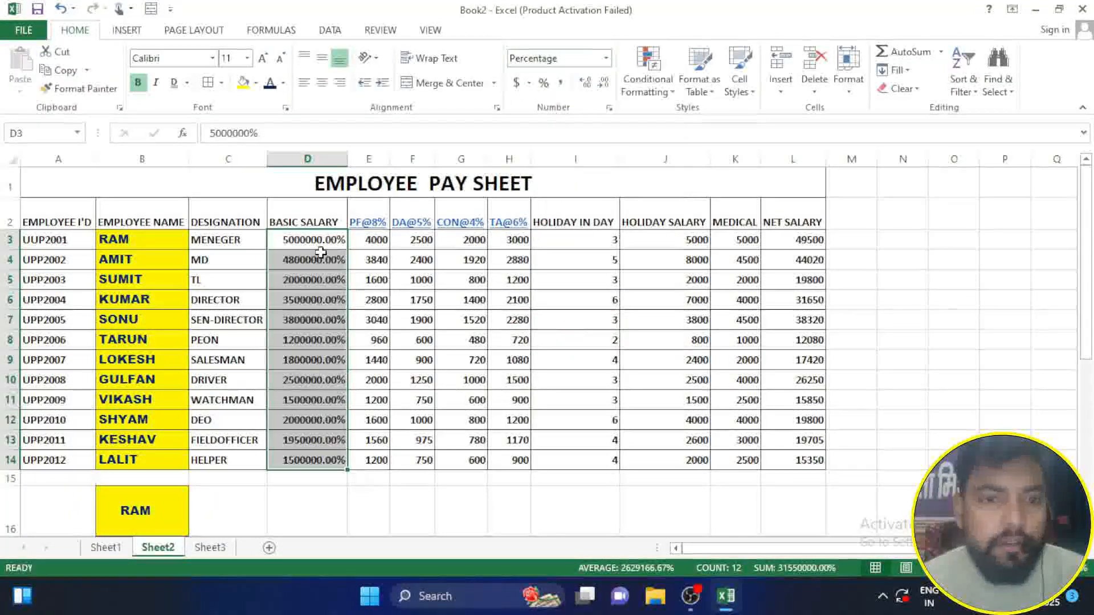
click(527, 86)
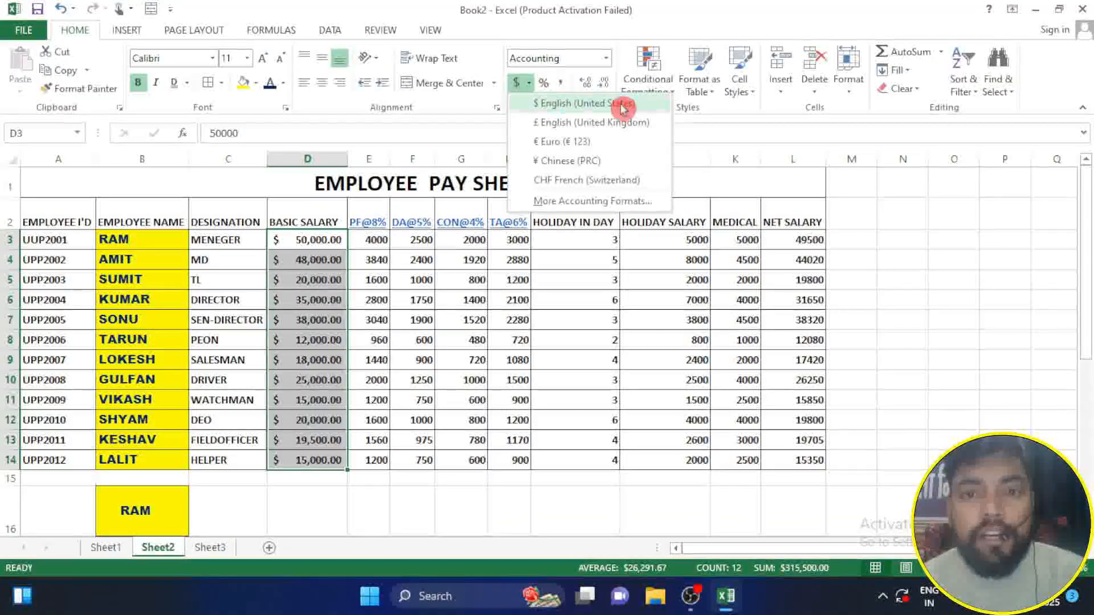
click(564, 161)
Step: Apply the Currency format with the ₹ Hindi symbol to the basic salaries in D3:D14
click(529, 84)
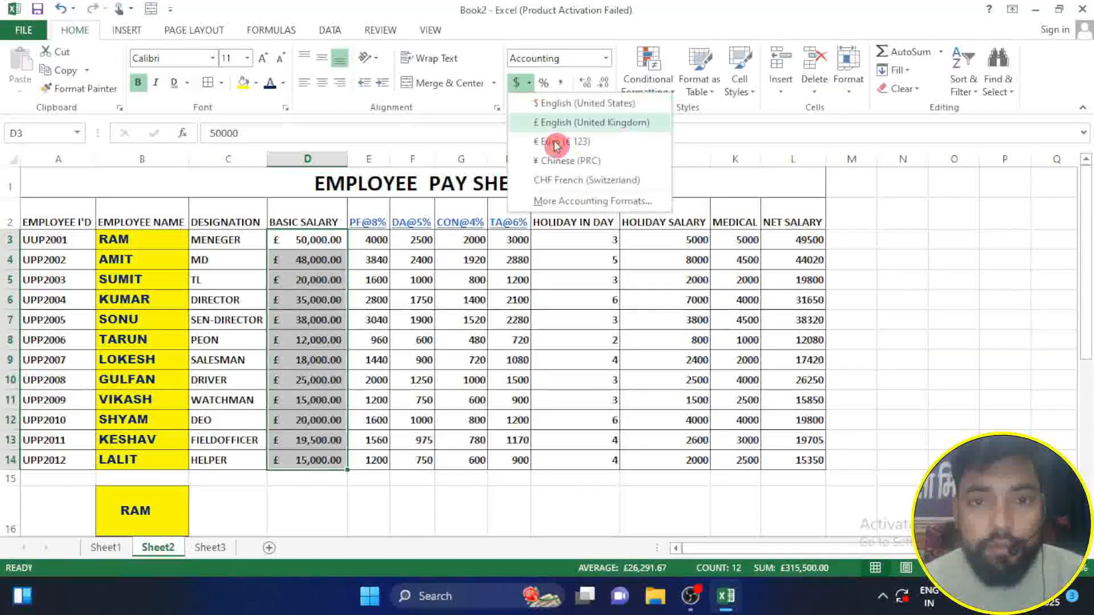
click(594, 204)
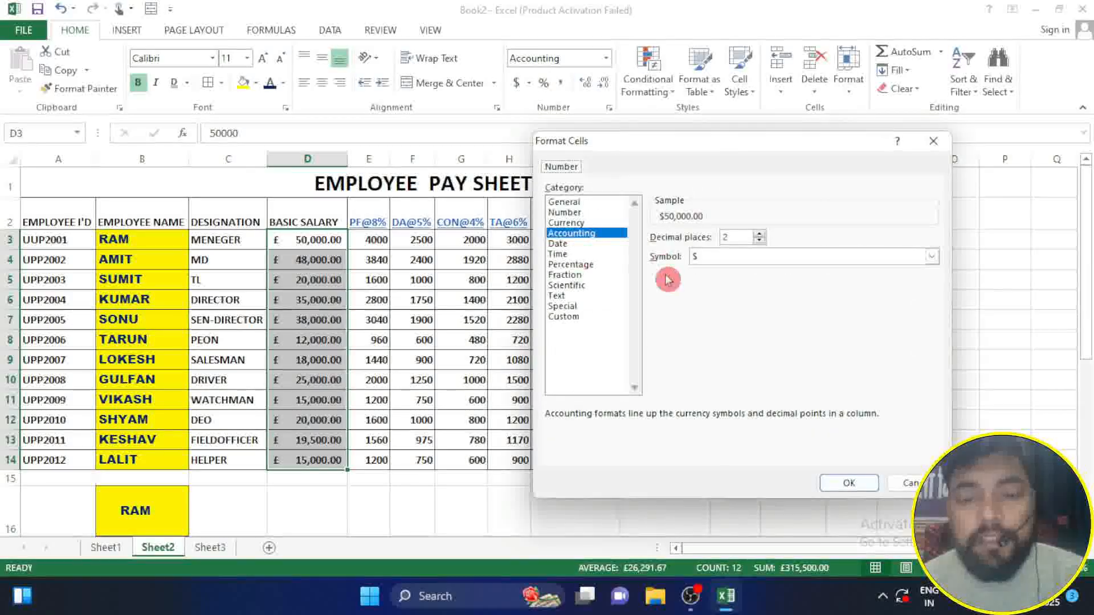
click(570, 222)
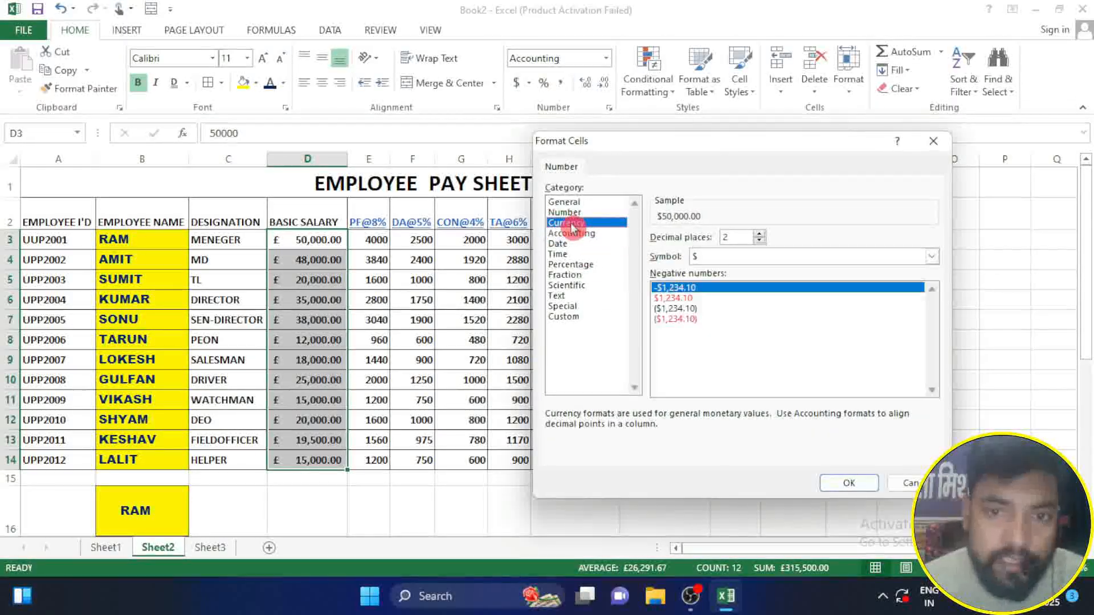
click(752, 257)
scroll(742, 286, down, 10)
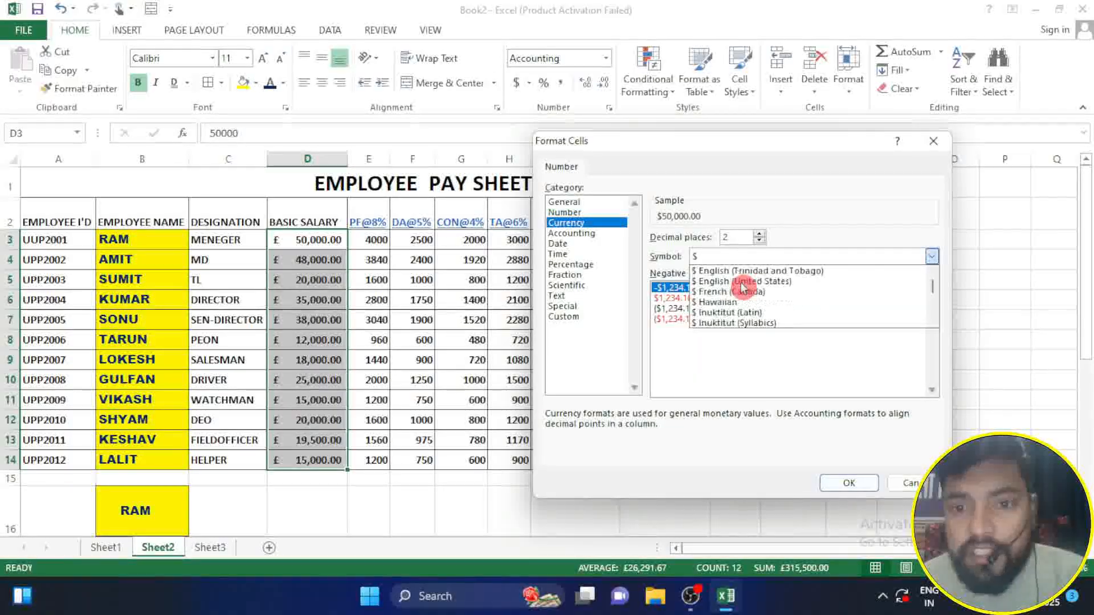
scroll(741, 286, down, 10)
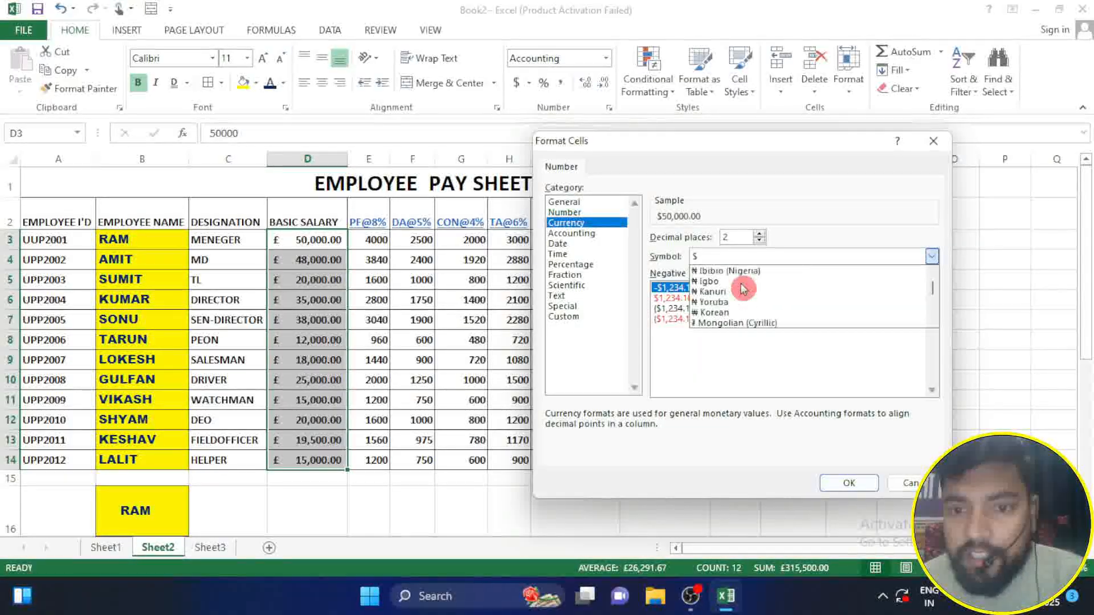
scroll(741, 289, down, 10)
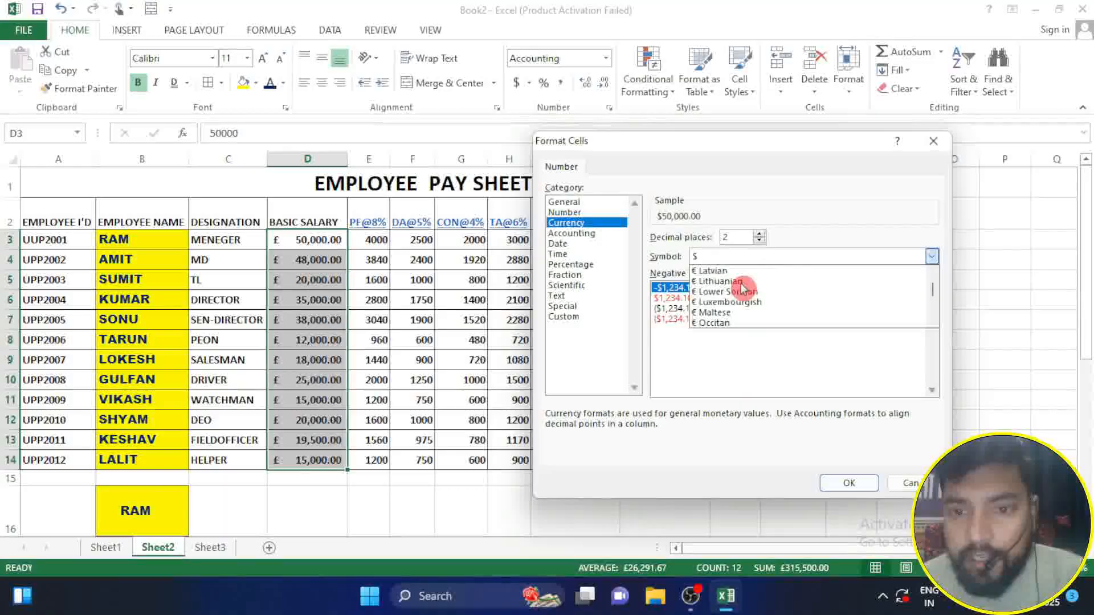
scroll(738, 302, down, 2)
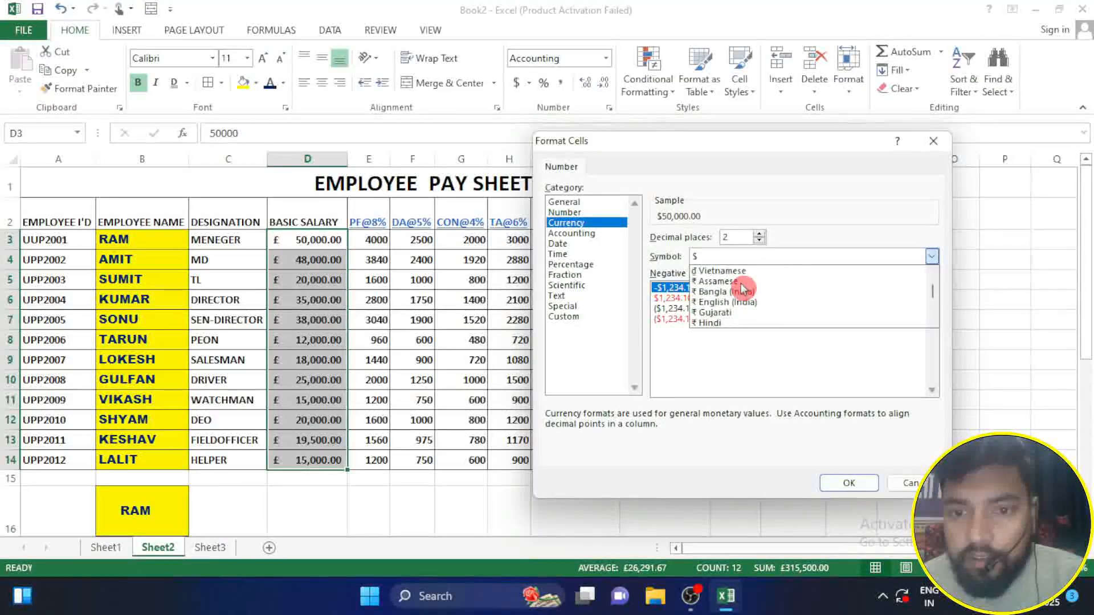
click(728, 324)
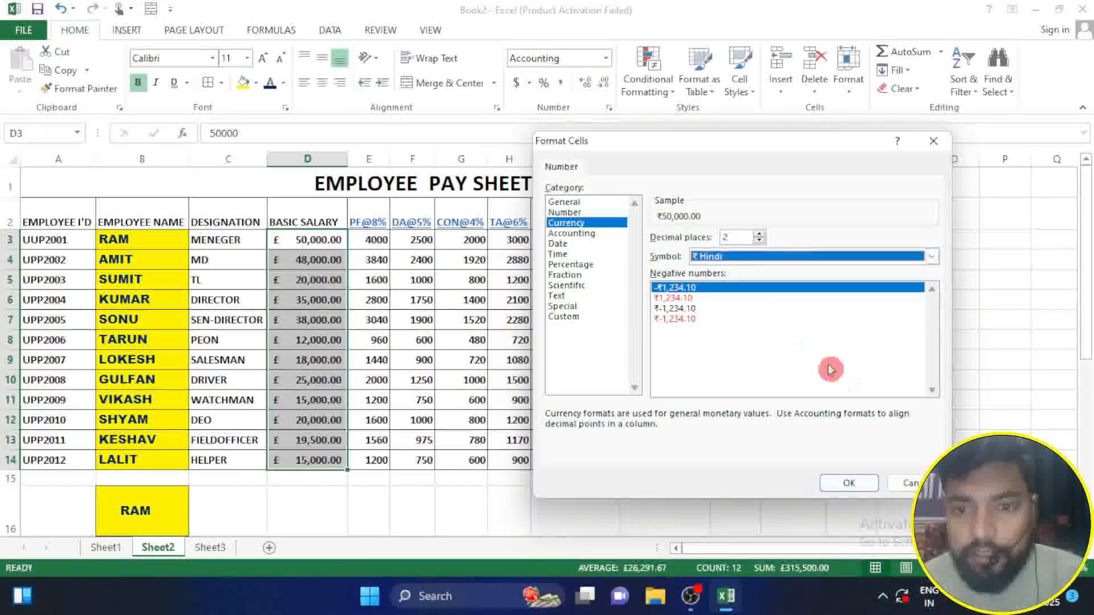
click(853, 487)
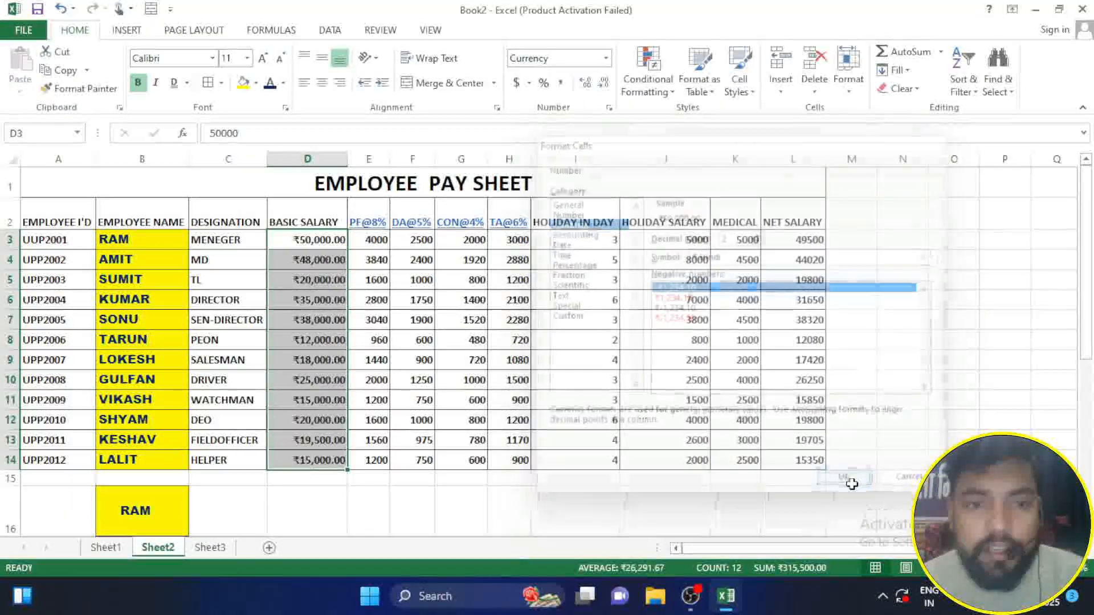
click(277, 240)
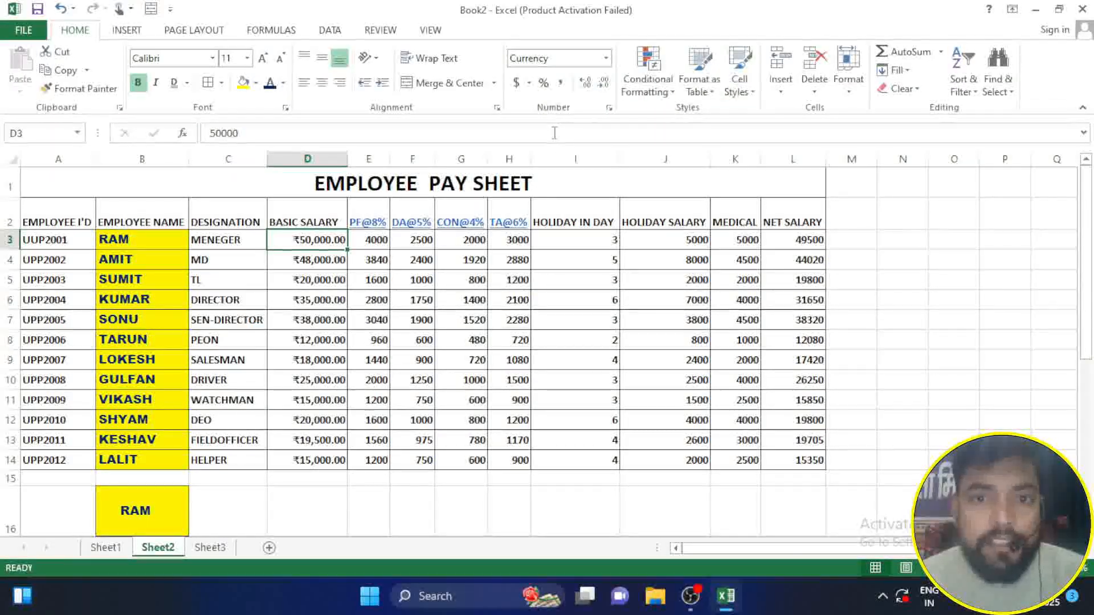
click(665, 94)
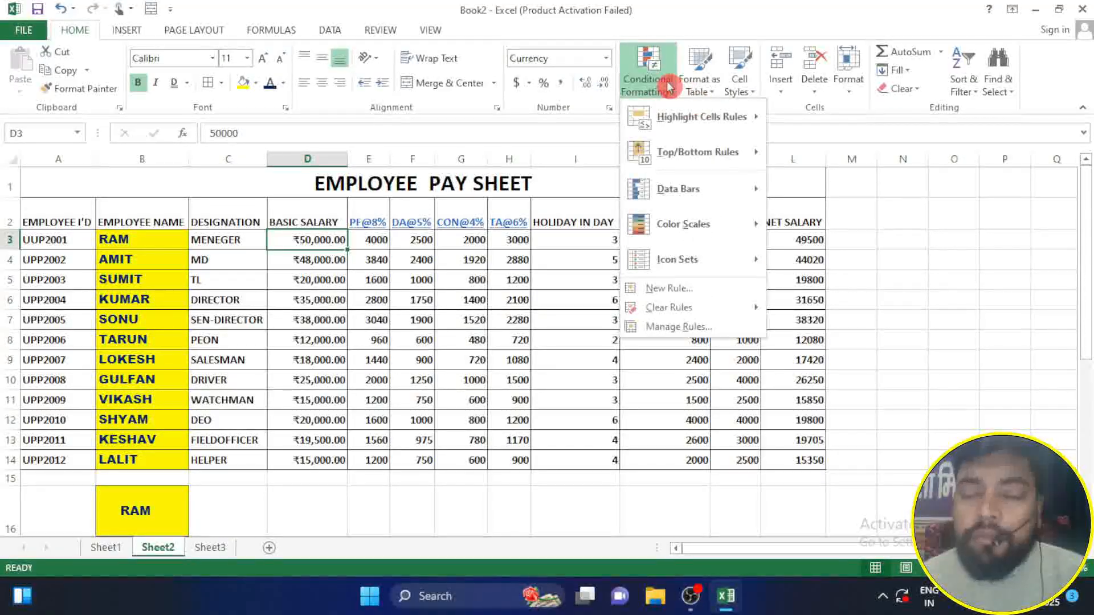
mouse_move(711, 118)
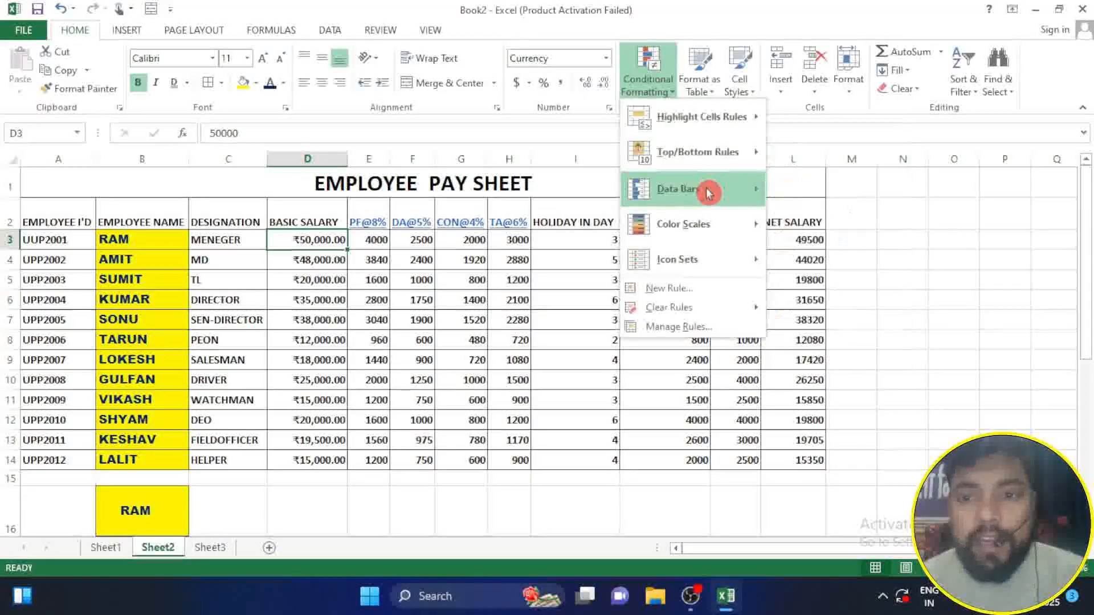
mouse_move(712, 194)
click(984, 243)
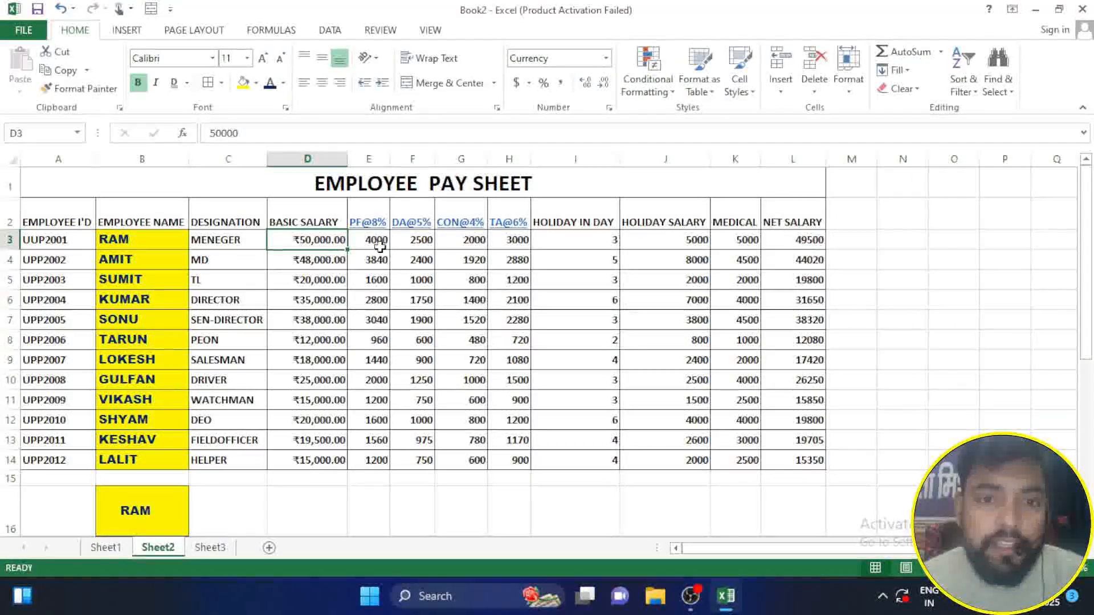
Step: Try a conditional formatting rule highlighting PF@8% values greater than 3000 in E3:E14, and cancel it
drag(371, 244, 374, 460)
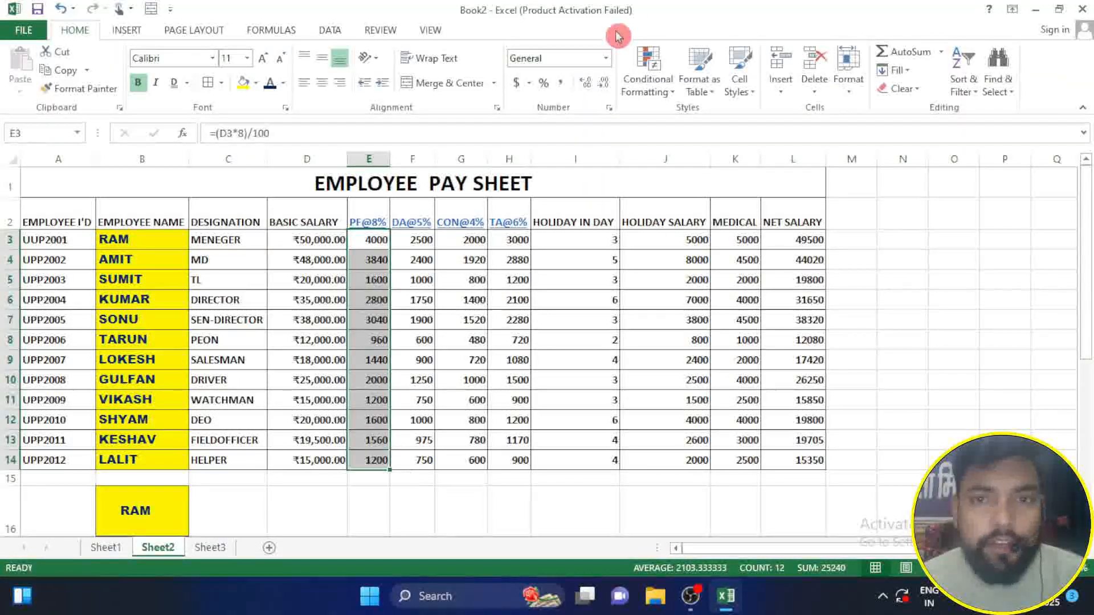
click(653, 93)
mouse_move(704, 122)
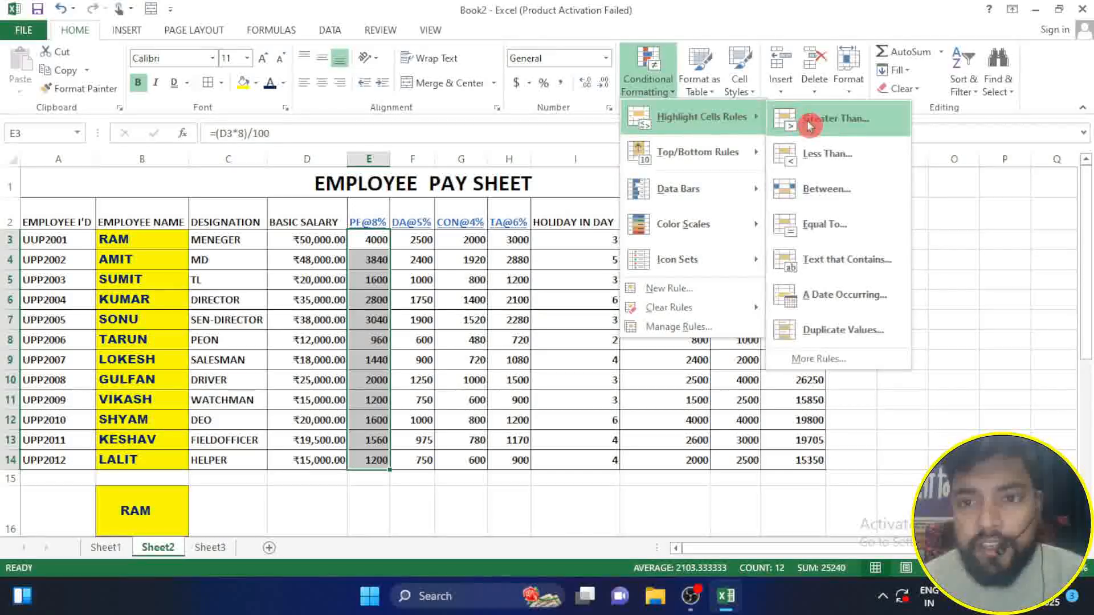
click(826, 119)
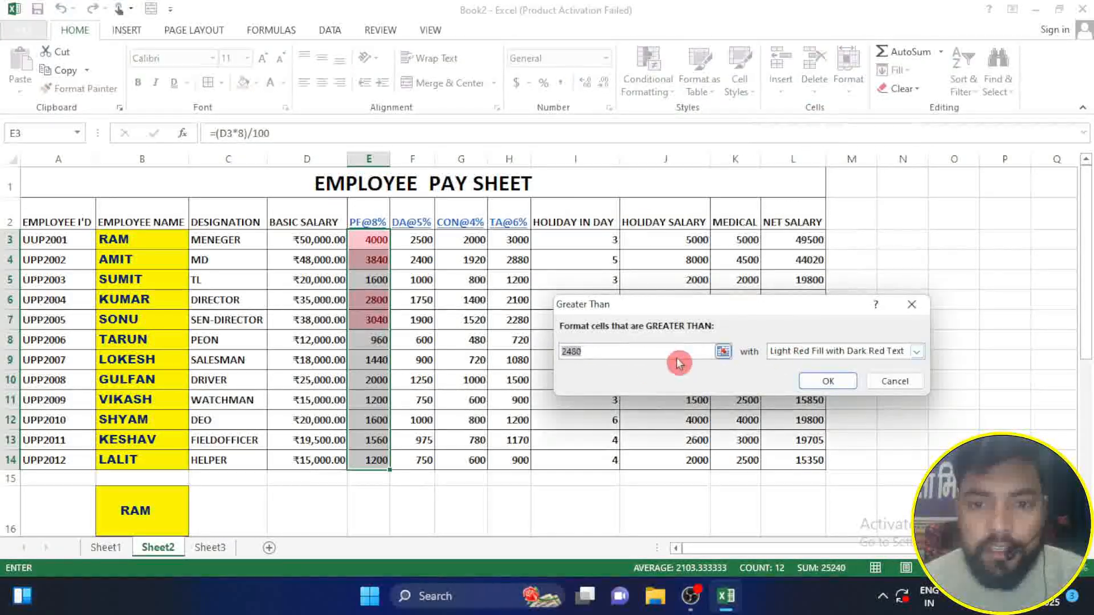
key(BackSpace)
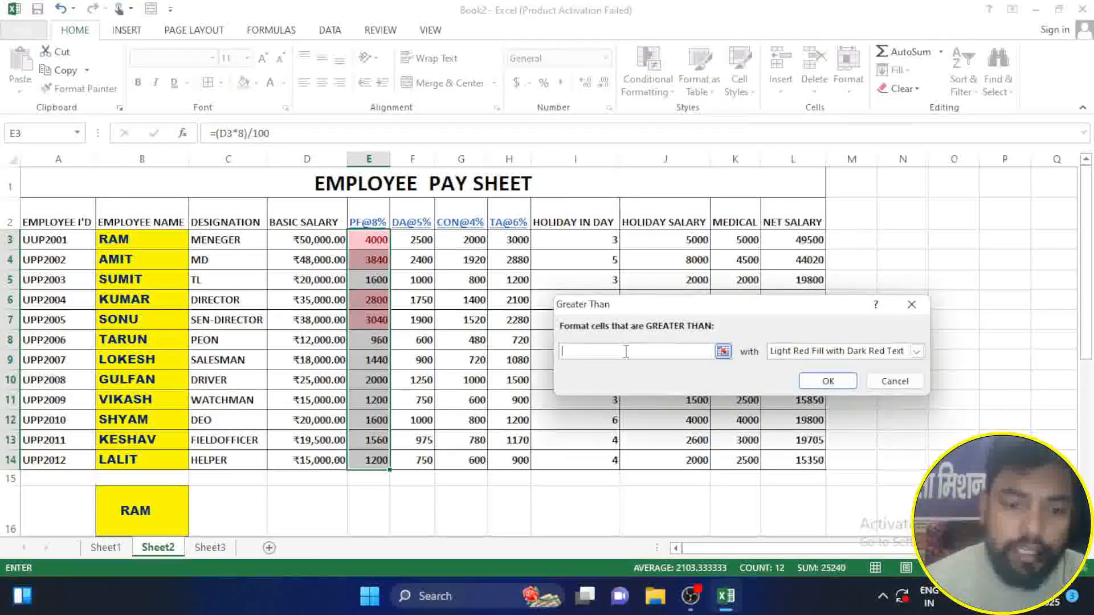
text(3000)
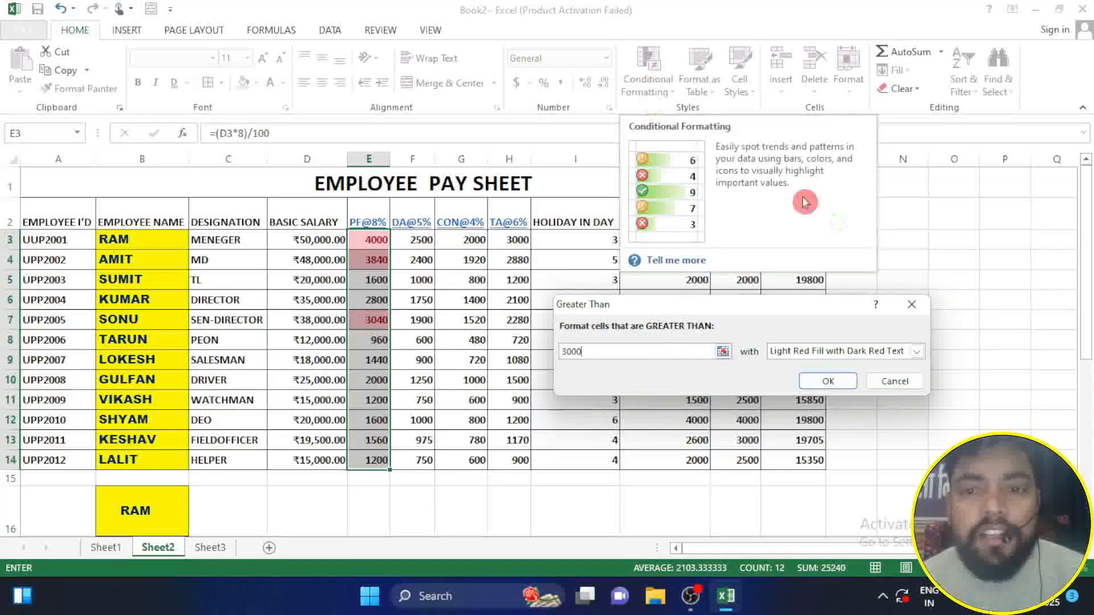
click(892, 384)
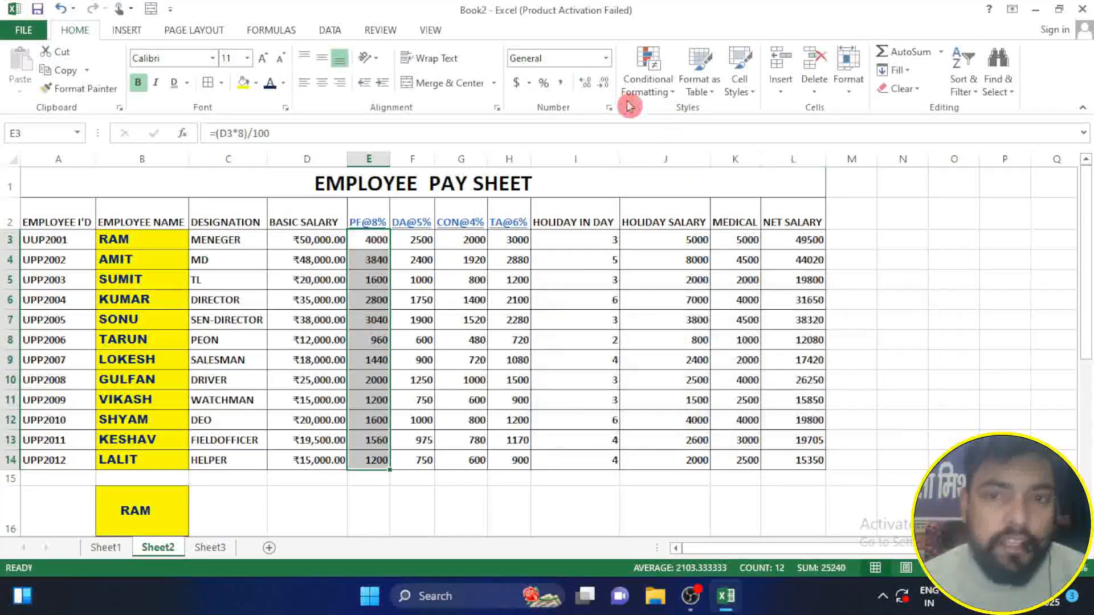
Step: Try a conditional formatting rule highlighting PF@8% values less than 1000 in E3:E14, and cancel it
click(648, 73)
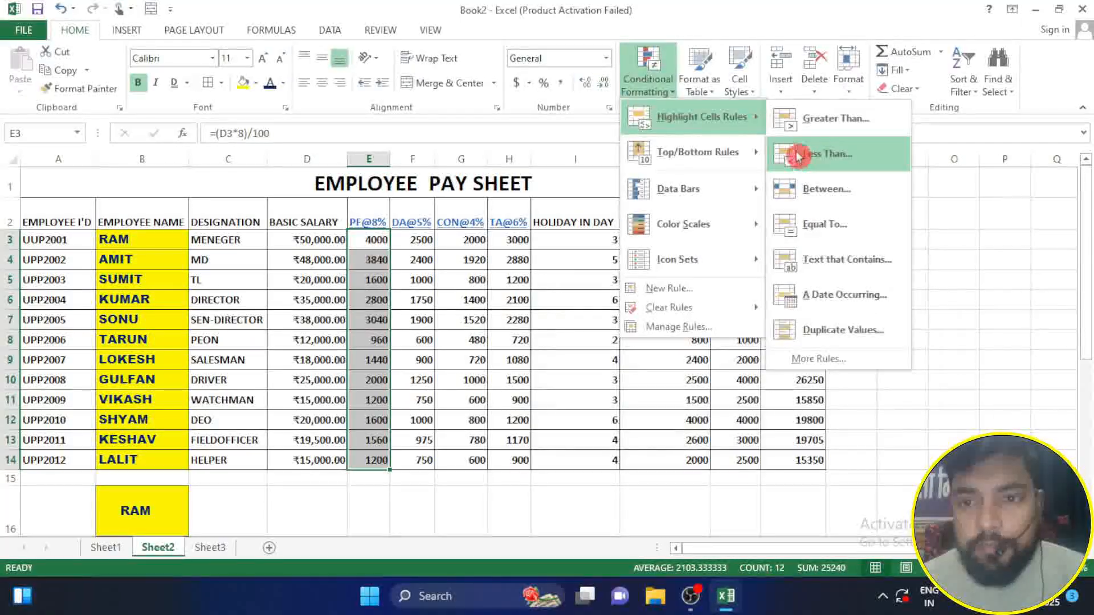
click(798, 155)
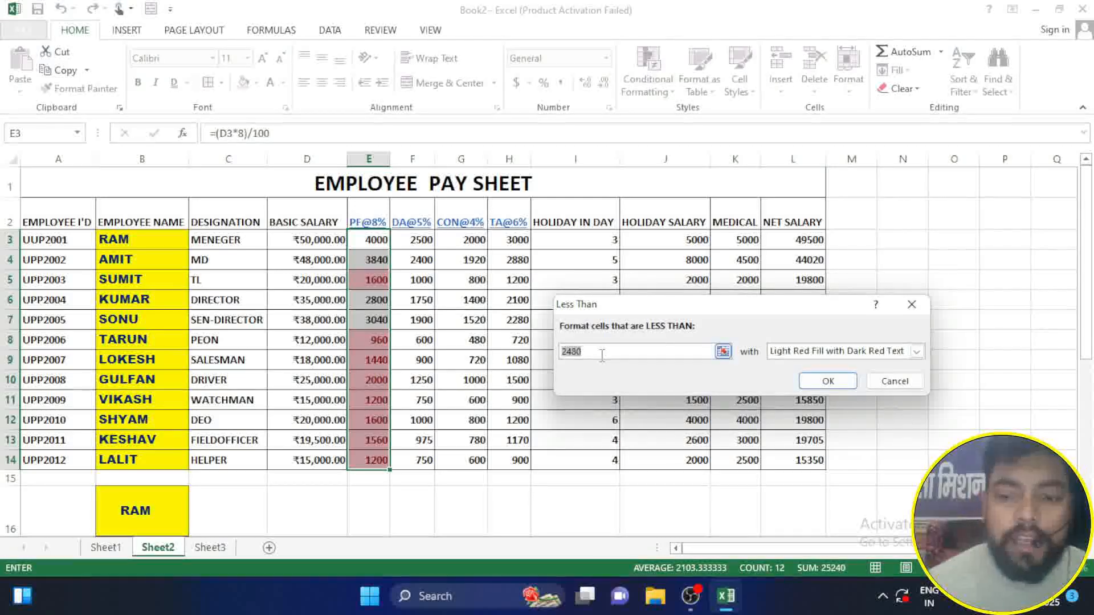
key(BackSpace)
text(000)
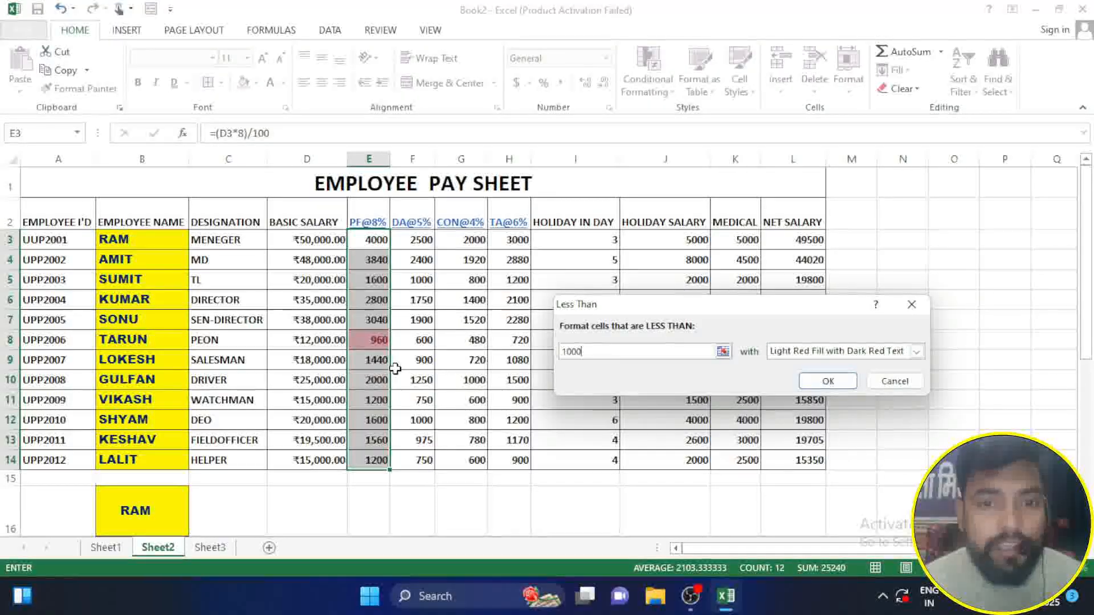
click(891, 382)
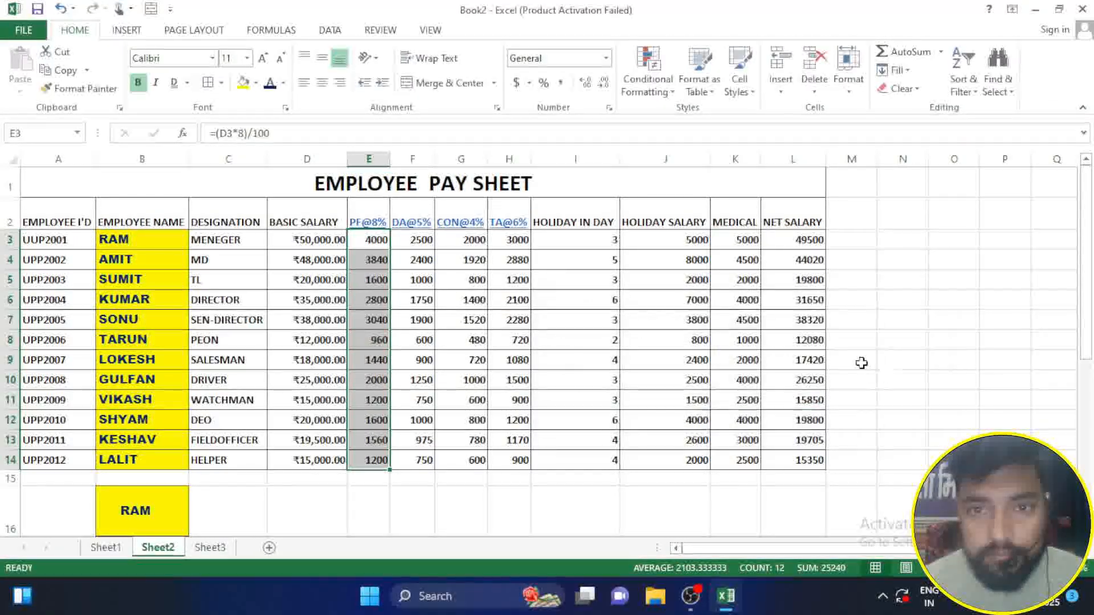
Step: Try a conditional formatting rule highlighting PF@8% values between 1000 and 2000 in E3:E14, and cancel it
click(670, 96)
mouse_move(690, 117)
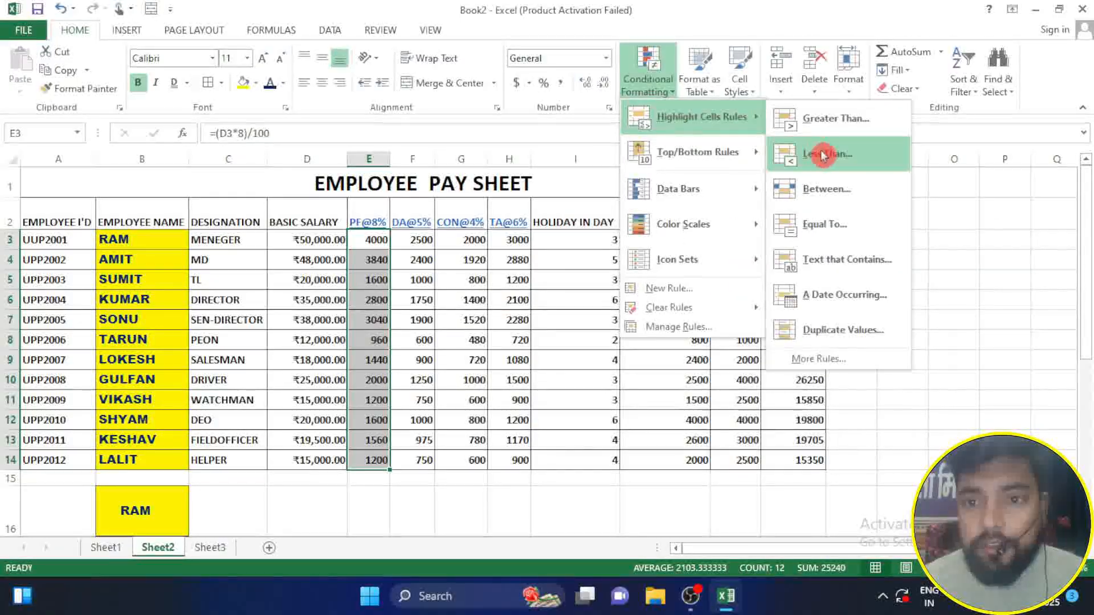
click(820, 193)
drag(587, 351, 556, 351)
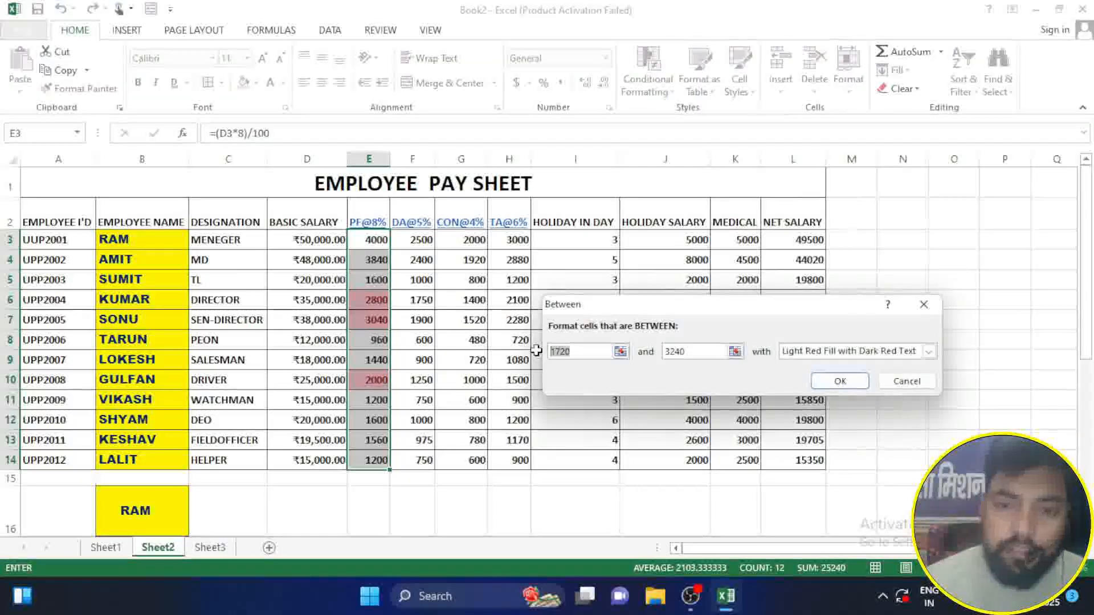
key(BackSpace)
key(BackSpace)
key(BackSpace)
key(BackSpace)
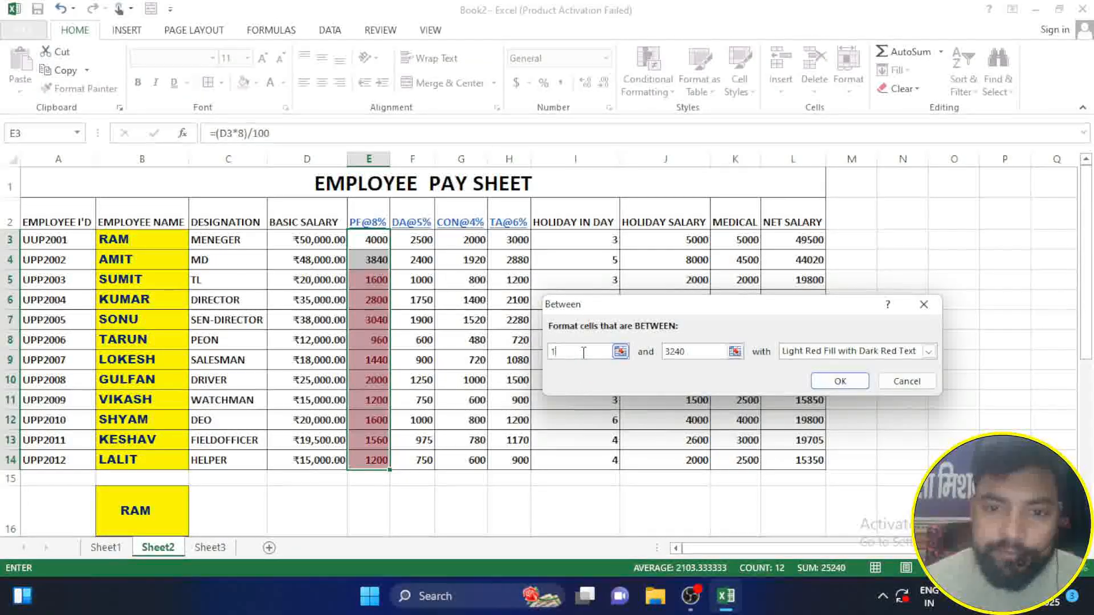
text(1000)
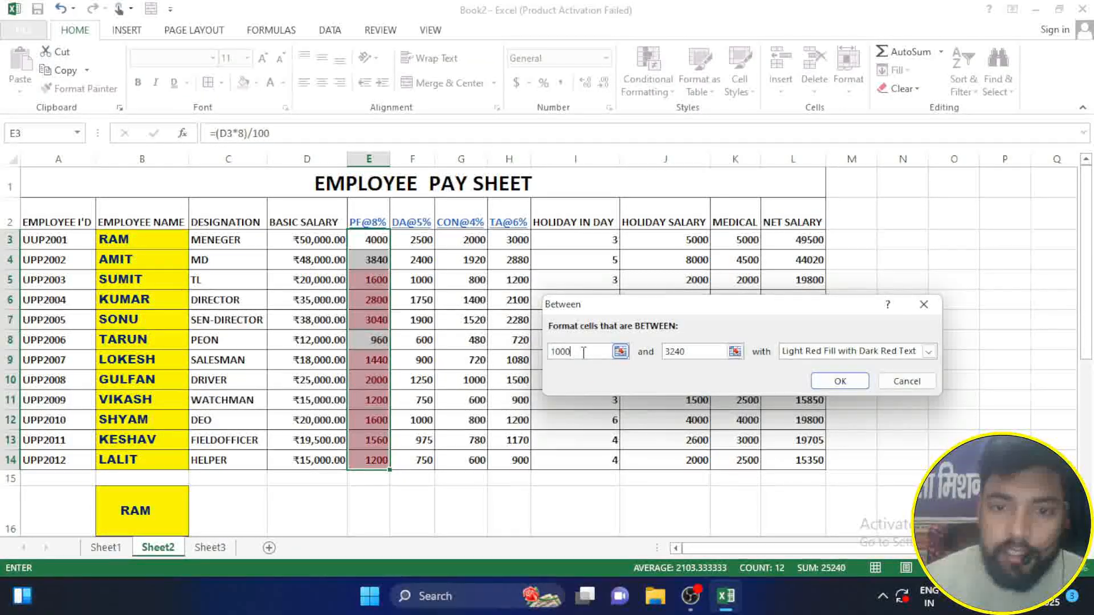
drag(716, 350, 678, 350)
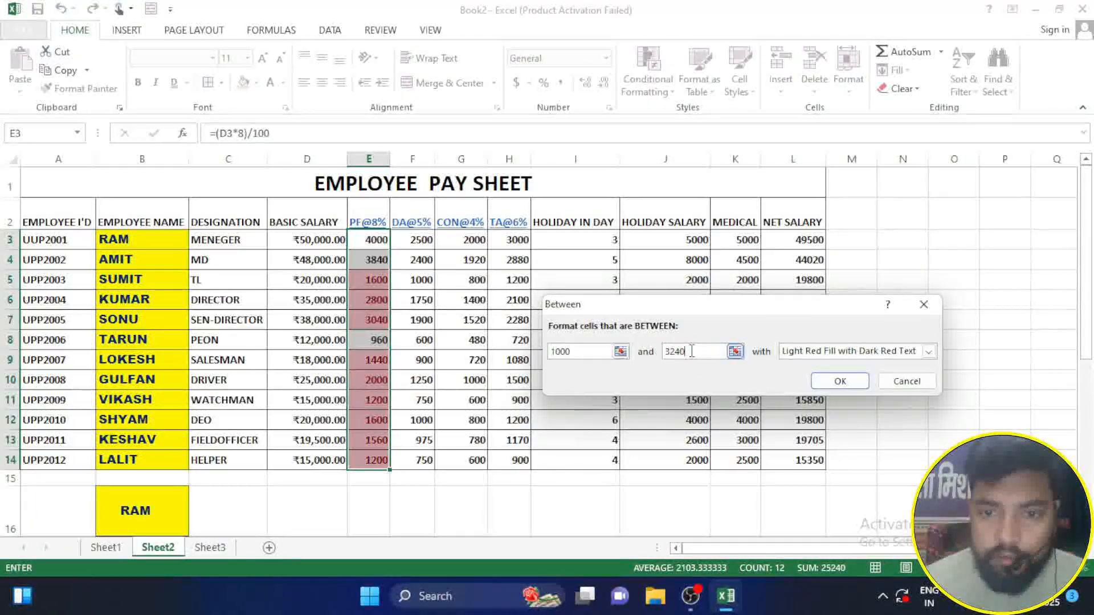
key(BackSpace)
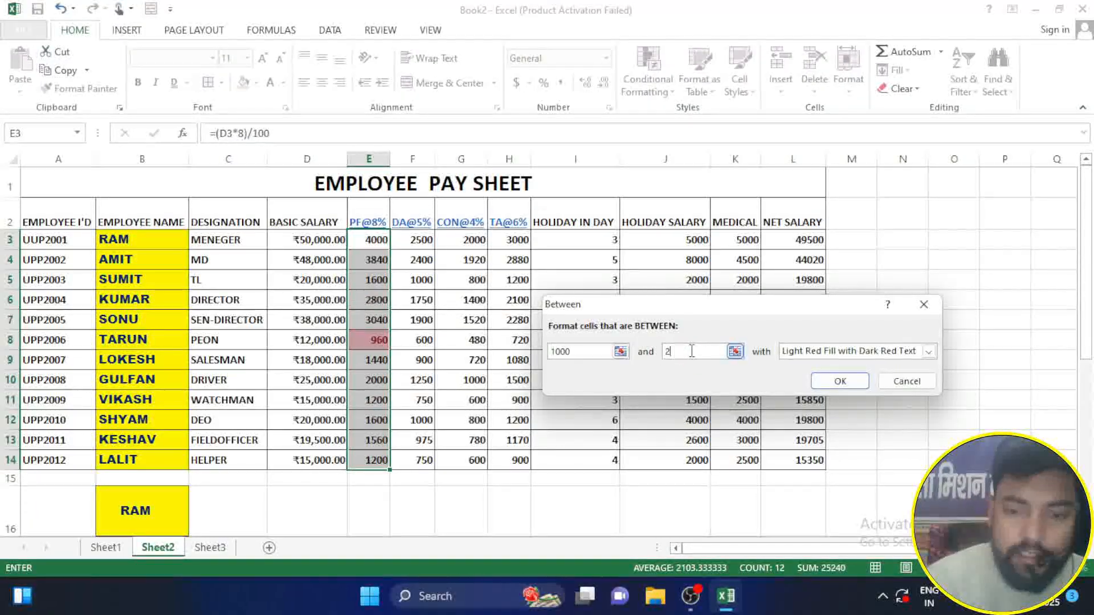
text(2000)
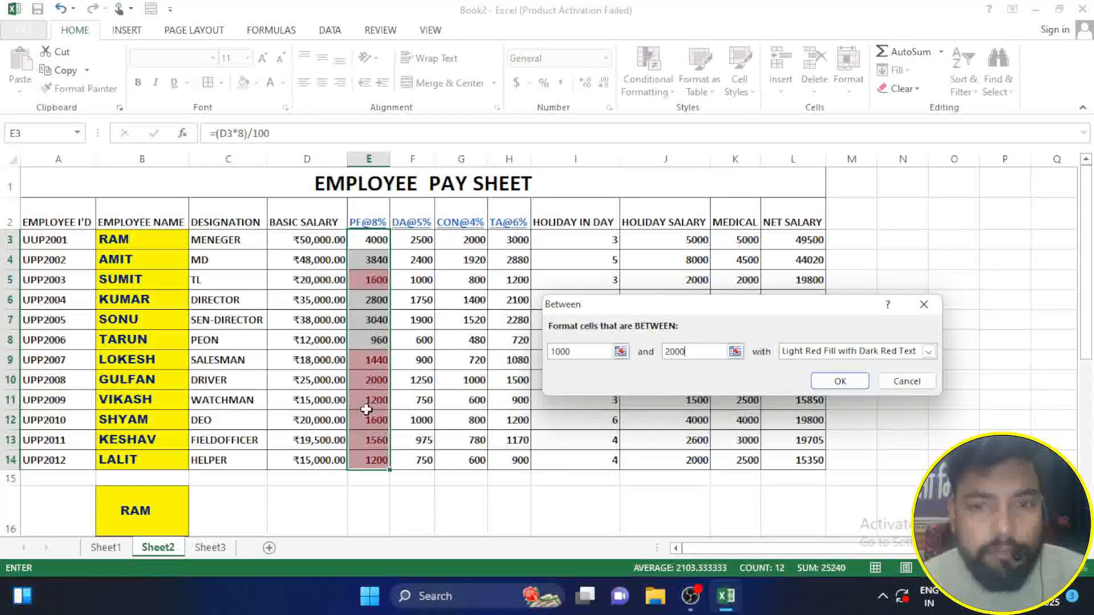
click(903, 381)
Step: Try a conditional formatting rule highlighting PF@8% values equal to 1200 in E3:E14, and cancel it
click(649, 50)
mouse_move(697, 117)
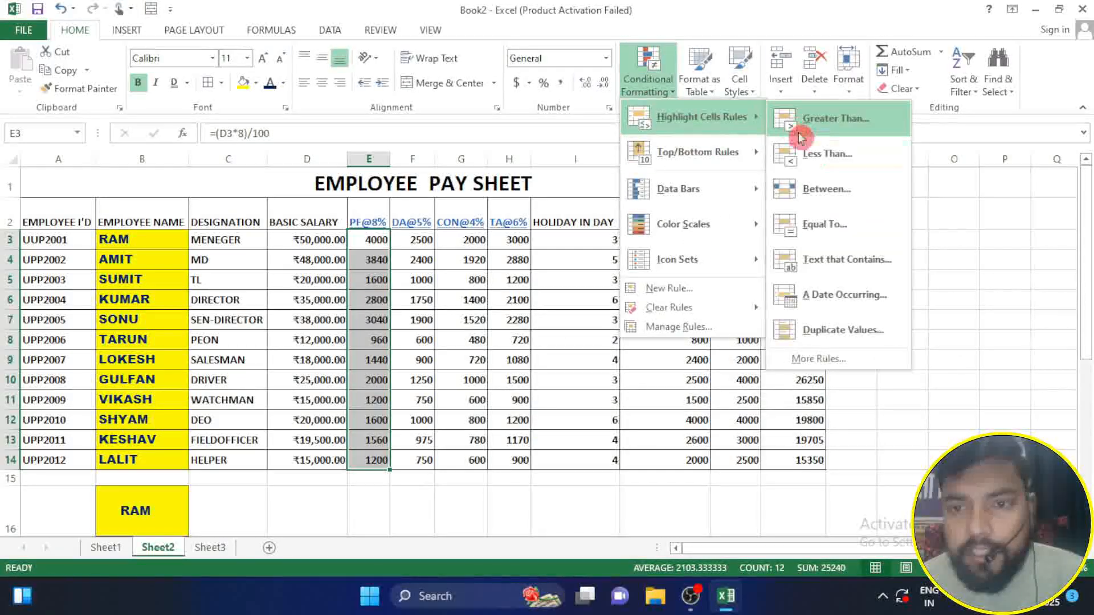
click(826, 223)
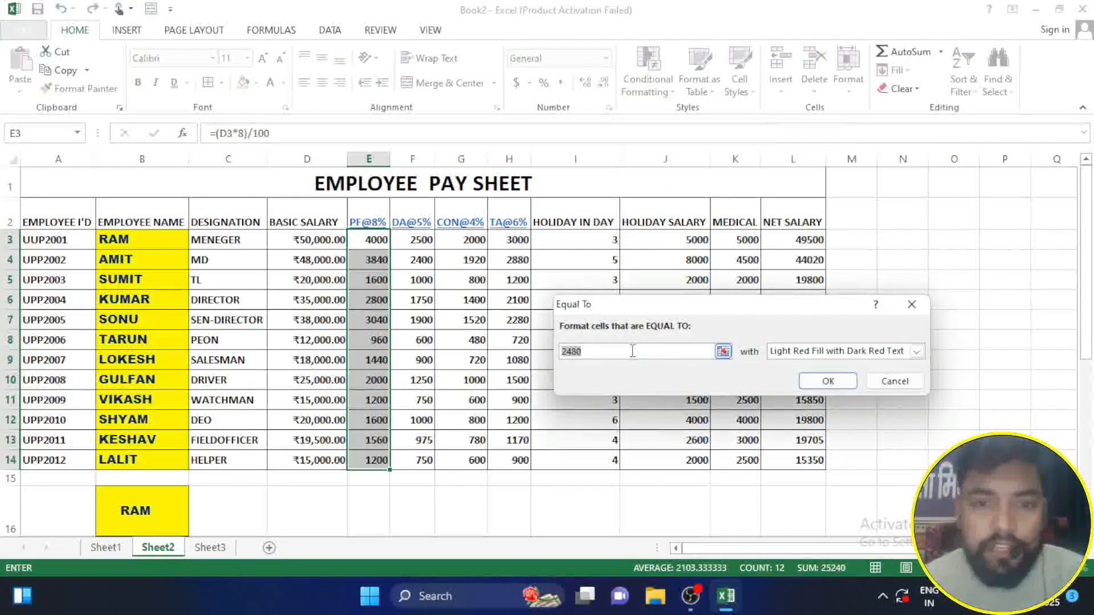
text(1200)
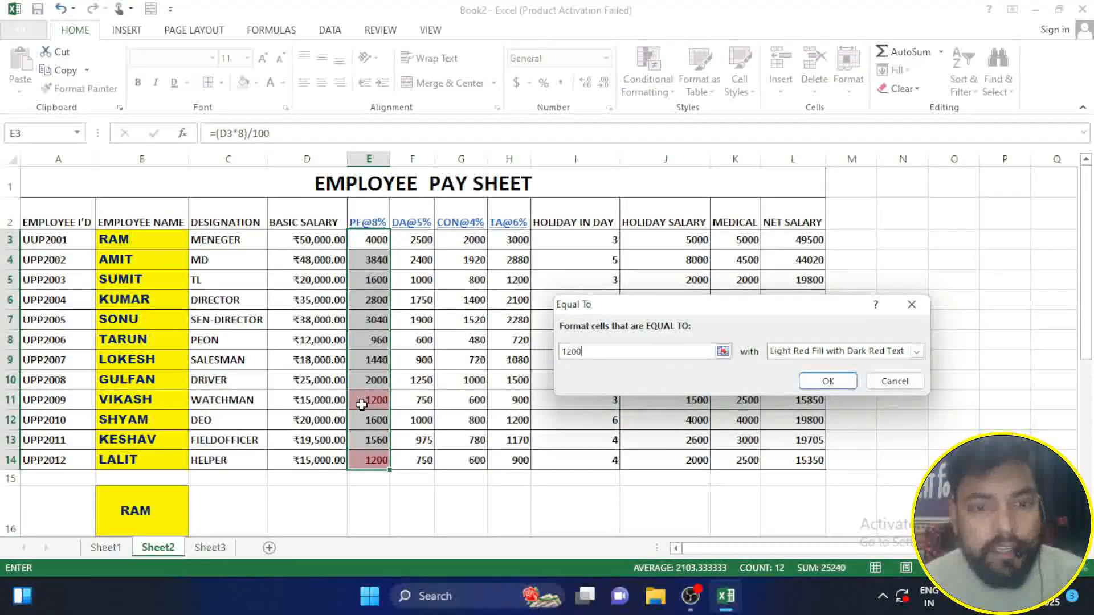
click(894, 381)
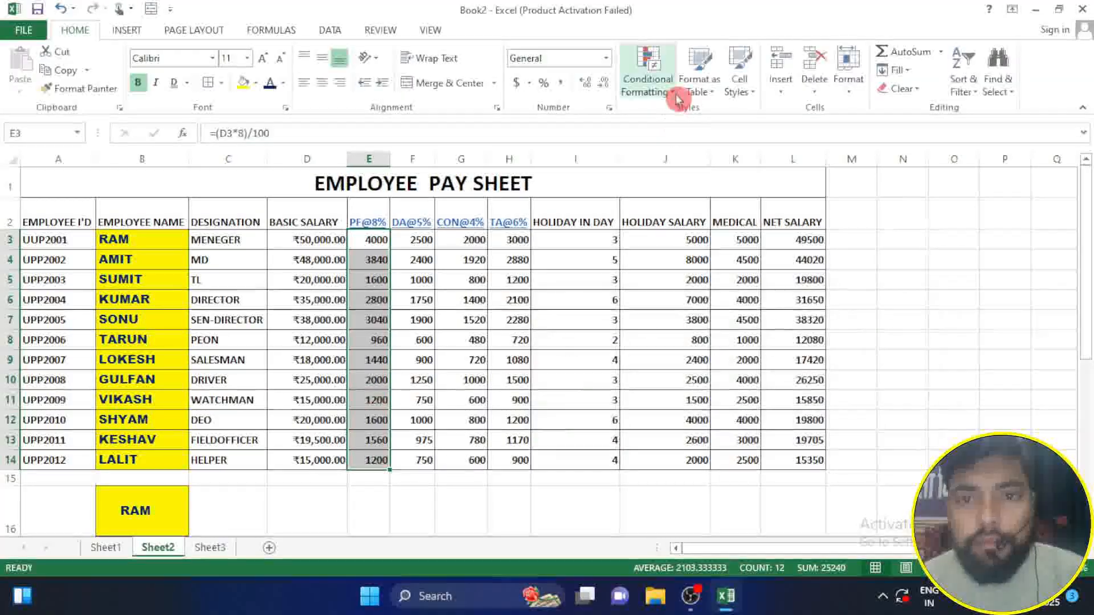
Step: Try the Duplicate Values rule on E3:E14 with the Duplicate and Unique options, and cancel it
click(677, 94)
mouse_move(706, 119)
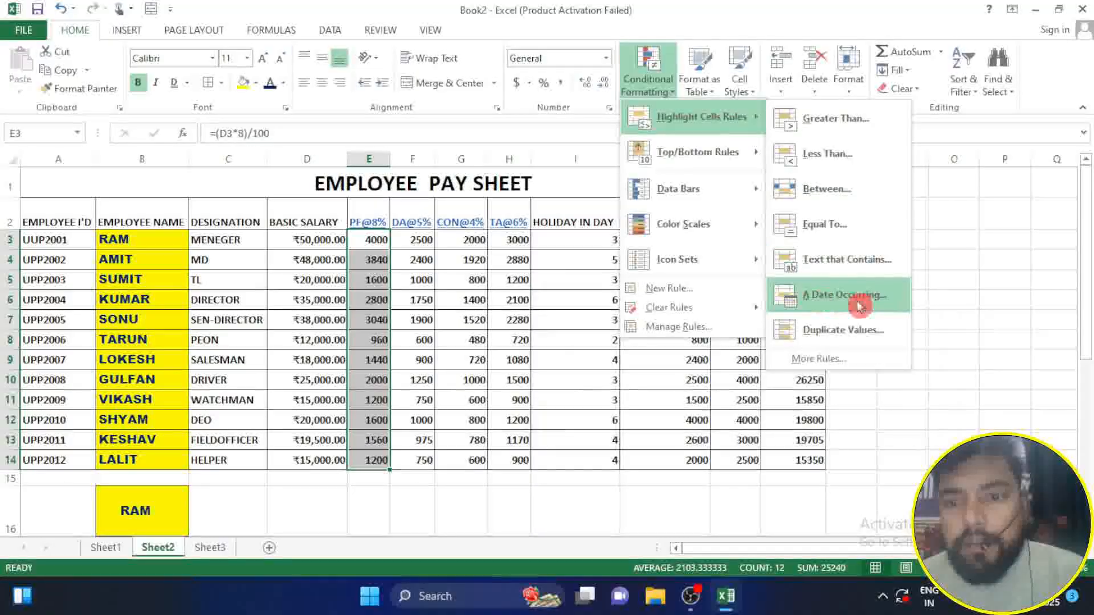
click(857, 333)
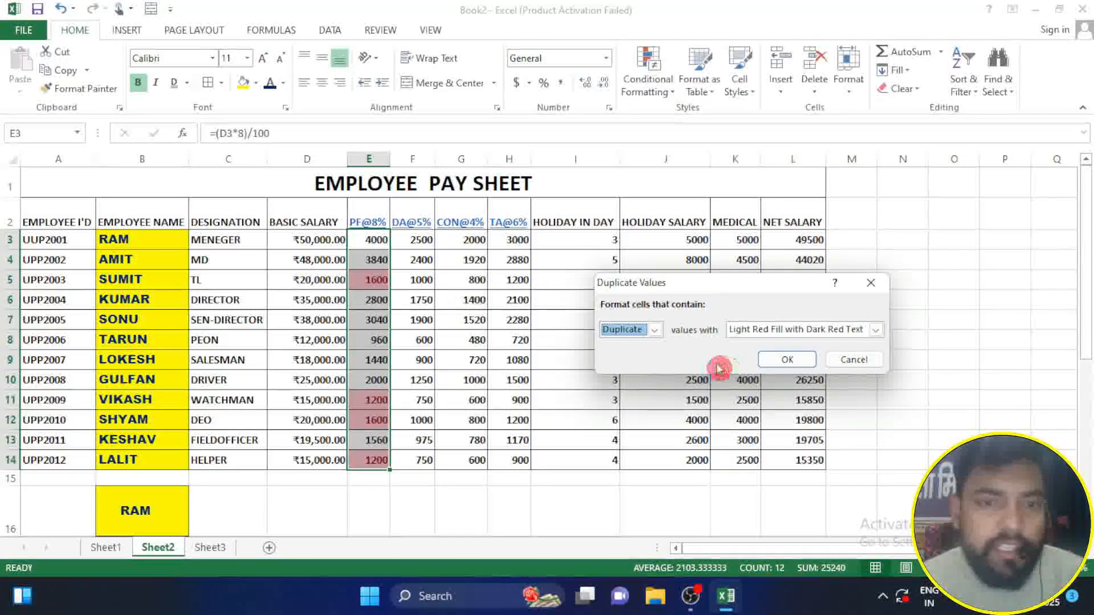
click(652, 330)
click(623, 351)
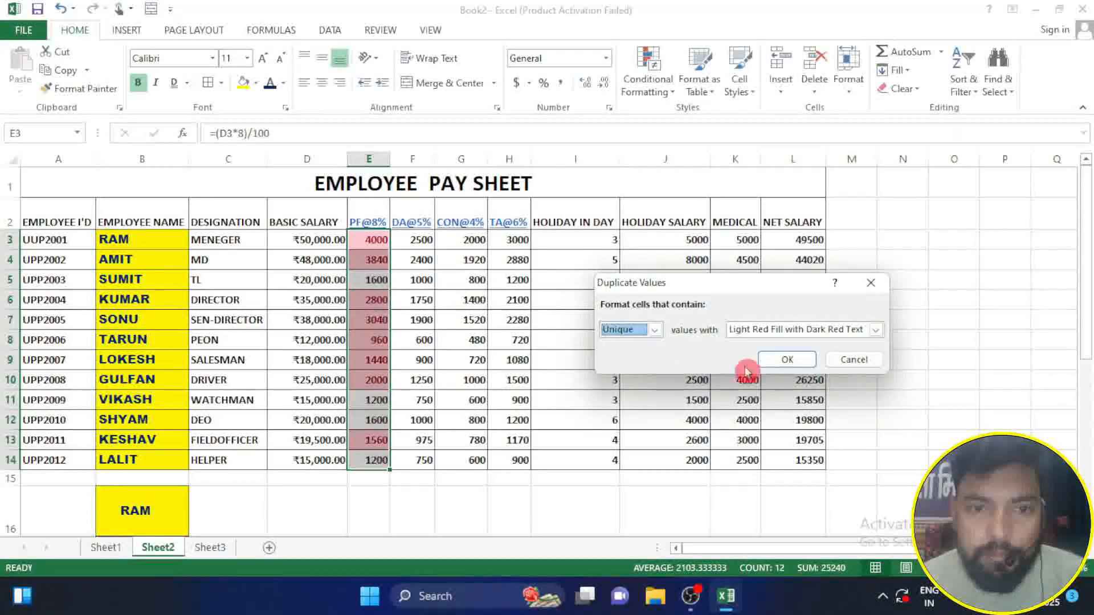
click(854, 359)
Step: Try the Above Average and Below Average highlighting rules on the PF@8% values in E3:E14, cancelling each
click(659, 93)
mouse_move(693, 116)
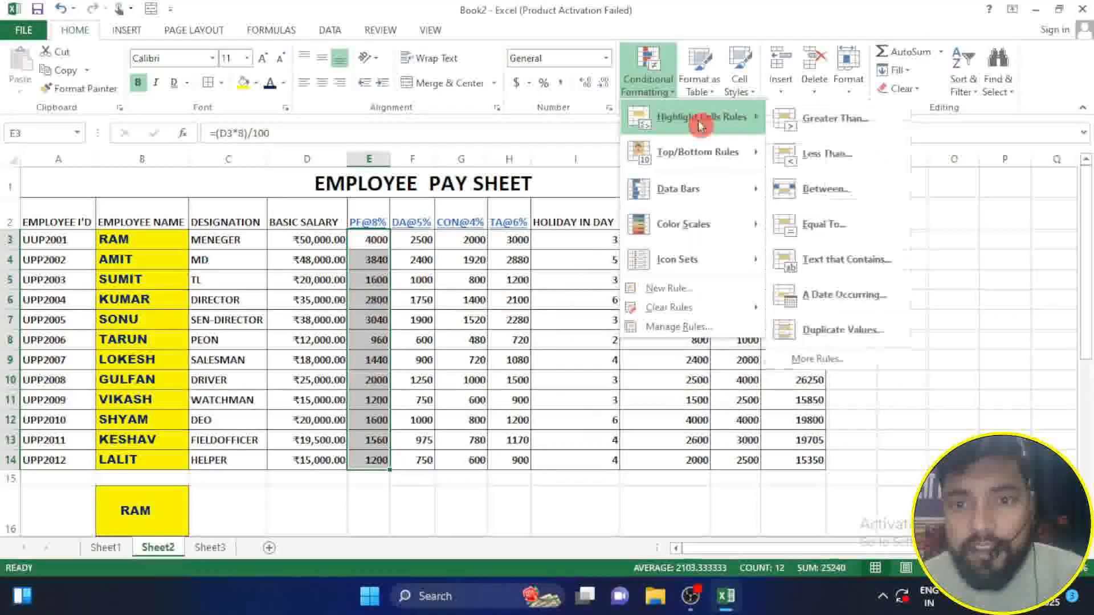
mouse_move(713, 158)
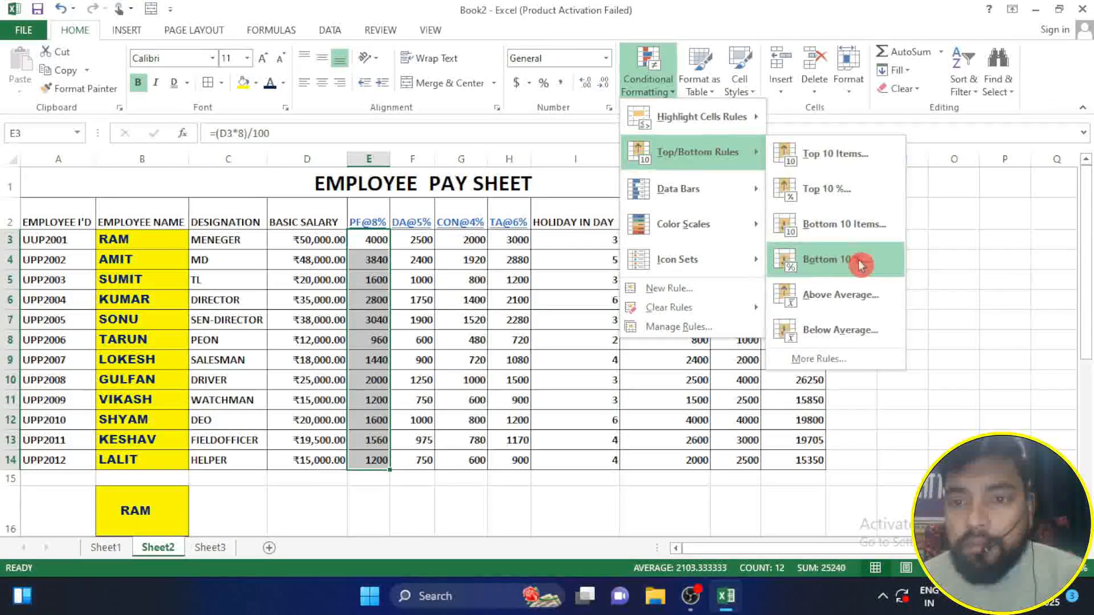
click(851, 301)
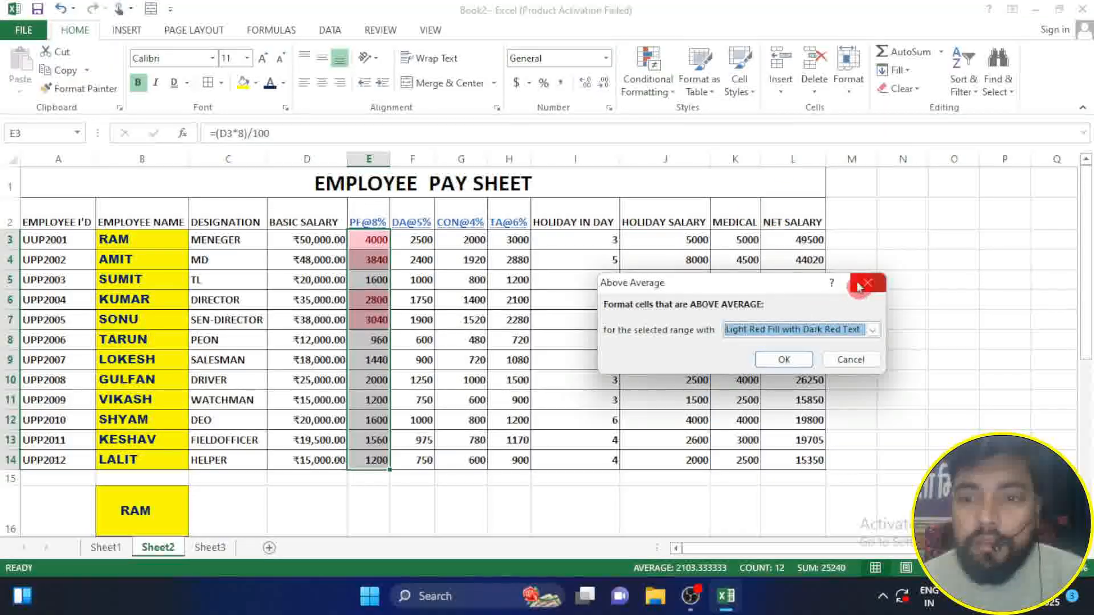
key(Escape)
mouse_move(681, 148)
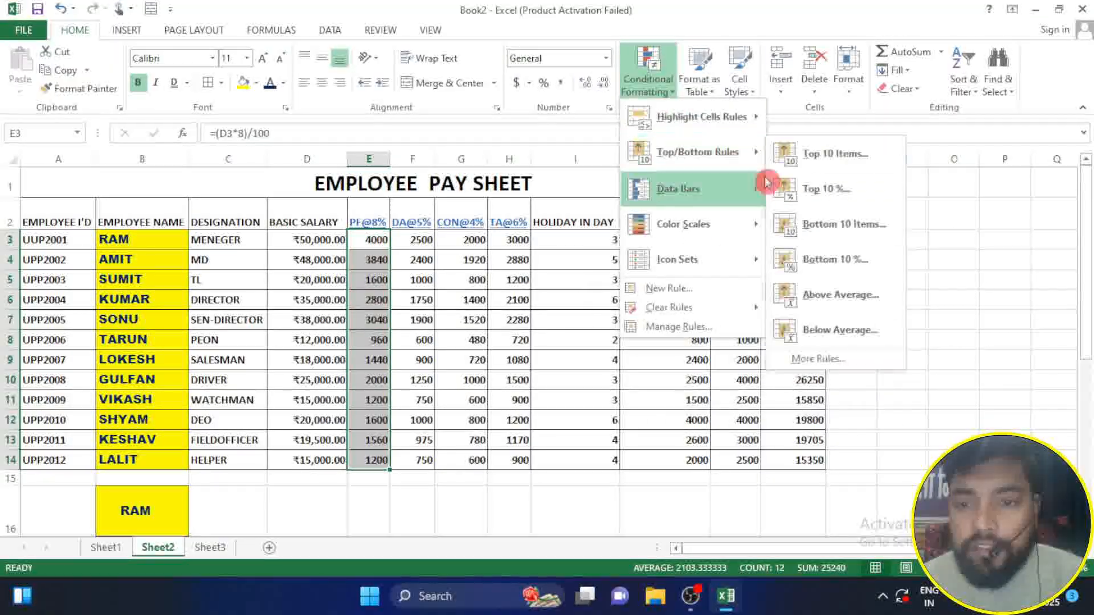
click(836, 327)
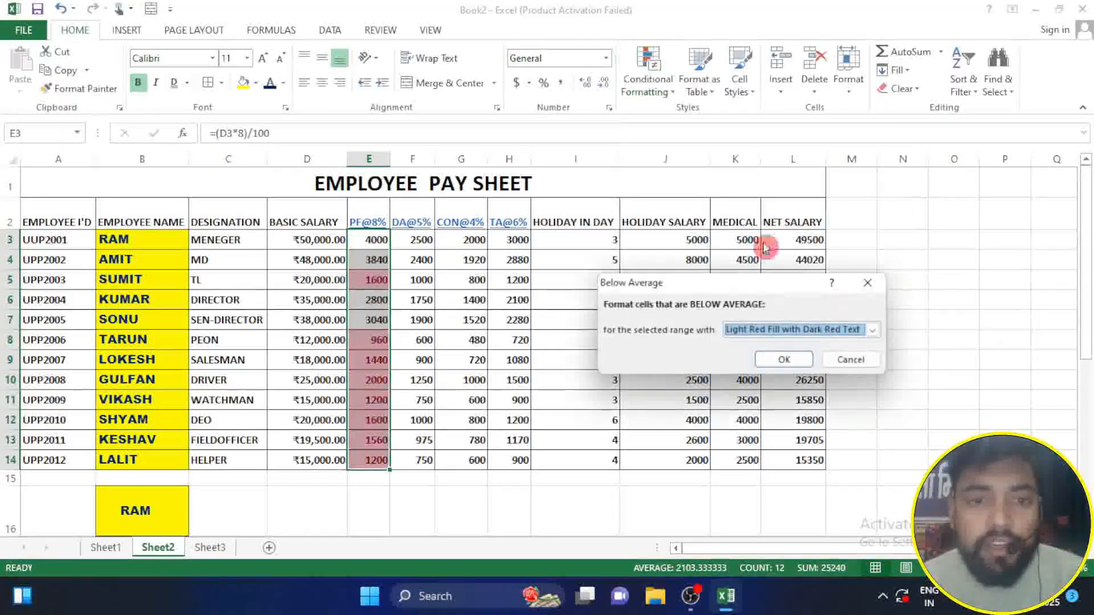
click(850, 359)
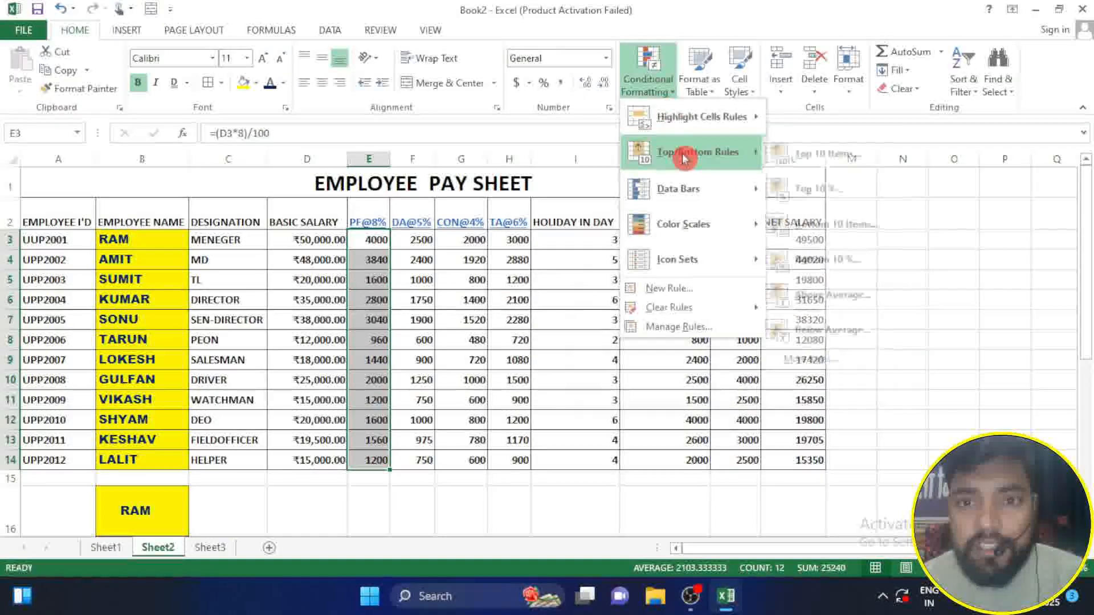
Step: Apply light blue gradient-fill data bars to the PF@8% values in E3:E14
mouse_move(691, 191)
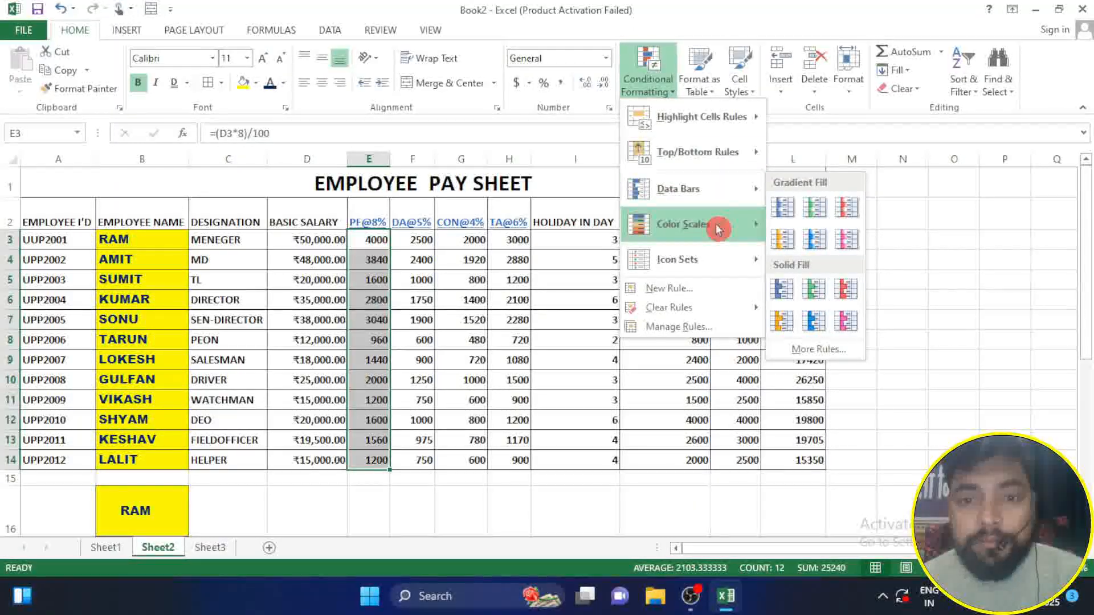
mouse_move(755, 225)
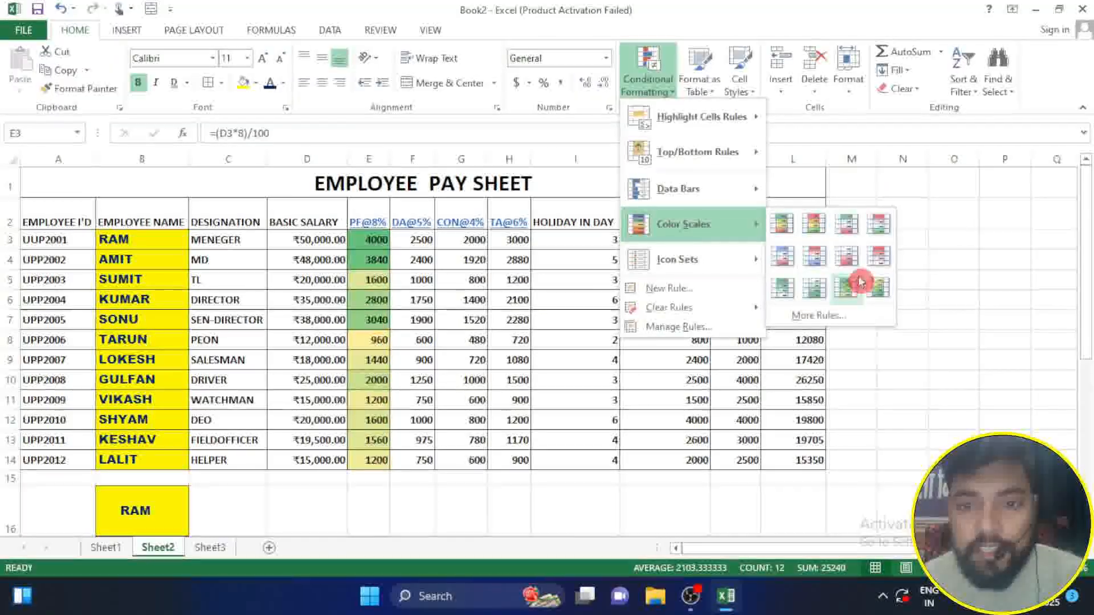
mouse_move(735, 258)
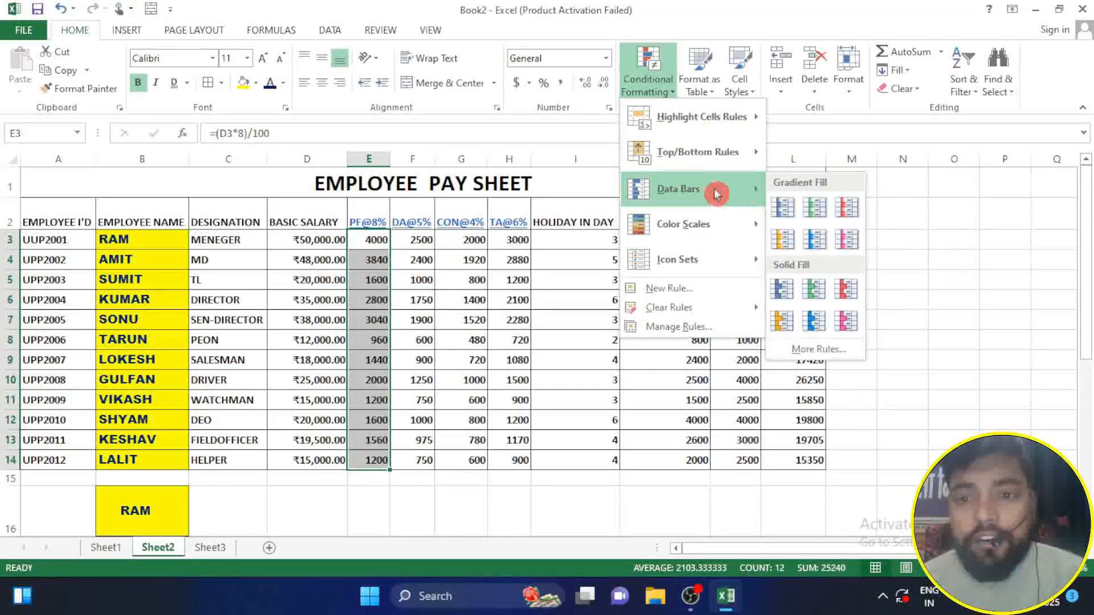
click(817, 239)
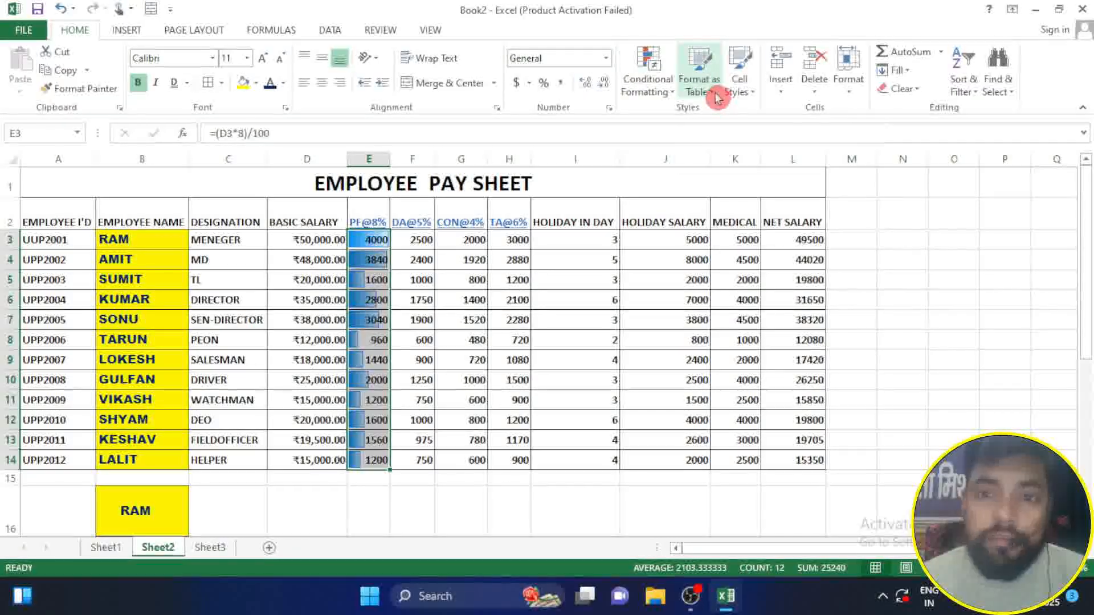
click(930, 285)
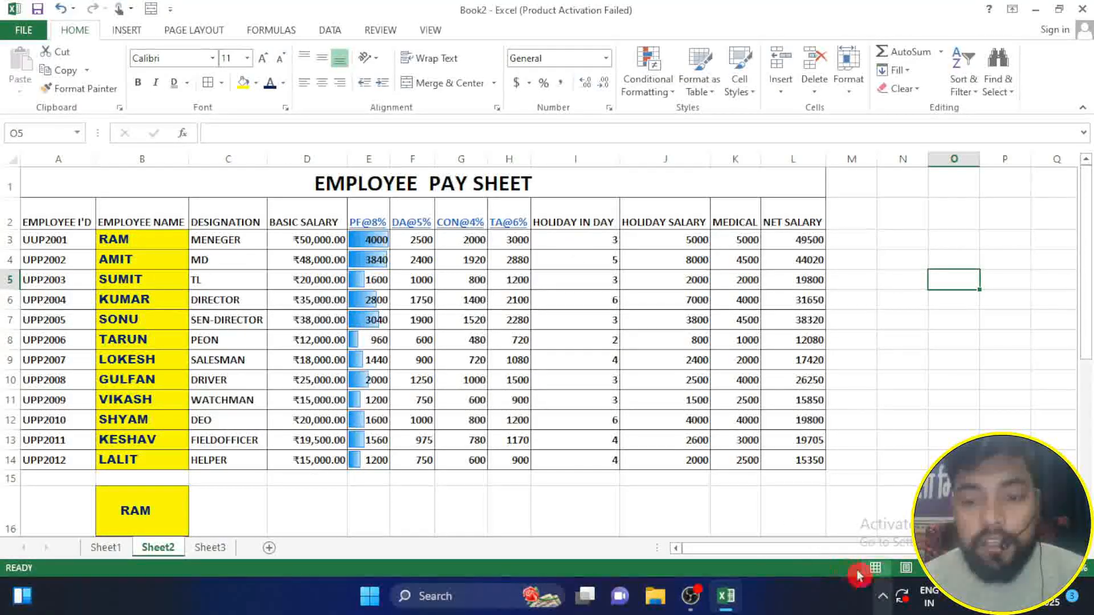
Step: Try formatting A2:L14 as a table with a gold banded Medium style, and undo it
drag(43, 212, 801, 459)
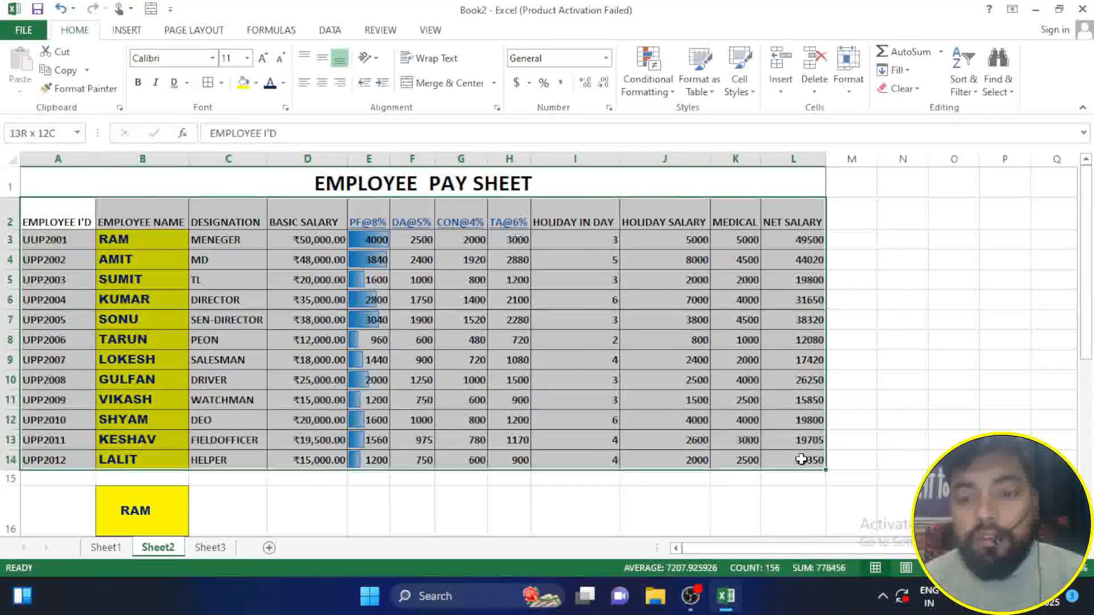
click(751, 83)
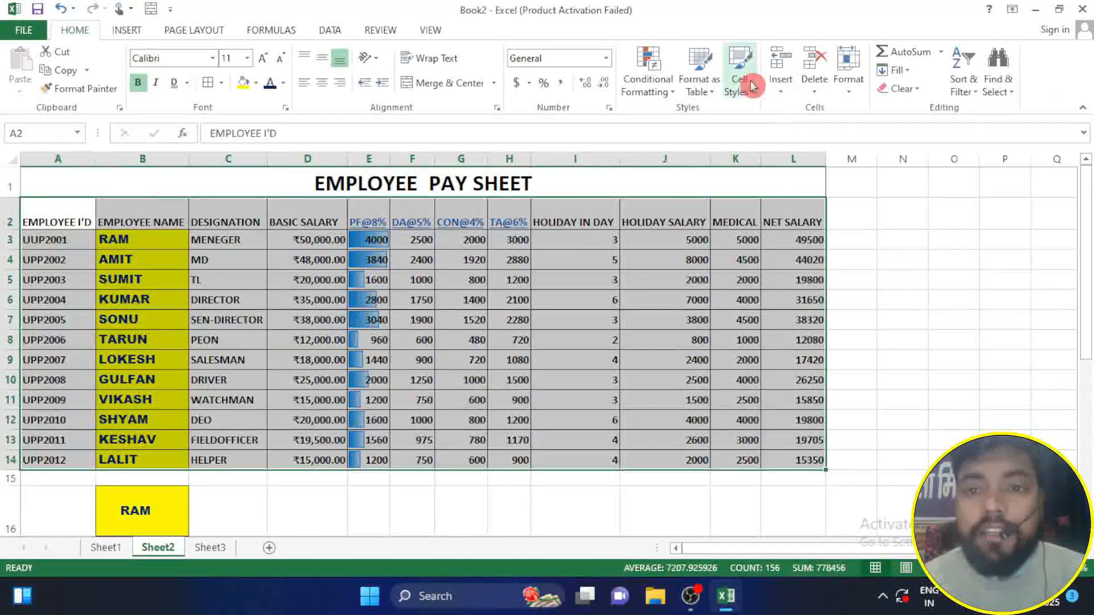
click(708, 93)
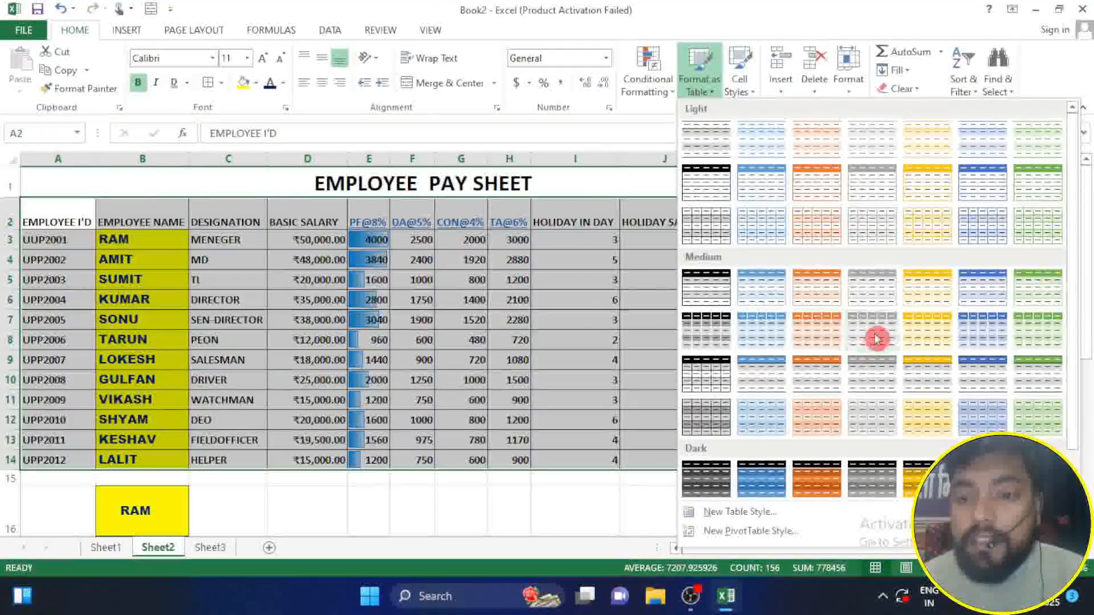
click(900, 328)
click(728, 357)
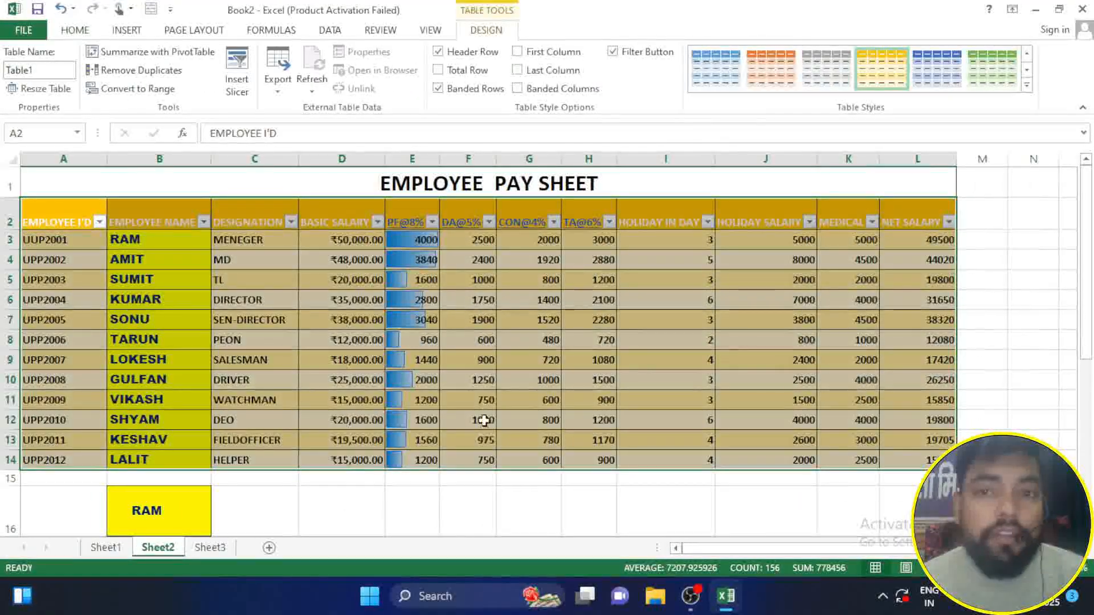
click(432, 498)
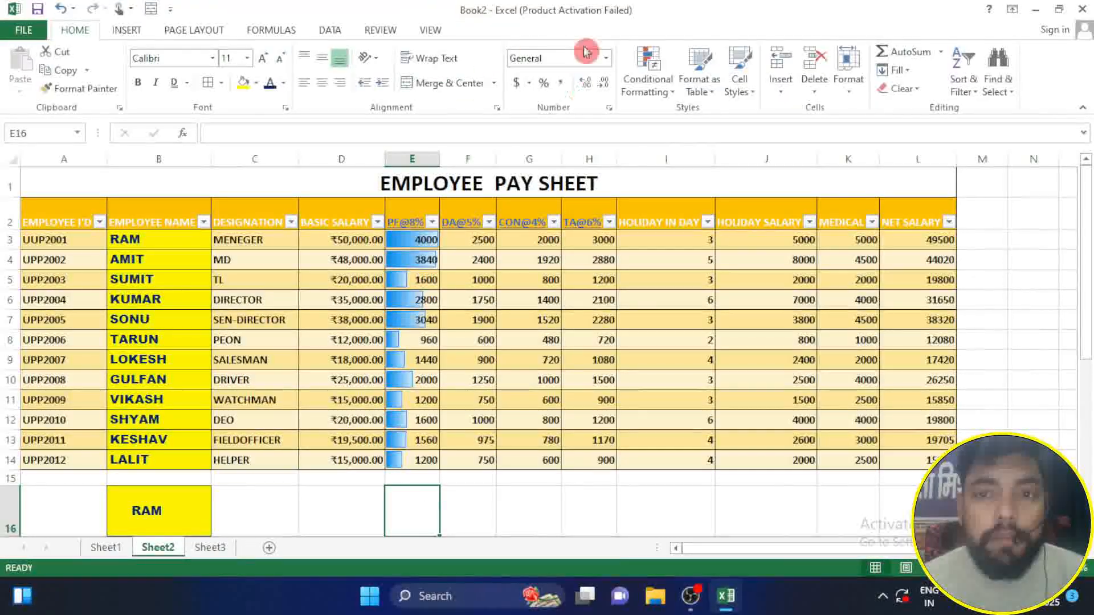
key(ctrl+z)
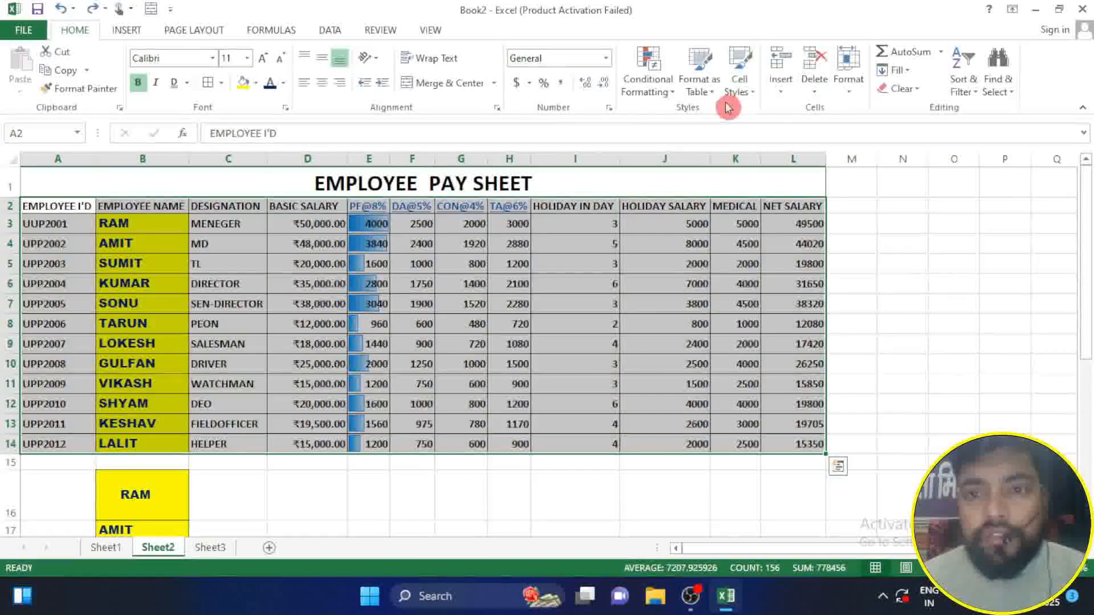
Step: Apply the 40% - Accent2 cell style to the pay sheet data in A2:L14
click(416, 490)
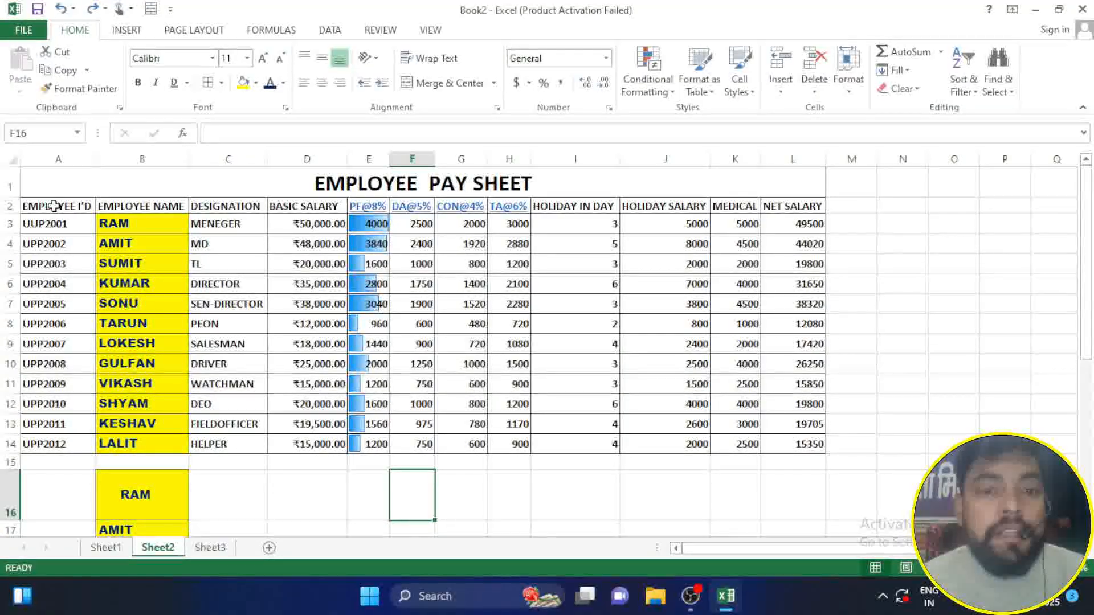
drag(54, 206, 809, 442)
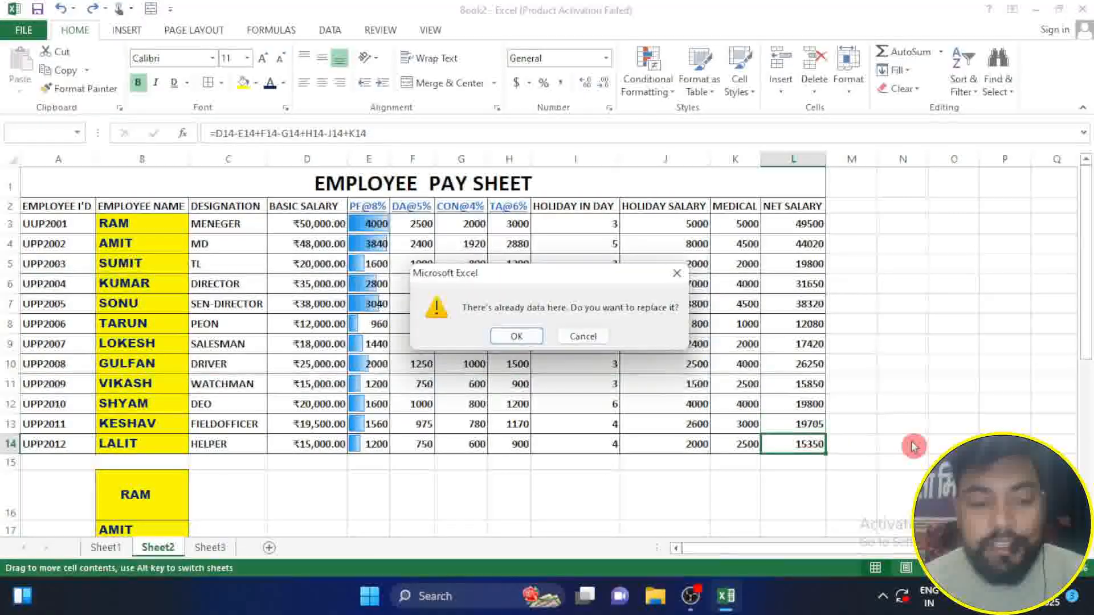
click(583, 336)
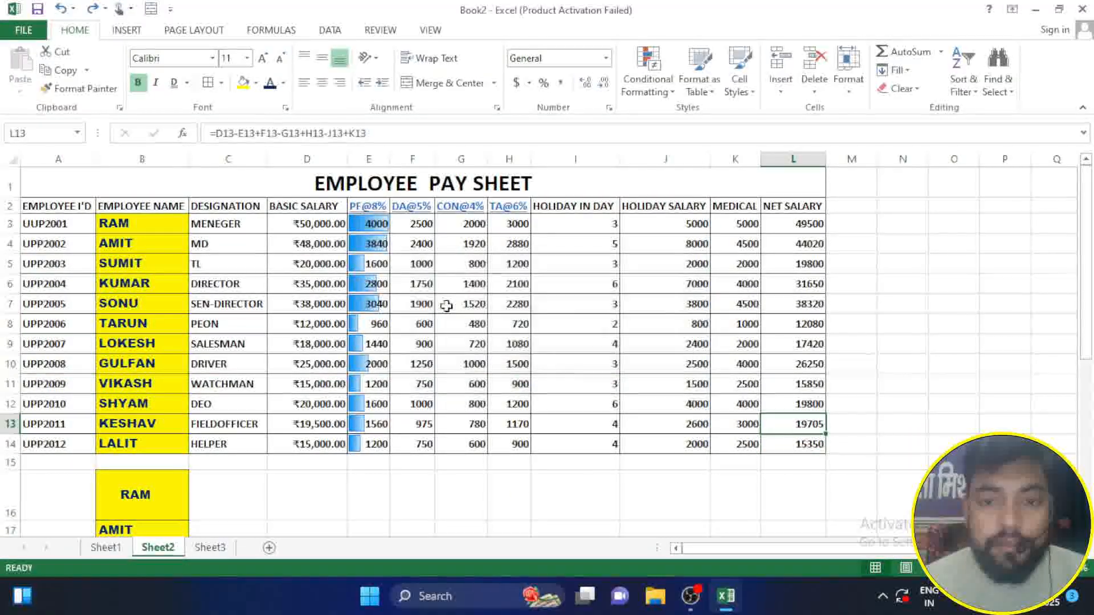
drag(51, 202, 799, 442)
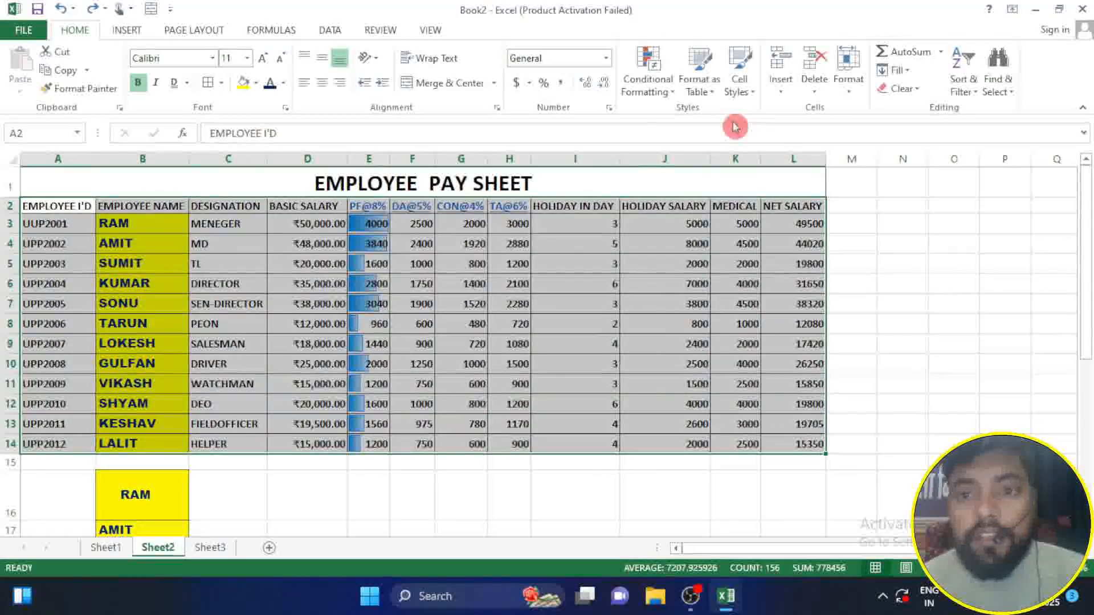
click(735, 94)
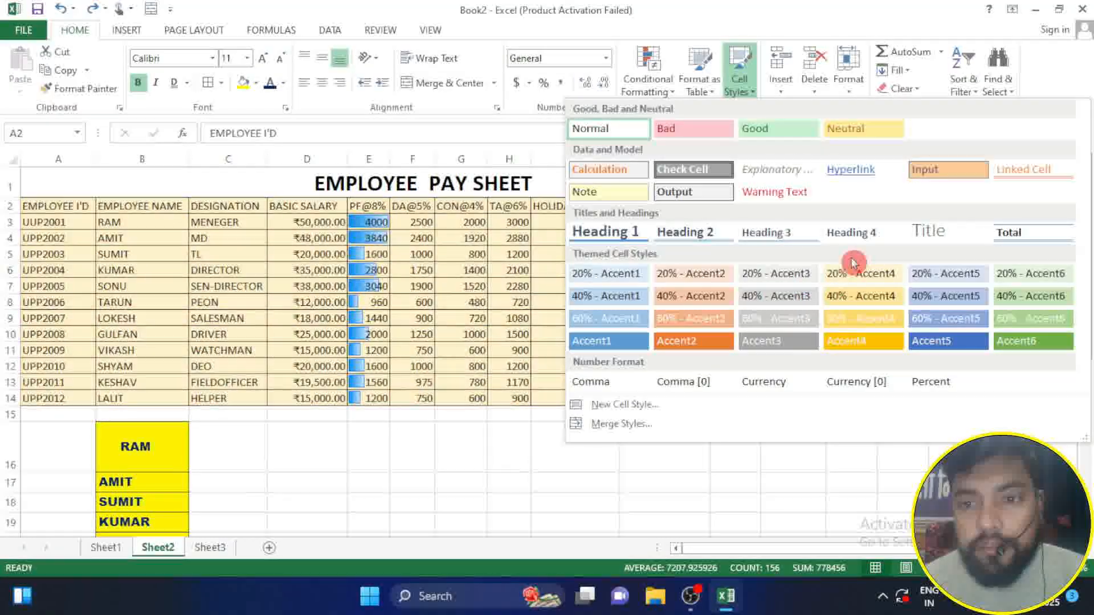
click(663, 293)
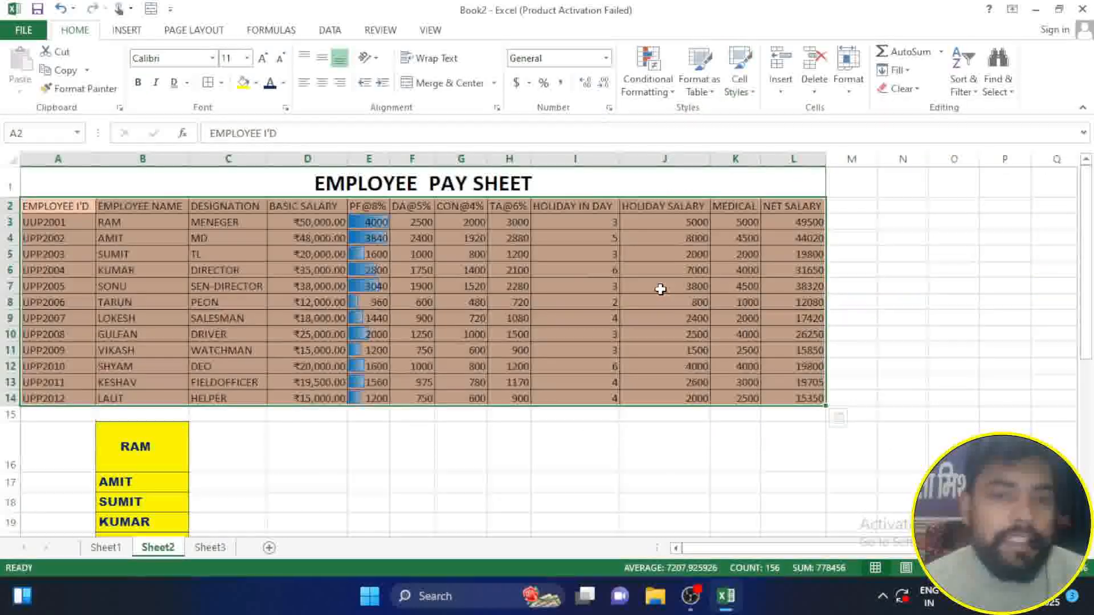
click(473, 451)
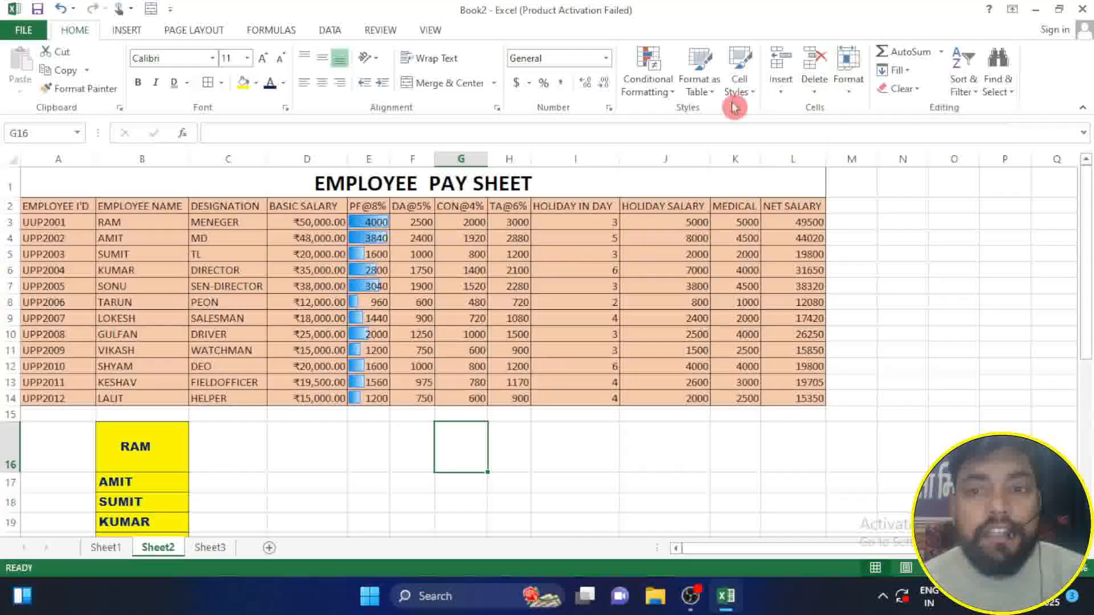
Step: Insert a blank sheet row above row 6, the record for employee ID UPP2004
click(778, 90)
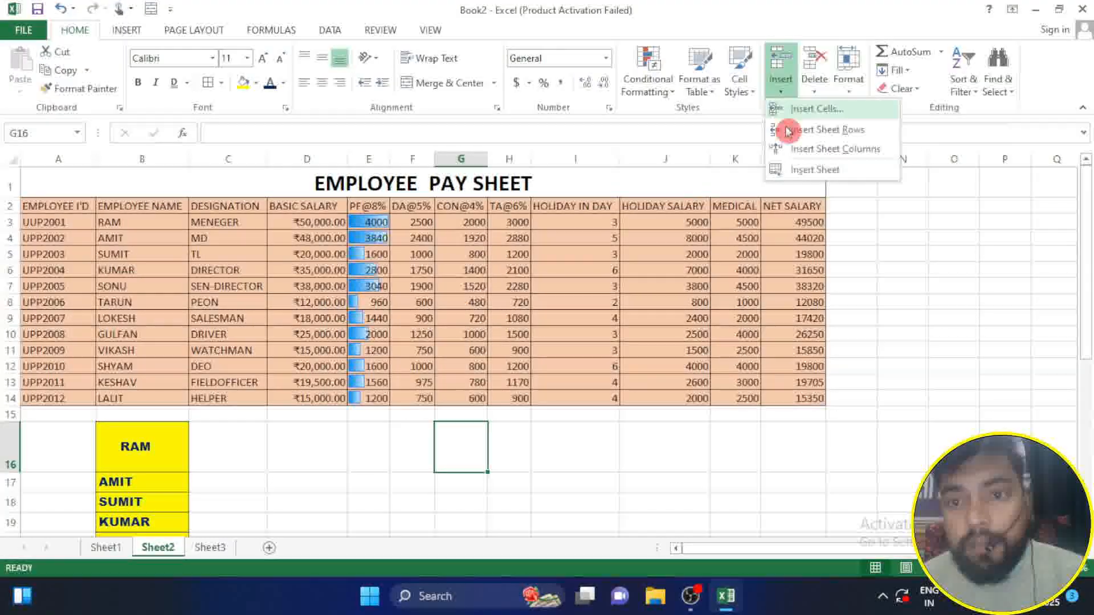
click(204, 289)
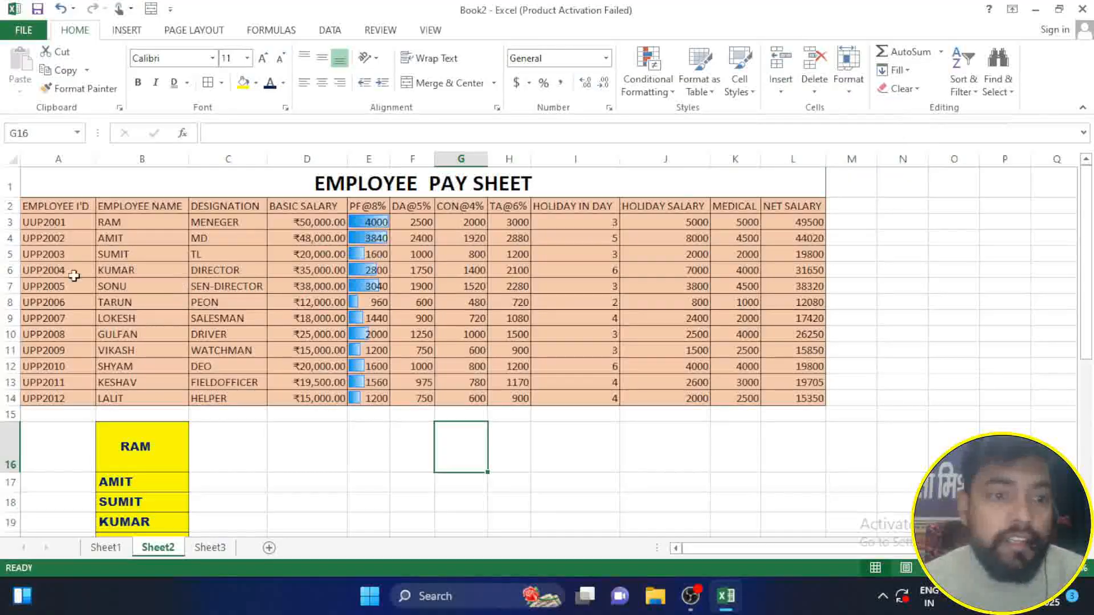
click(7, 270)
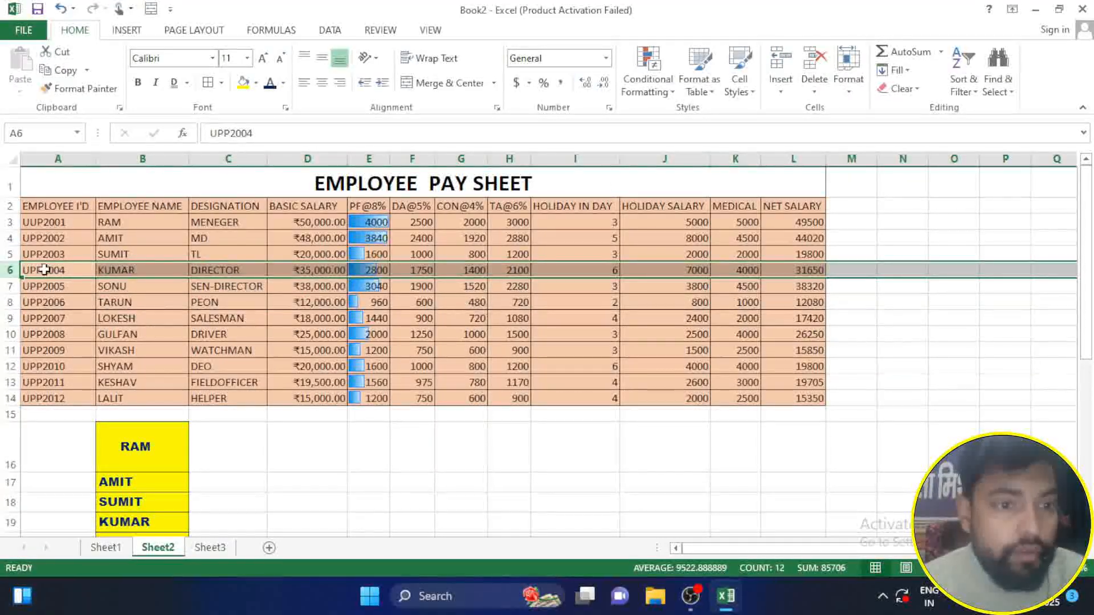
click(780, 85)
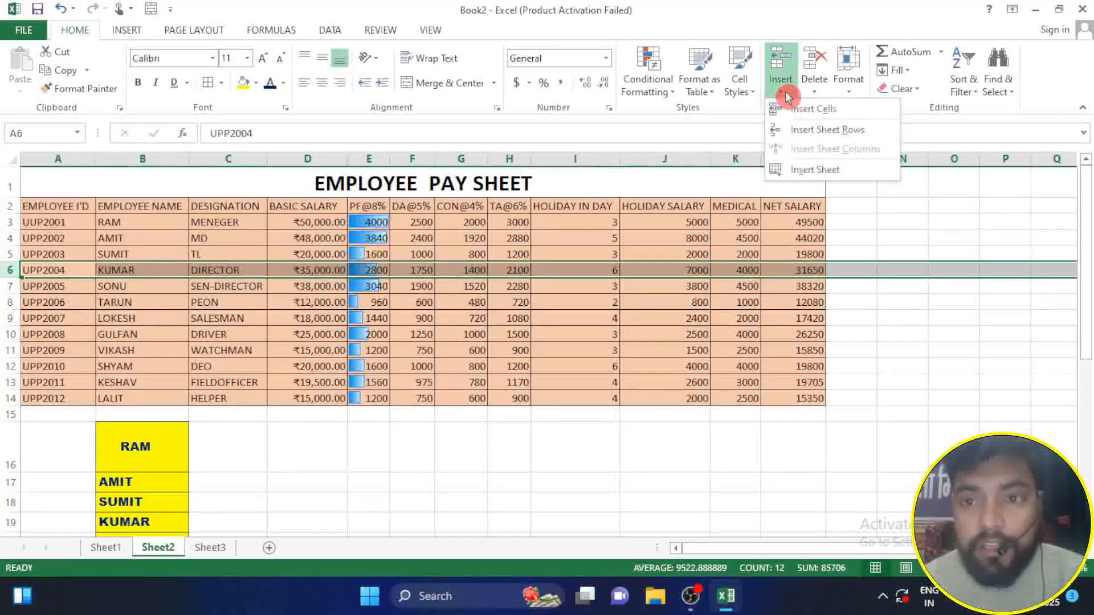
click(826, 139)
click(336, 349)
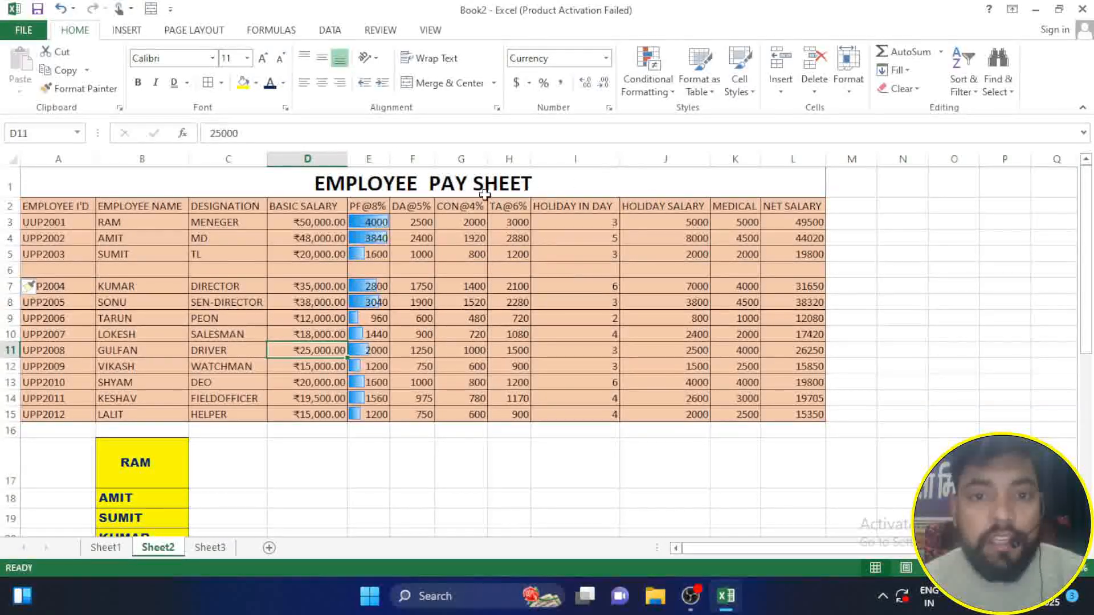
Step: Insert a blank sheet column before the CON@4% column
click(461, 159)
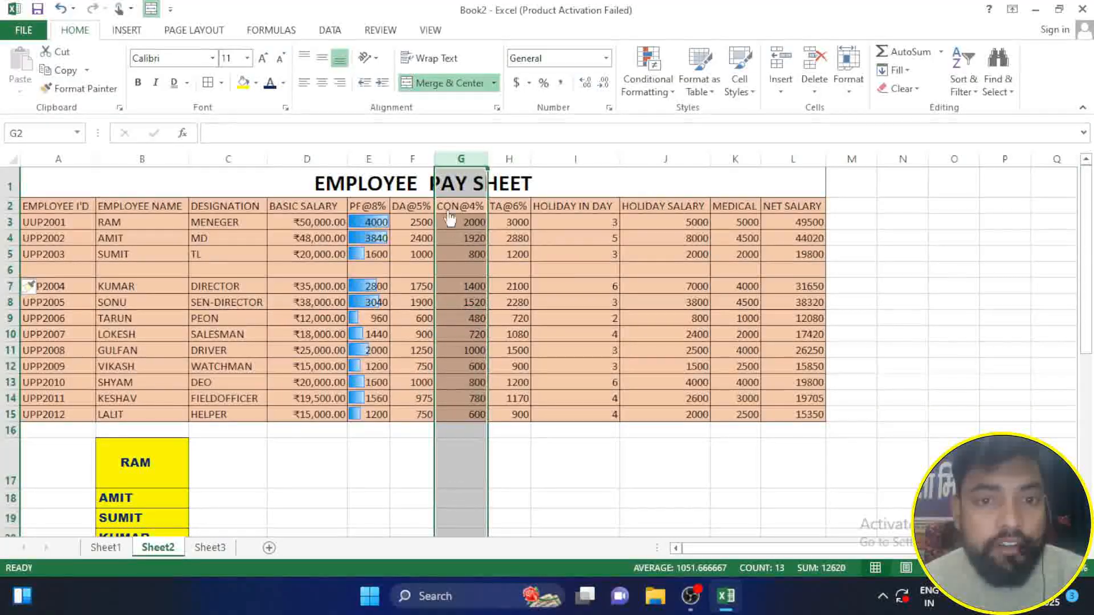
click(779, 90)
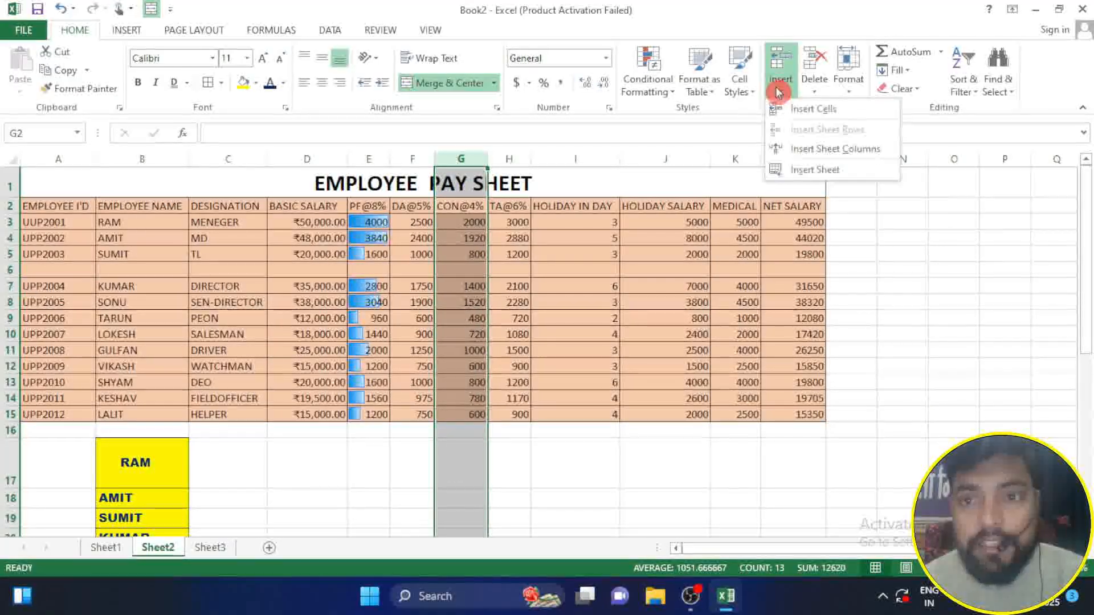
click(819, 149)
click(562, 431)
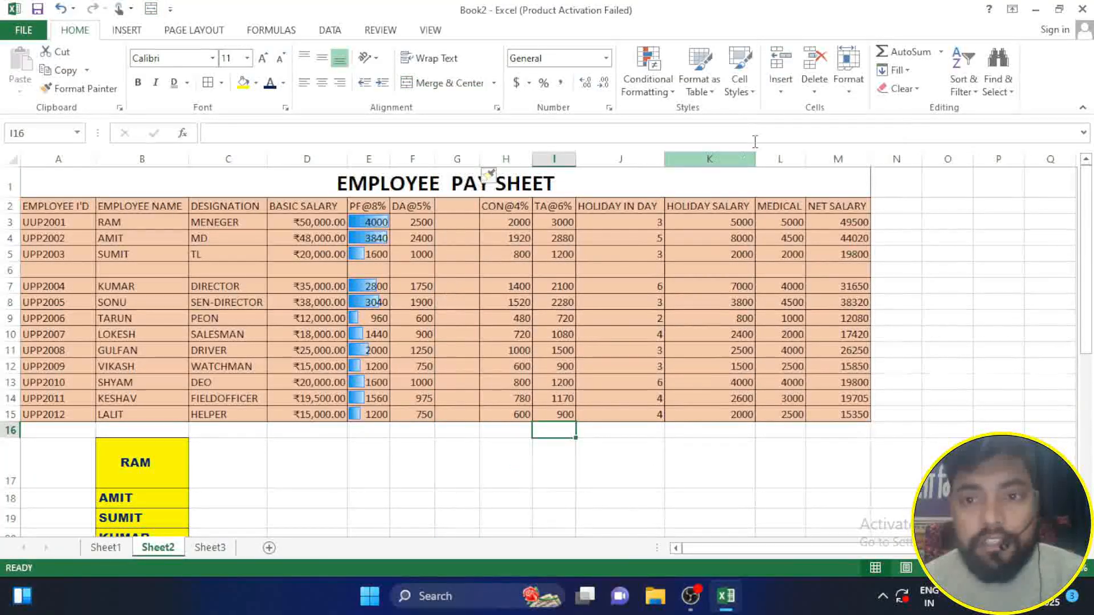
Step: Insert a blank cell at D10 in the BASIC SALARY column, shifting the existing cells down
click(331, 332)
click(779, 94)
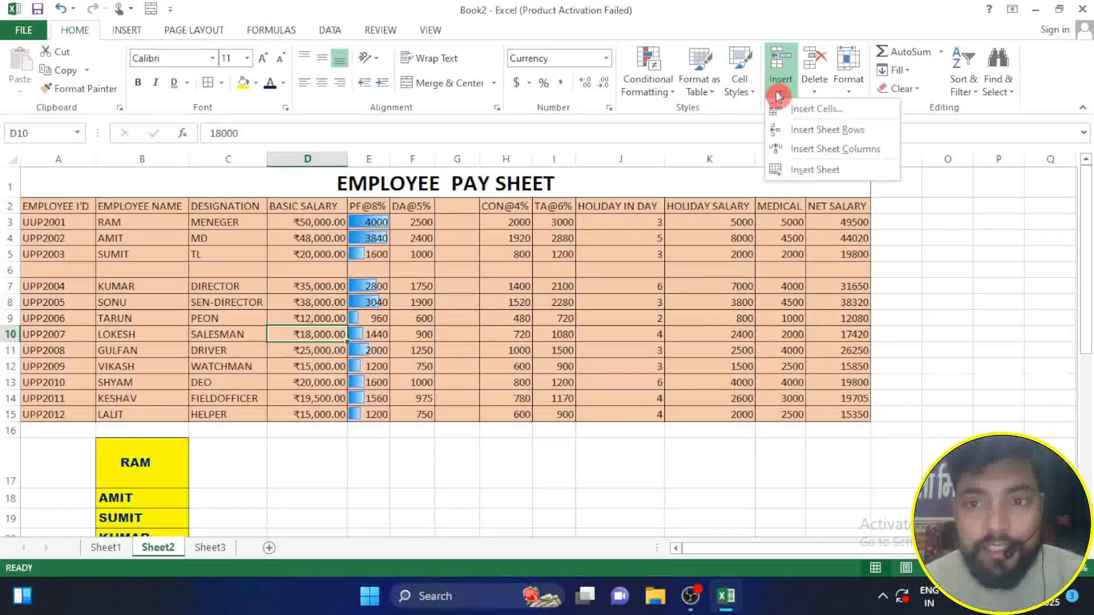
click(813, 108)
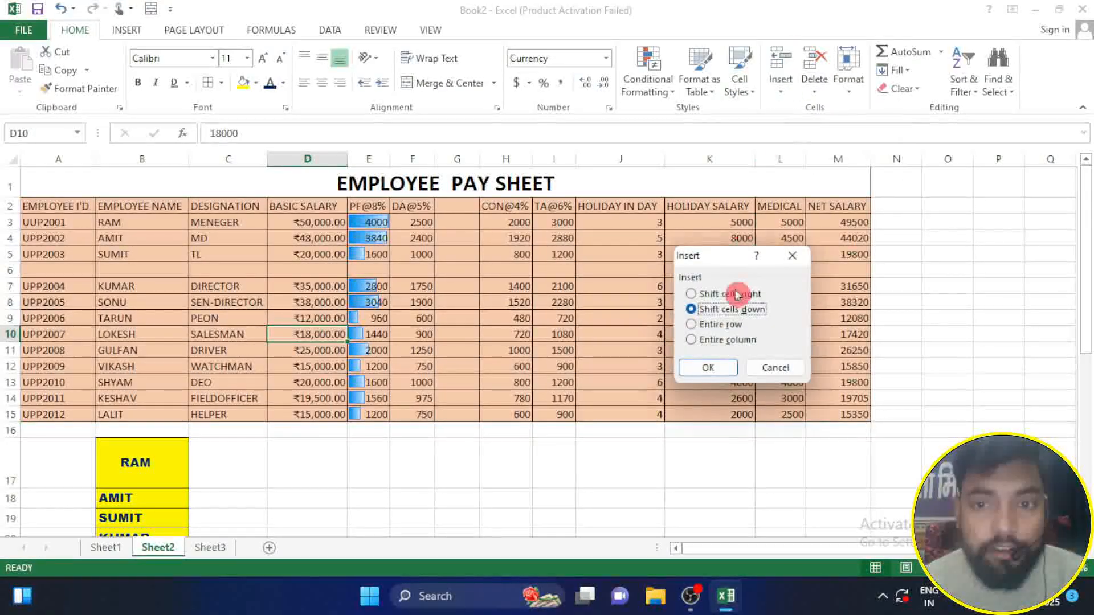
click(708, 368)
click(410, 462)
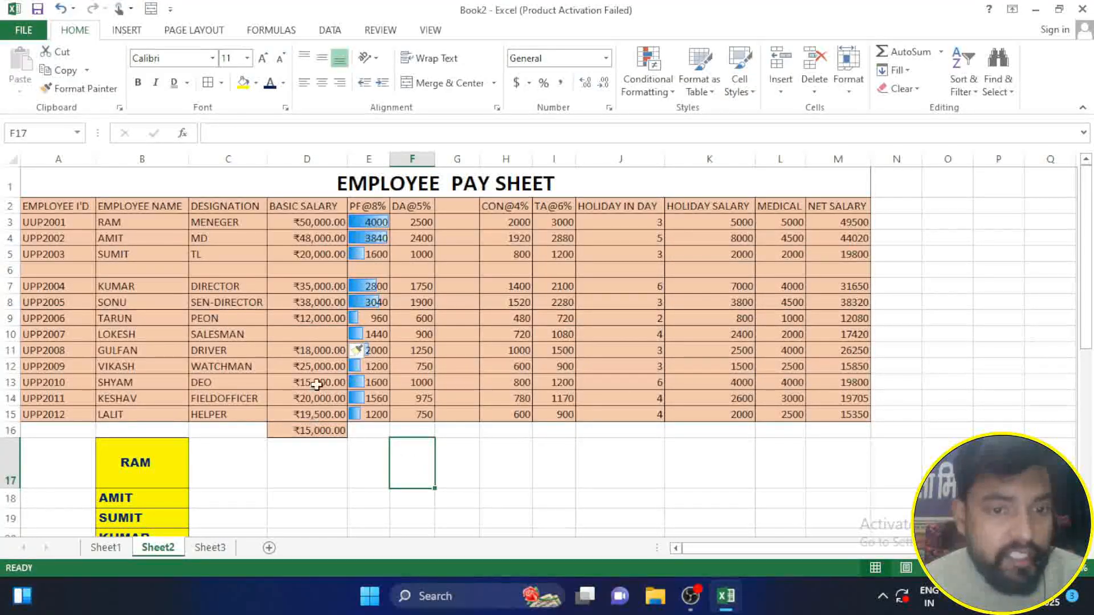
click(318, 336)
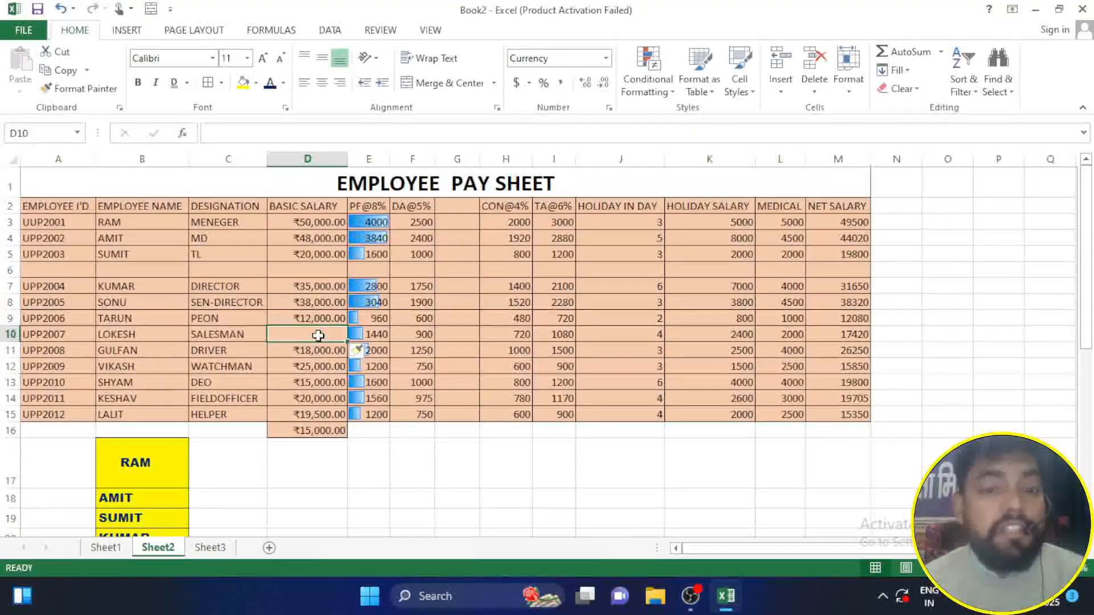
Step: Look through the existing sheets and insert a new worksheet before Sheet2
click(110, 552)
click(158, 550)
click(200, 550)
click(159, 553)
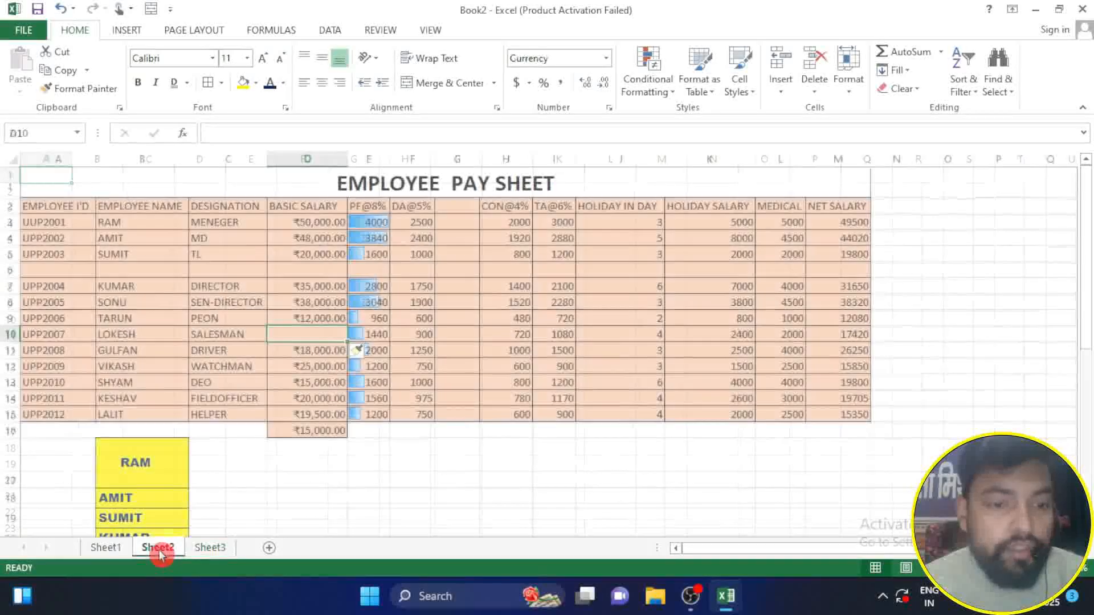
click(781, 86)
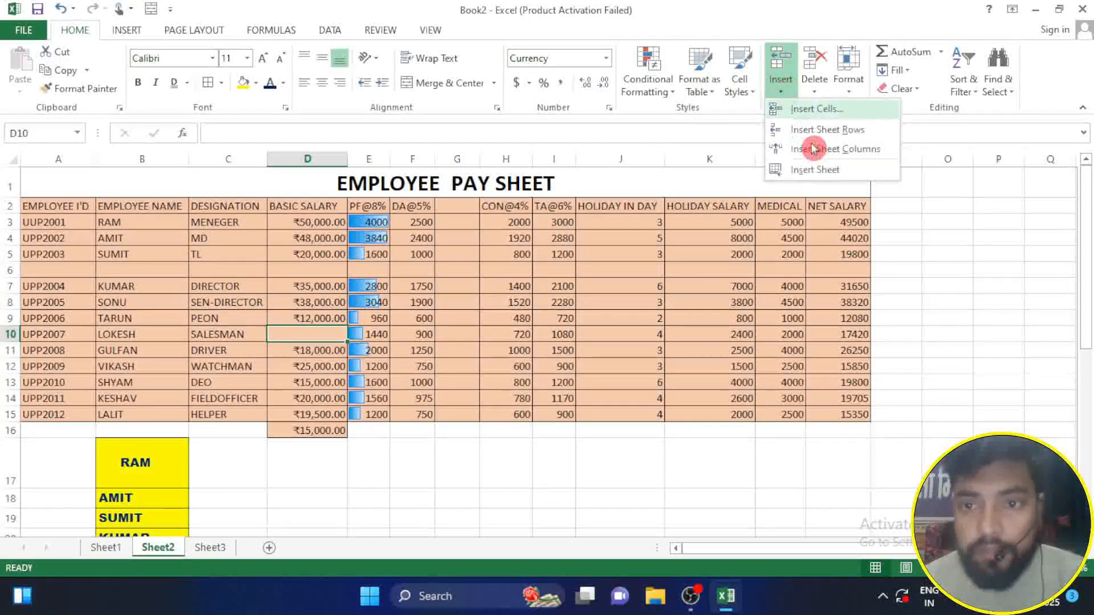
click(815, 170)
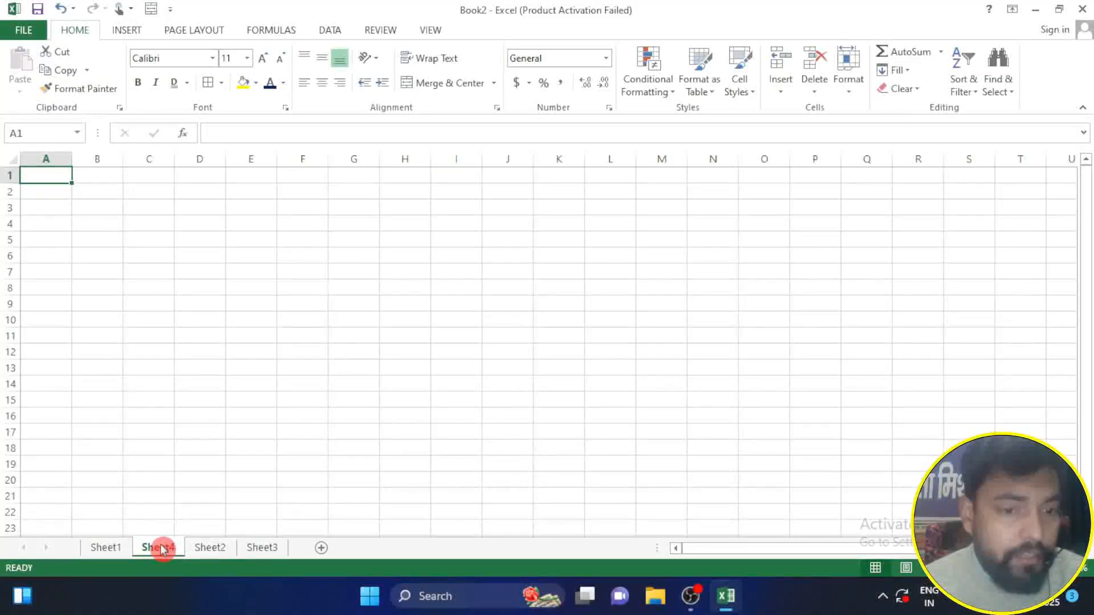
Step: Return to Sheet2 and delete the blank sheet row 6
click(205, 550)
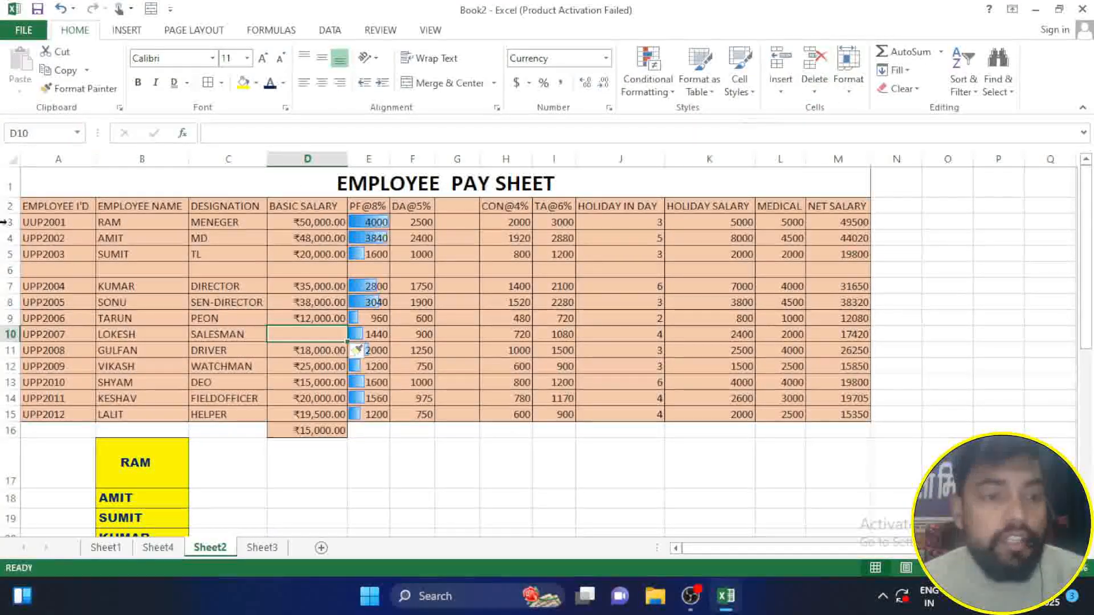
click(8, 270)
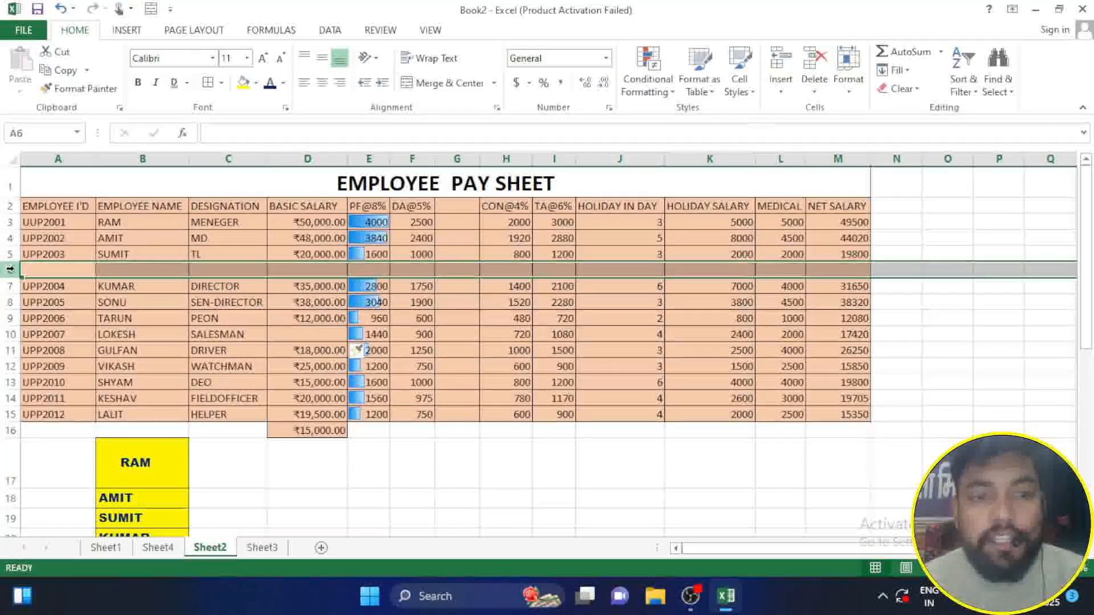
click(814, 97)
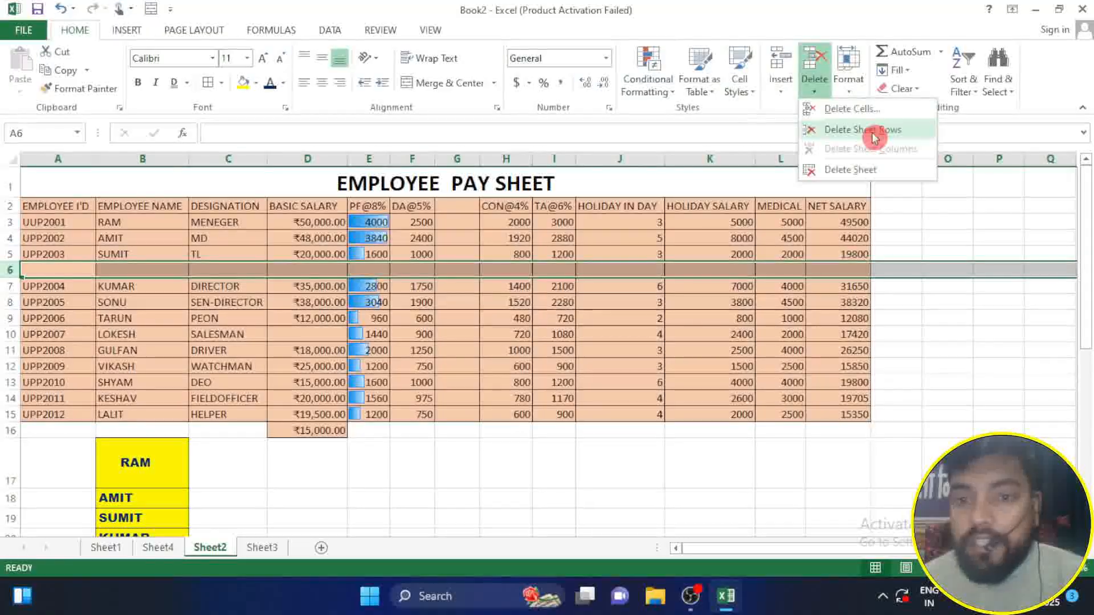
click(871, 128)
Step: Delete the blank sheet column G between DA@5% and CON@4%
click(457, 158)
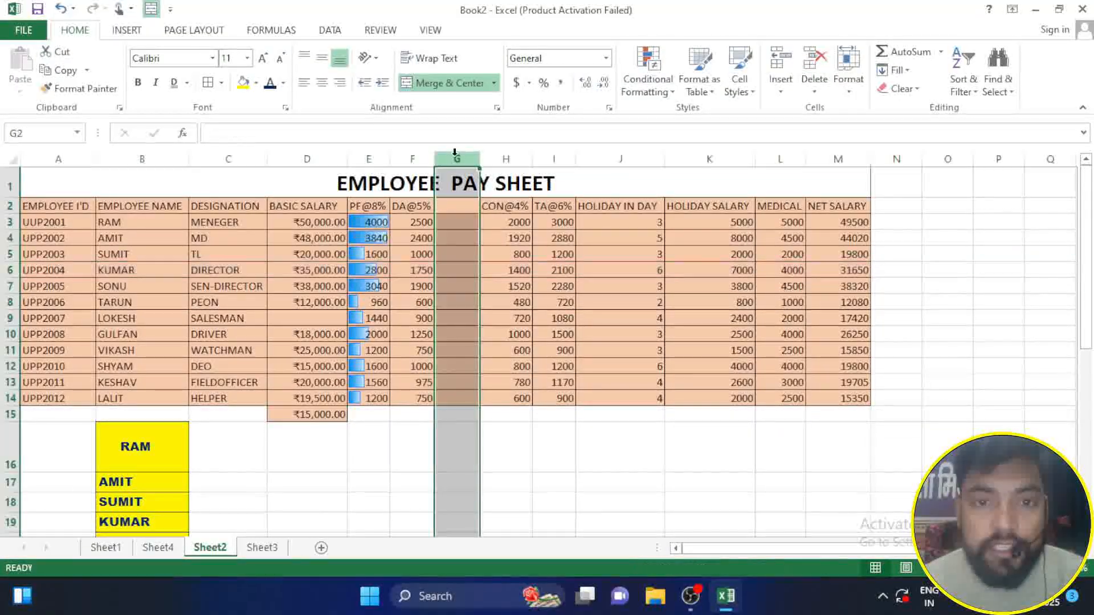
click(816, 91)
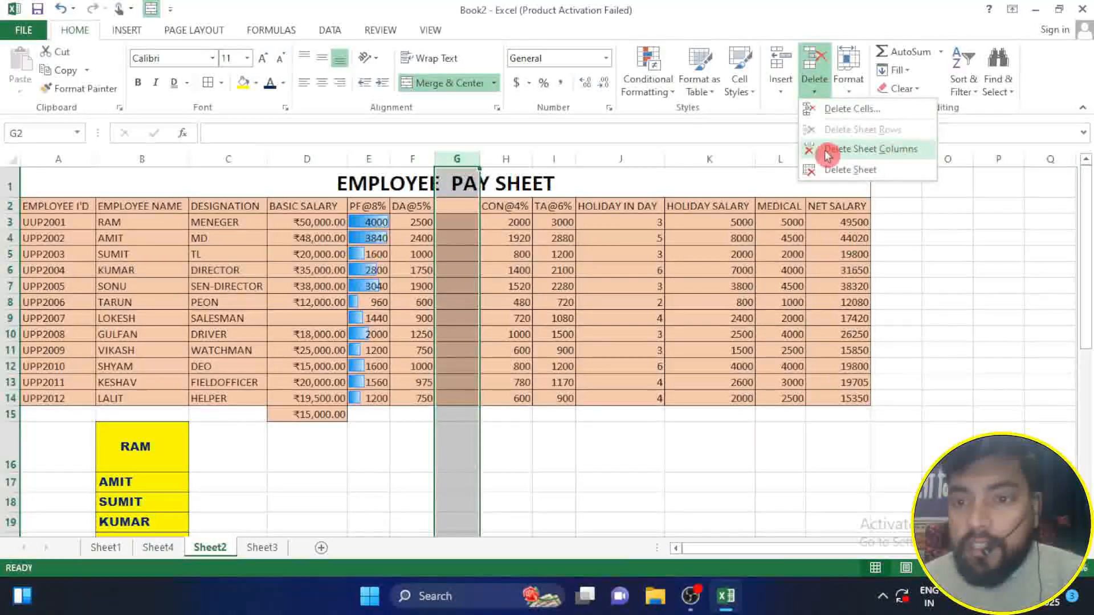
click(876, 156)
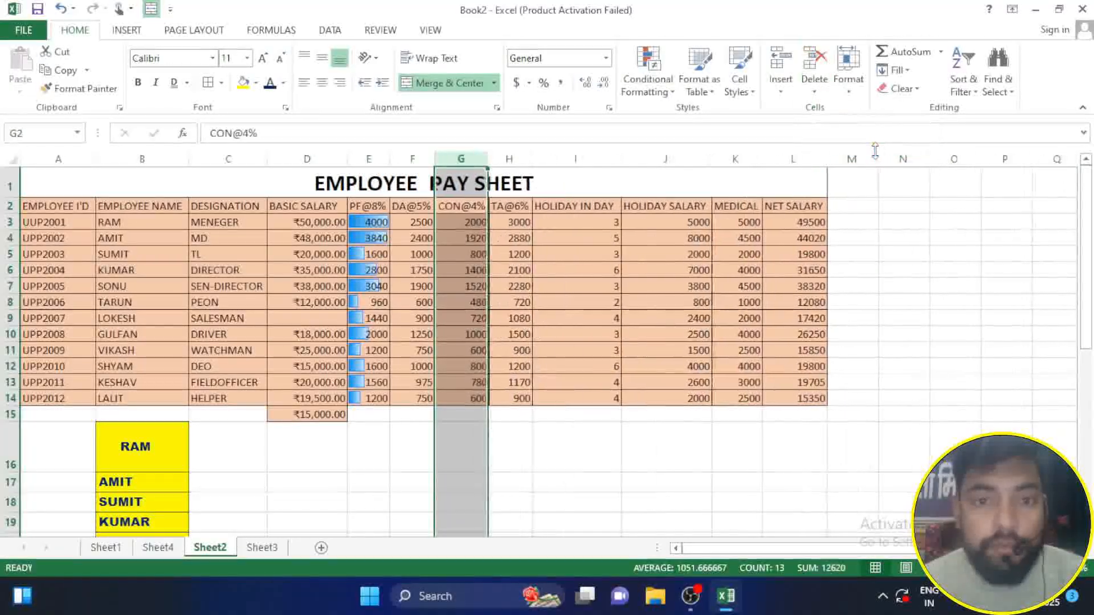
Step: Delete the blank cell D9 in the BASIC SALARY column, shifting the cells below up
click(297, 320)
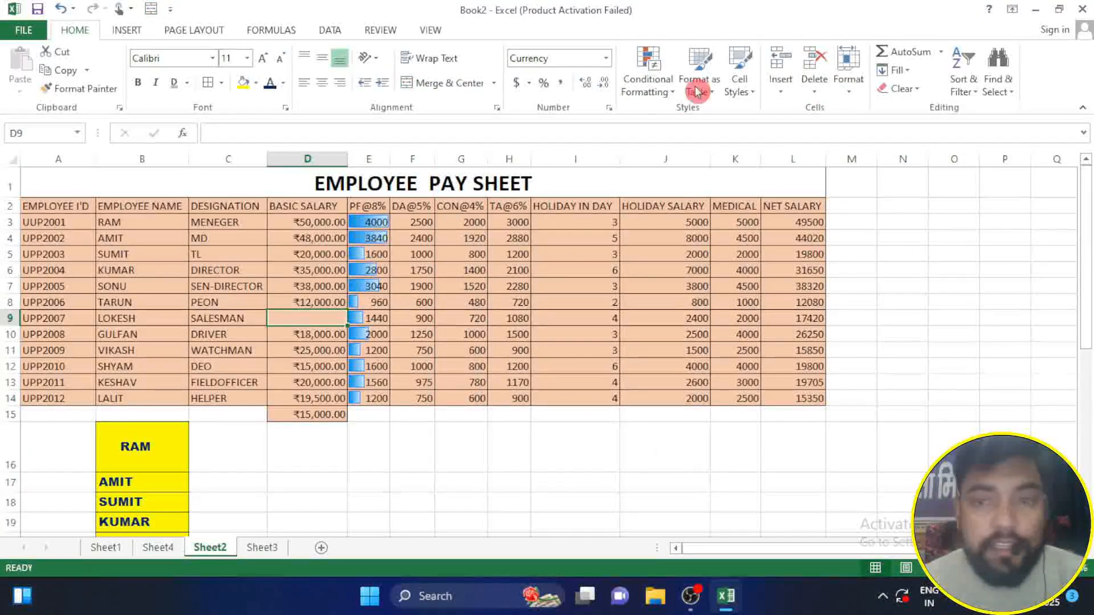
click(814, 92)
click(841, 116)
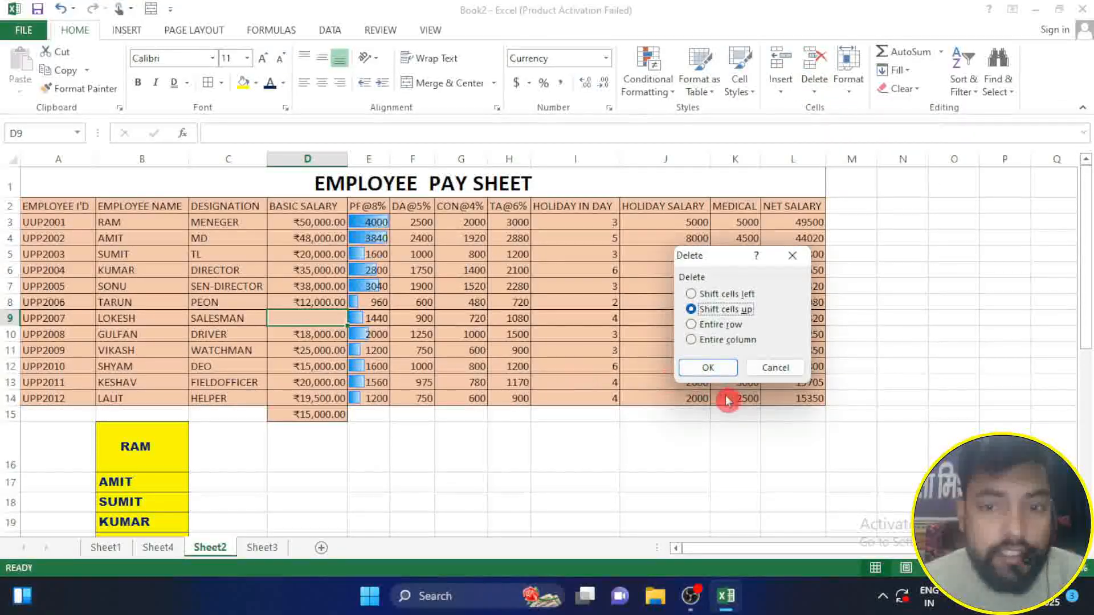
click(711, 368)
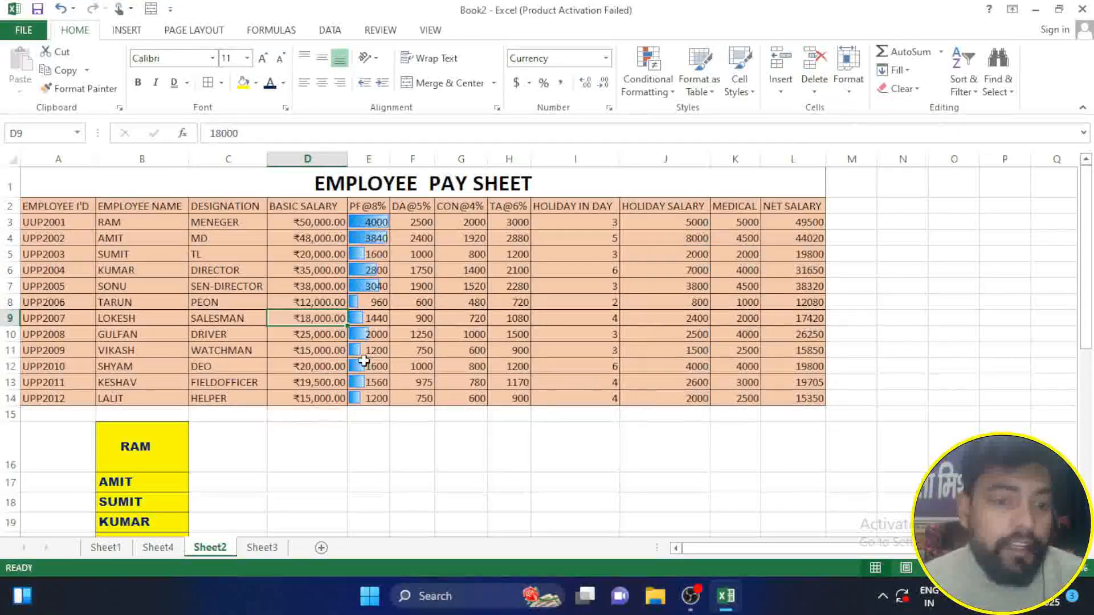
Step: Delete the empty worksheet Sheet4 from the workbook
click(162, 548)
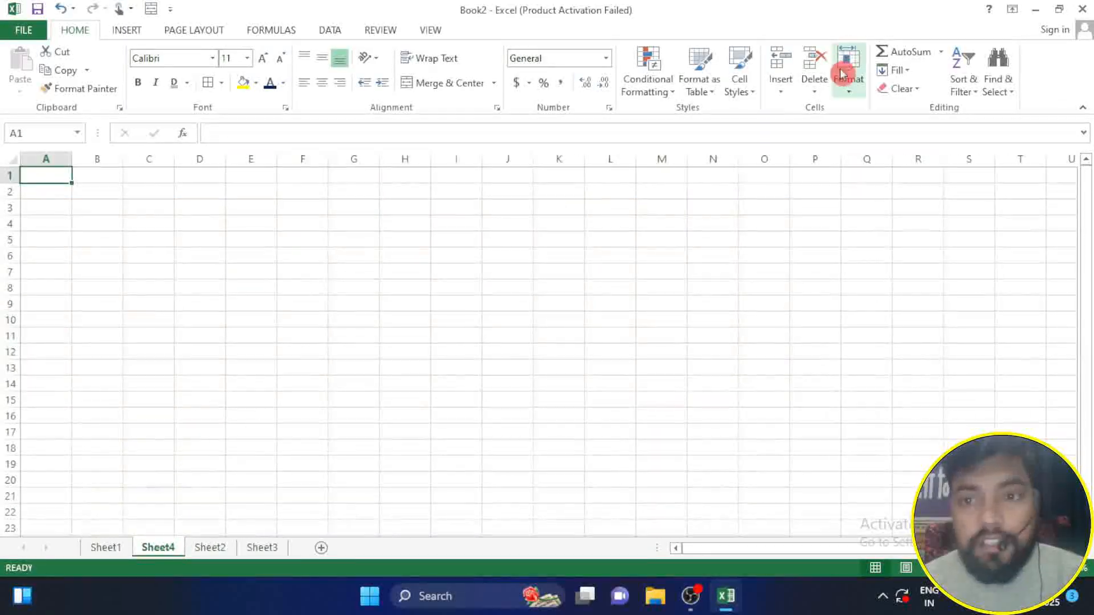
click(821, 84)
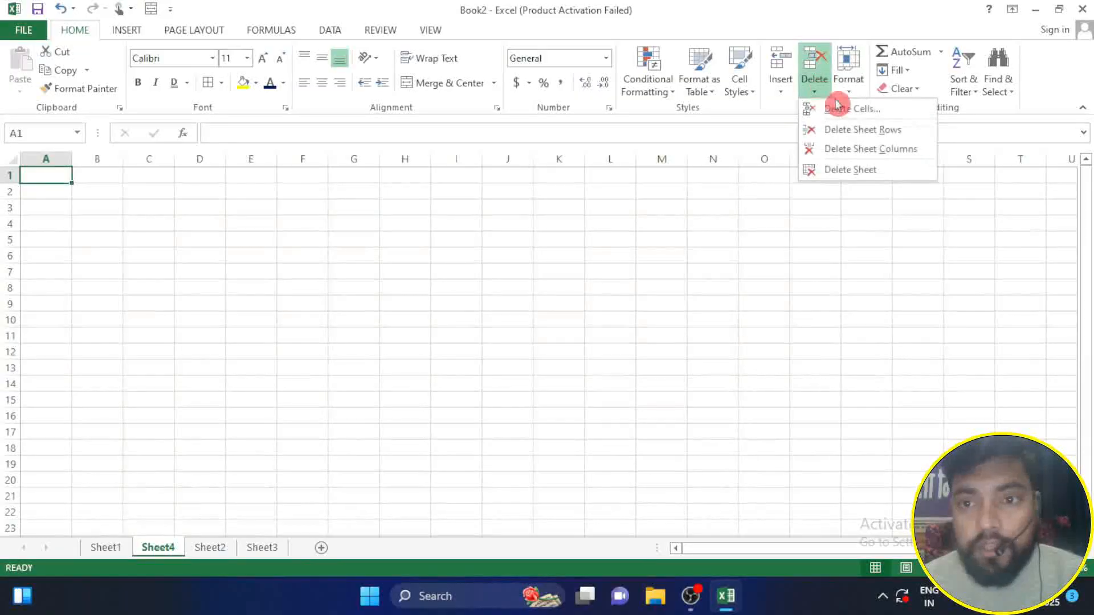
click(851, 171)
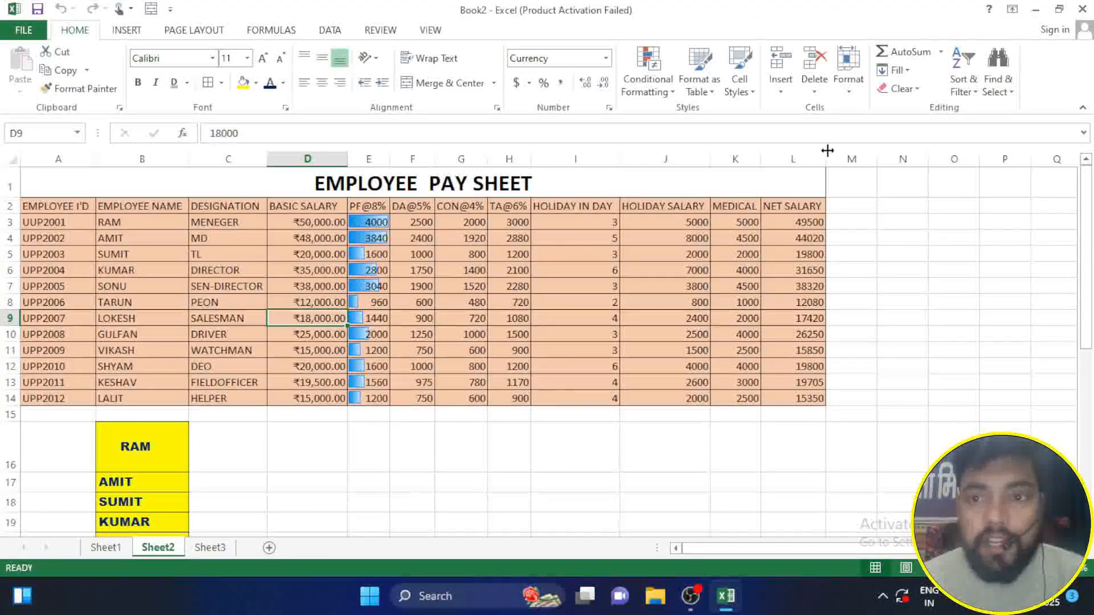
click(859, 99)
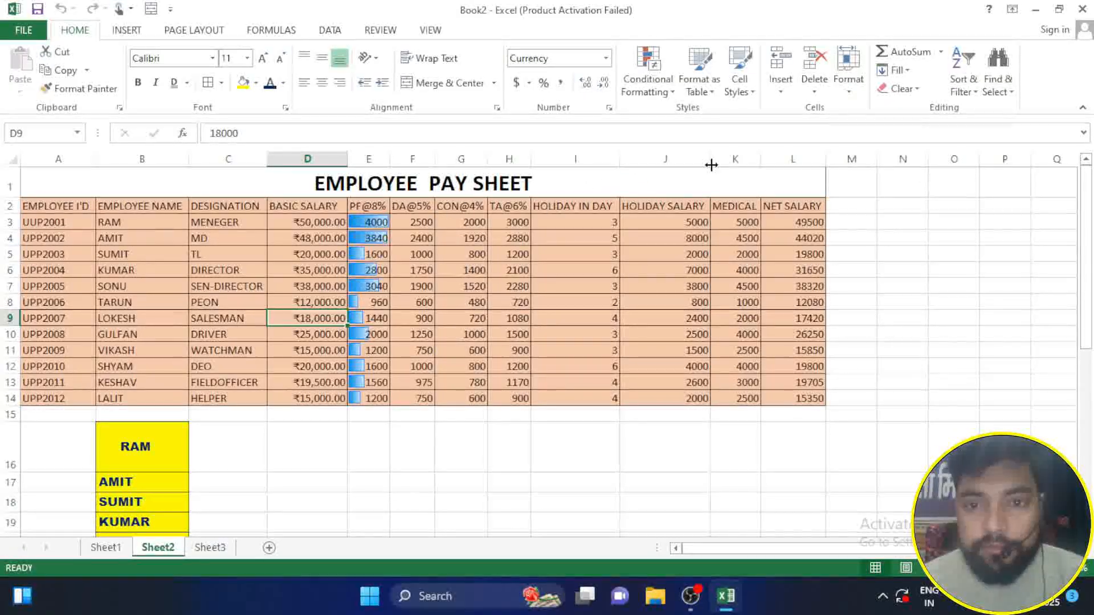
Step: Try stretching row 3 taller by its lower border, and undo the resize
click(848, 63)
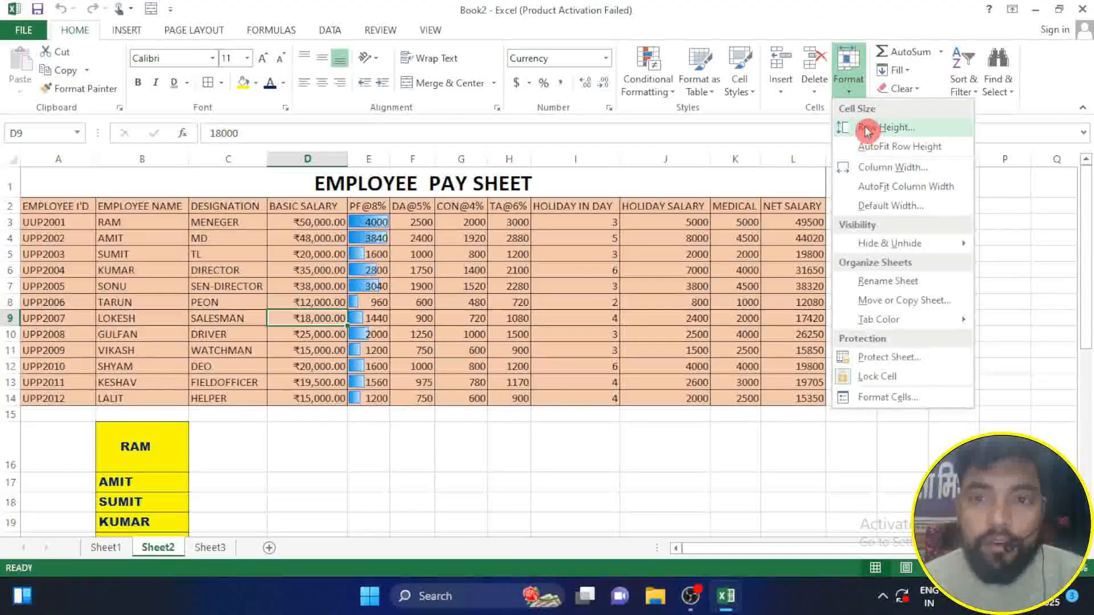
click(303, 433)
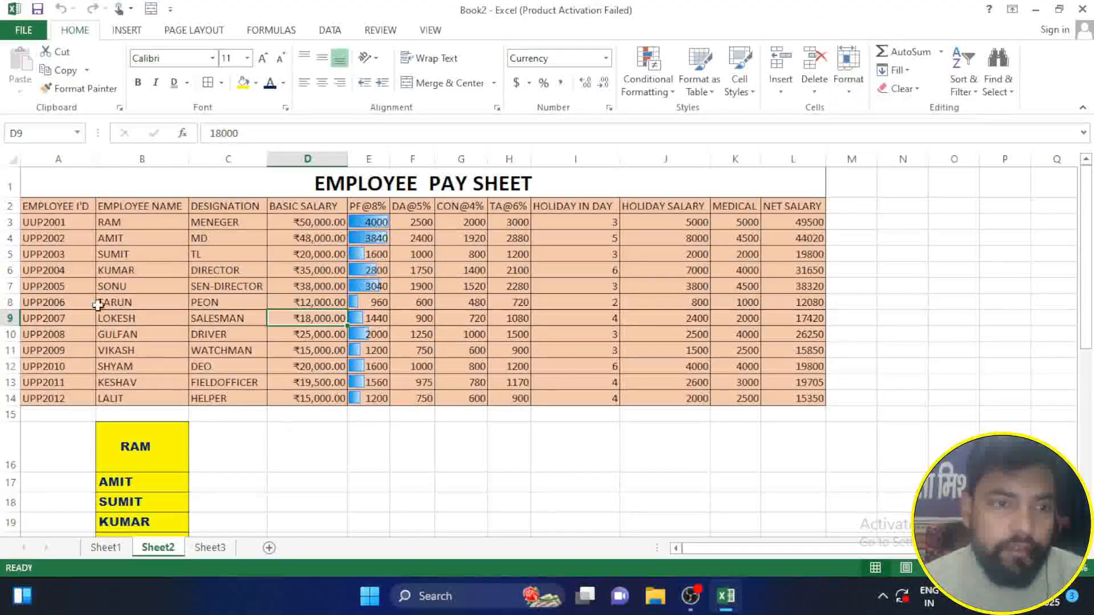
click(69, 221)
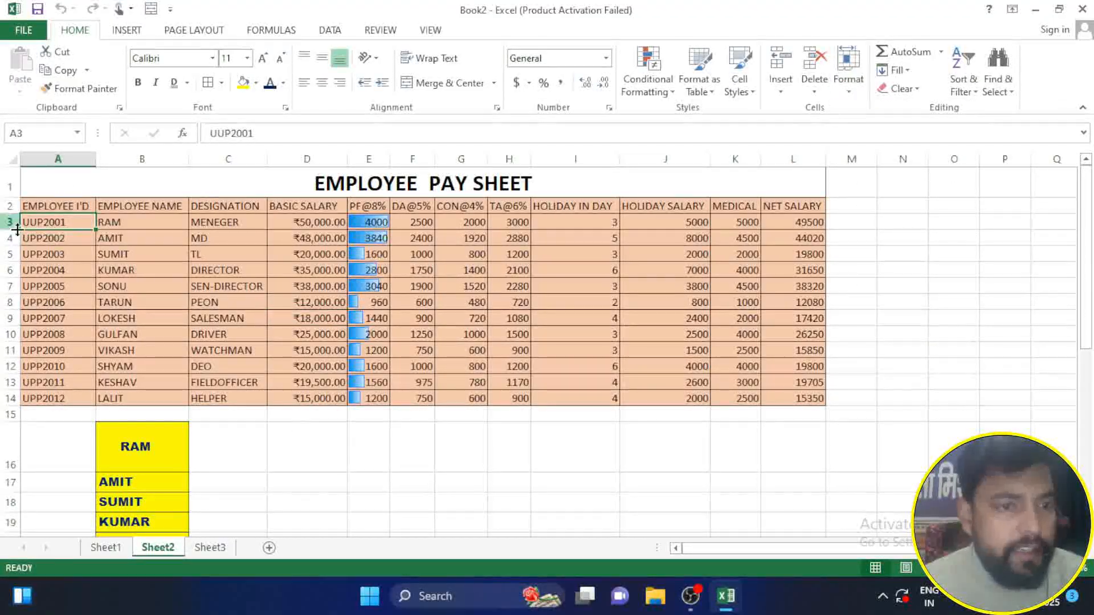
drag(14, 229, 14, 260)
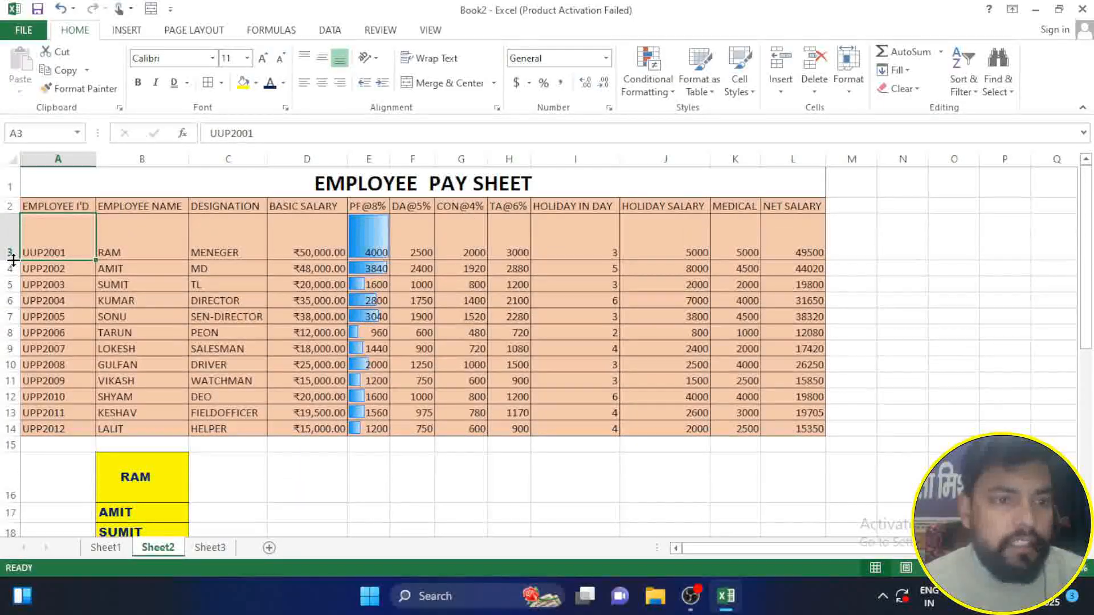
key(ctrl+z)
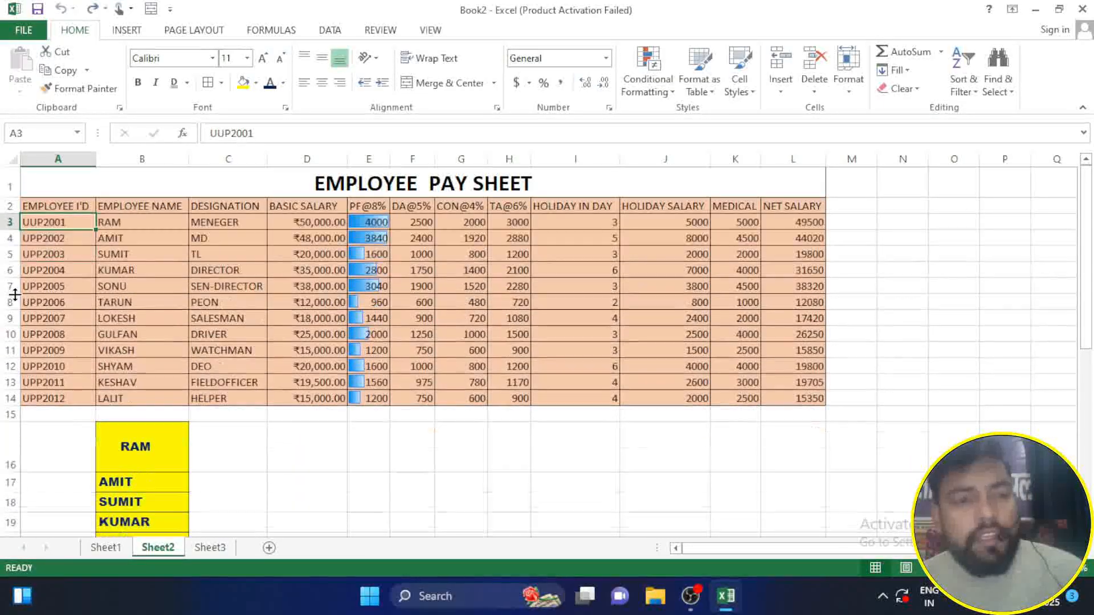
Step: Set the height of row 3 to 50, and AutoFit the row height to its contents
click(844, 85)
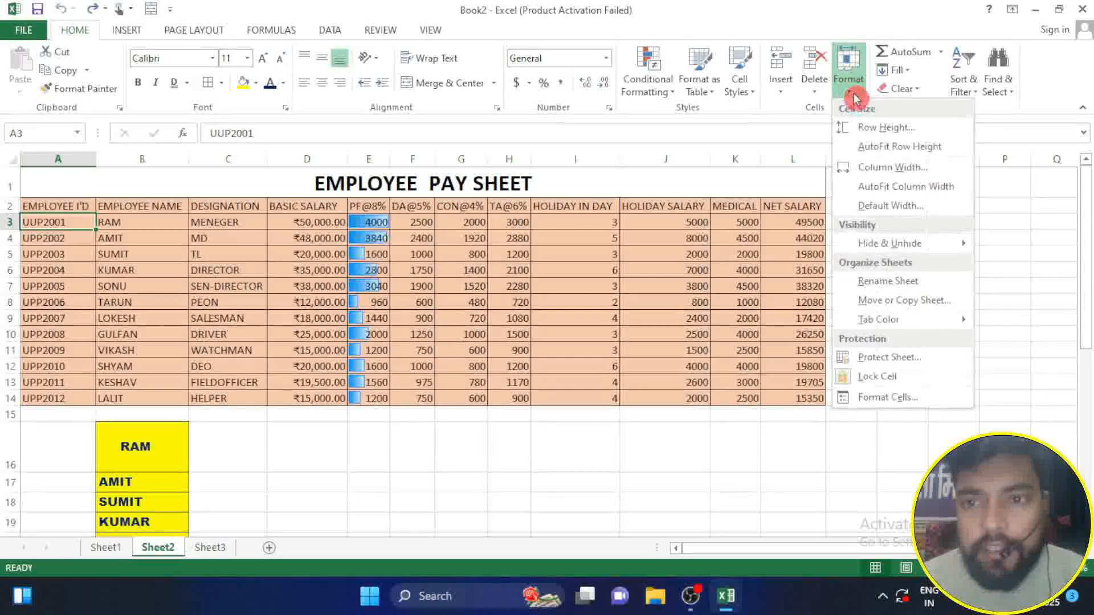
click(874, 127)
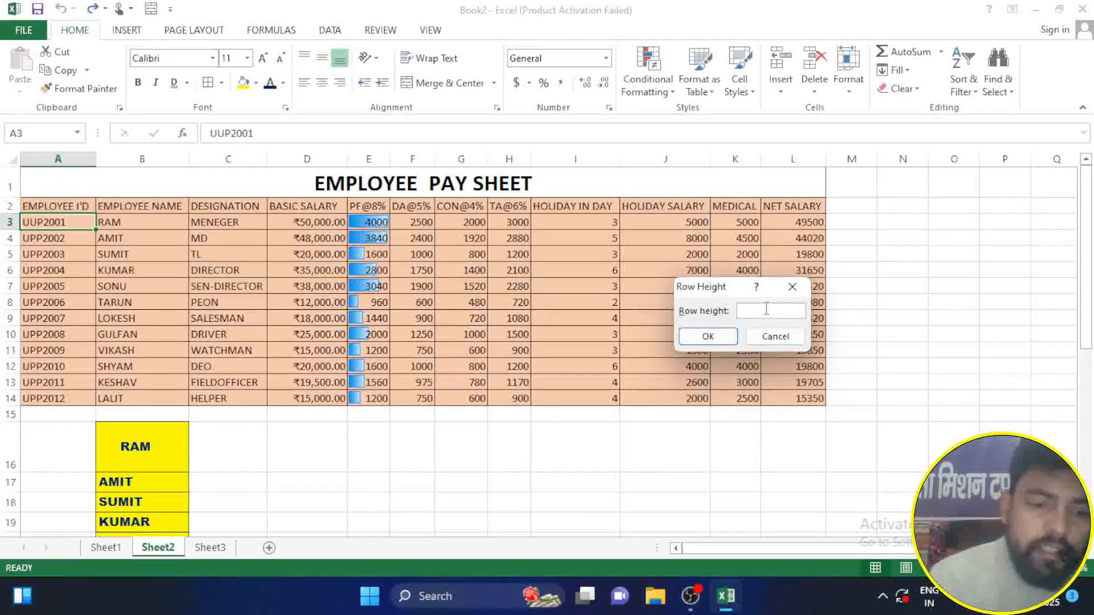
text(50)
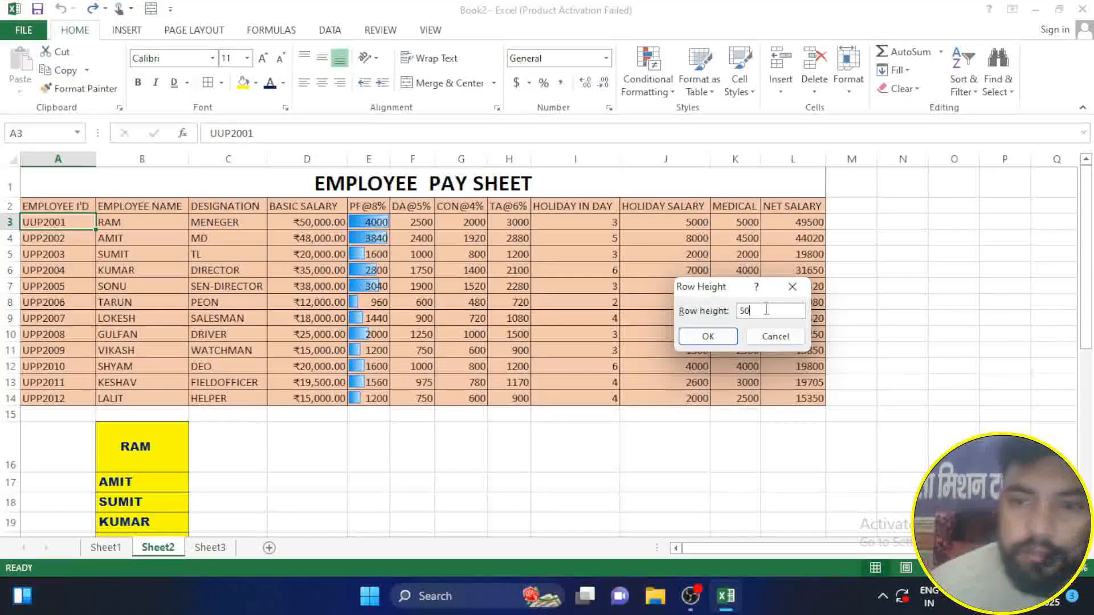
key(Return)
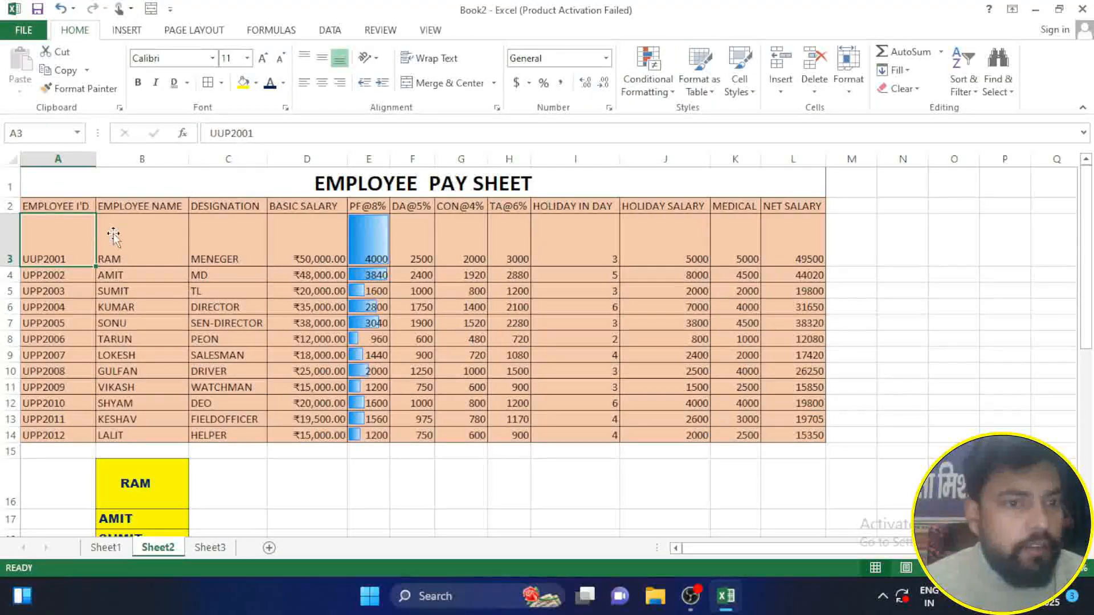
click(848, 90)
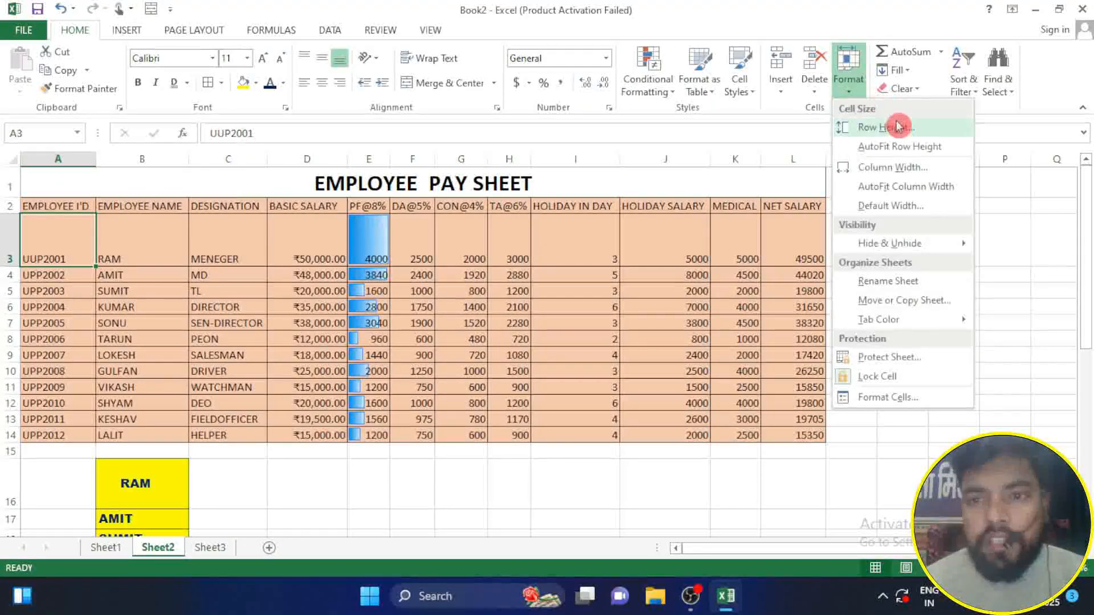
click(935, 151)
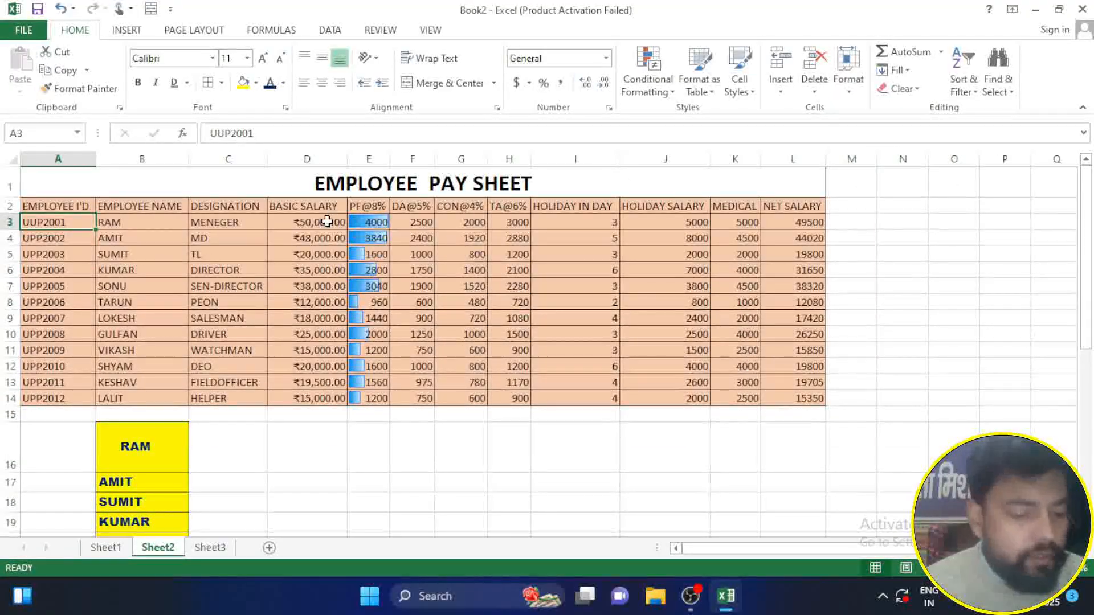
Step: Set the HOLIDAY SALARY column's width to 40, and narrow it slightly by its border
click(848, 89)
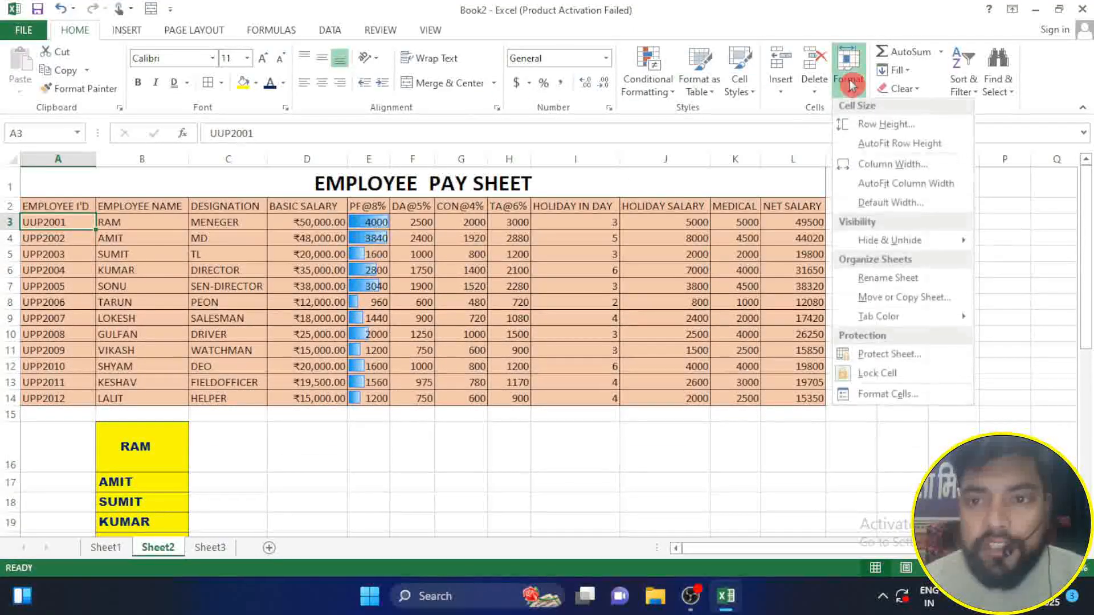
click(692, 222)
click(692, 222)
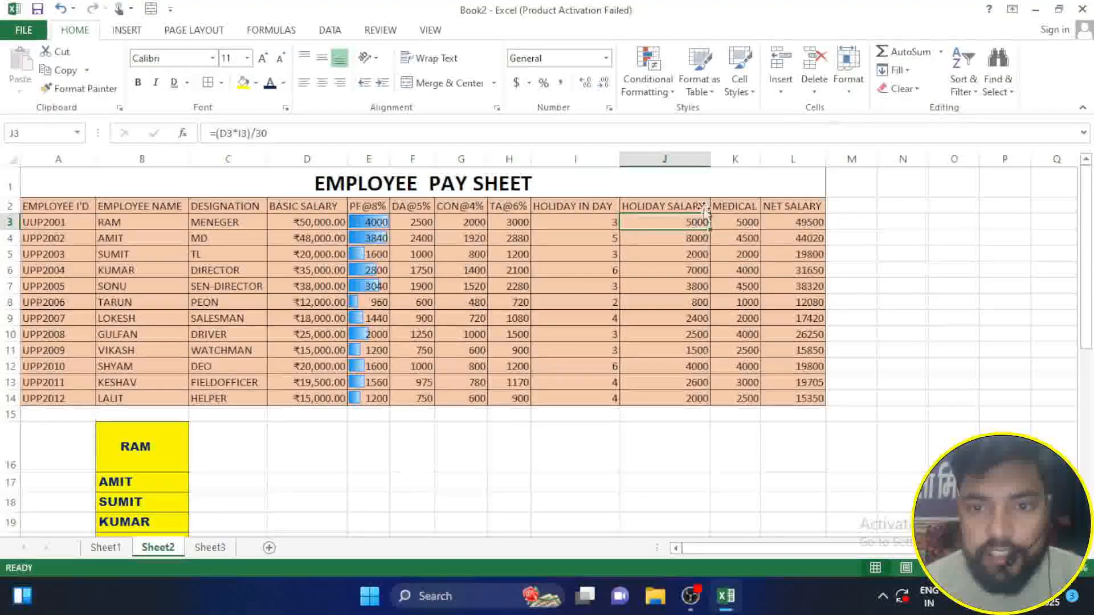
click(849, 91)
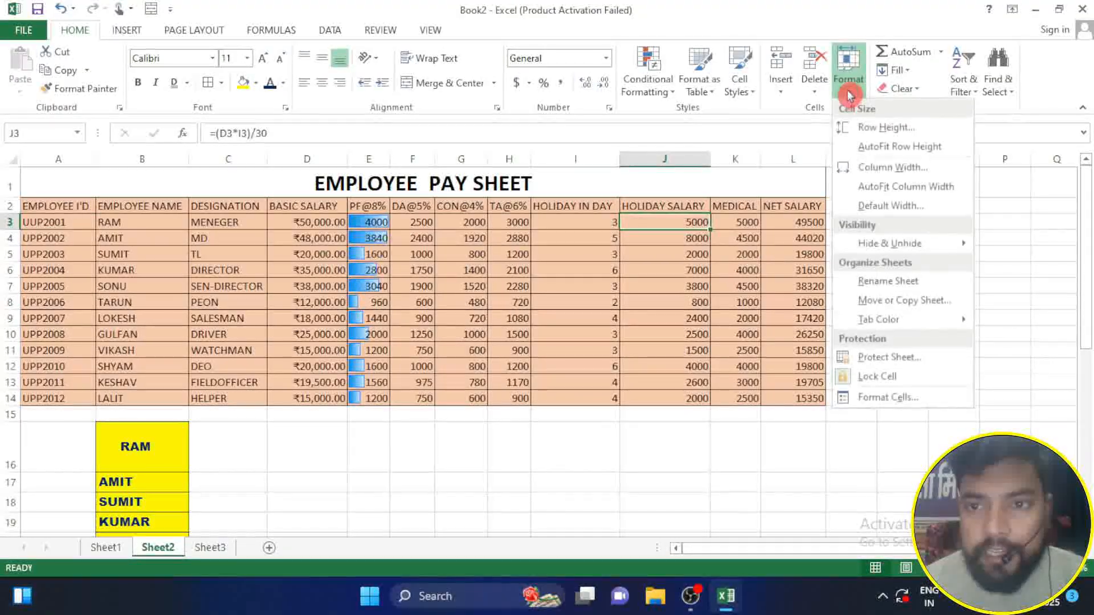
click(892, 167)
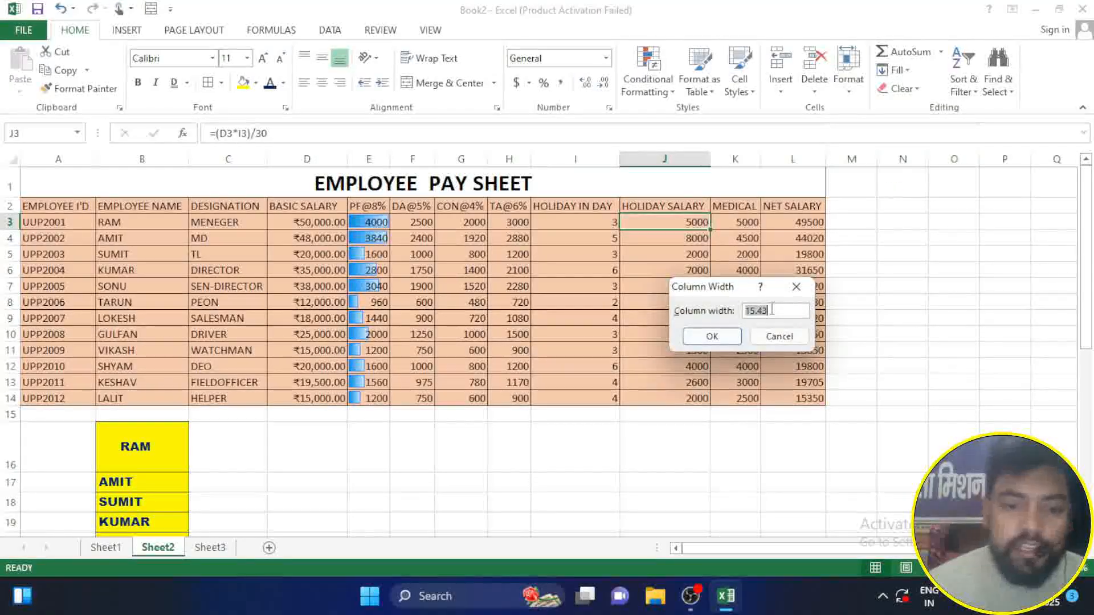
text(40)
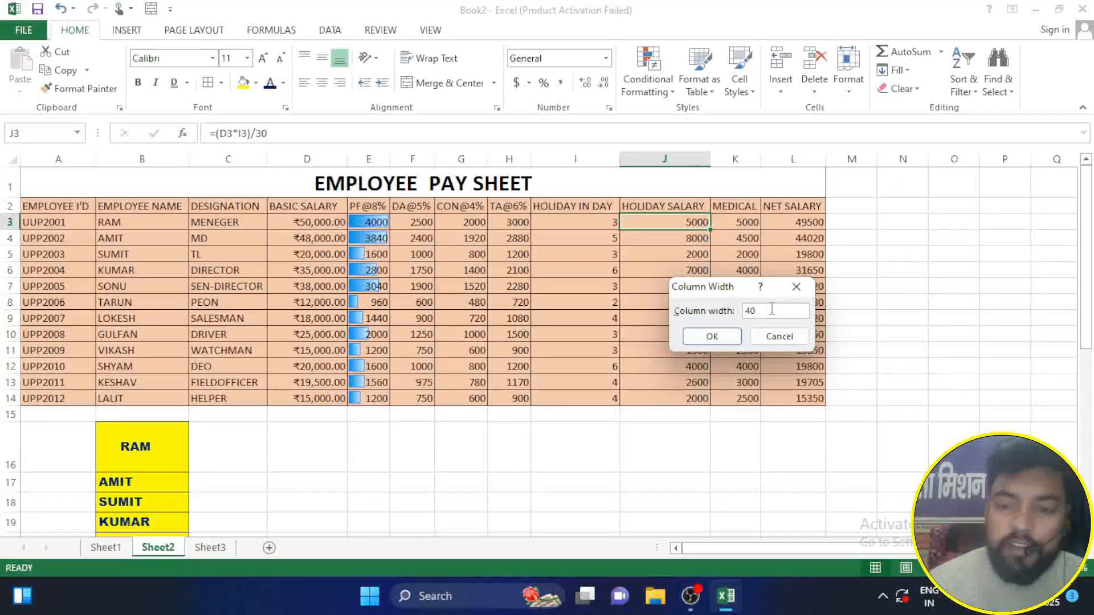
key(Return)
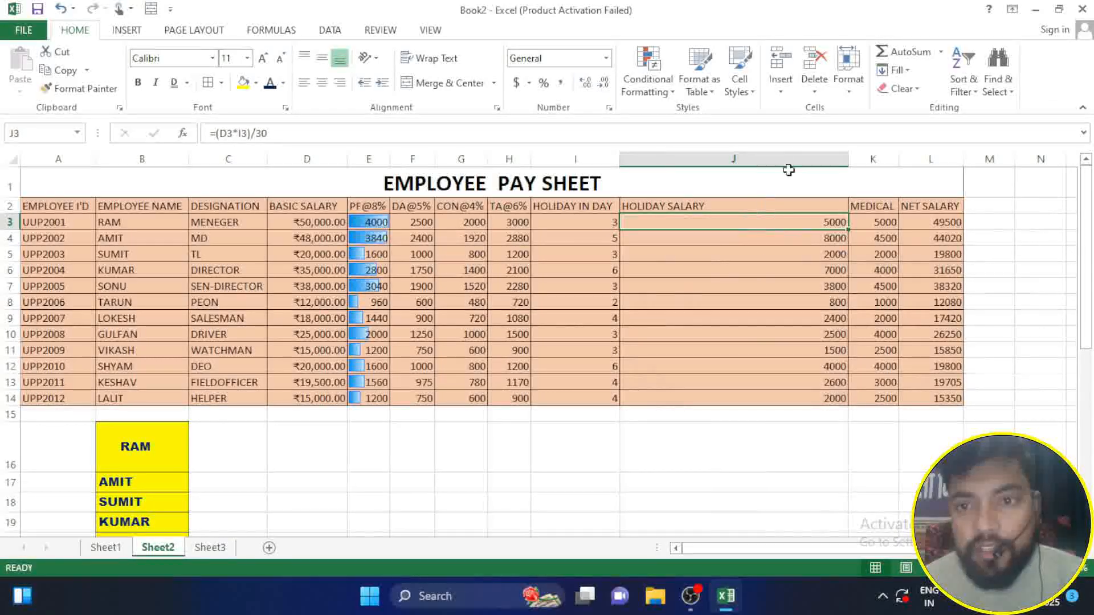
mouse_move(848, 160)
mouse_down()
mouse_move(821, 159)
mouse_move(830, 160)
mouse_up()
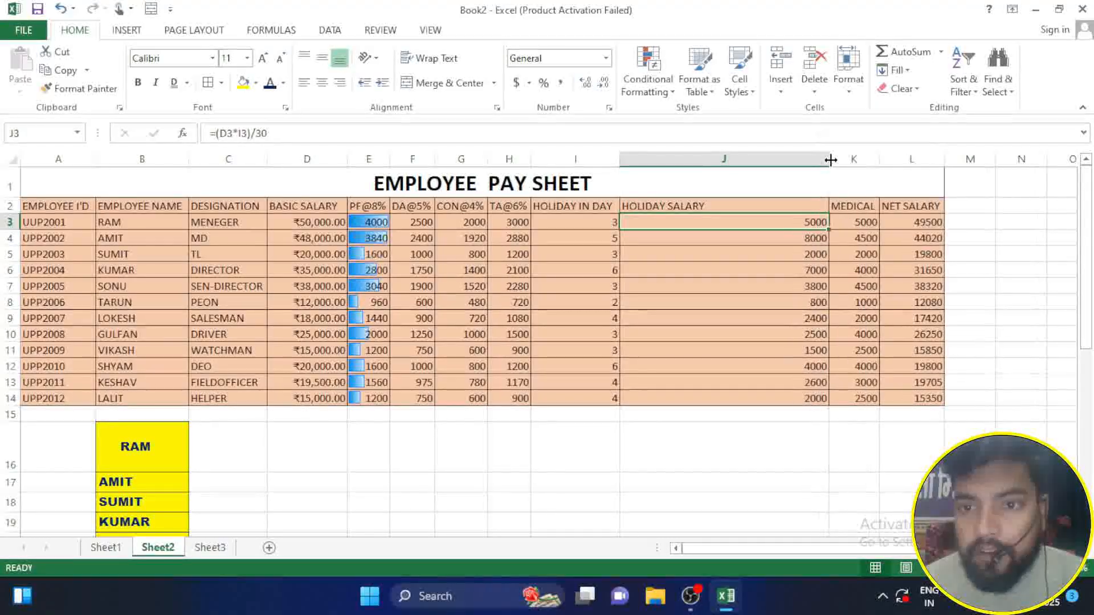
Step: Try AutoFitting the HOLIDAY SALARY column to the value in cell J3, and undo it
click(849, 73)
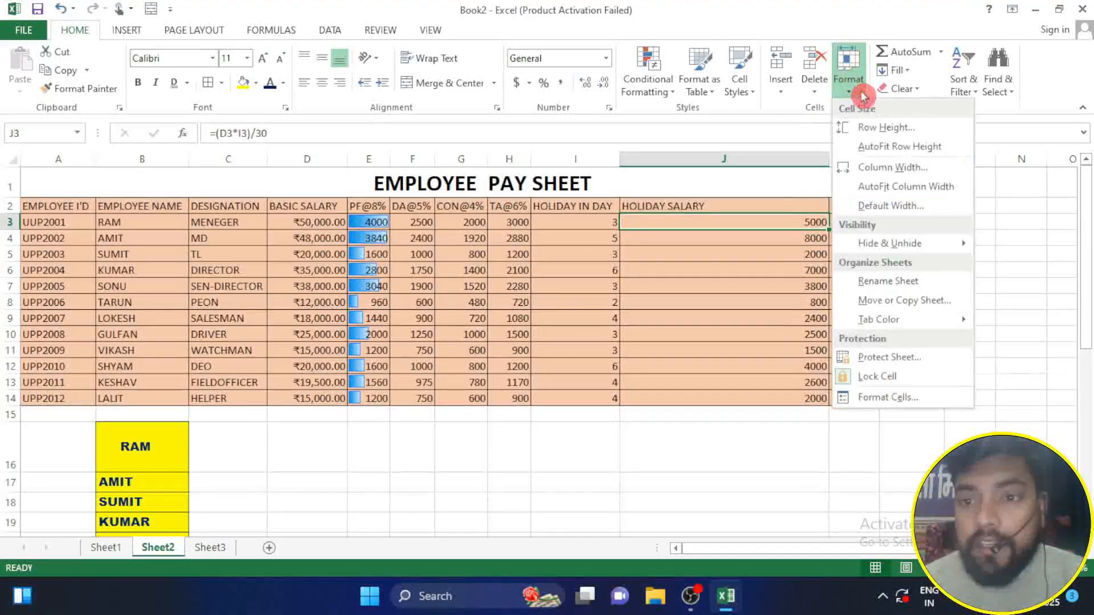
click(905, 188)
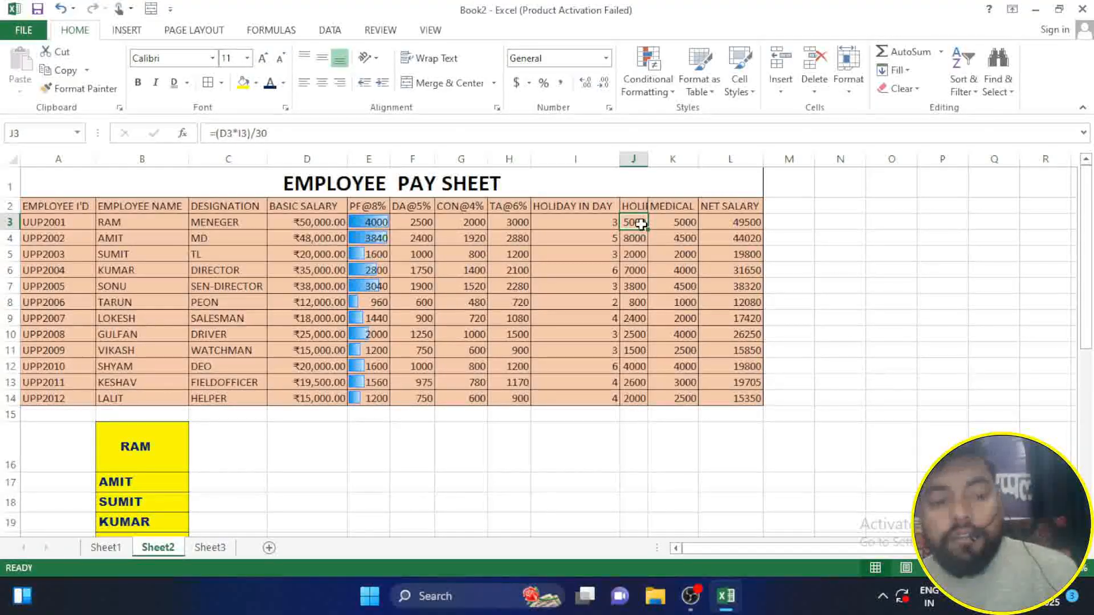
key(ctrl+z)
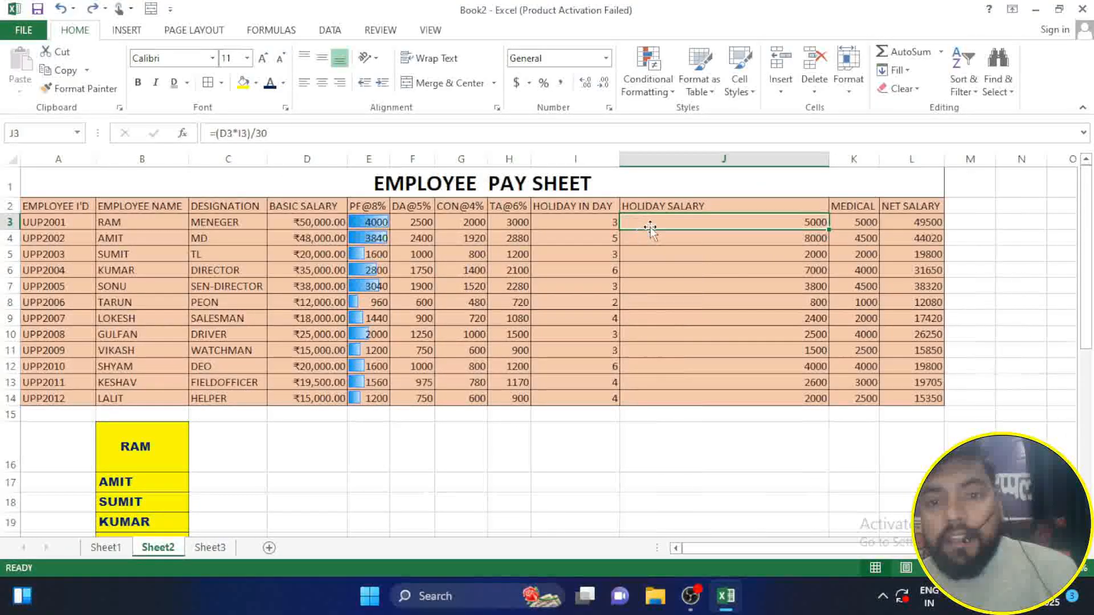
Step: AutoFit the HOLIDAY SALARY column's width to its header in cell J2
click(675, 204)
click(850, 91)
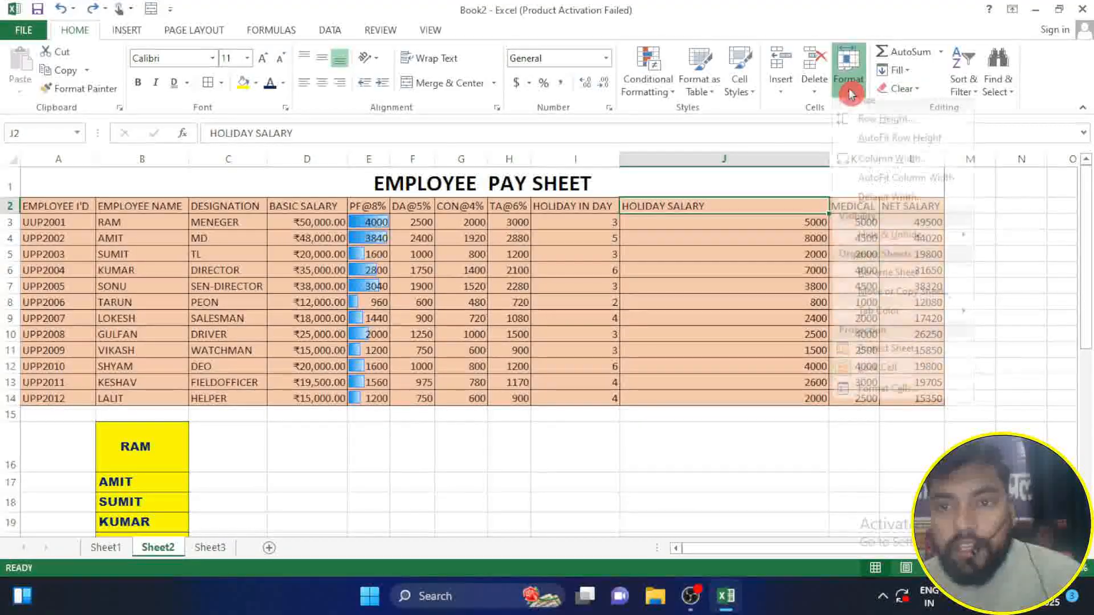
click(877, 179)
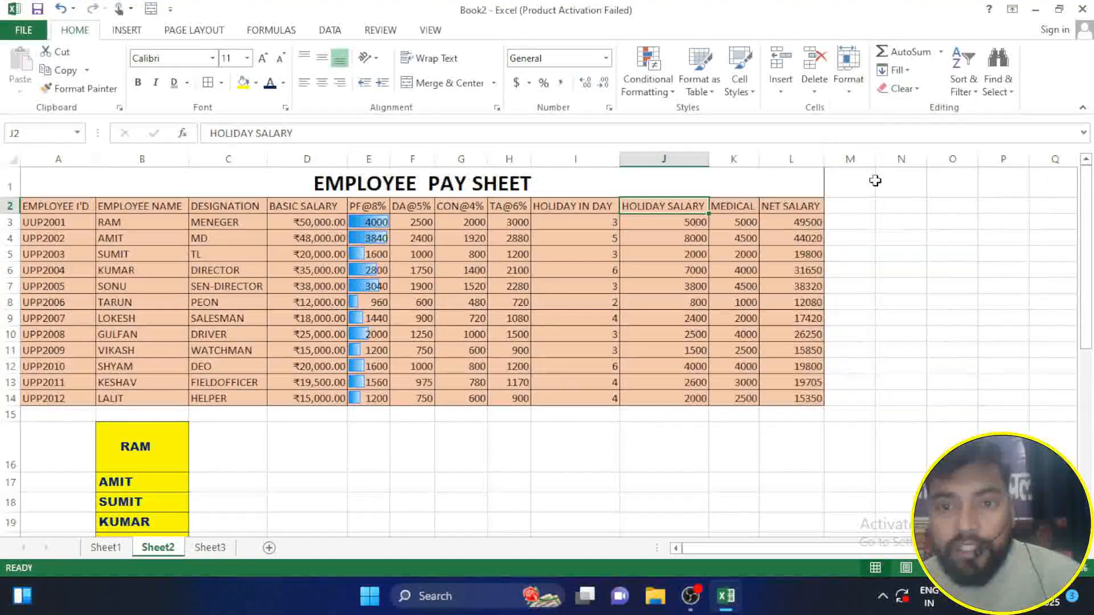
Step: Apply the standard column width of 8.43 as the sheet's default width
click(677, 442)
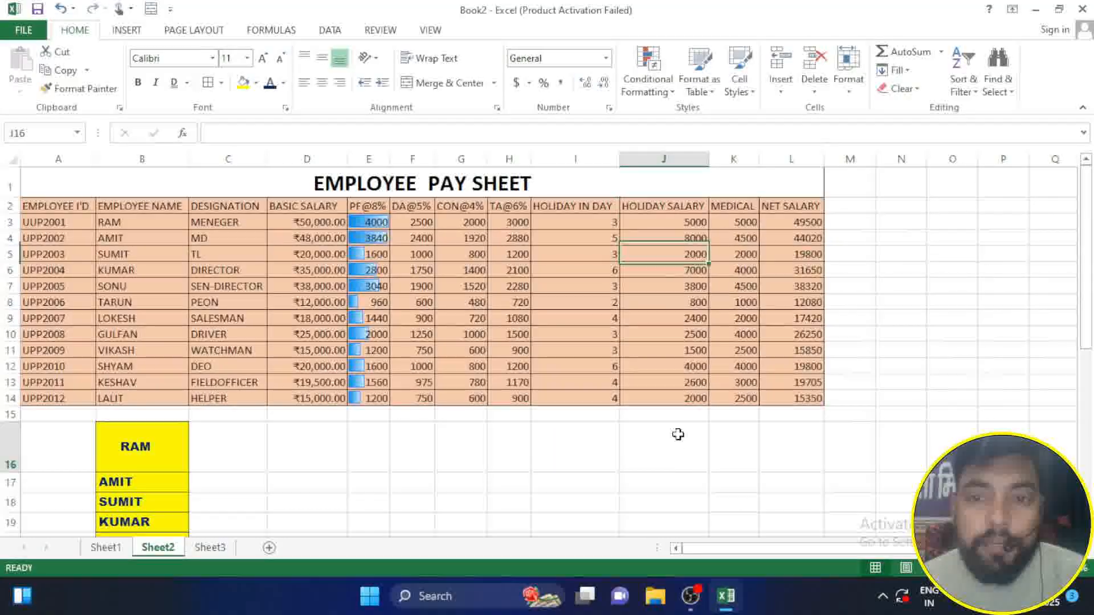
click(855, 93)
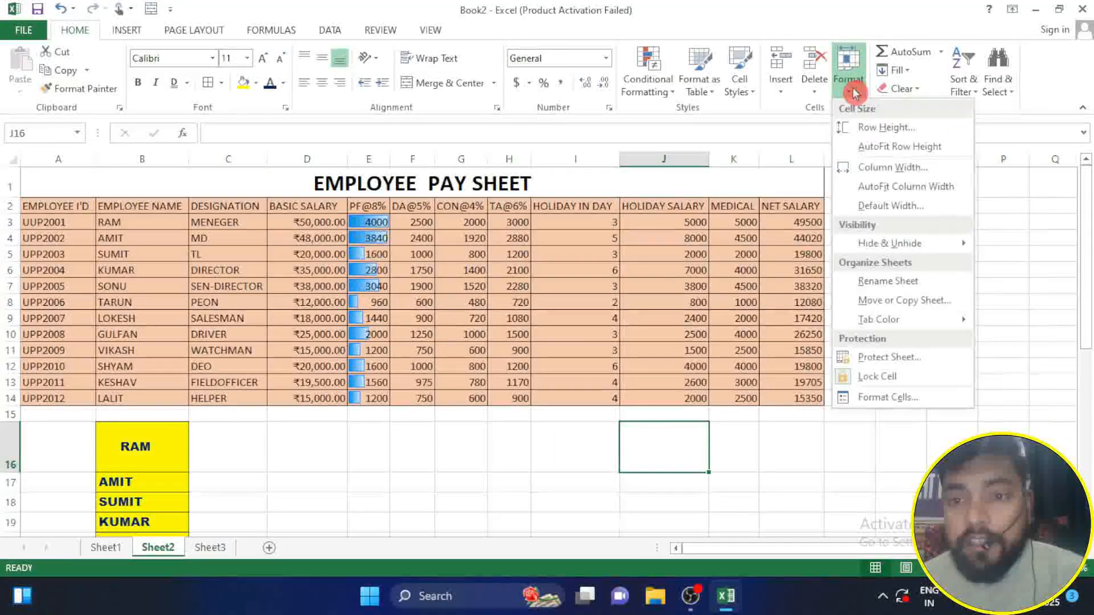
click(890, 206)
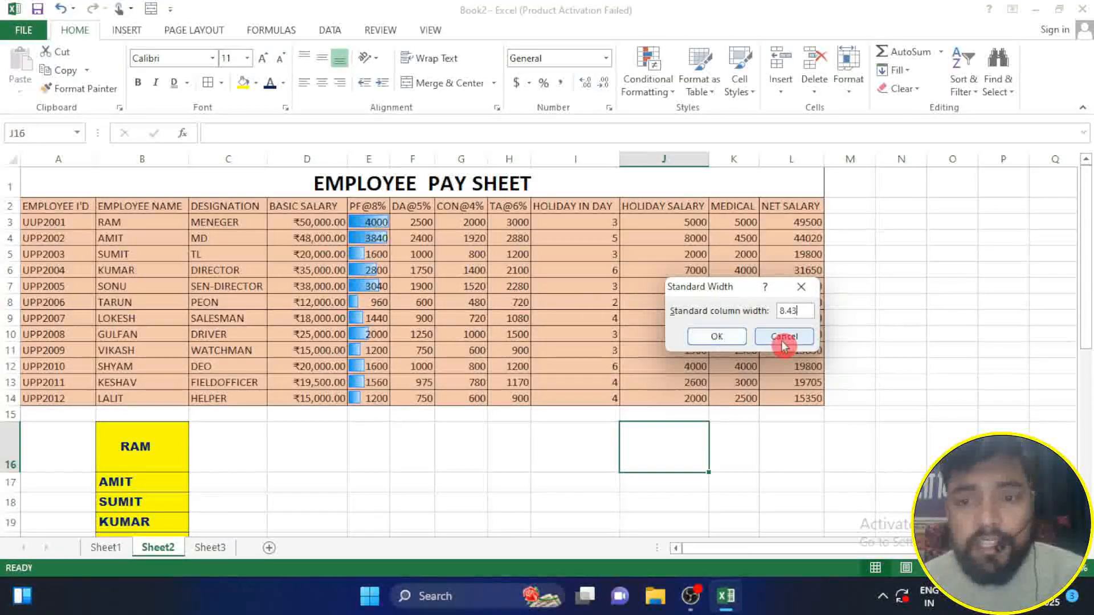
click(729, 339)
Step: Hide rows 4 to 8 of the employee pay sheet
click(849, 80)
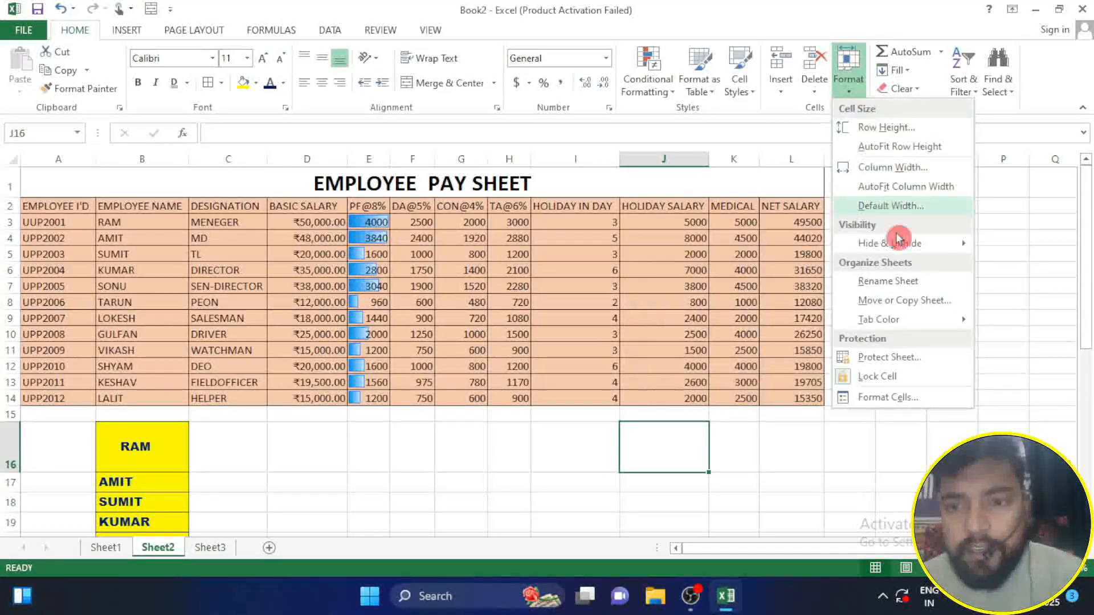
mouse_move(897, 245)
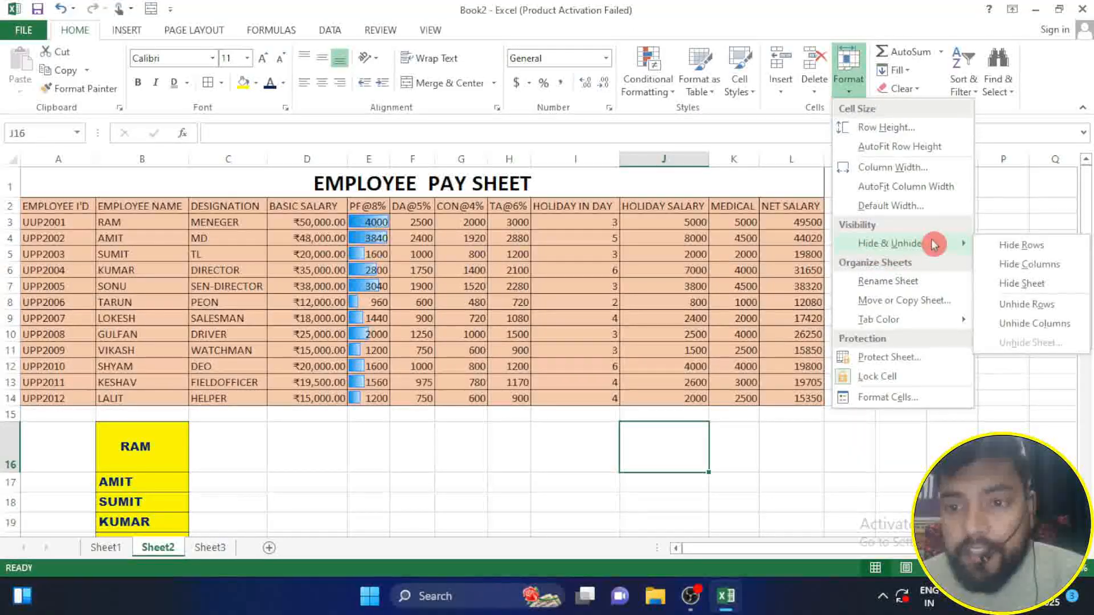
click(823, 456)
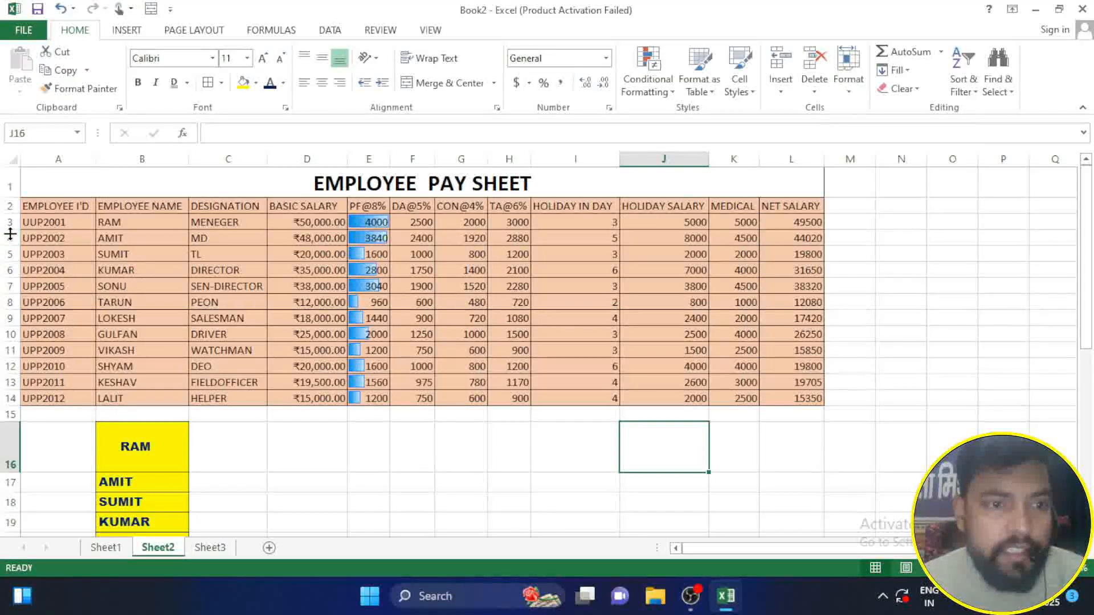
drag(5, 240, 5, 302)
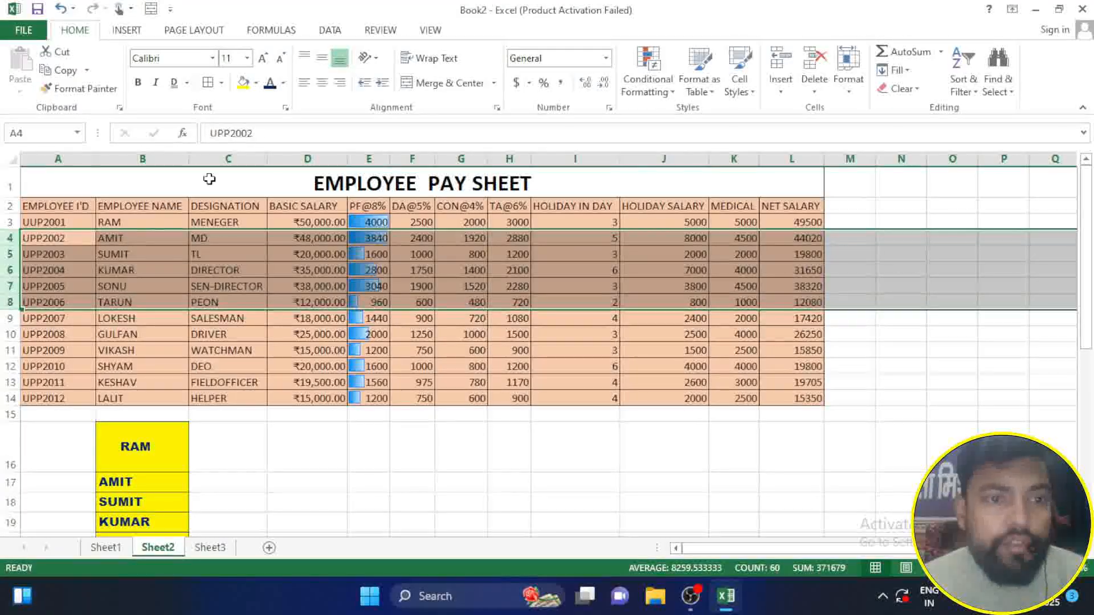
click(849, 86)
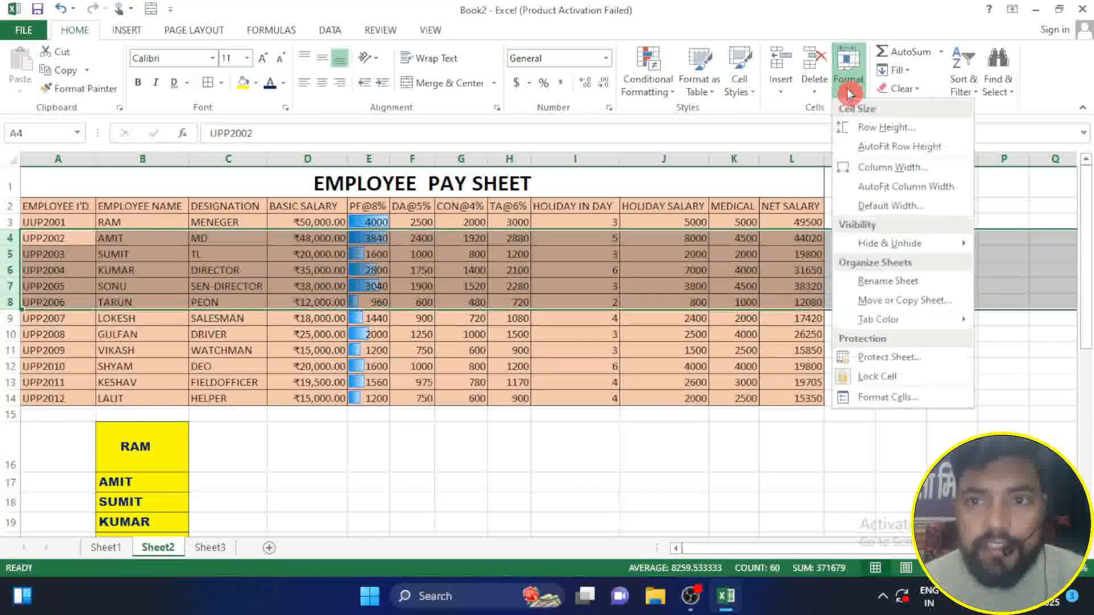
click(888, 244)
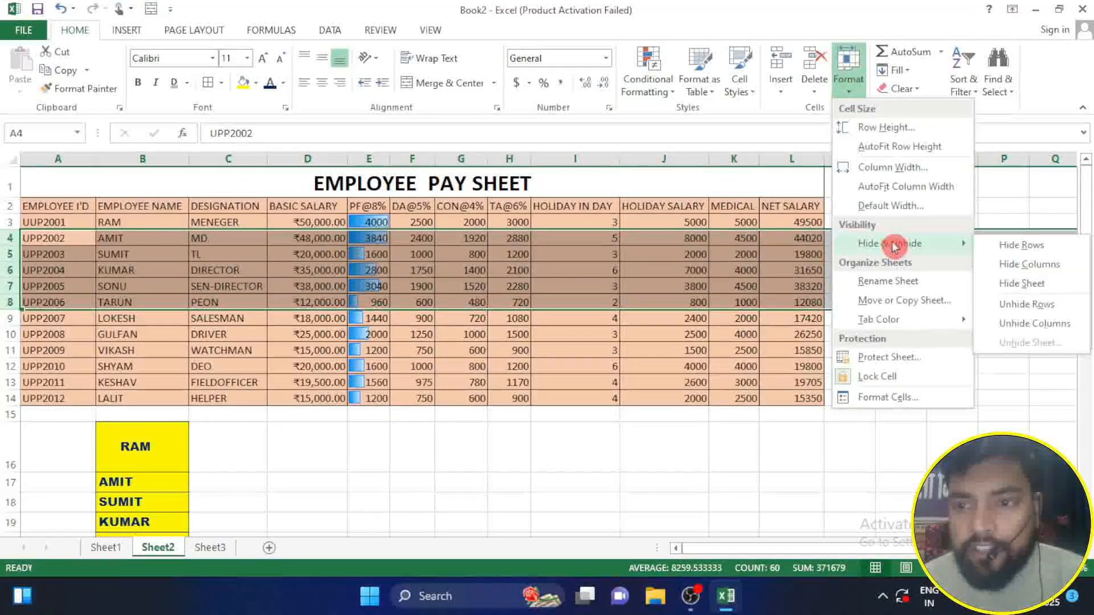
click(1037, 251)
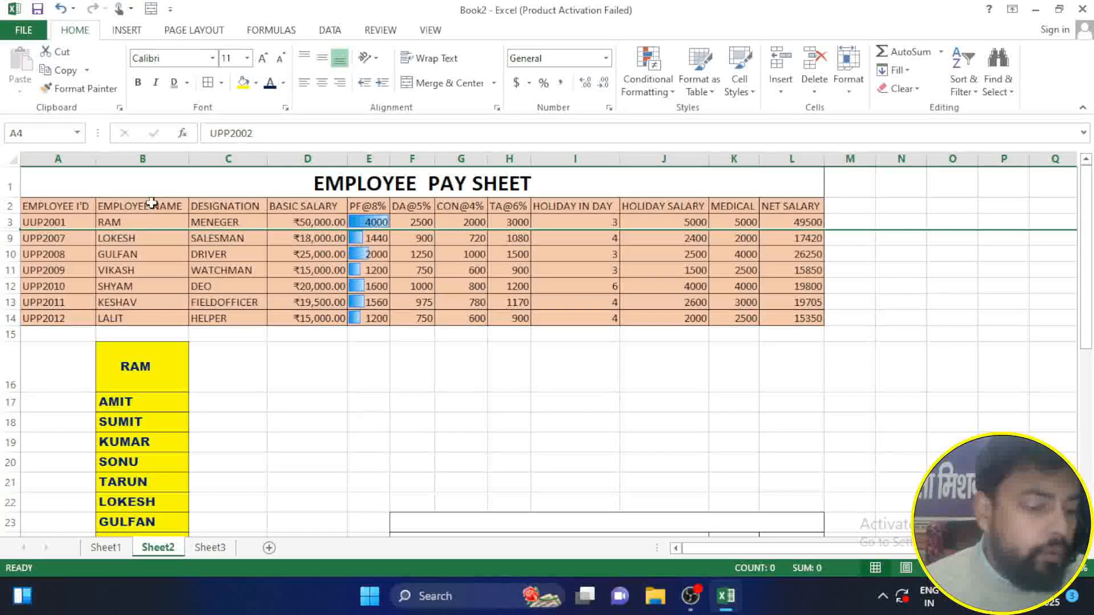
Step: Unhide the hidden rows between rows 3 and 9
click(848, 92)
mouse_move(905, 255)
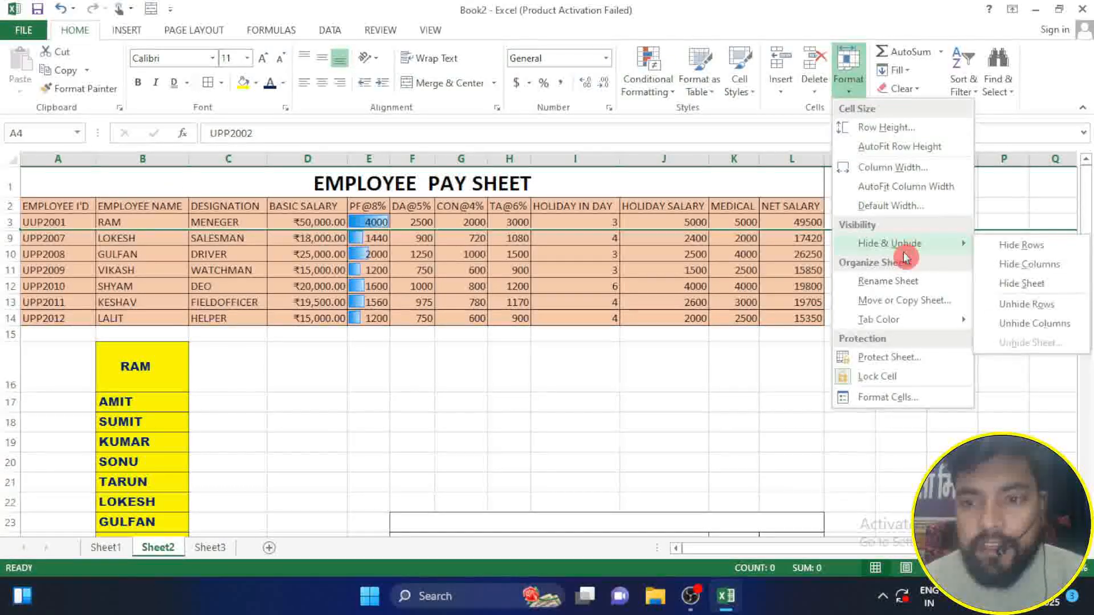
click(1029, 311)
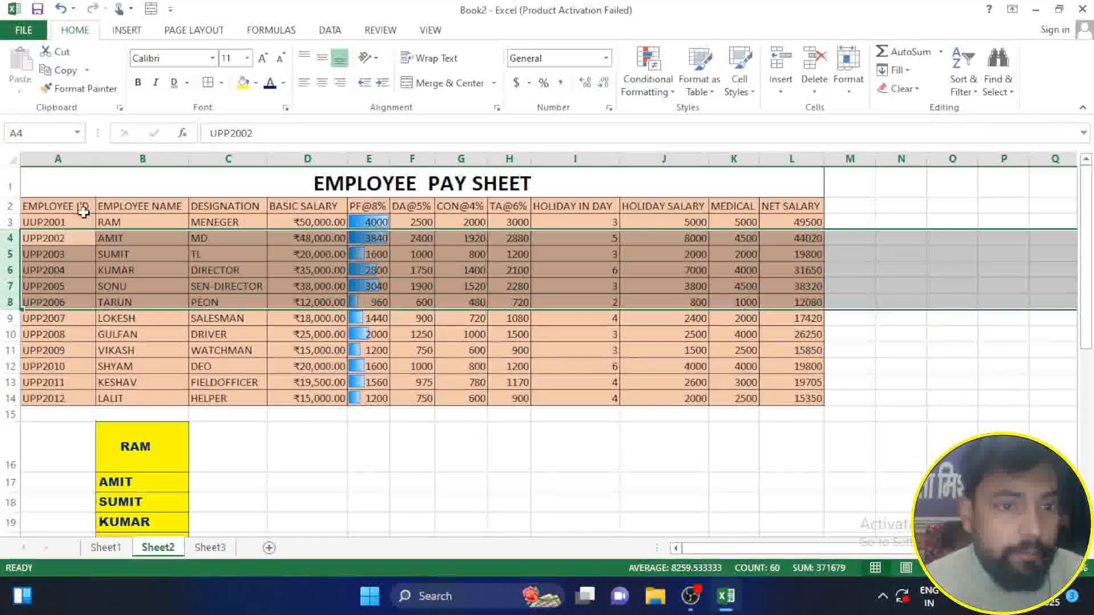
Step: Hide columns D to G of the employee pay sheet
click(439, 456)
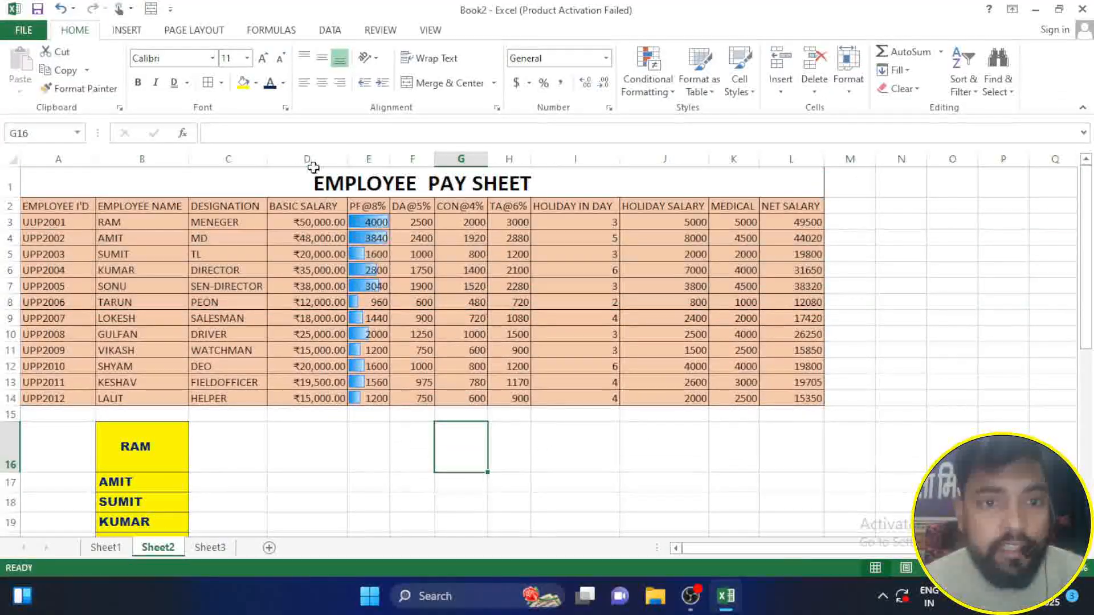
drag(307, 158, 488, 156)
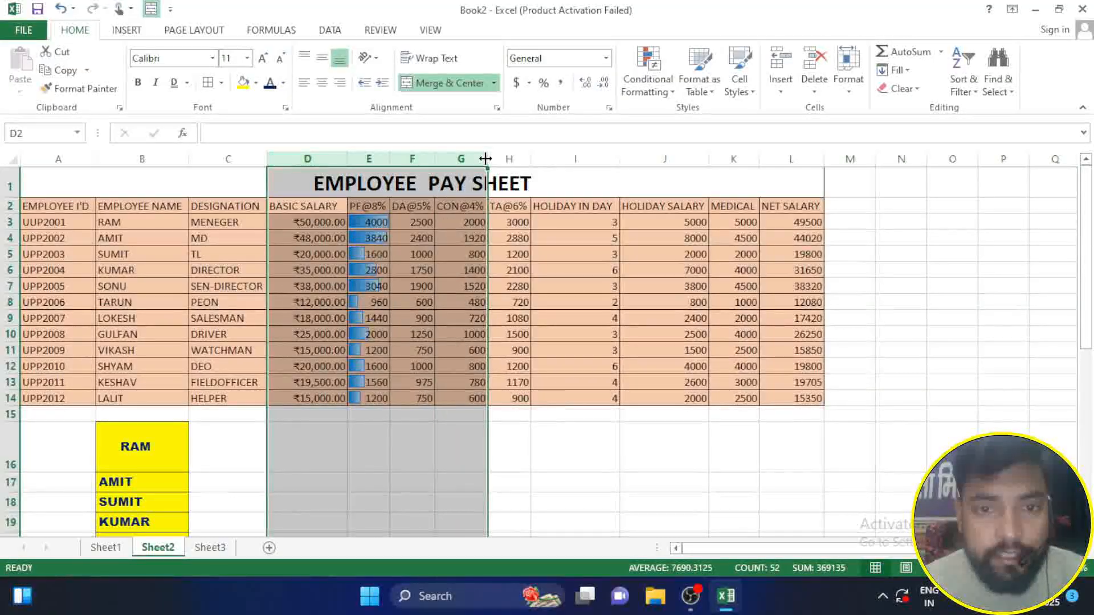
click(849, 85)
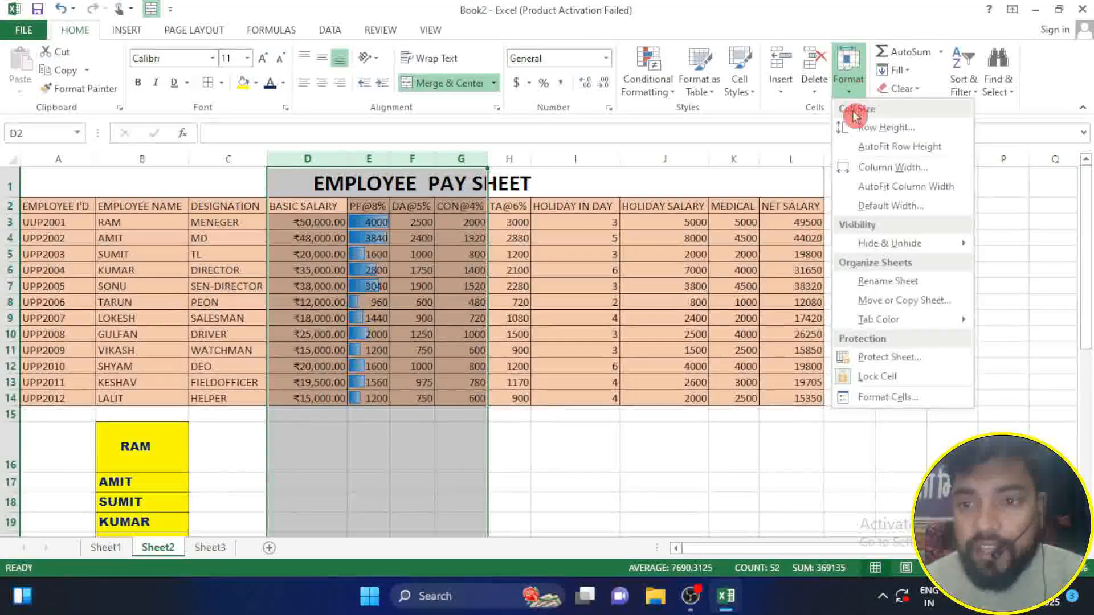
mouse_move(896, 249)
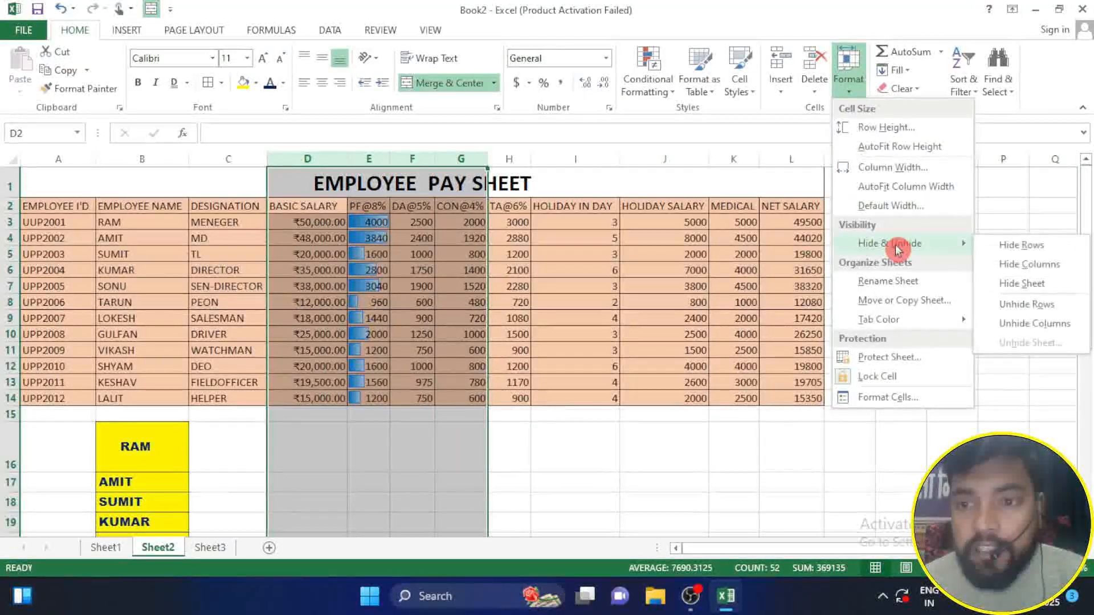
click(1065, 269)
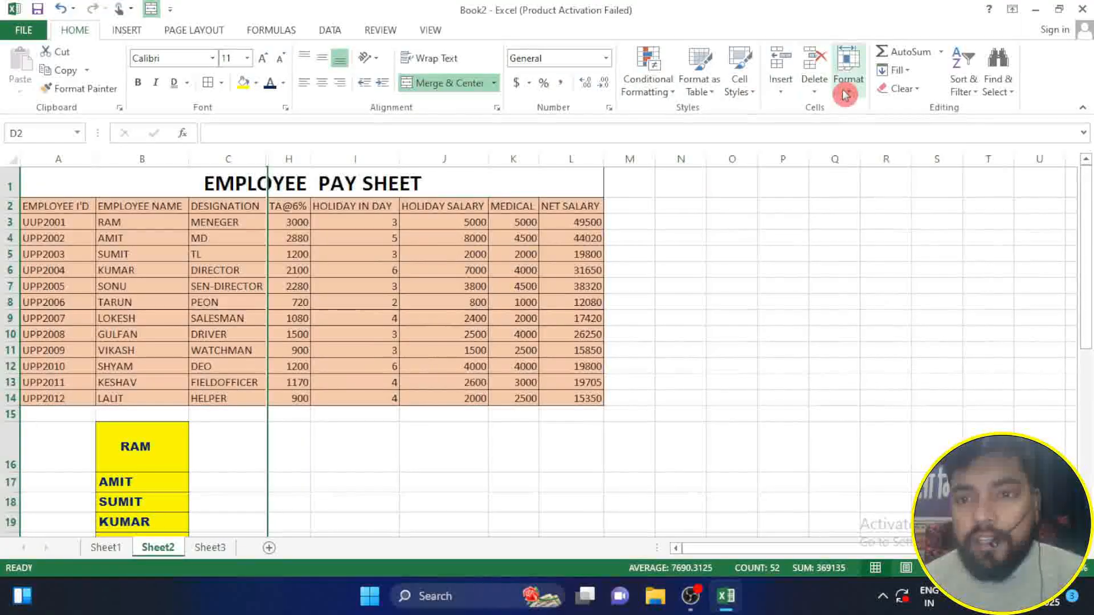
Step: Unhide the hidden columns between columns C and H
click(849, 71)
mouse_move(878, 244)
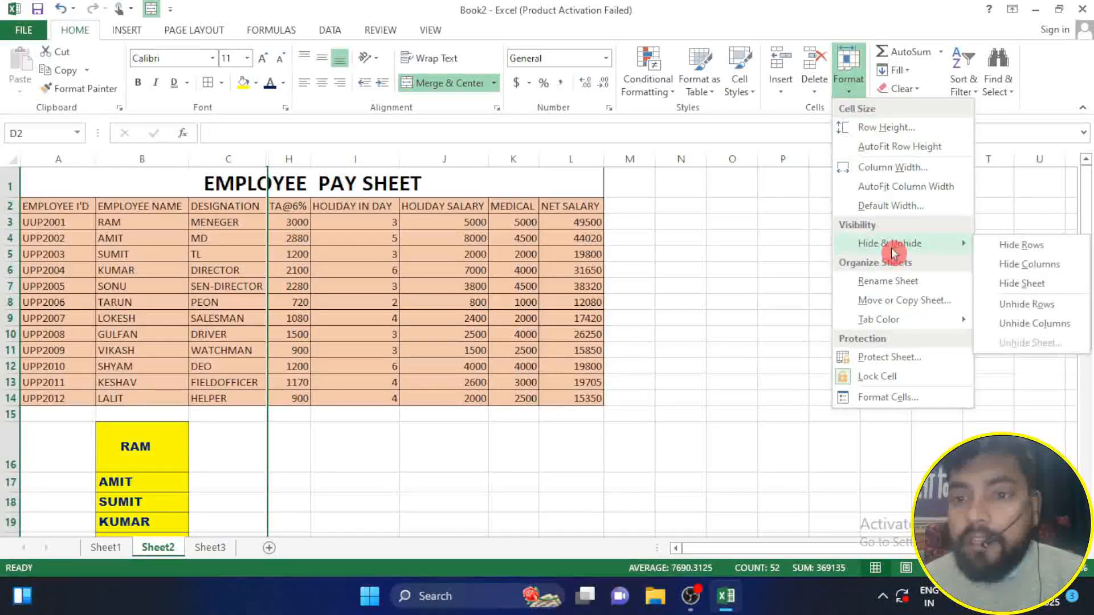
click(1027, 330)
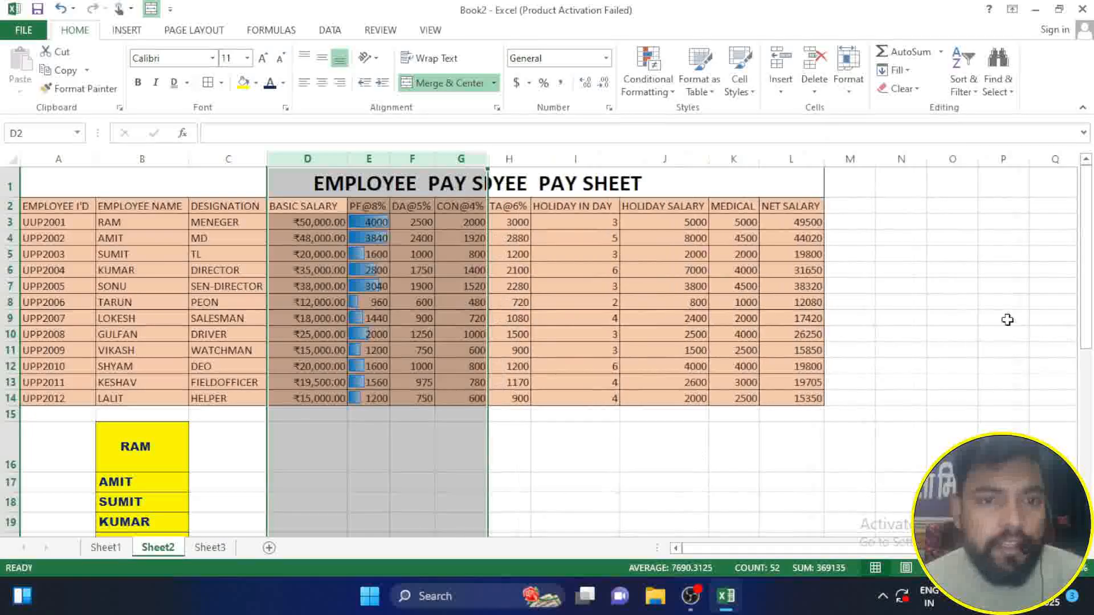
click(655, 501)
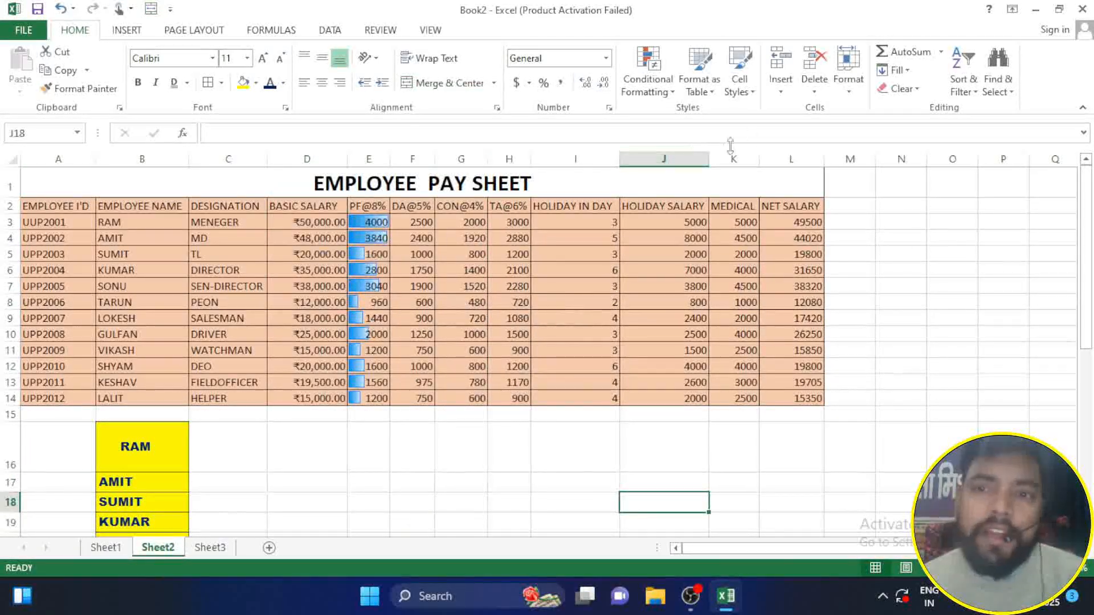
Step: Hide the Sheet2 worksheet holding the pay sheet and look through the remaining Sheet1 and Sheet3
click(848, 91)
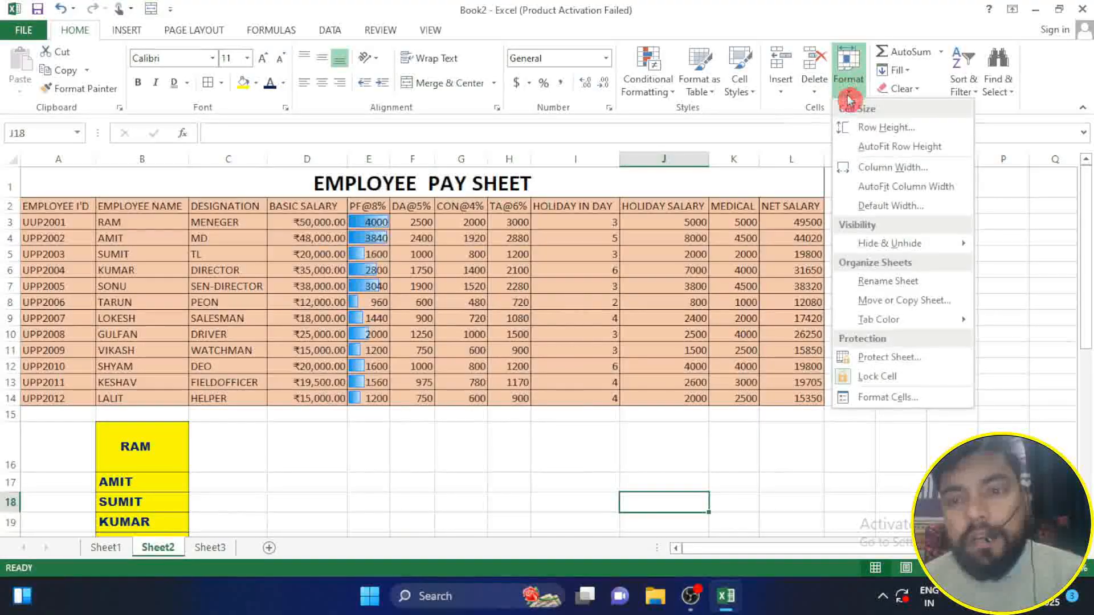
click(867, 251)
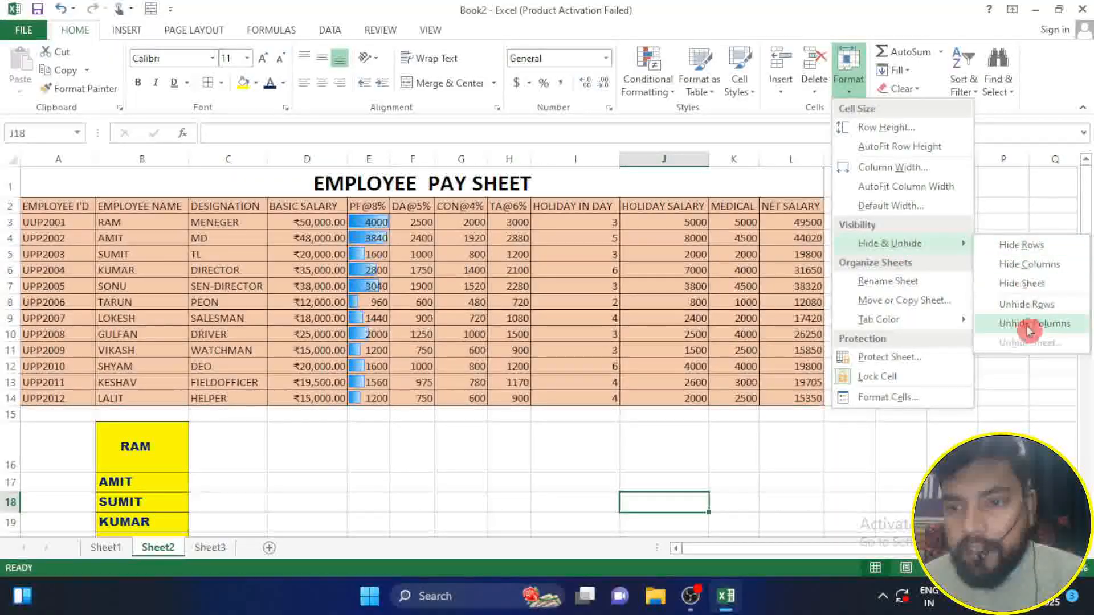
click(1022, 283)
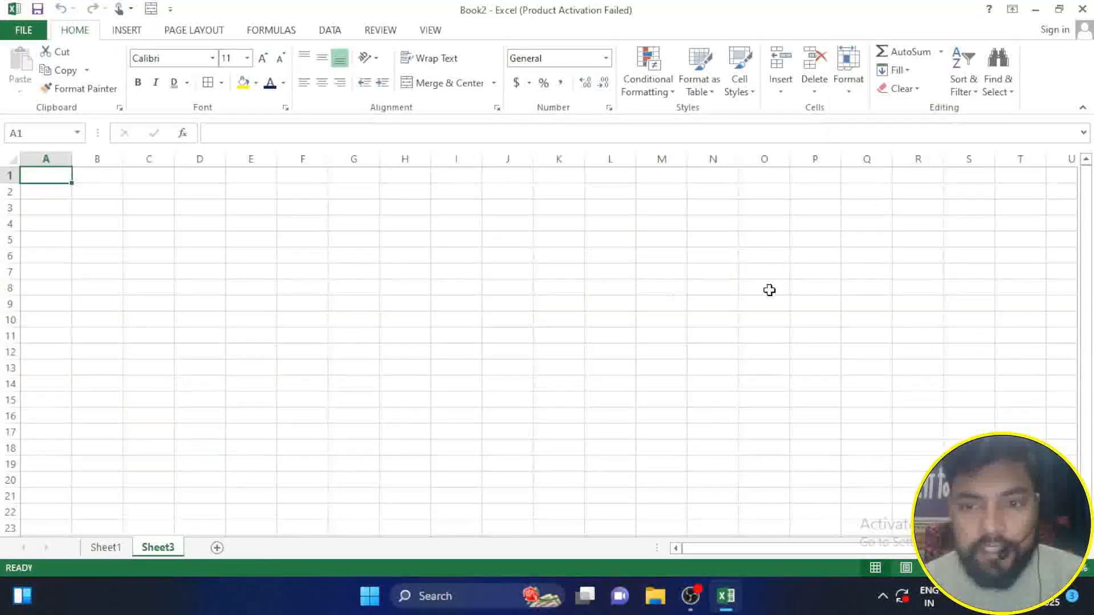
click(106, 548)
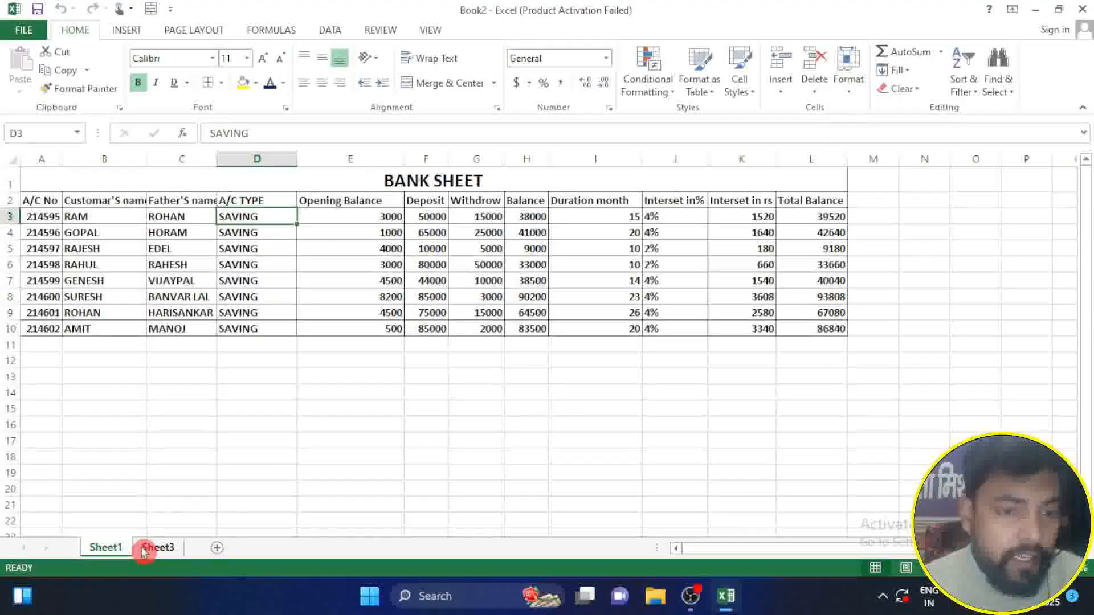
click(140, 553)
click(128, 552)
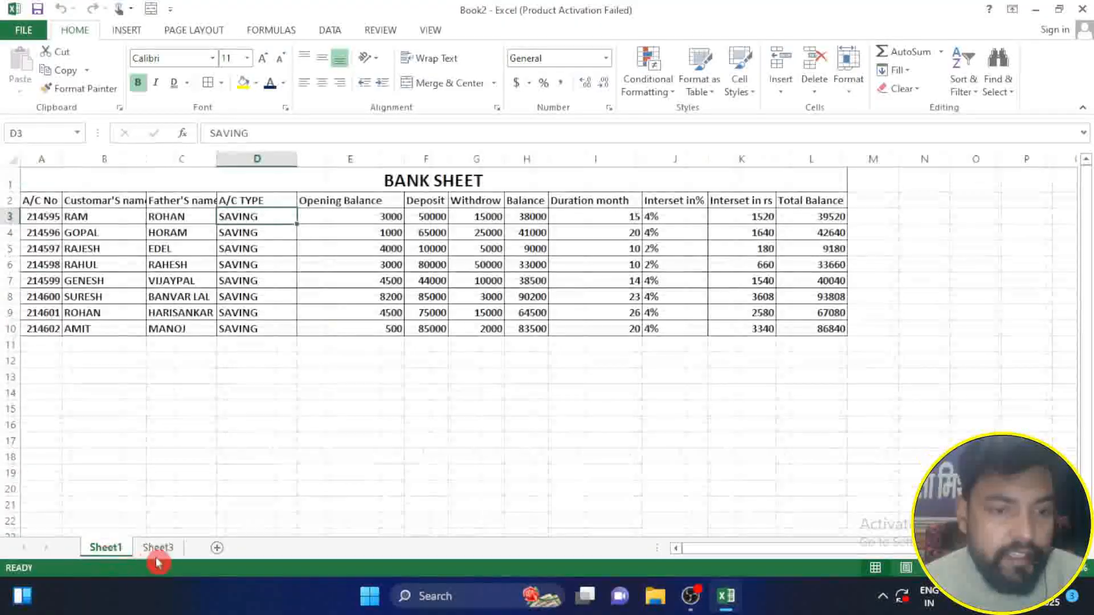
click(153, 552)
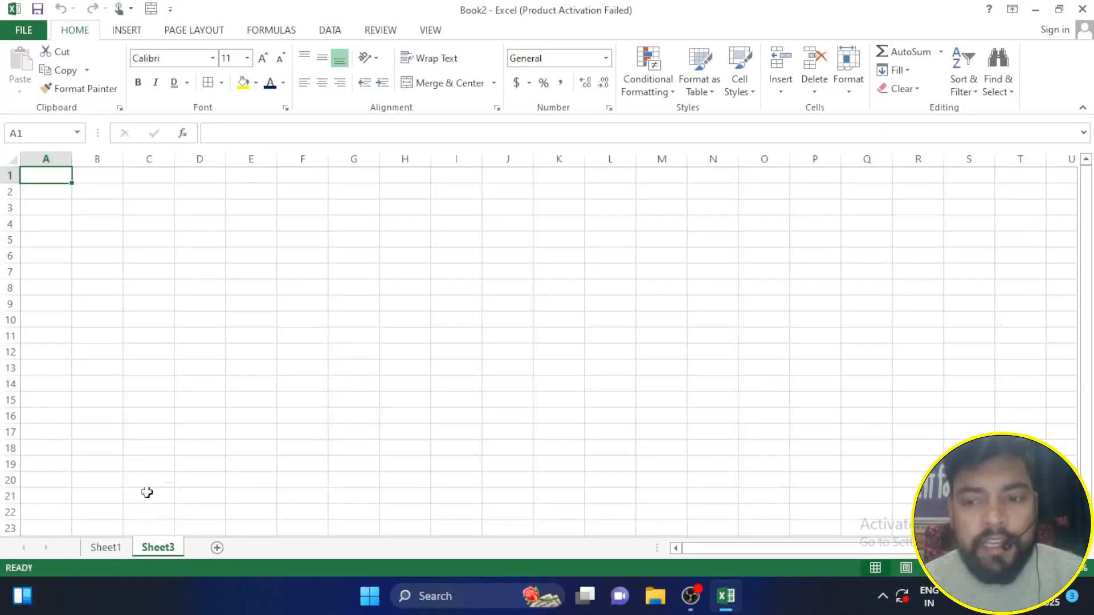
Step: Unhide the Sheet2 worksheet to bring back the employee pay sheet
click(852, 90)
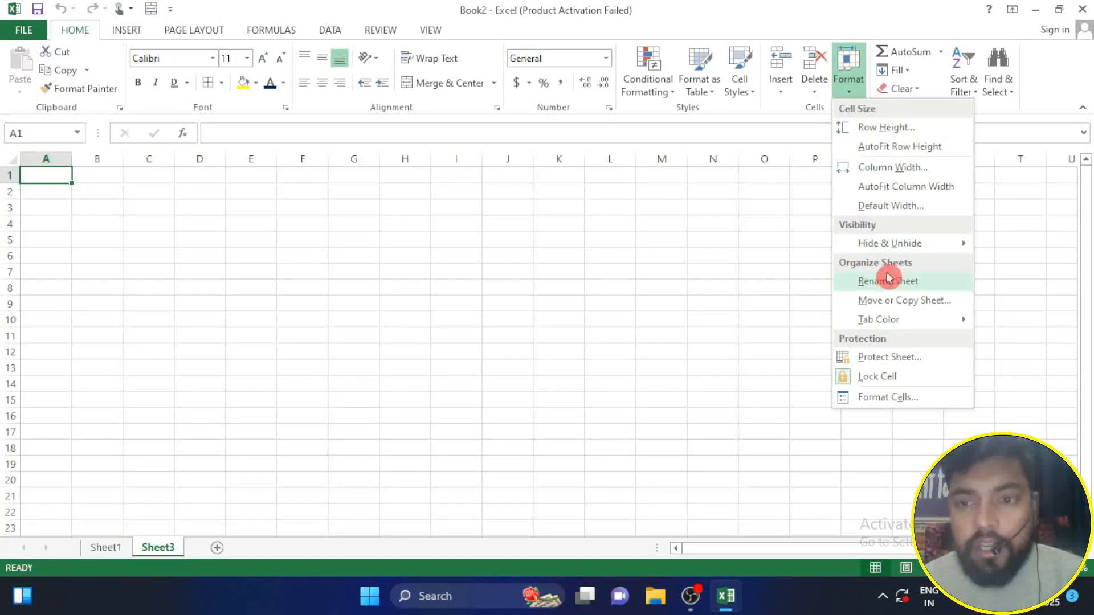
mouse_move(890, 242)
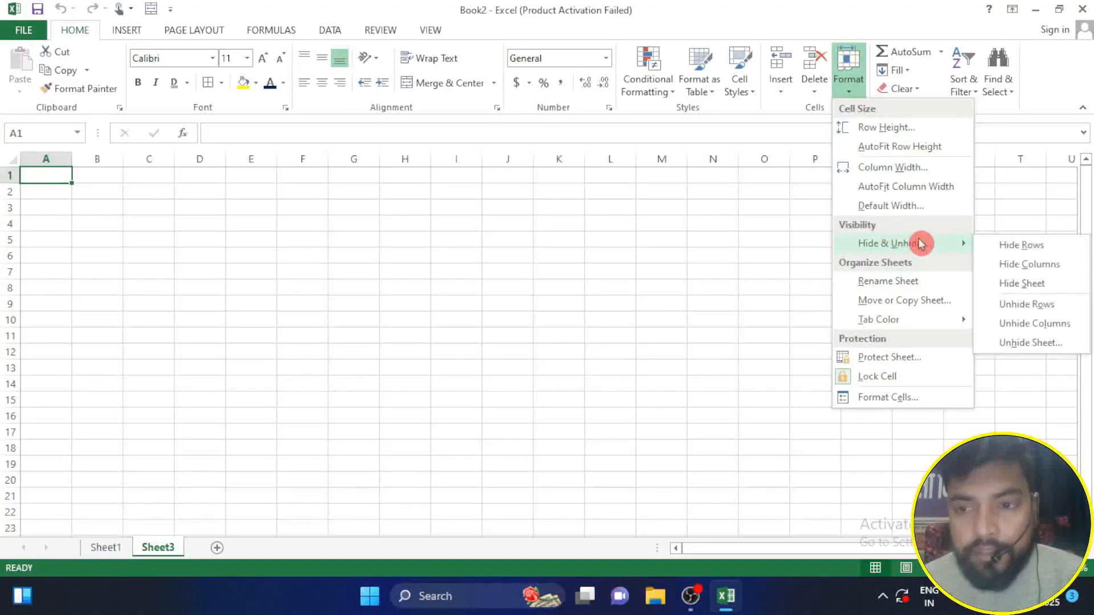
click(1029, 345)
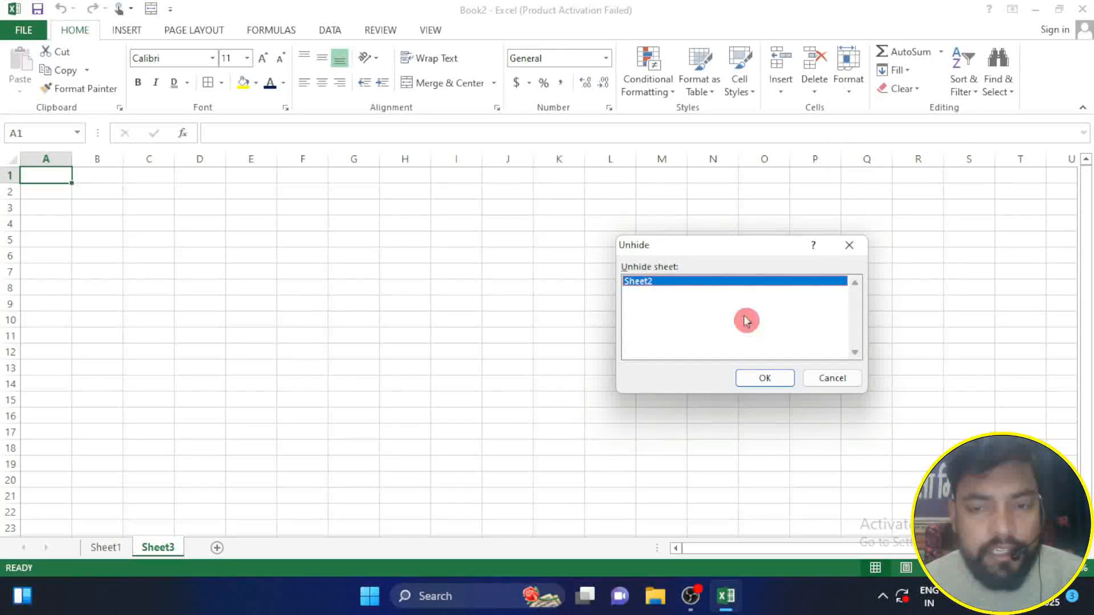
click(759, 383)
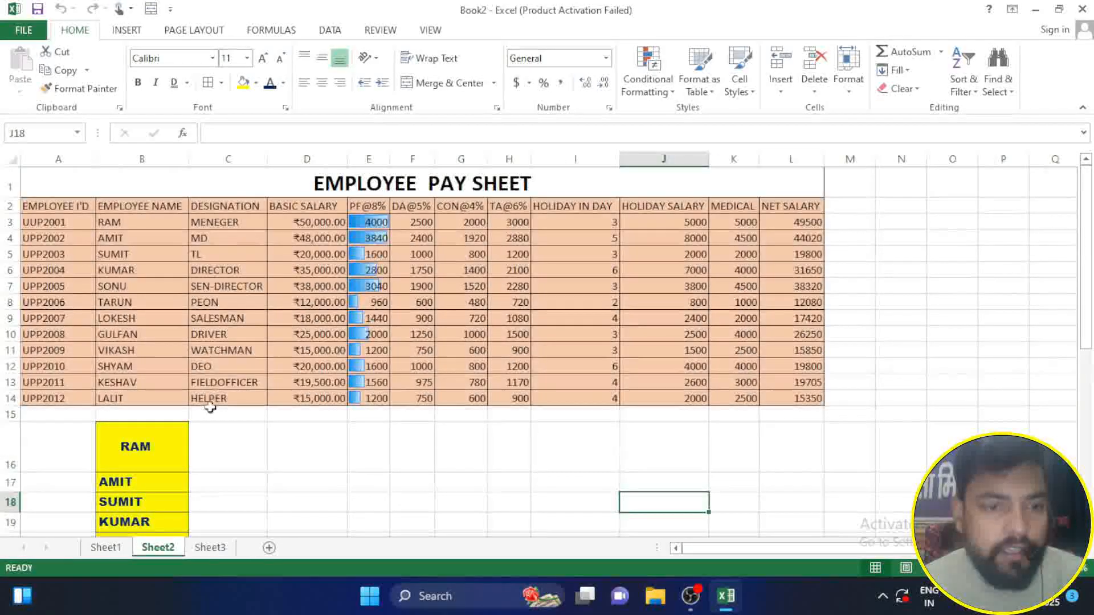
click(393, 421)
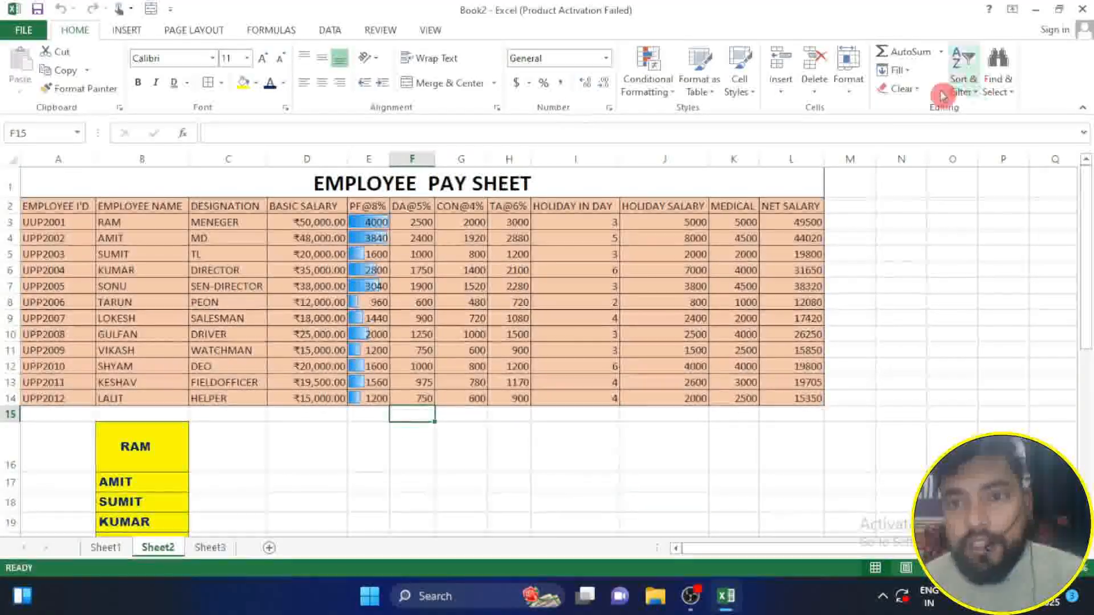
Step: Rename the Sheet2 worksheet with a person's full name in capital letters
click(847, 69)
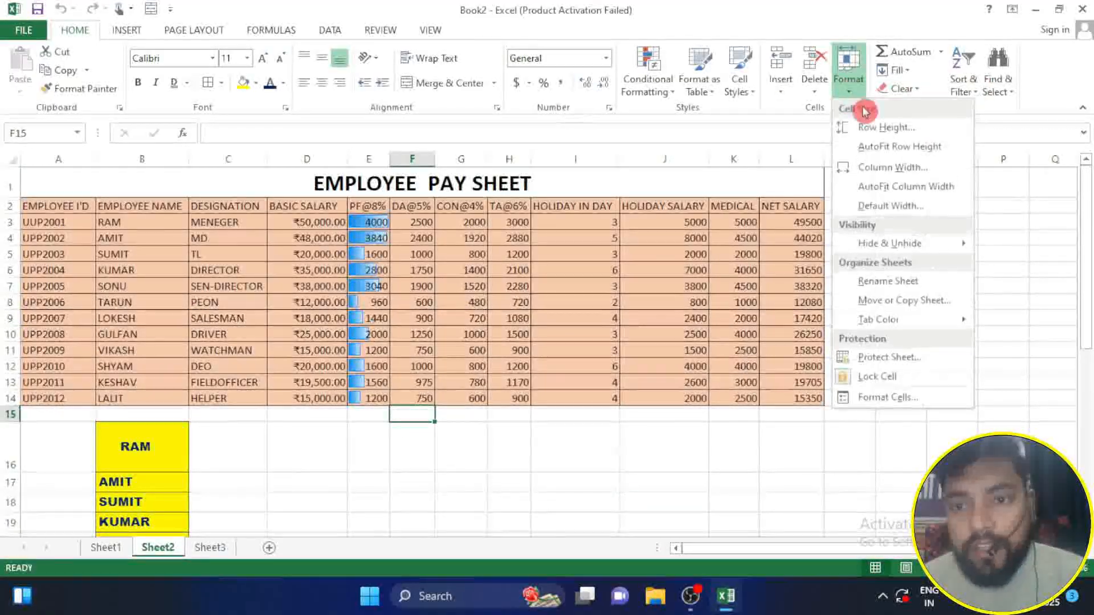
click(915, 282)
click(913, 283)
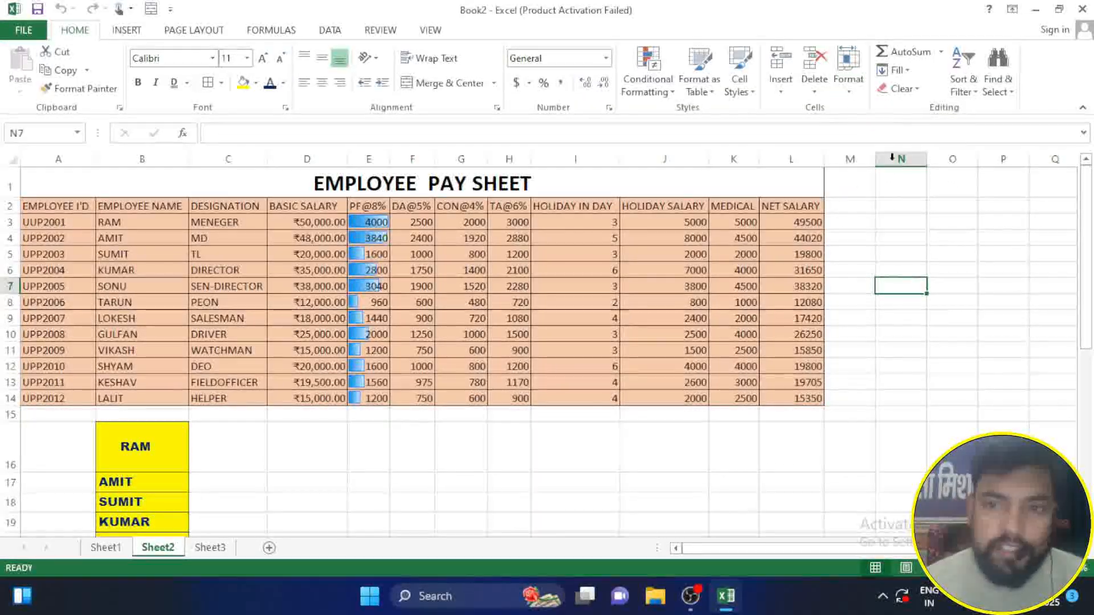
click(848, 94)
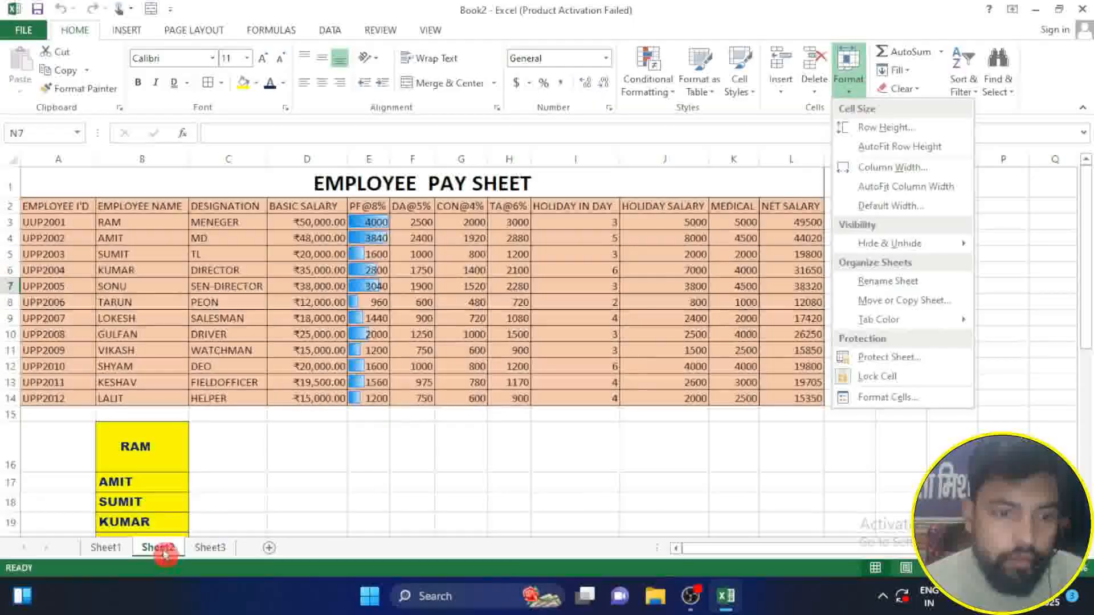
click(890, 283)
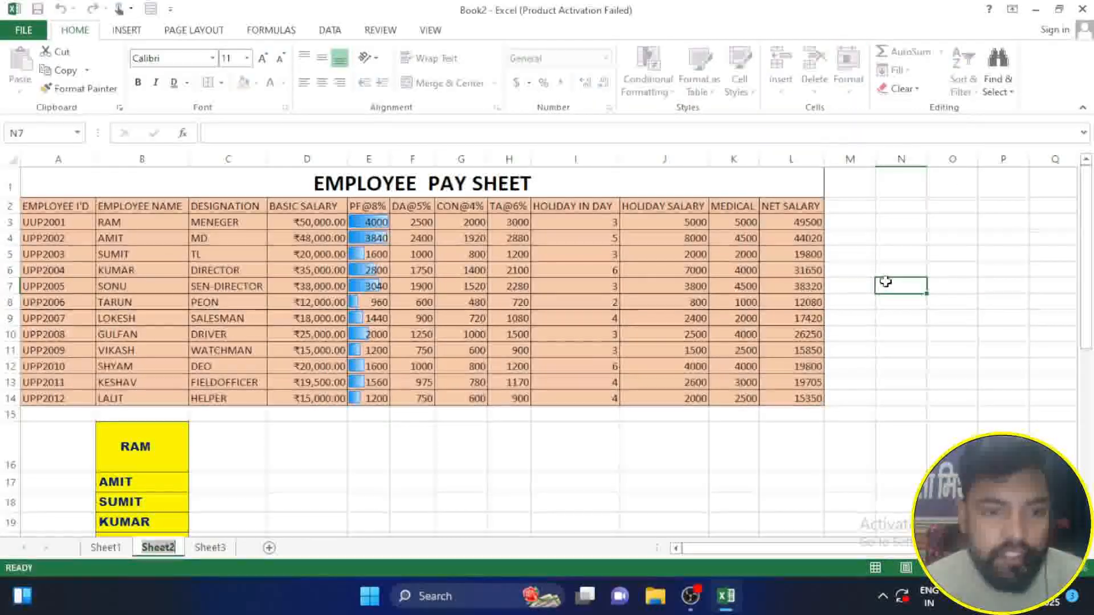
key(BackSpace)
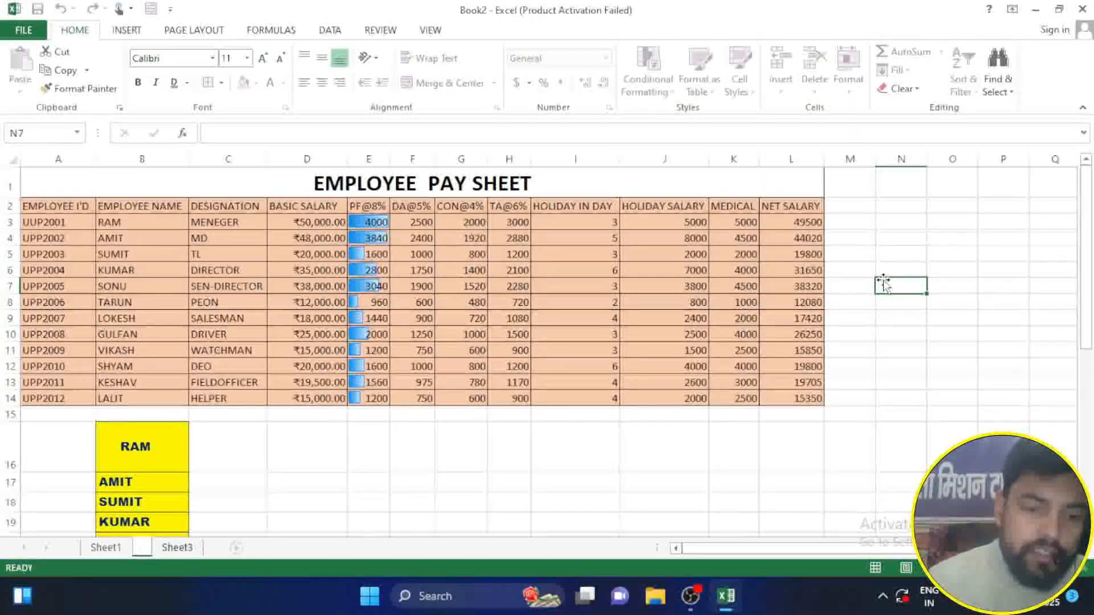
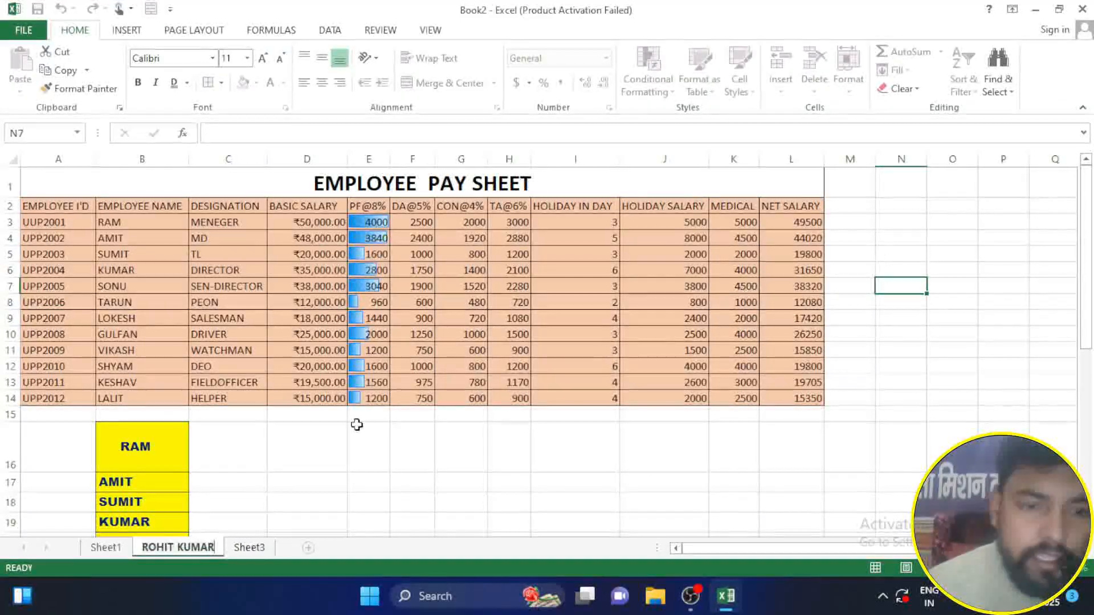
click(356, 426)
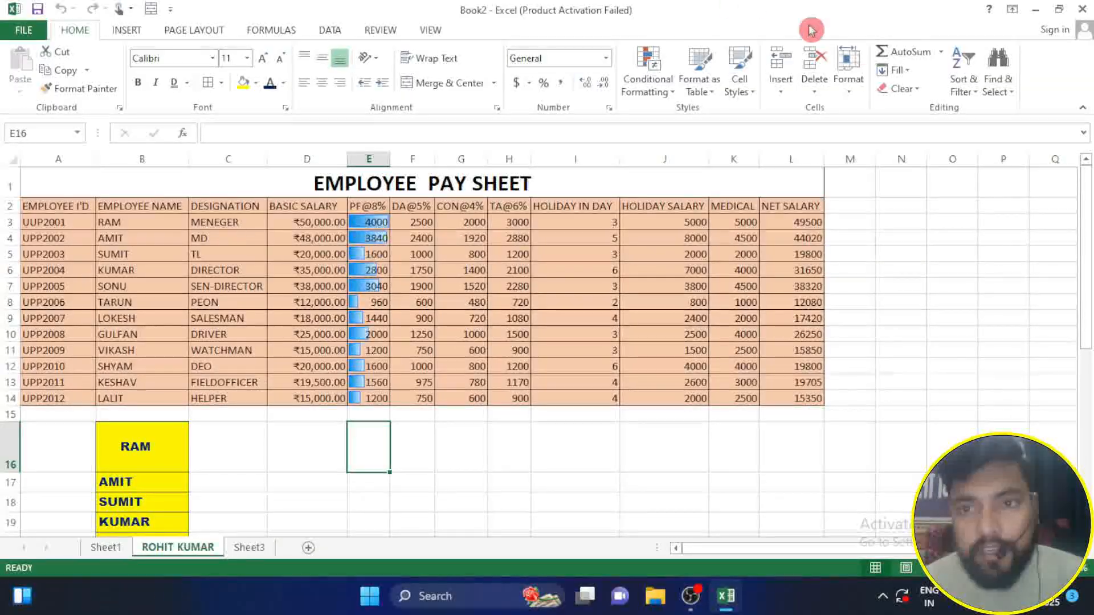
Step: Create a copy of the renamed pay sheet in Book2, placed before the original, and compare the two sheets
click(847, 77)
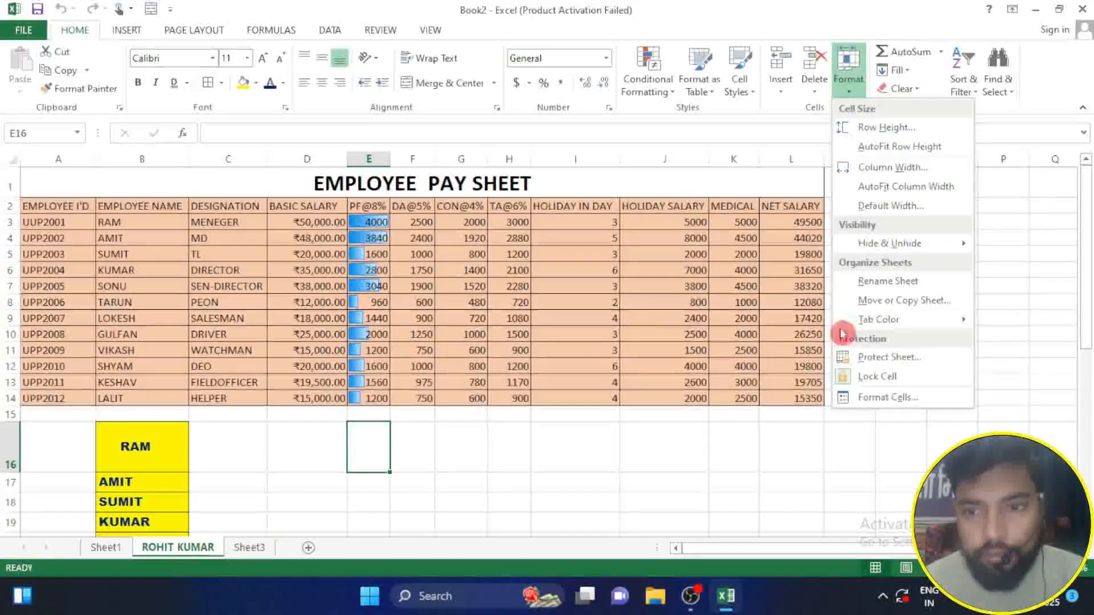
click(884, 304)
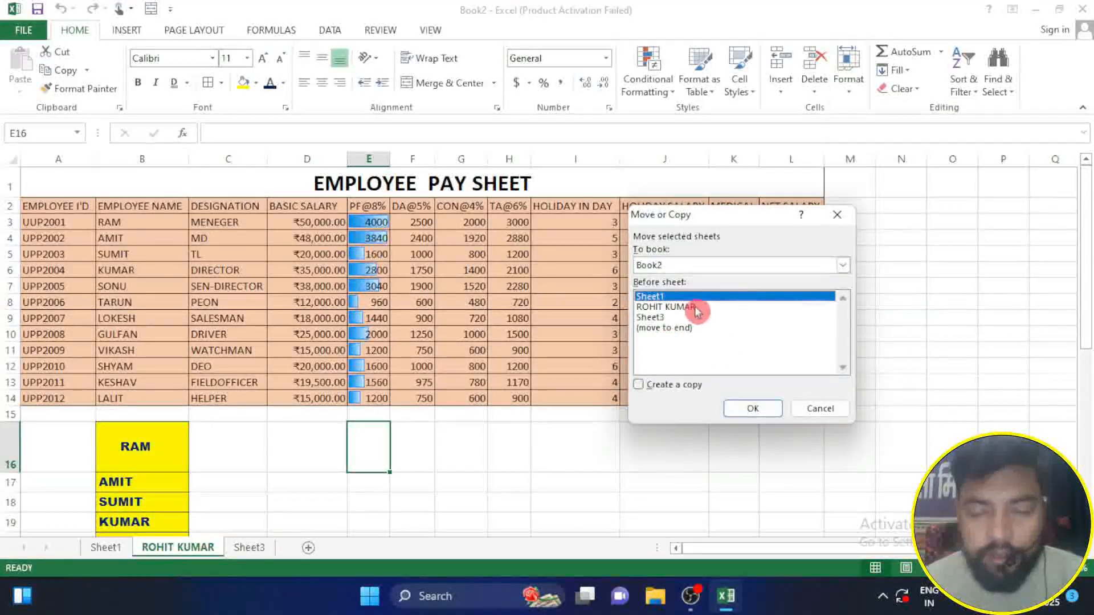
click(681, 307)
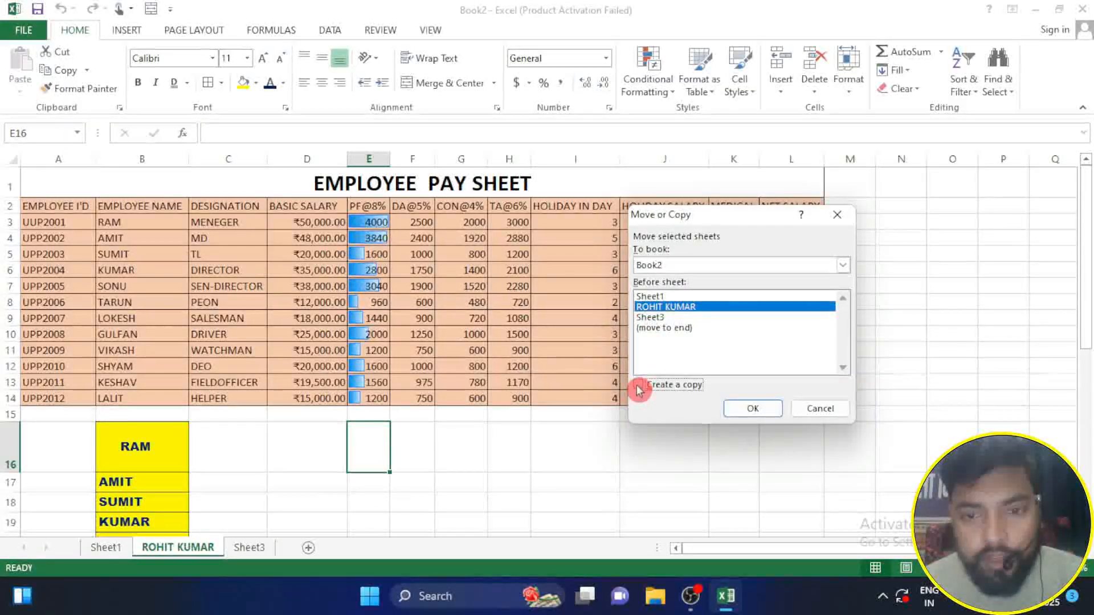
click(738, 409)
click(308, 481)
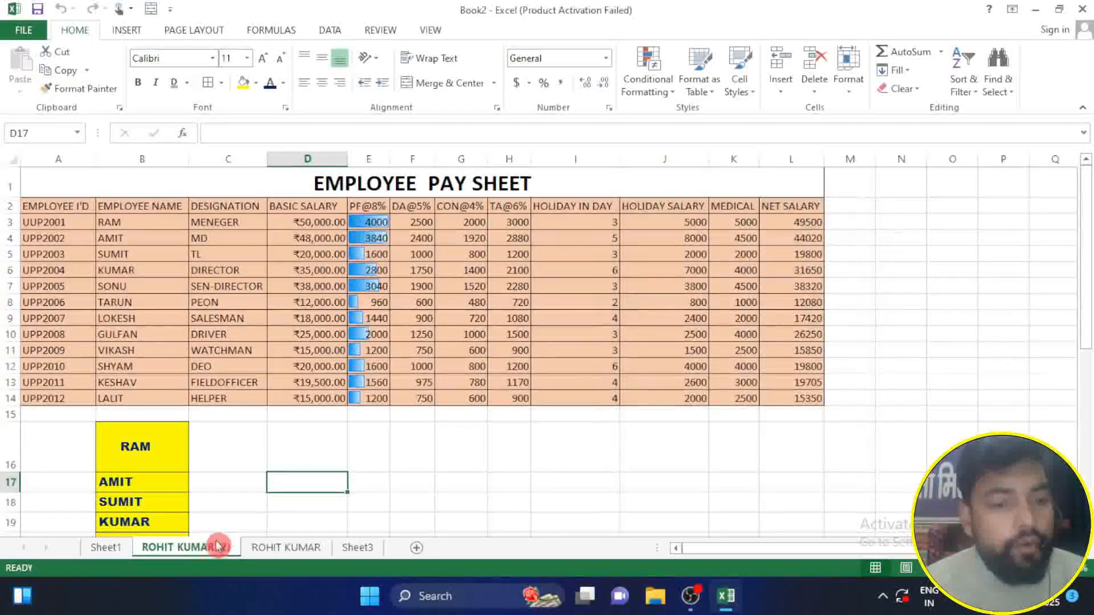
click(282, 551)
click(200, 554)
click(262, 551)
click(227, 548)
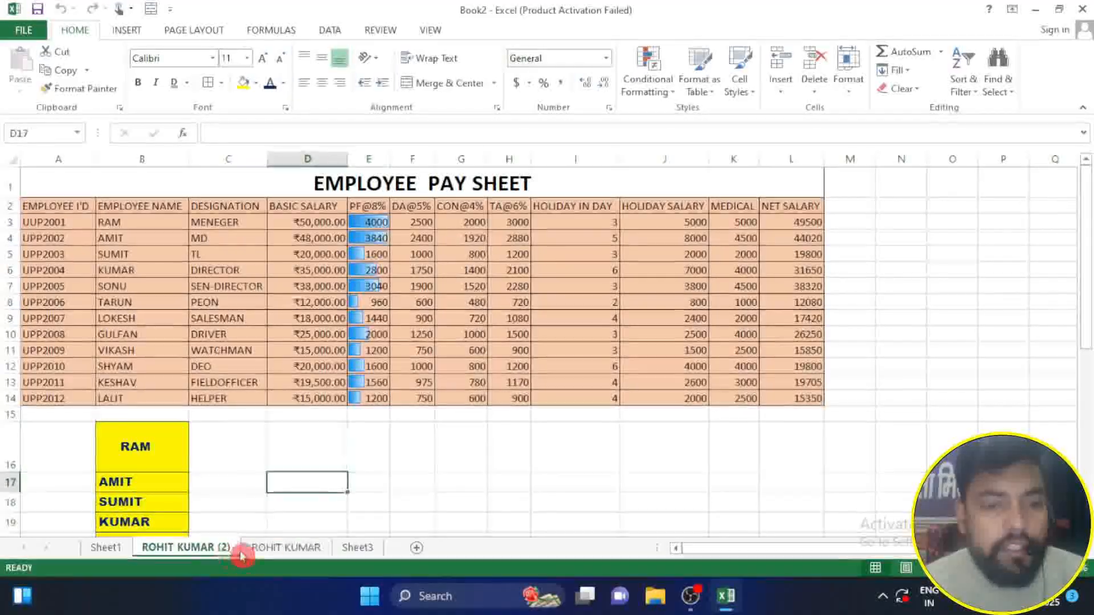
Step: Color the copied pay sheet's tab red and switch to the original sheet to check it
click(855, 90)
mouse_move(891, 328)
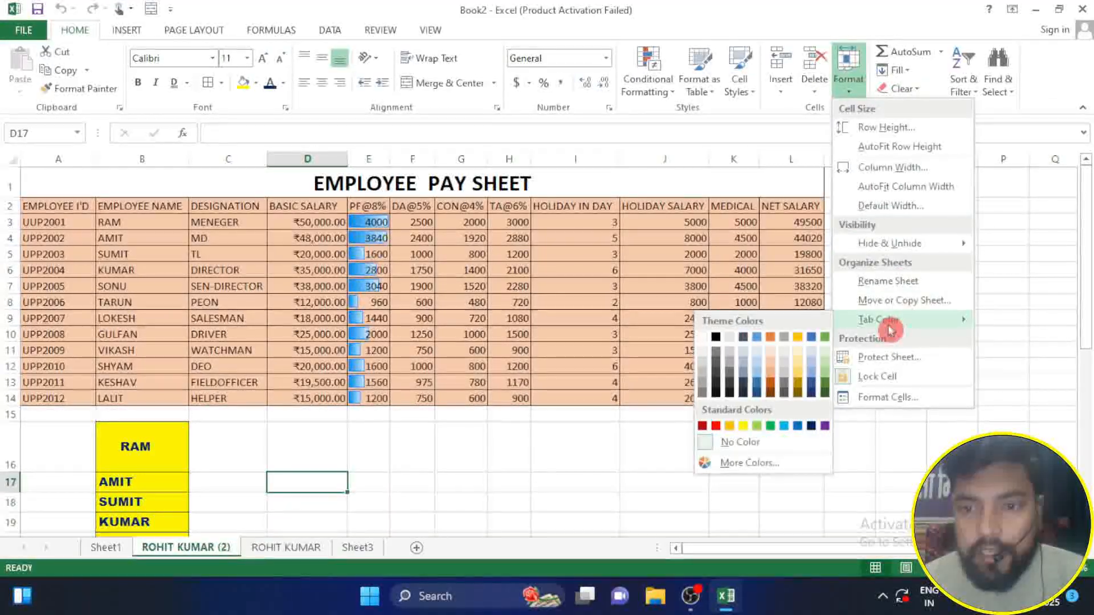
click(703, 426)
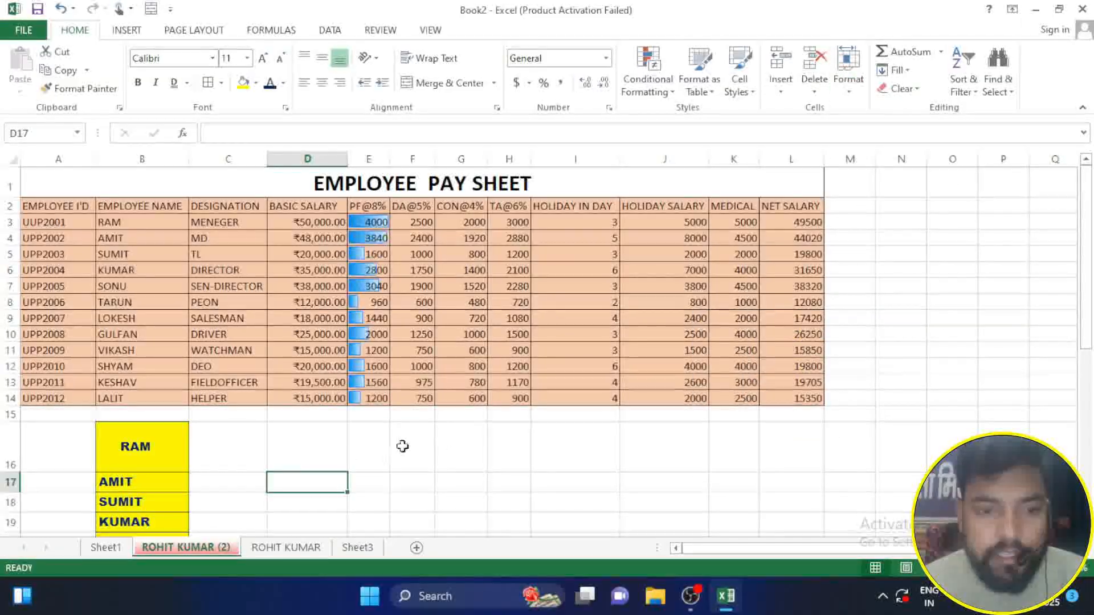
click(300, 466)
click(294, 501)
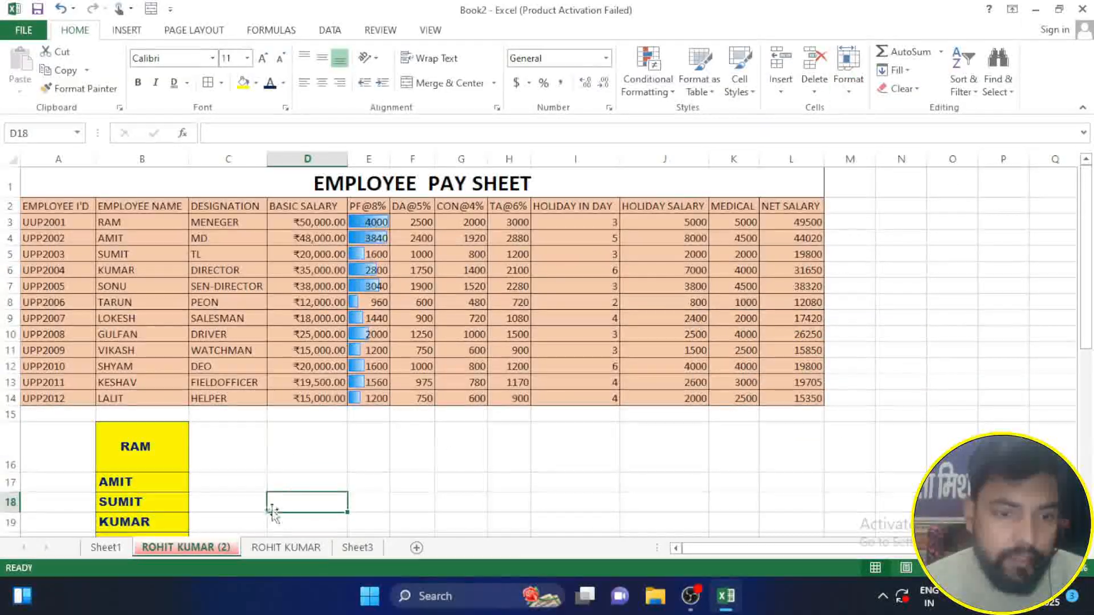
click(269, 548)
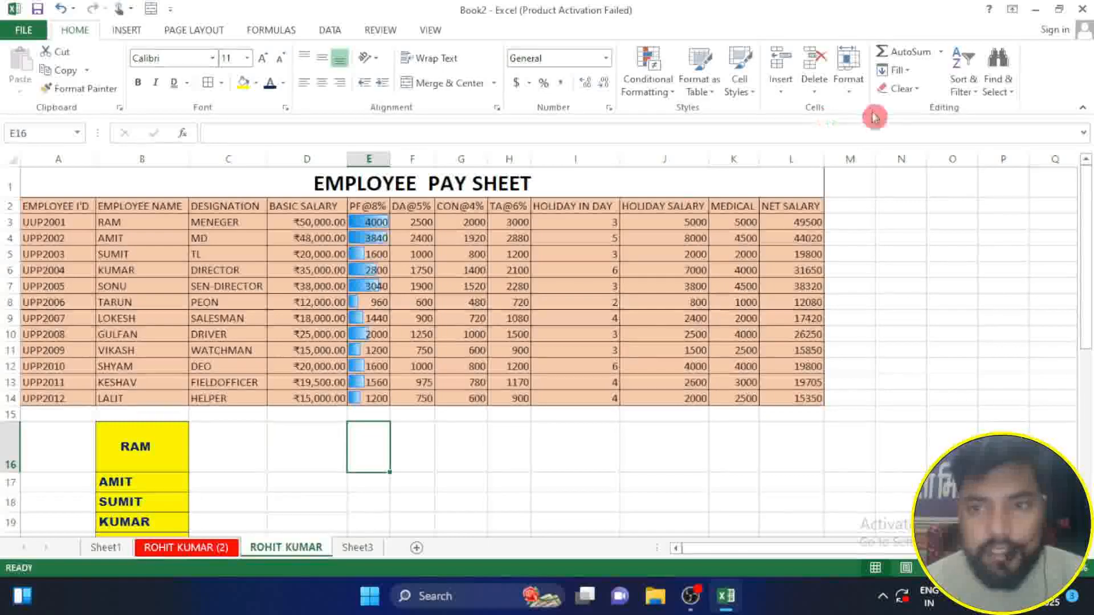
Step: Color the original pay sheet's tab yellow and switch between it and the red copy to compare the tabs
click(857, 92)
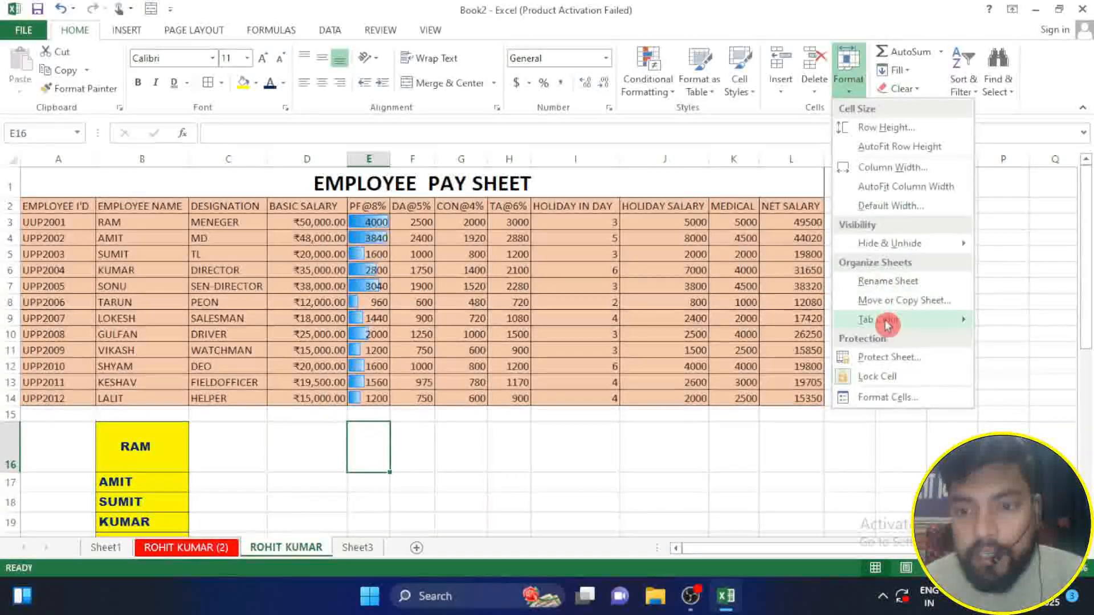
mouse_move(880, 319)
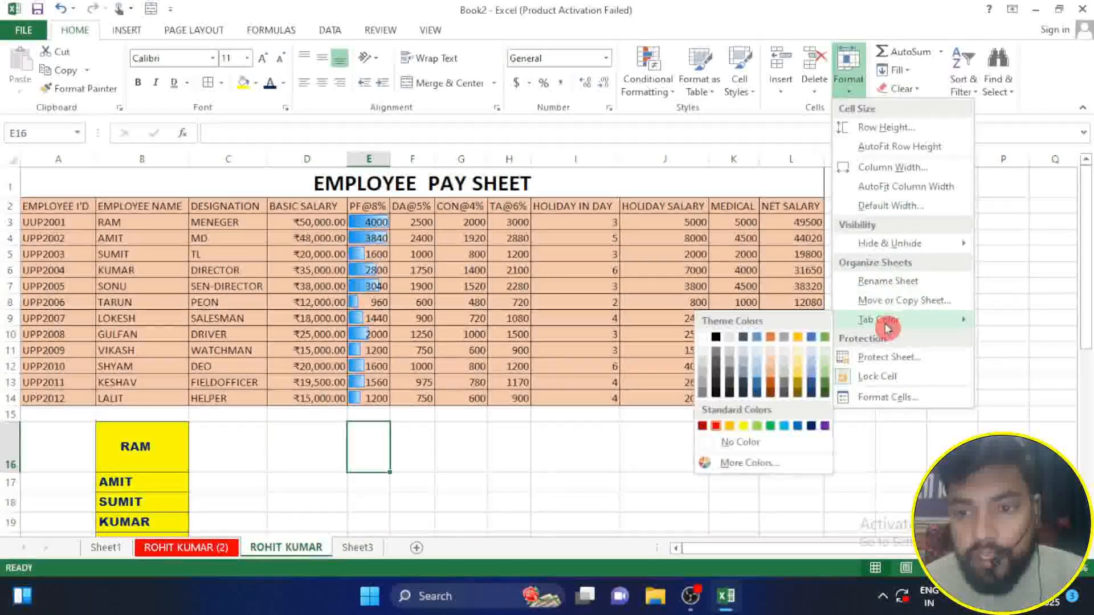
click(741, 428)
click(223, 548)
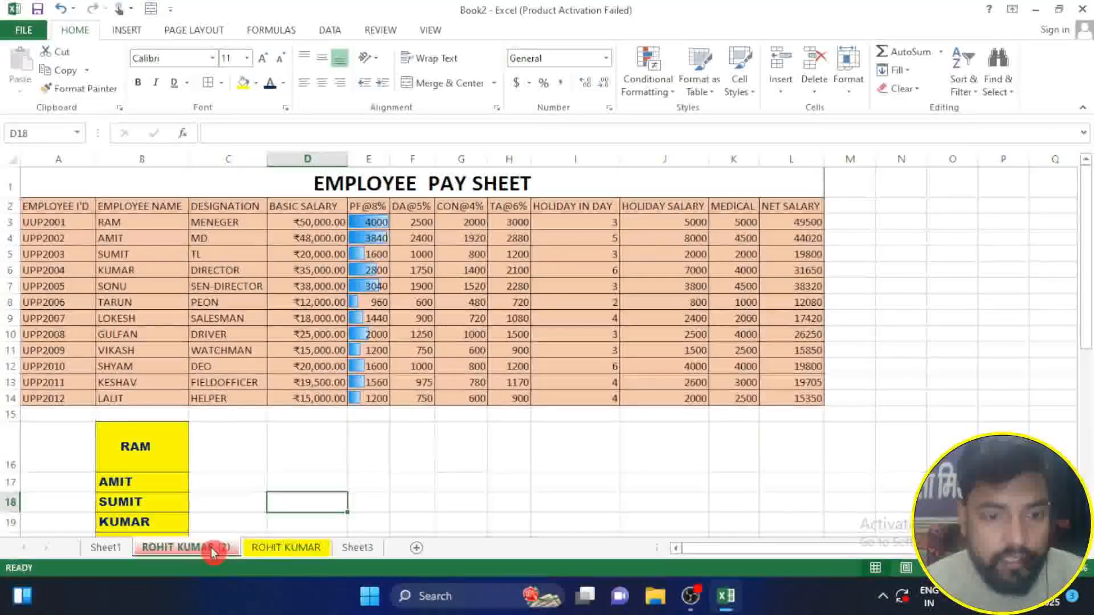
click(262, 547)
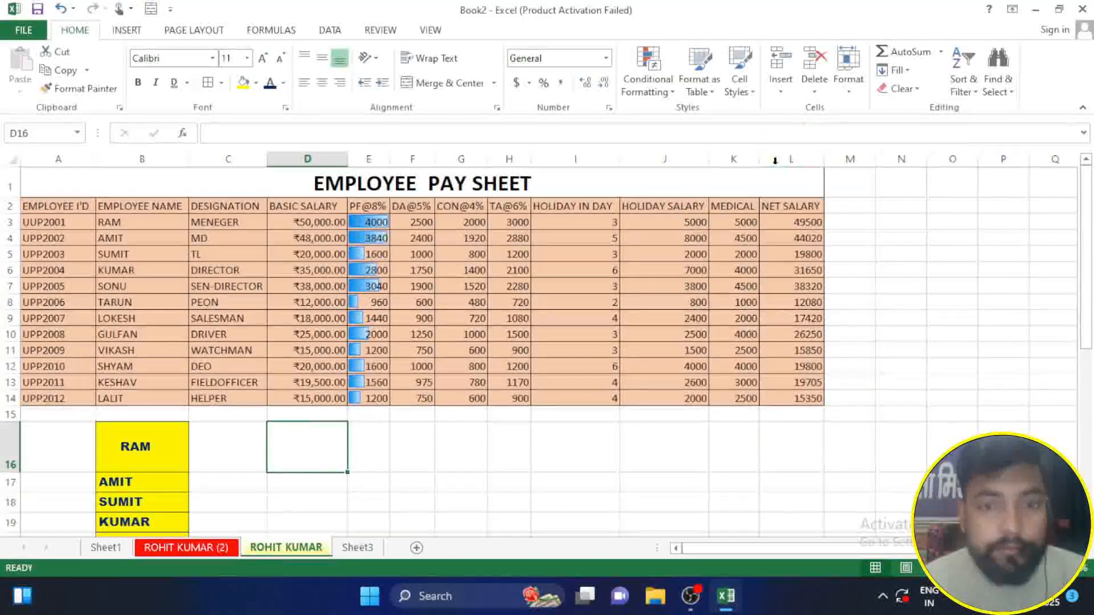
click(377, 433)
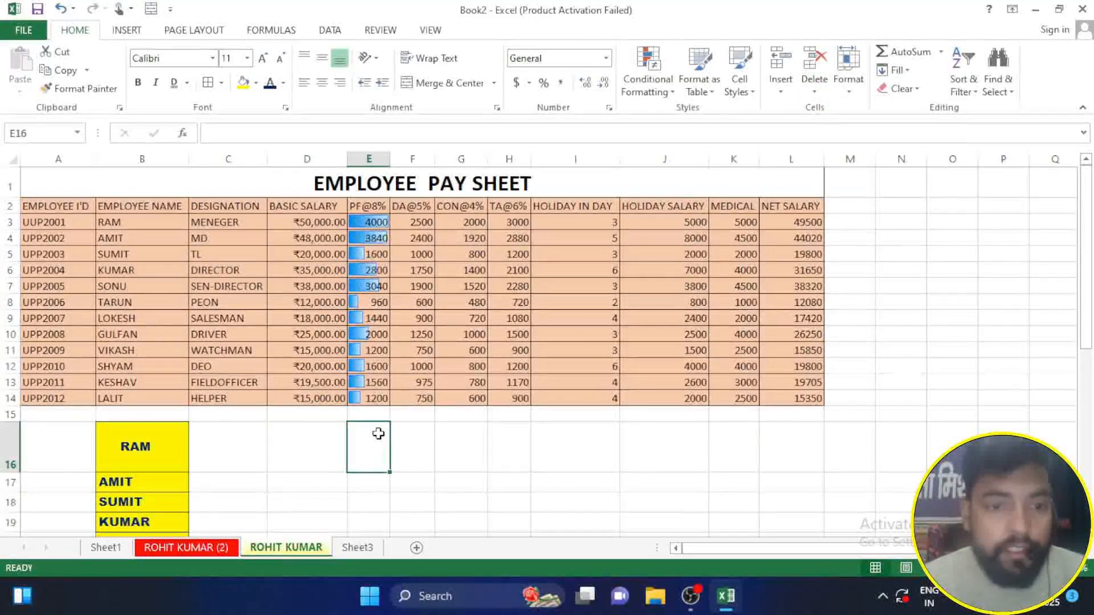
click(464, 379)
Step: Enter trial text in the empty range N4:O8 to test that the sheet is editable, and discard it
click(851, 93)
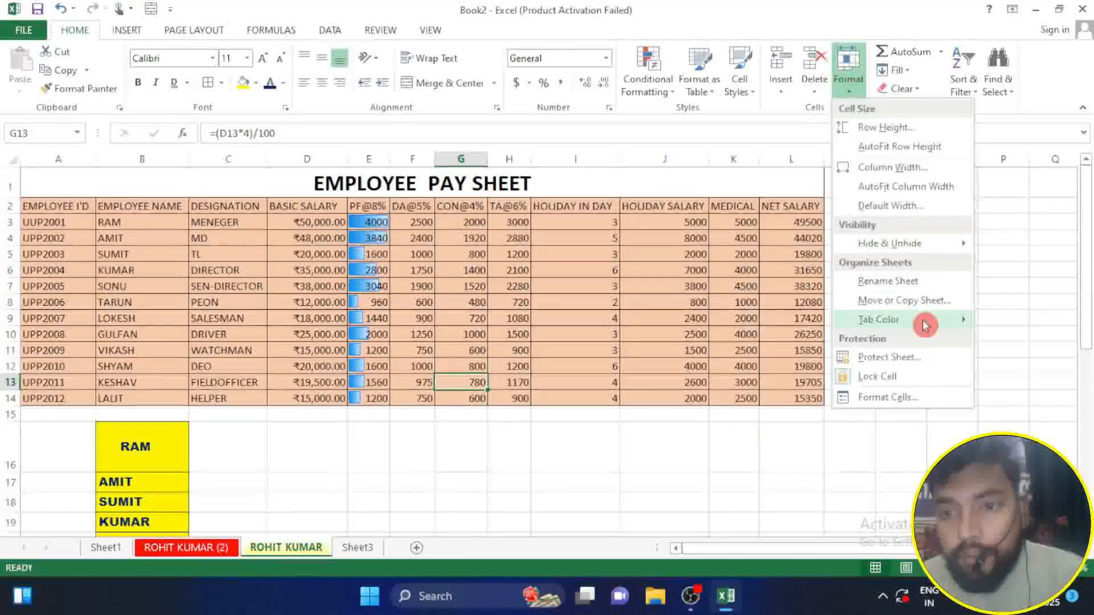
mouse_move(919, 324)
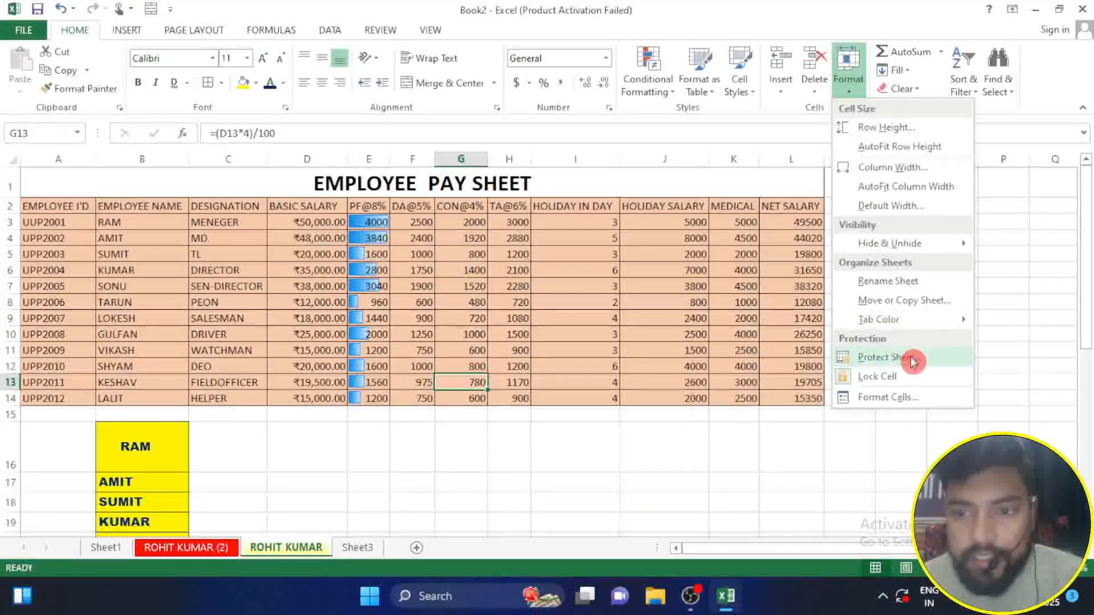
click(403, 457)
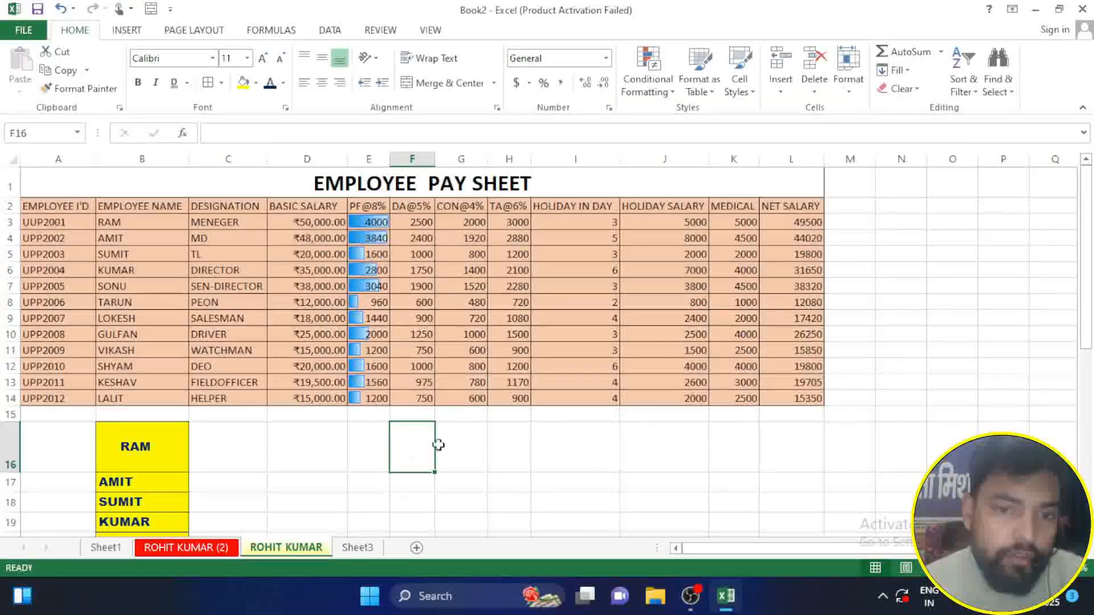
drag(911, 238, 961, 312)
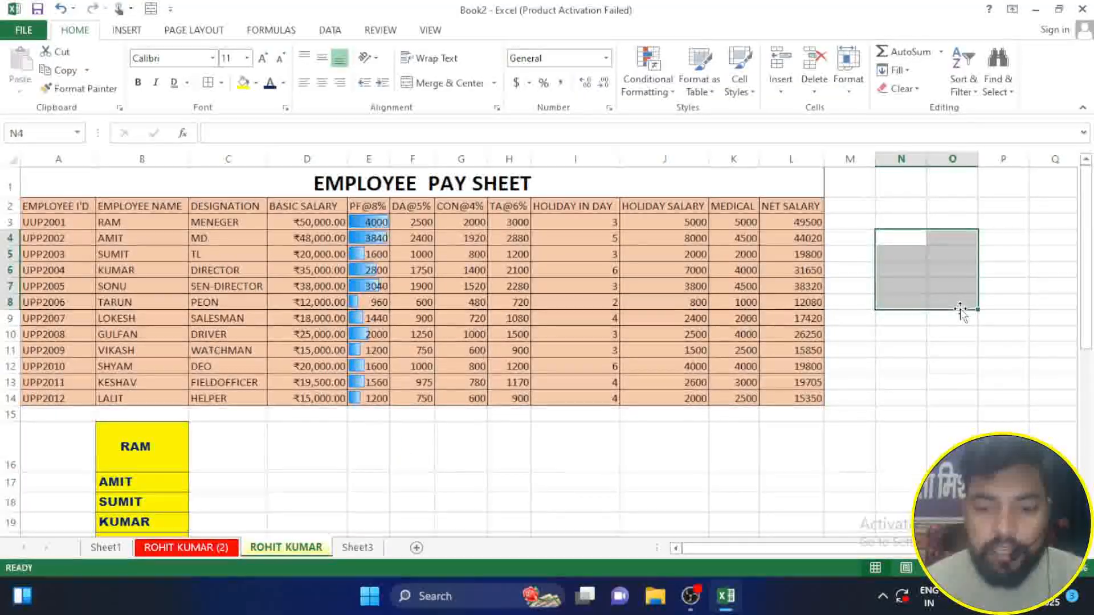
text(KLKHLK)
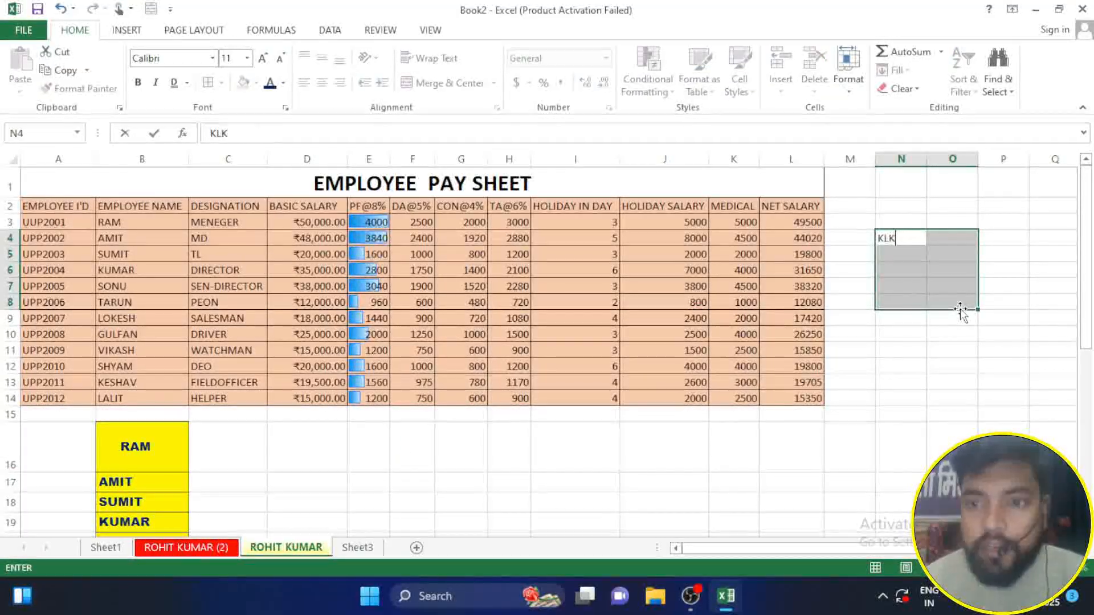
click(997, 364)
Step: Protect the original pay sheet with a password, allowing only the selection of locked and unlocked cells, and confirm the password
click(849, 82)
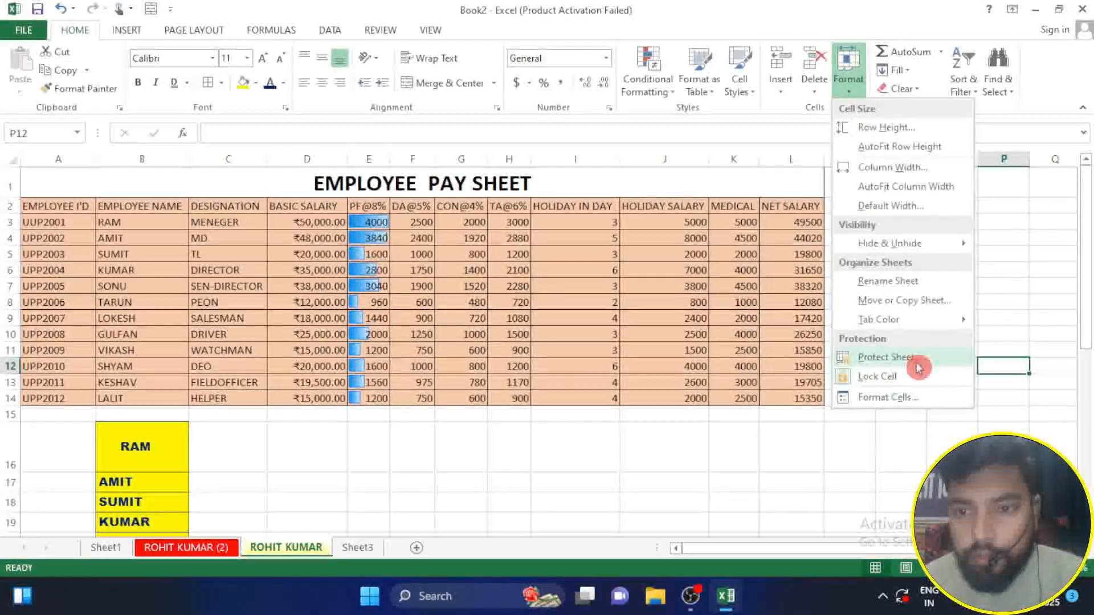
click(886, 357)
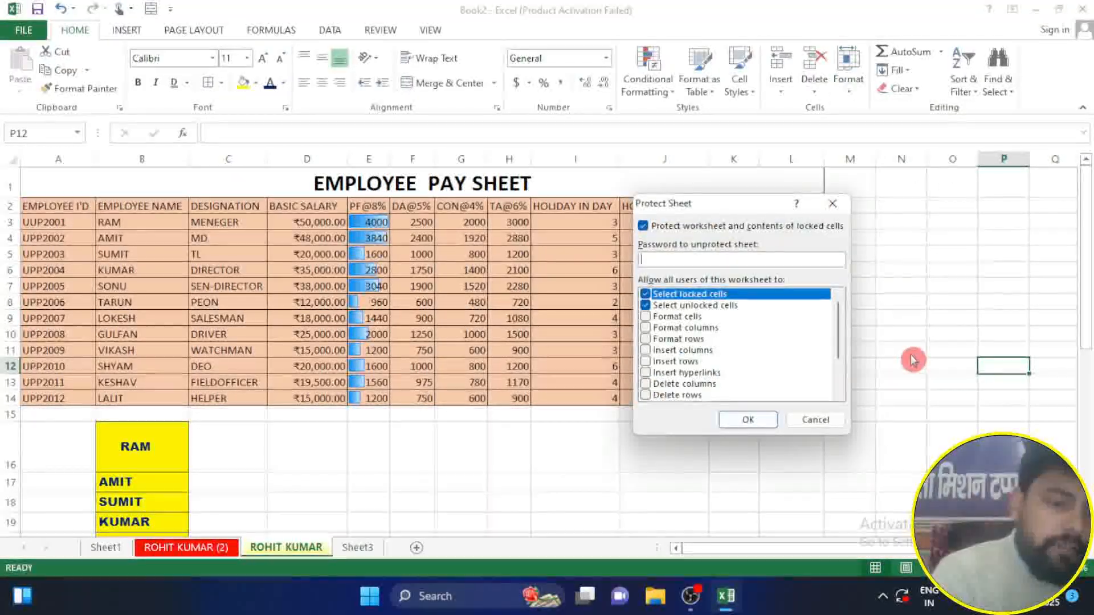
text(1234)
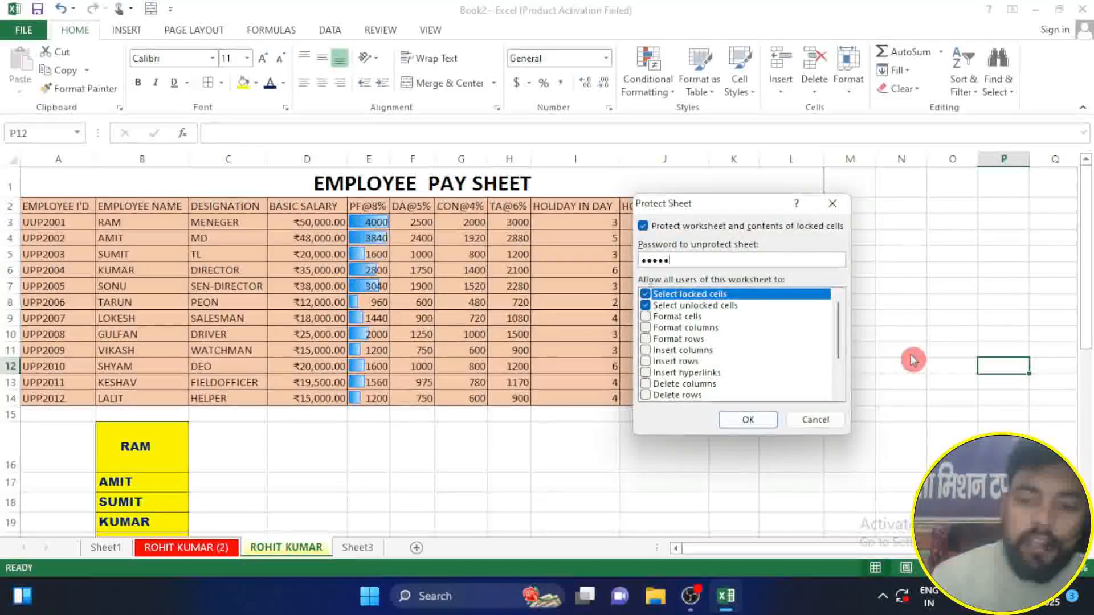
key(Return)
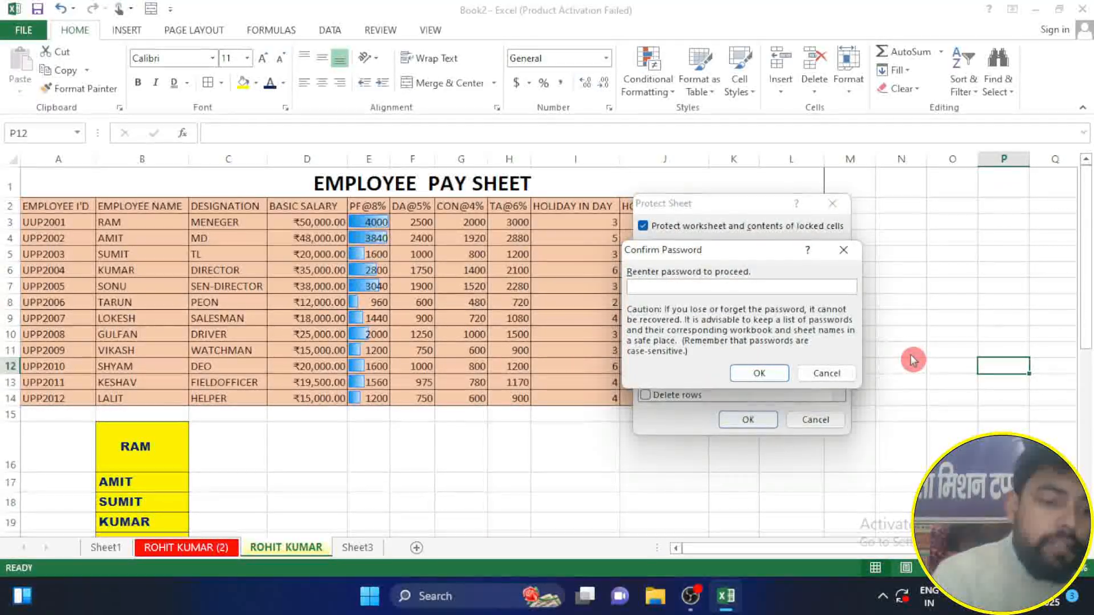
text(1234)
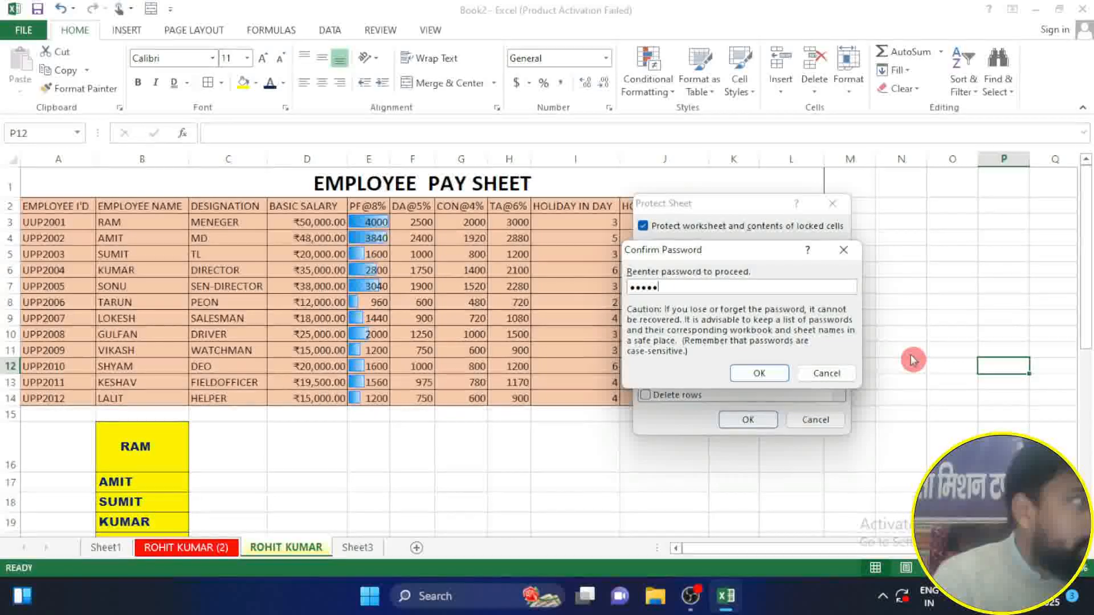
key(Return)
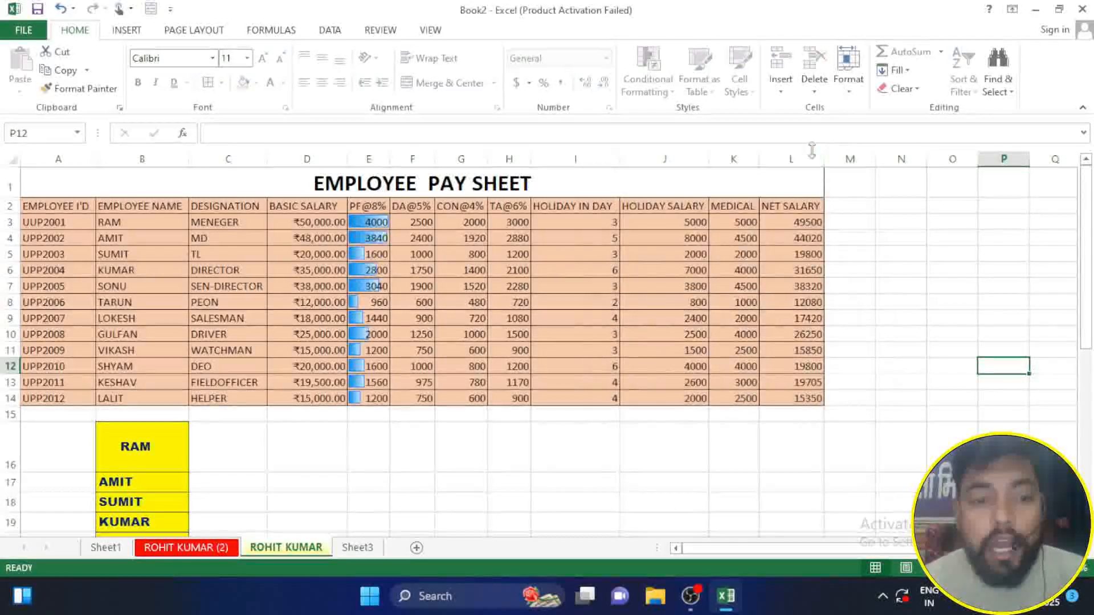
Step: Test the sheet protection by trying to delete the contents of J7:K12 and to edit the empty cell I17
drag(684, 286, 723, 361)
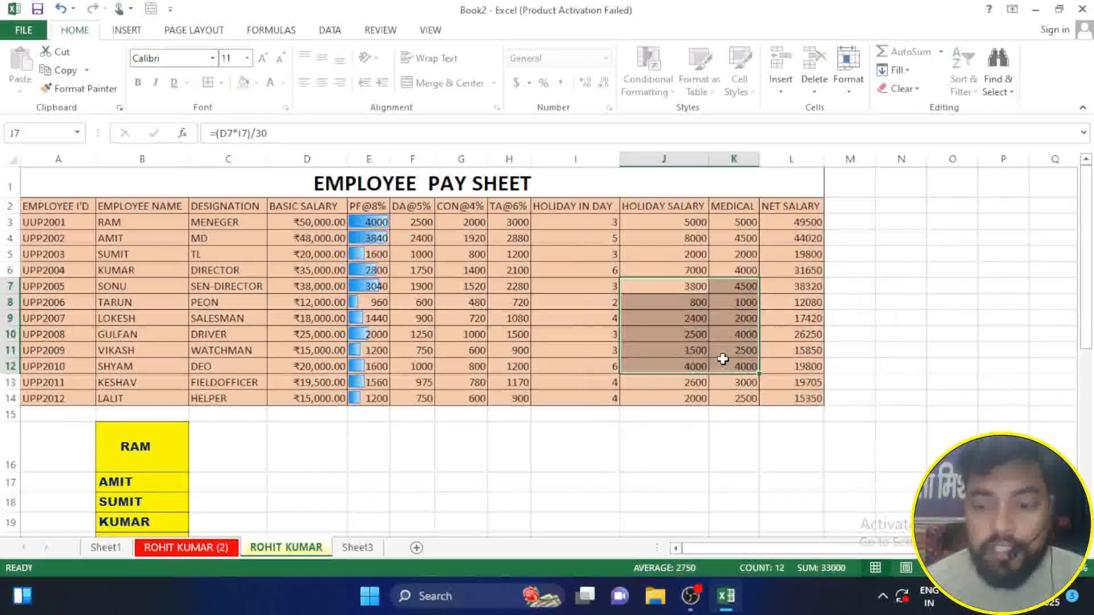
key(Delete)
click(568, 343)
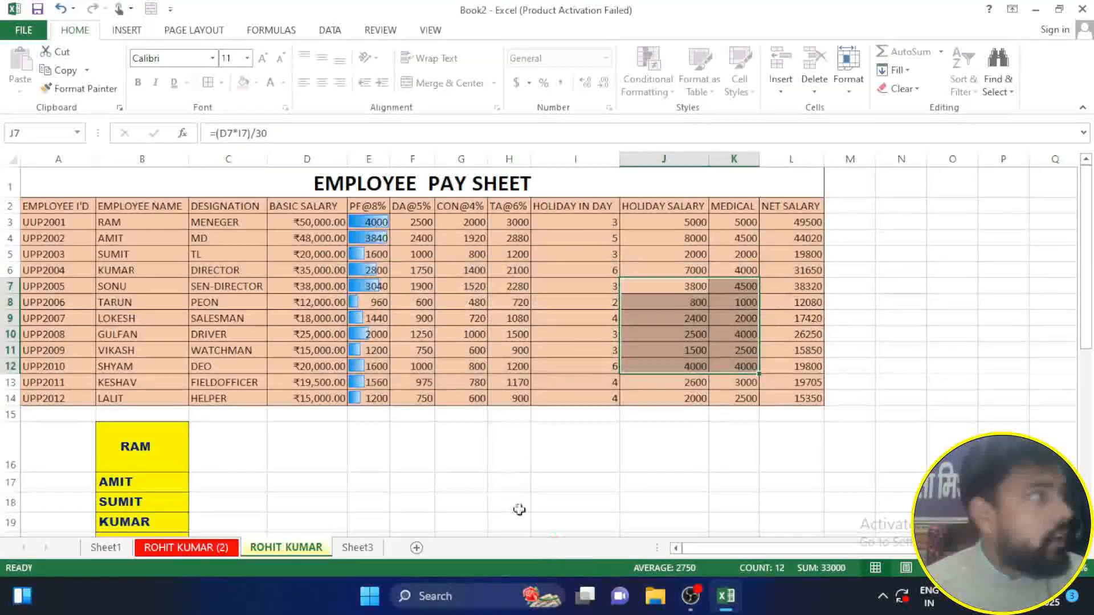
click(572, 481)
double_click(572, 481)
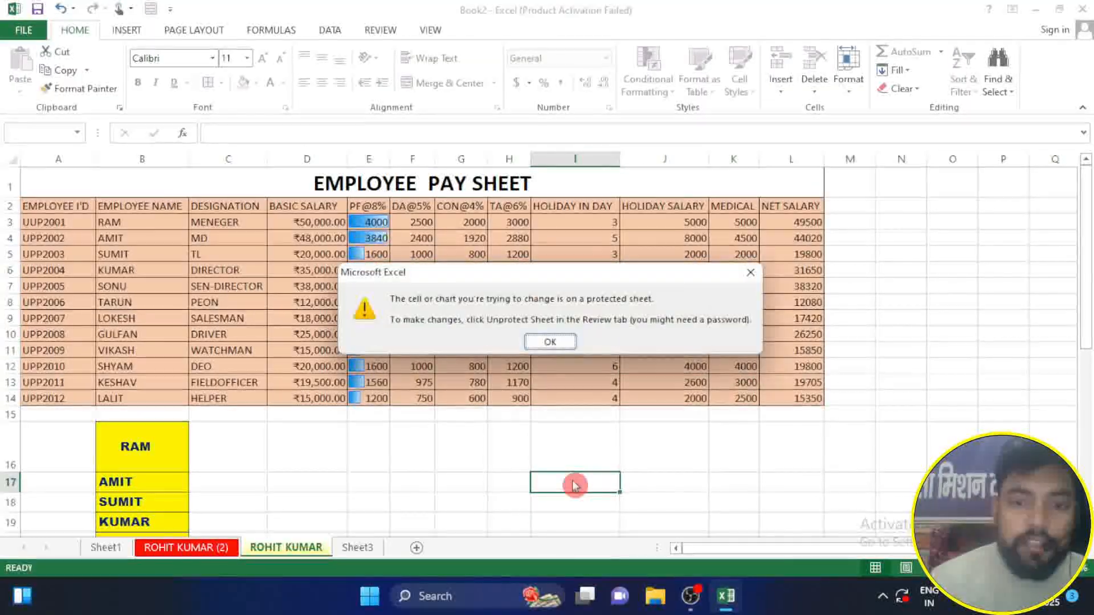
click(551, 344)
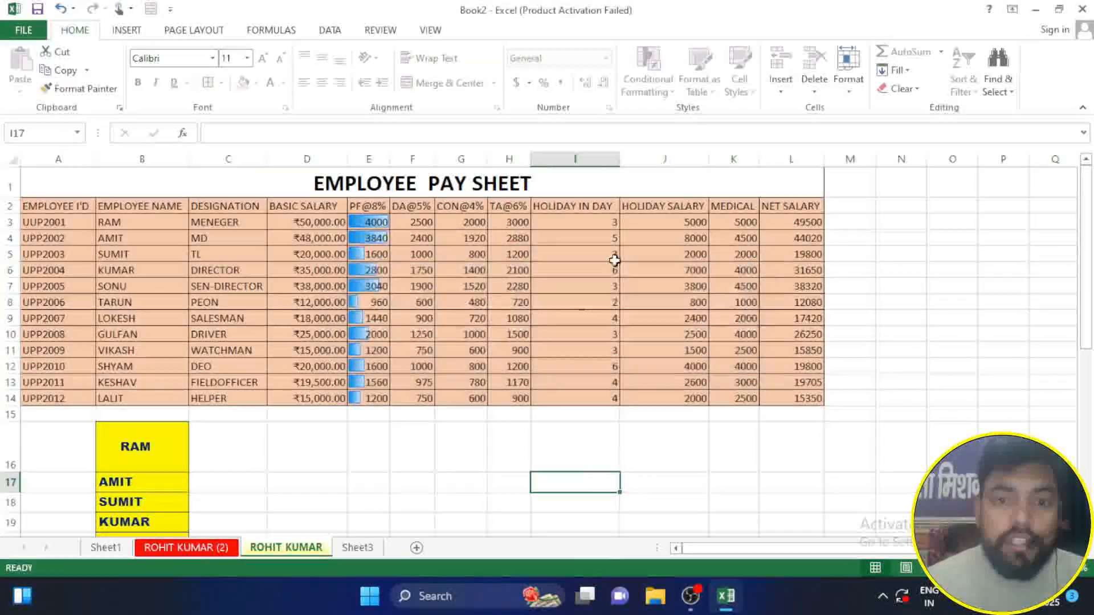
Step: Unprotect the pay sheet by entering the sheet password
click(855, 86)
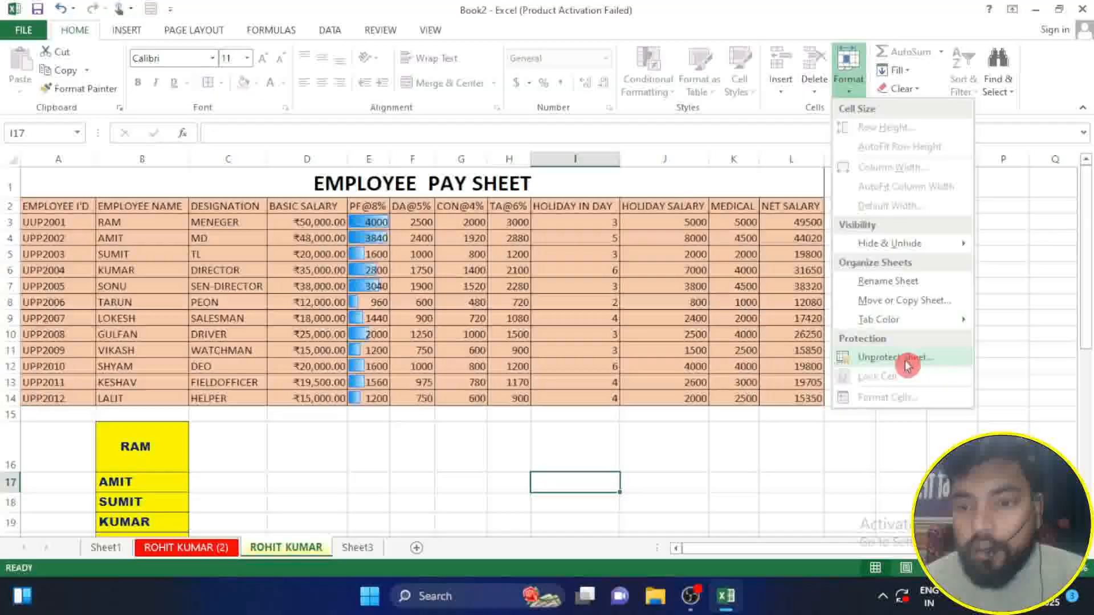
click(895, 356)
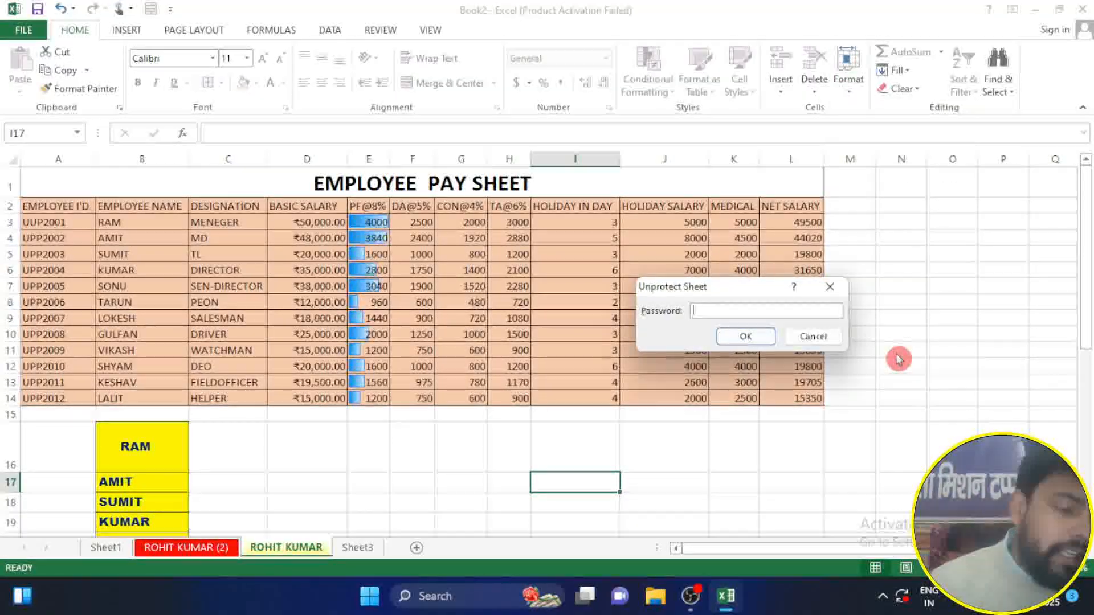
text(12345)
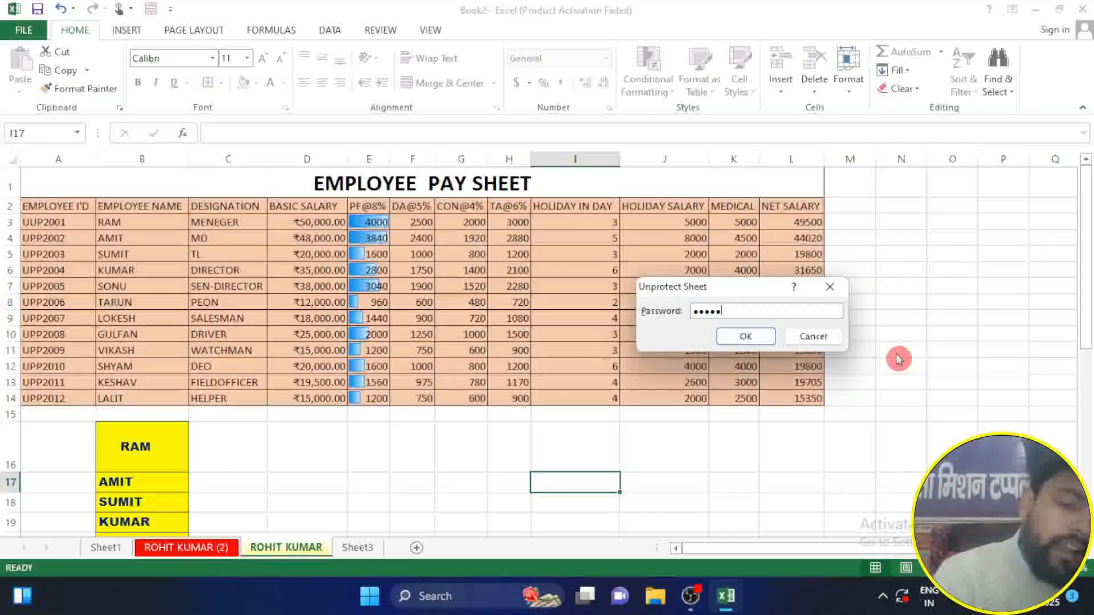
key(Return)
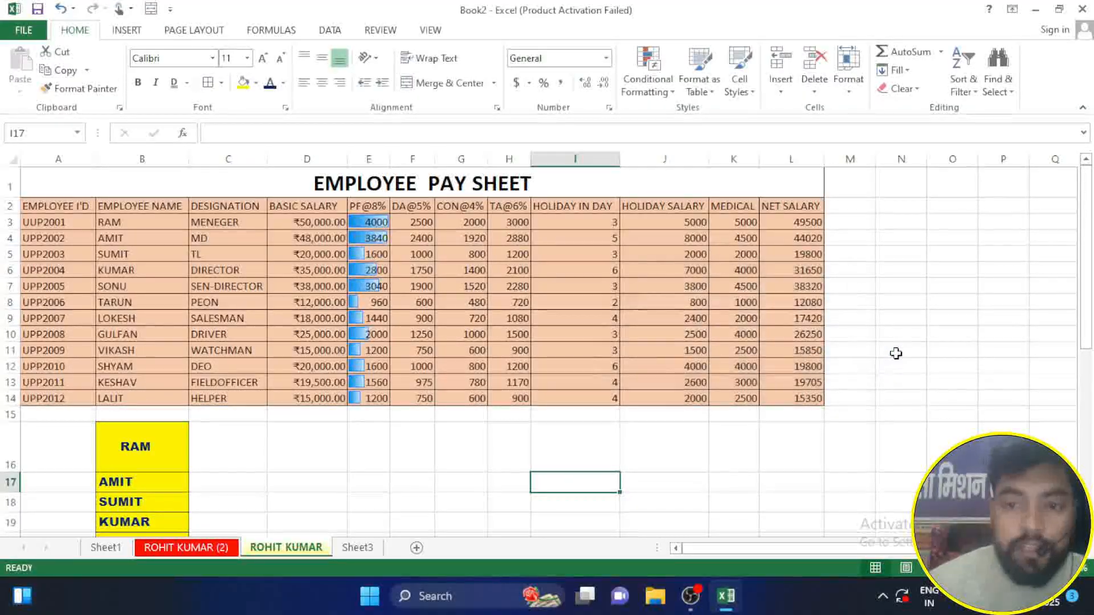
Step: Test editing with trial text in M9 and 6 holiday days in I3, and revert both entries
click(871, 319)
text(KJJ)
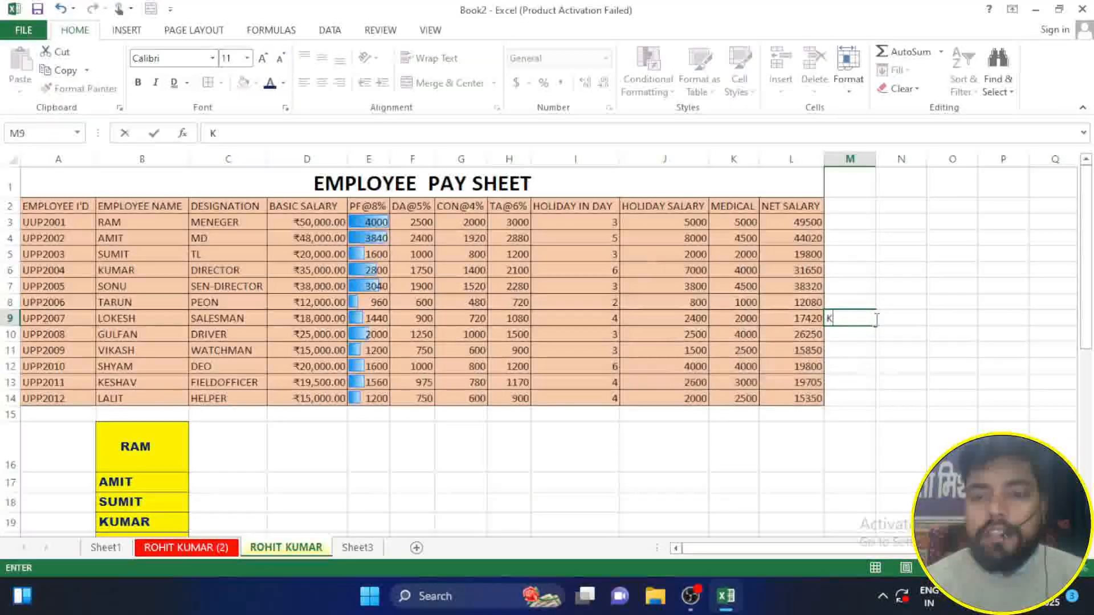
click(606, 220)
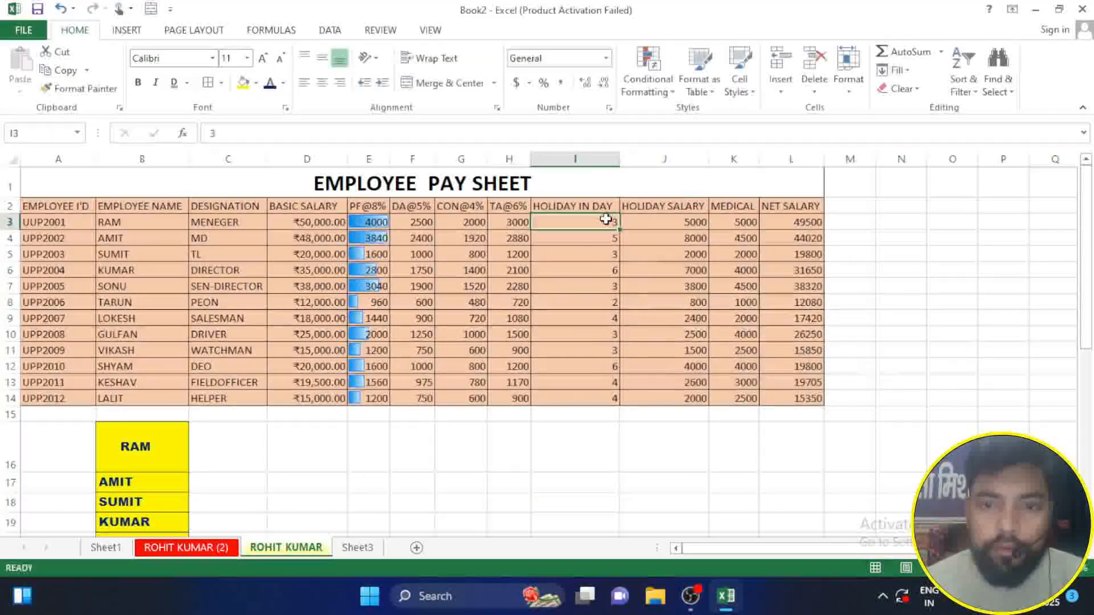
key(Return)
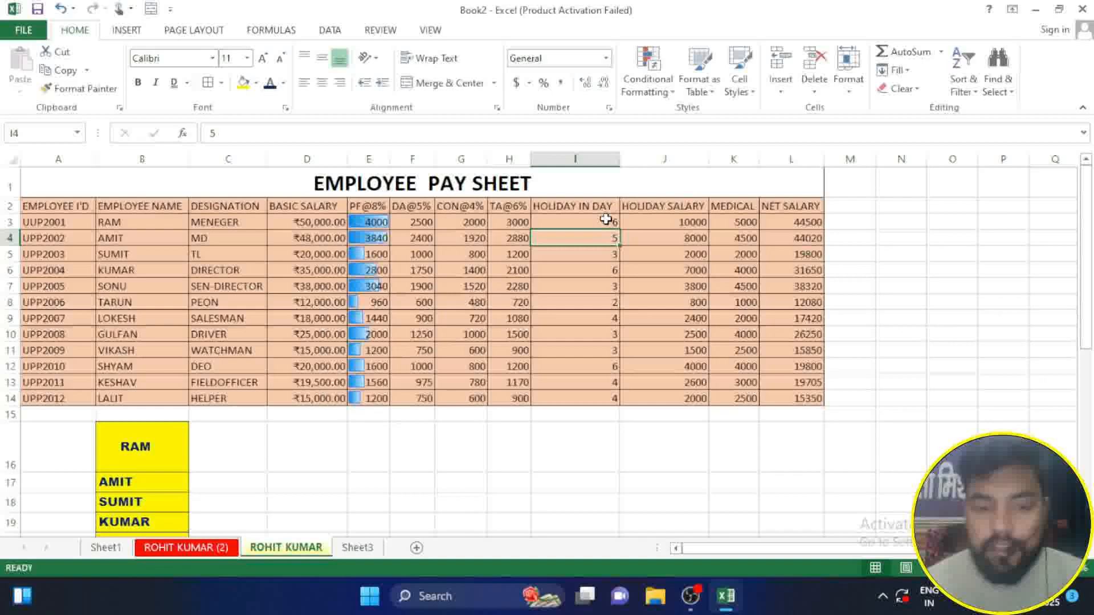
key(ctrl+z)
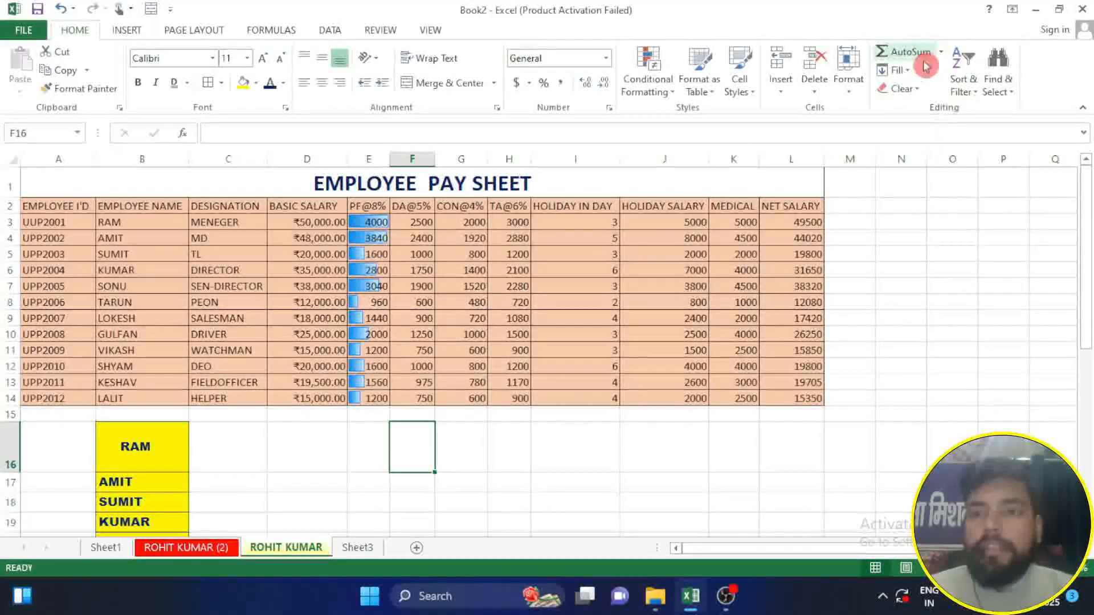
Step: Enter the values 9, 7, 6 and 4 down cells J4 to J7 on the empty Sheet3
click(356, 550)
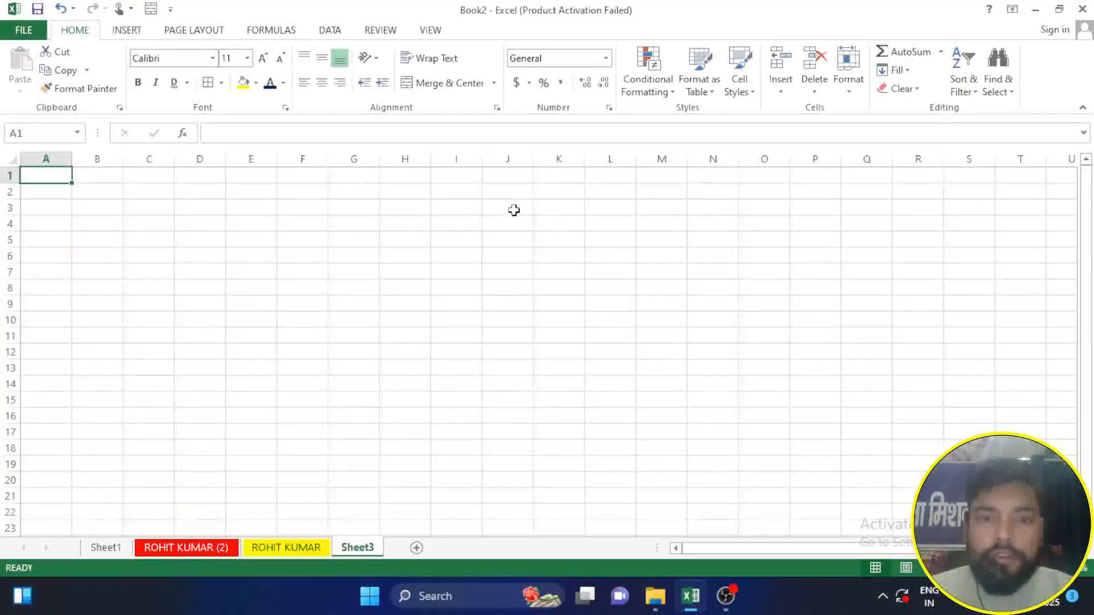
click(499, 227)
text(9)
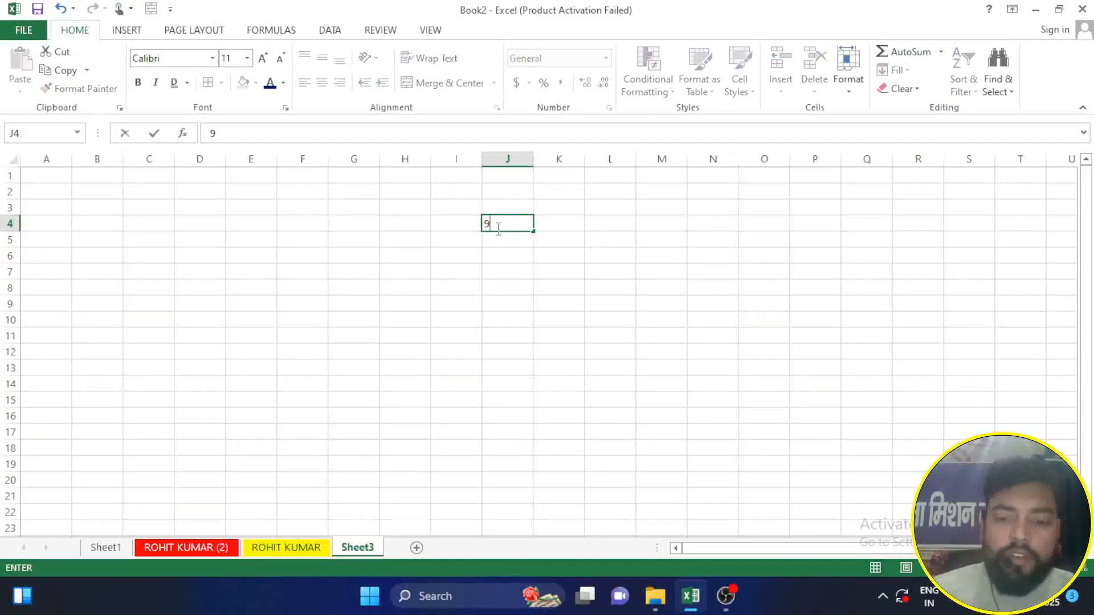
key(Return)
text(7)
key(Return)
text(6)
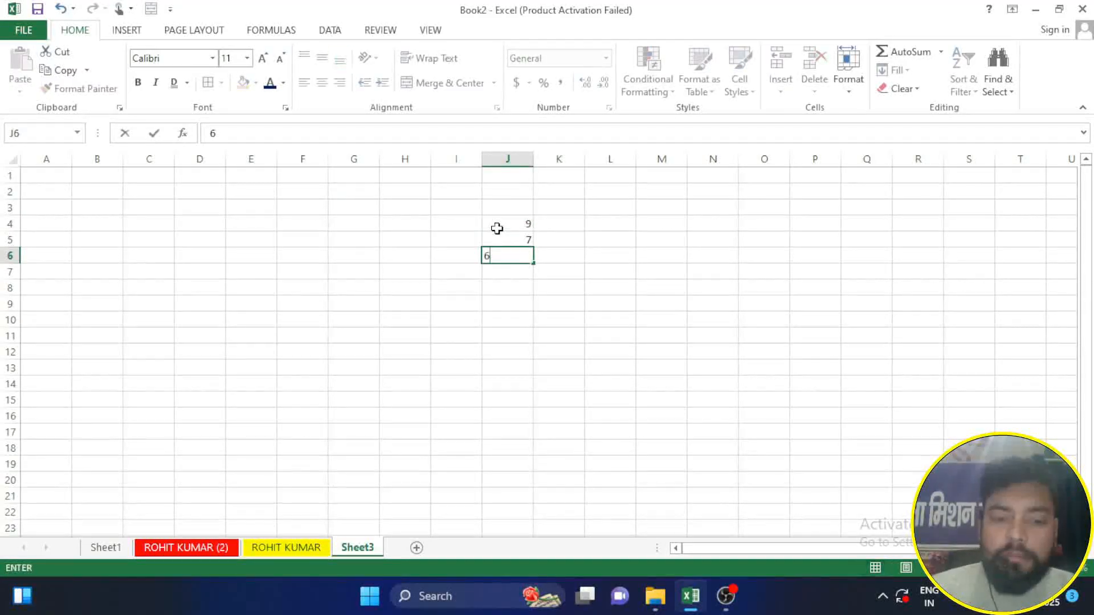
key(Return)
text(4)
key(Return)
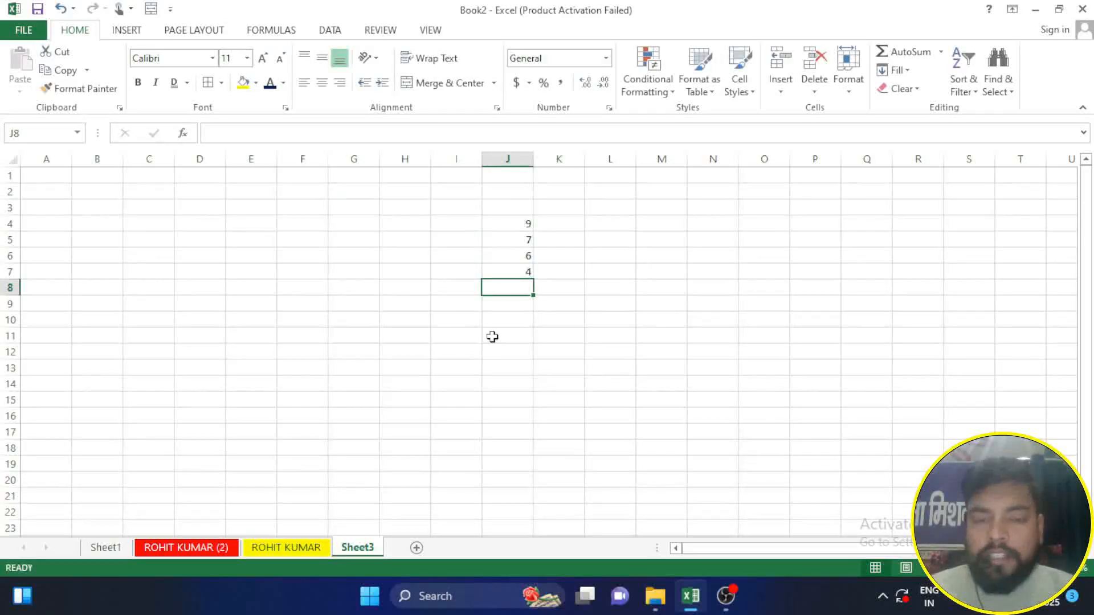
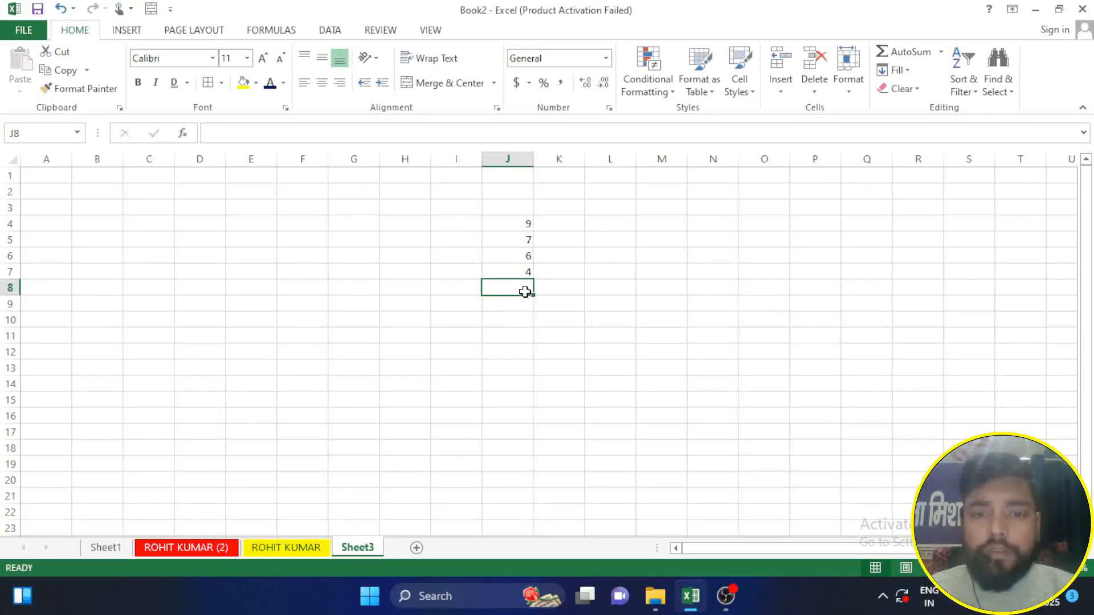
Step: Total the values J4:J7 in cell J8 with AutoSum, and clear the formula from the cell
click(914, 56)
key(Return)
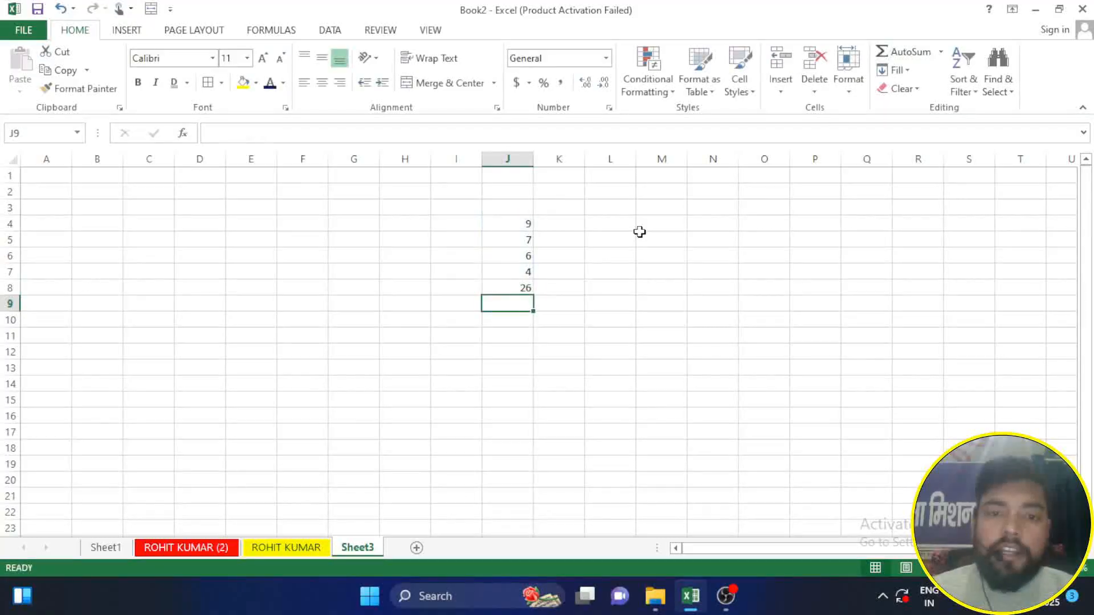
click(513, 287)
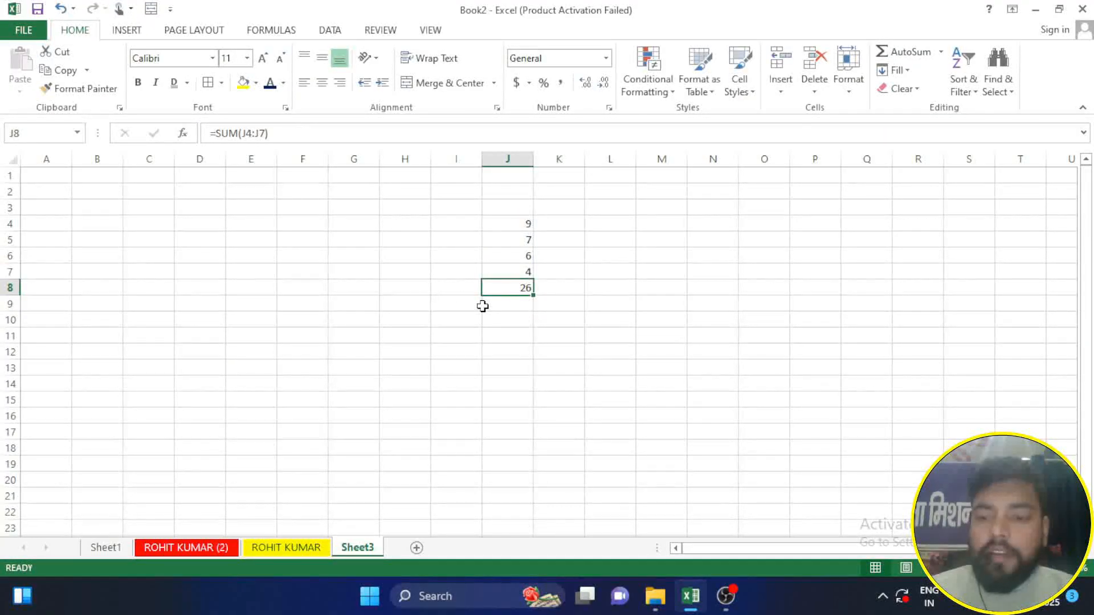
key(Delete)
Step: Calculate the average of J4:J7 in cell J8, and undo the formula
click(941, 53)
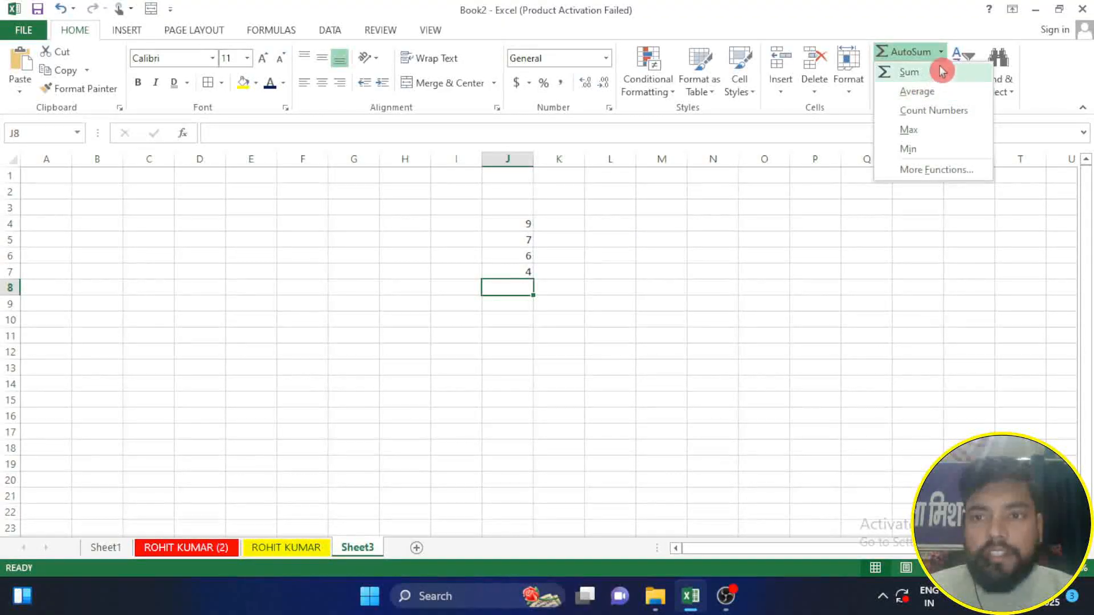
click(932, 94)
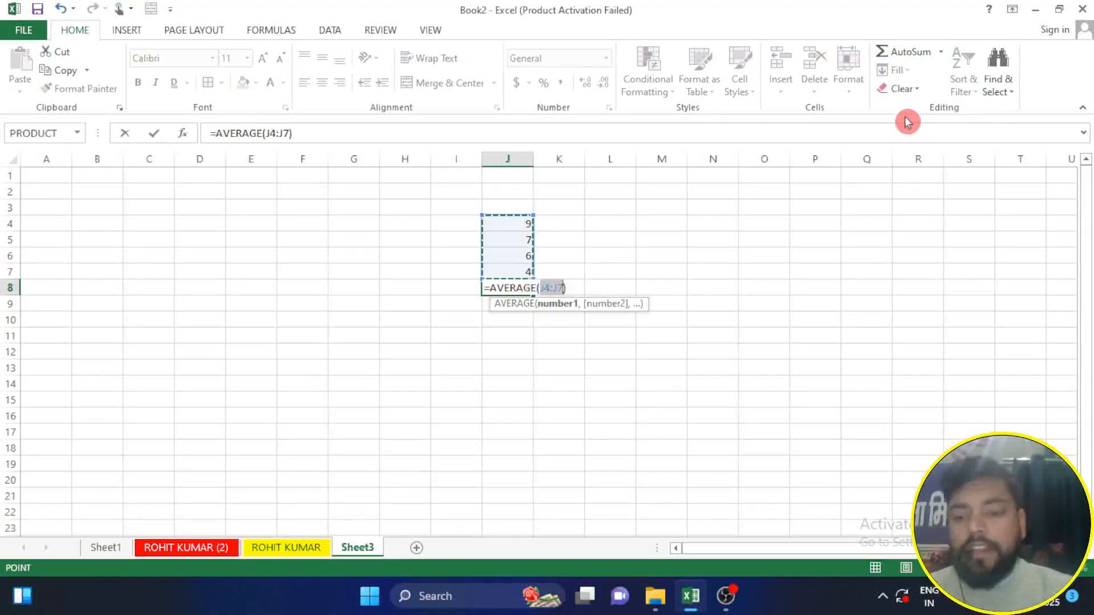
key(Return)
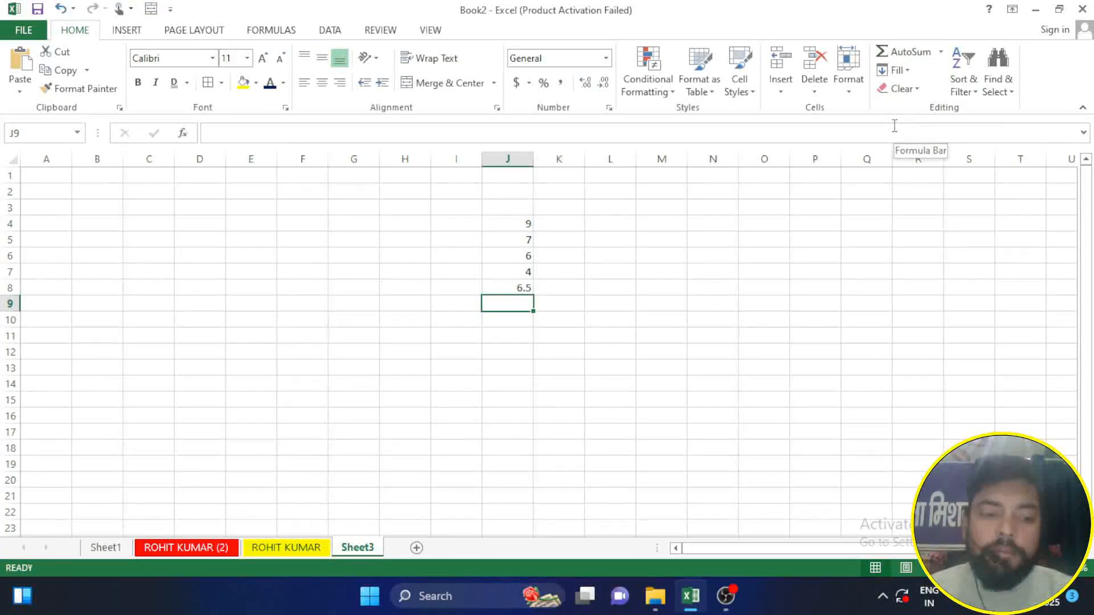
key(ctrl+z)
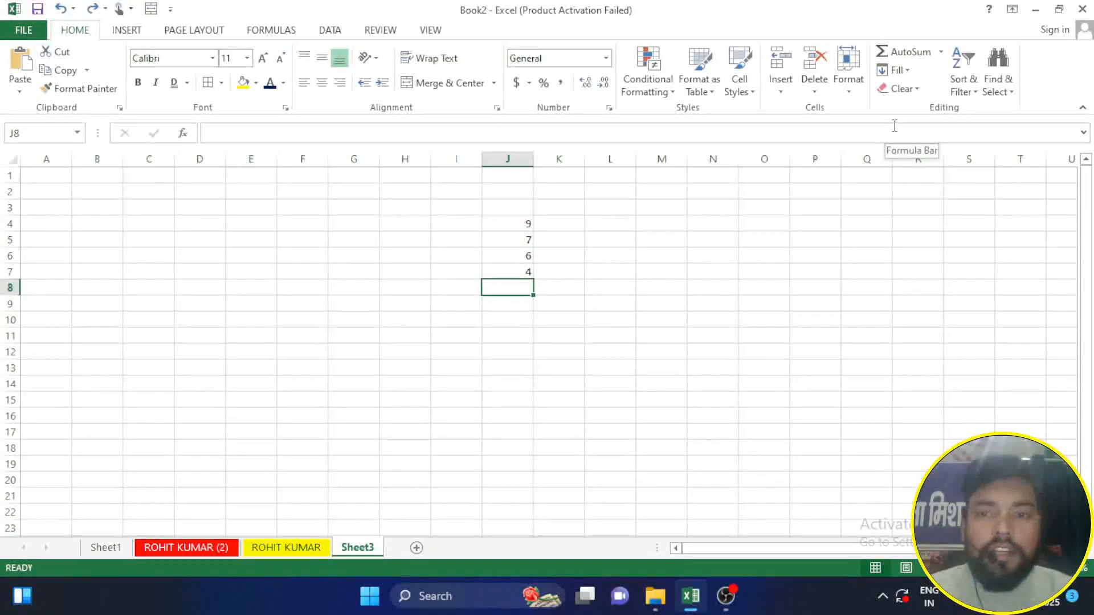
Step: Count the numbers in J4:J7 in cell J8, and undo the formula
click(940, 57)
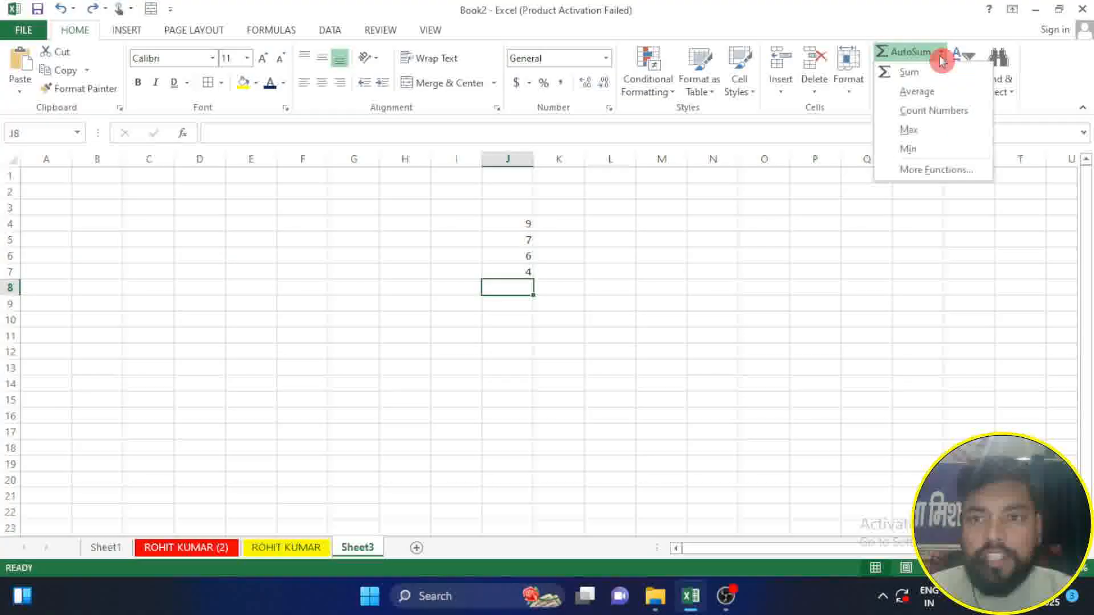
click(941, 111)
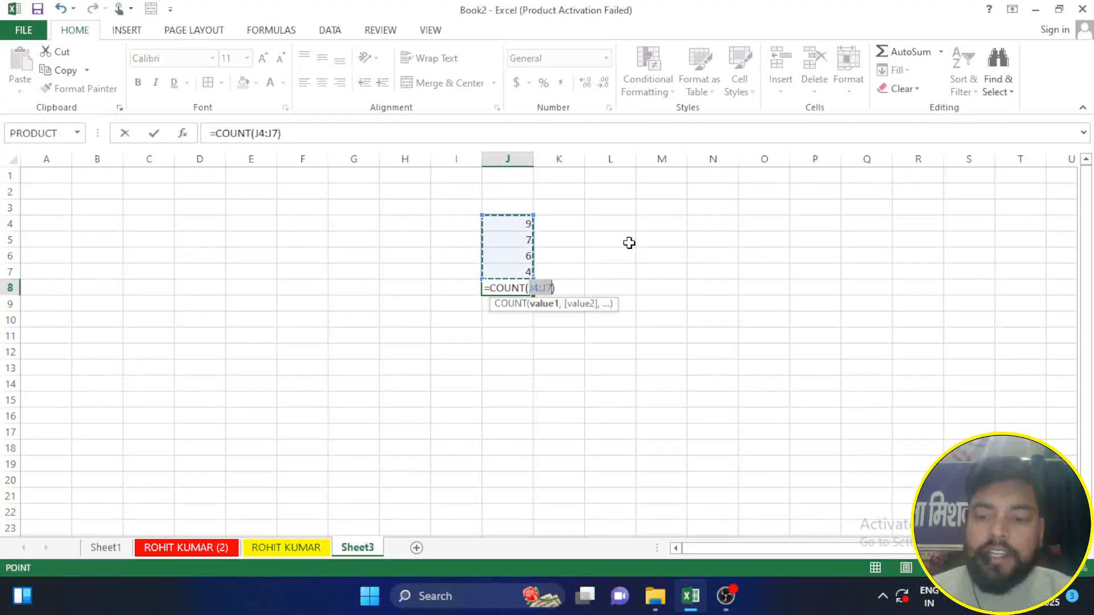
key(Return)
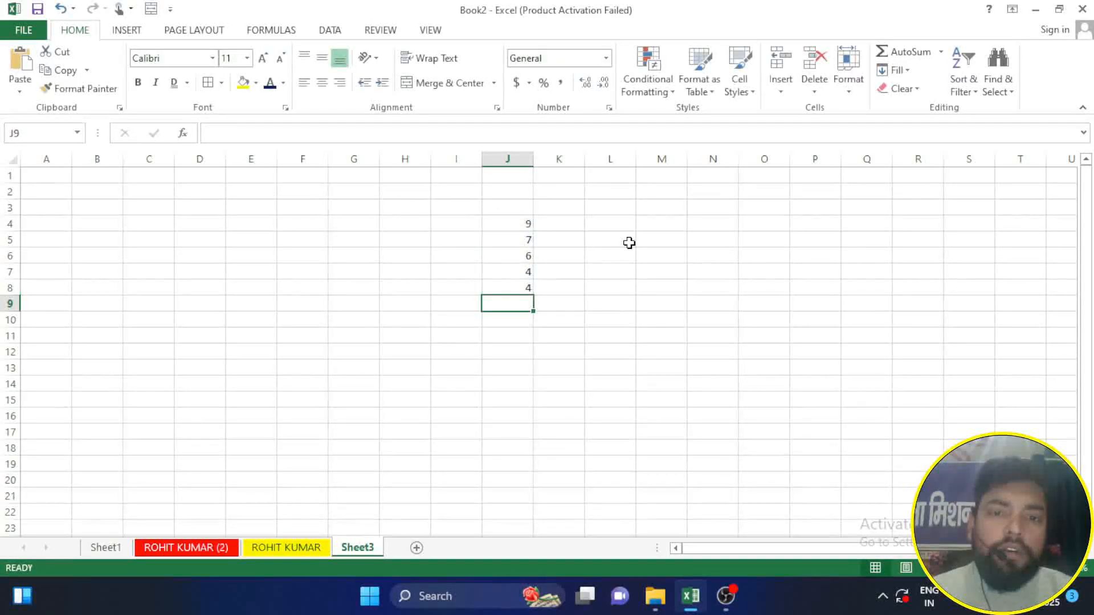
key(ctrl+z)
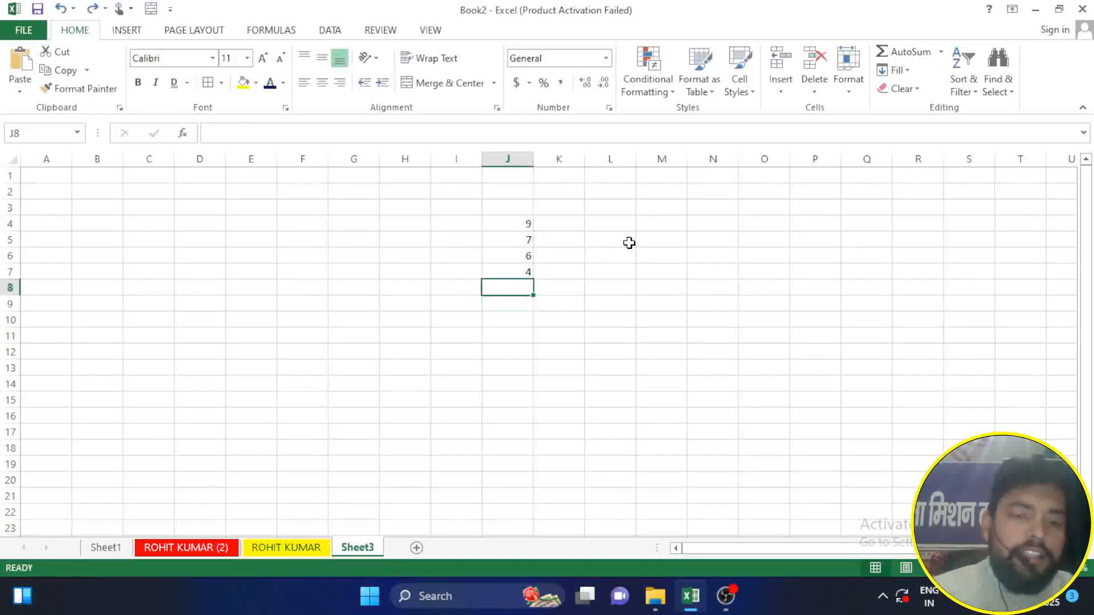
Step: Choose the PRODUCT function from the full function list for cell K8 and open its arguments
click(941, 52)
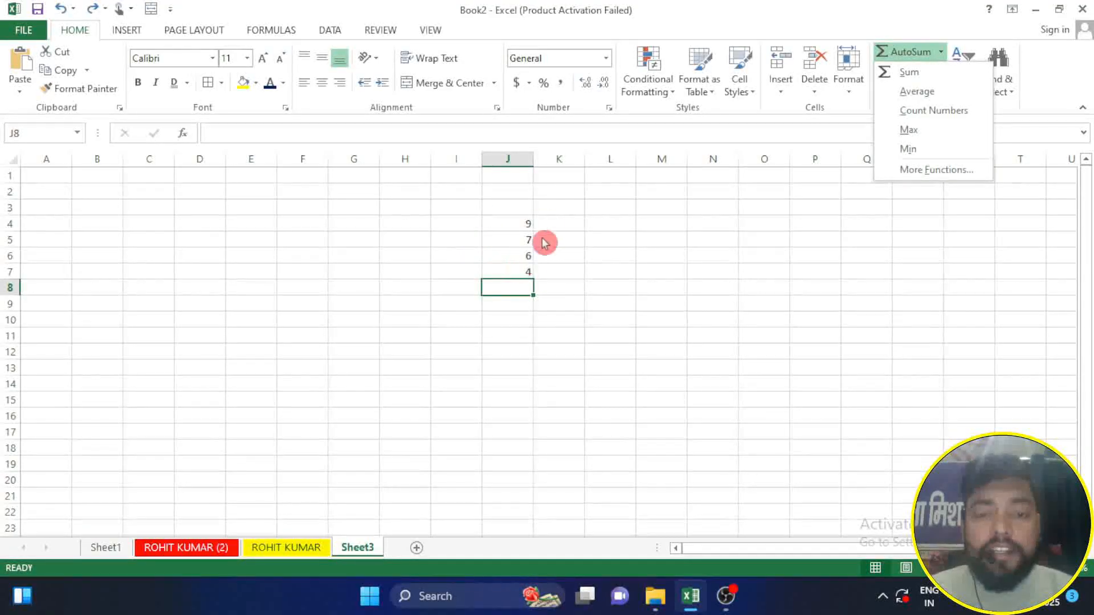
click(567, 288)
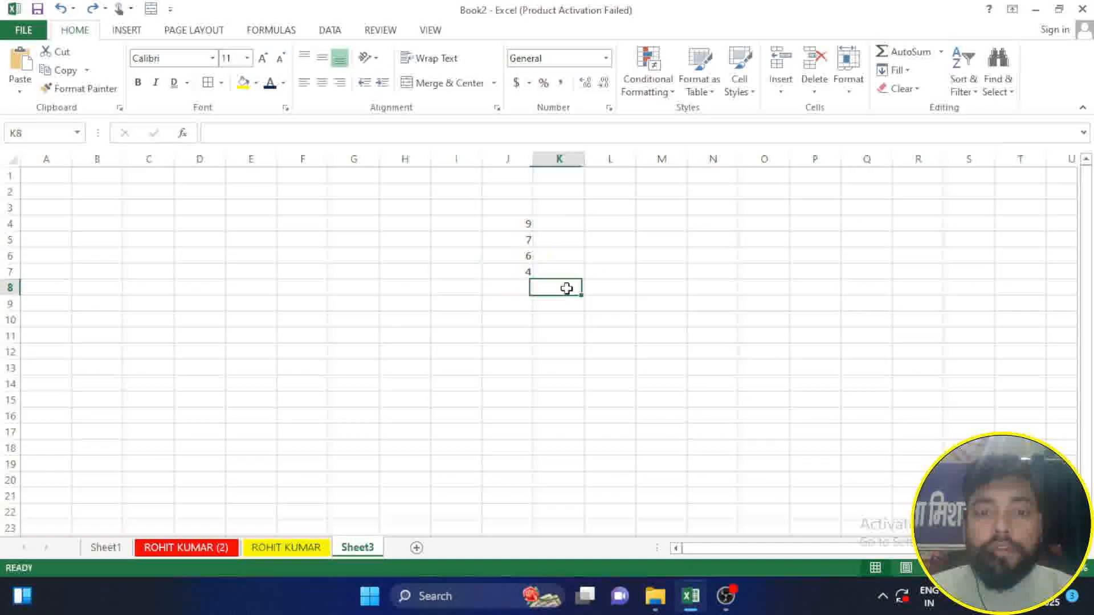
click(946, 55)
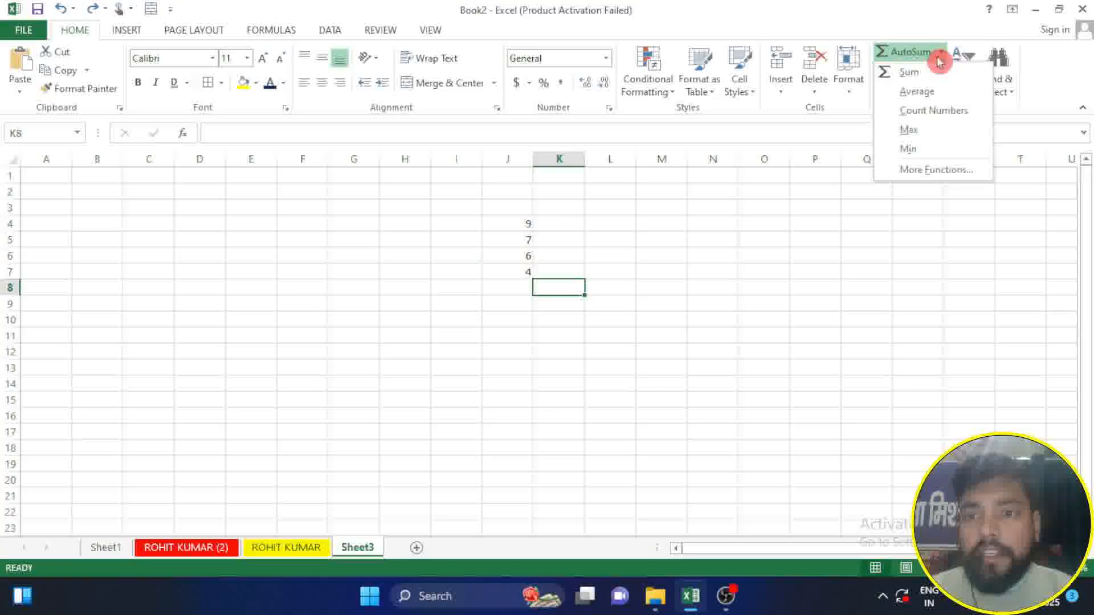
click(938, 175)
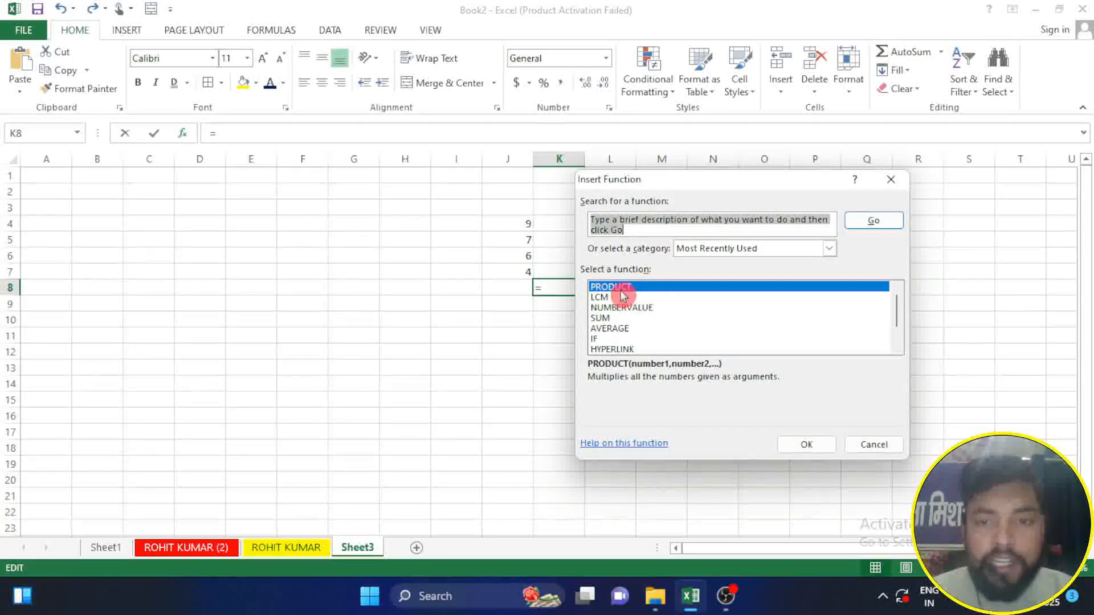
click(820, 446)
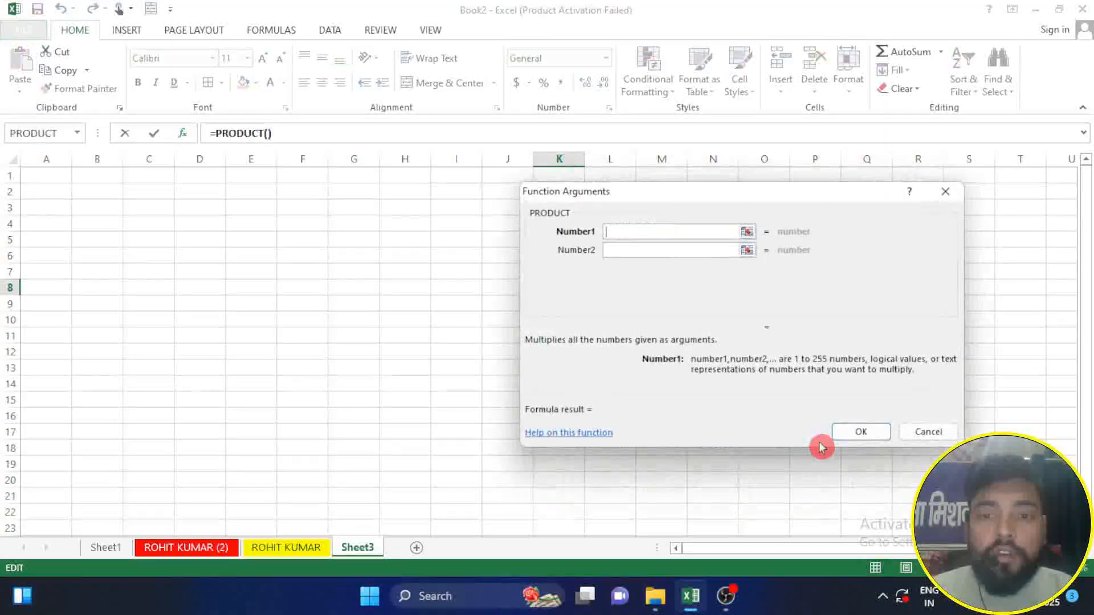
Step: Set the first PRODUCT argument to the range J4:J7 and insert the formula in K8
click(619, 200)
drag(620, 195, 518, 235)
drag(251, 303, 298, 324)
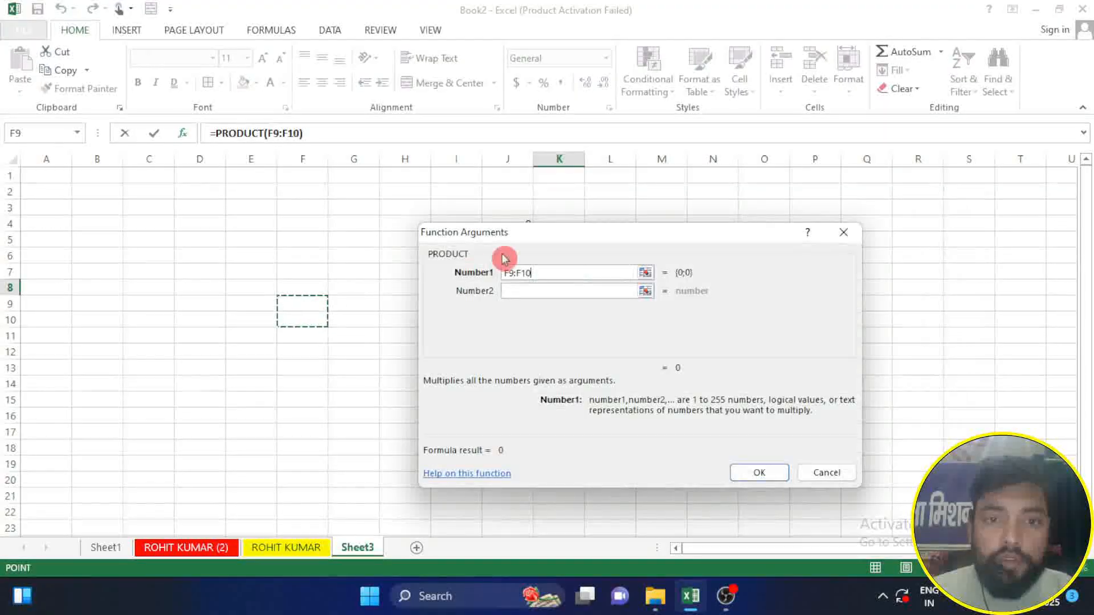
drag(529, 236, 673, 236)
click(367, 298)
click(454, 262)
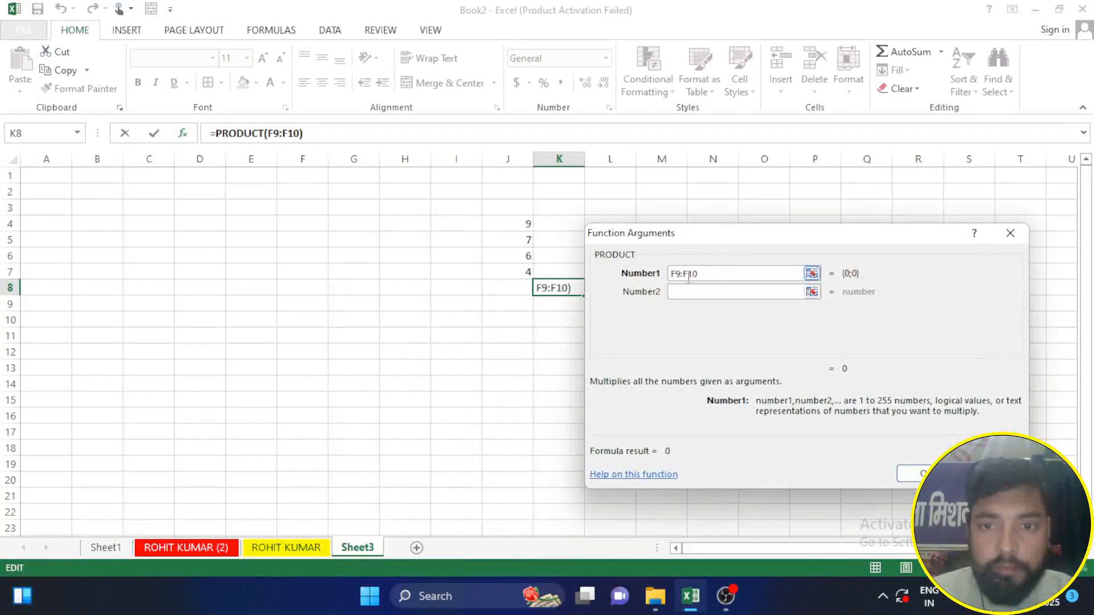
key(BackSpace)
key(BackSpace)
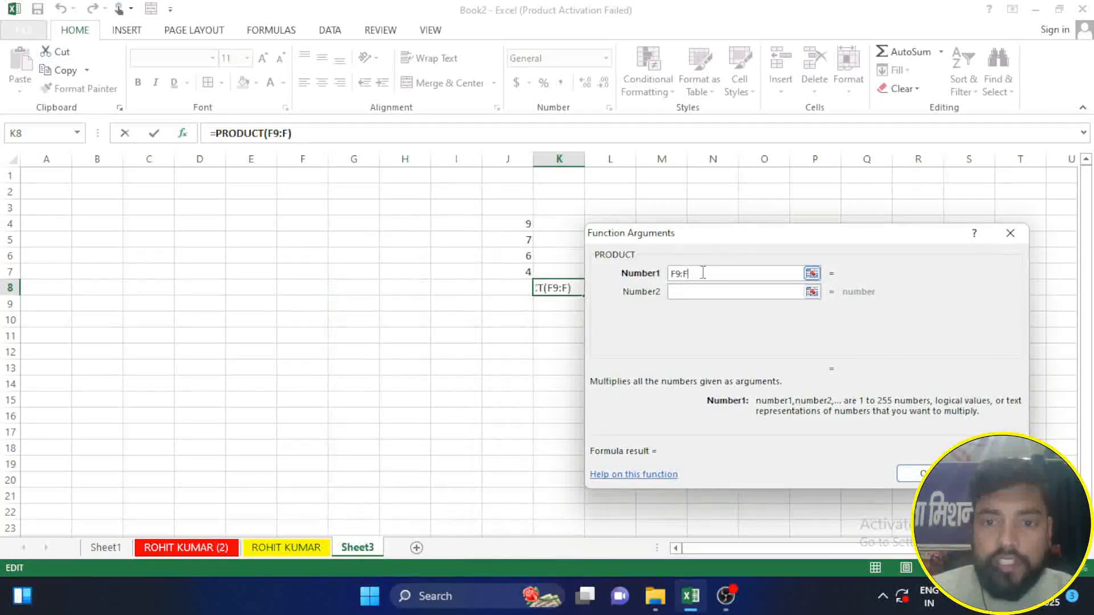
drag(511, 222, 514, 274)
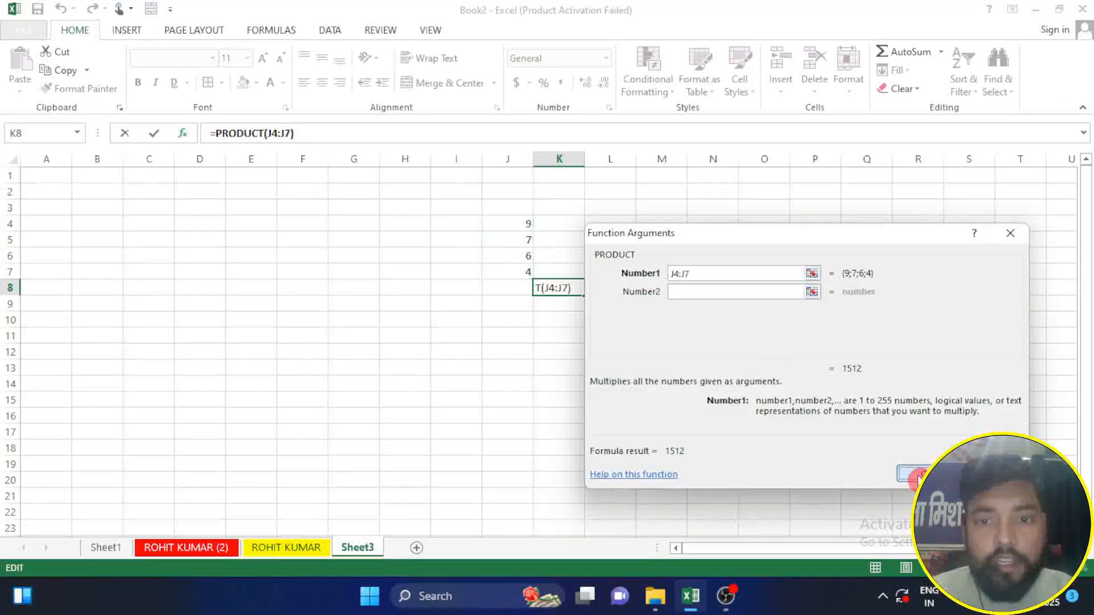
click(918, 475)
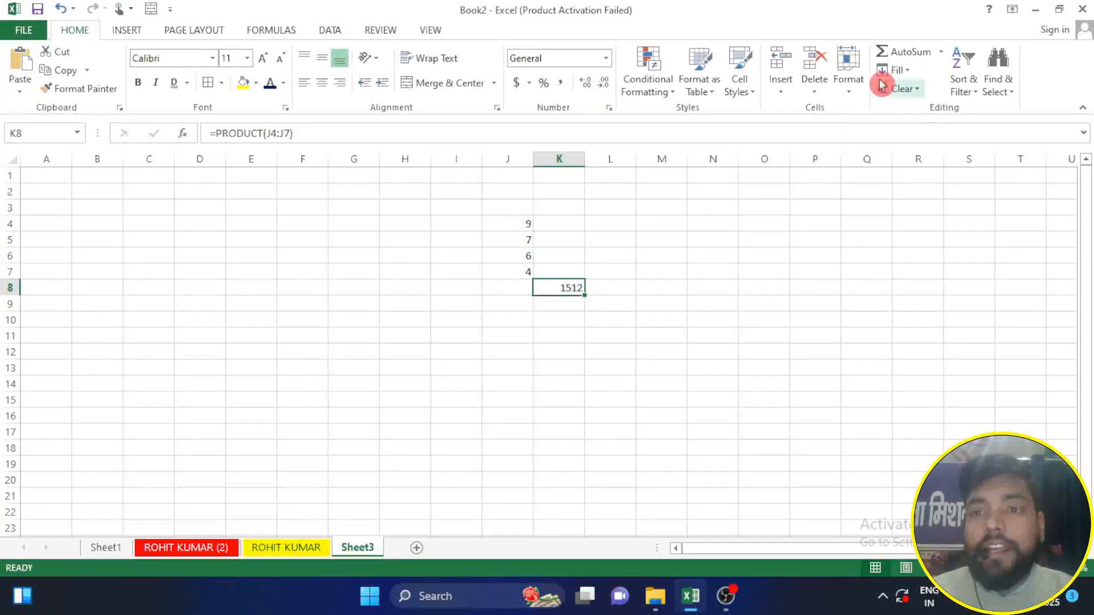
Step: Enter a sample first name in the empty cell N10 and keep that cell selected
click(709, 319)
text(RA)
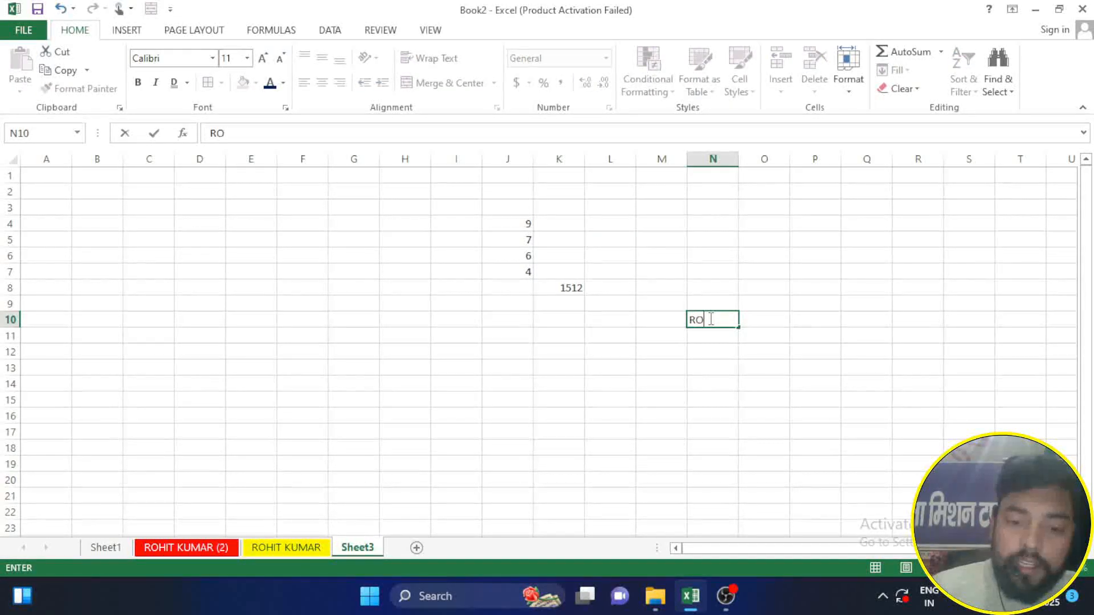
text(HI)
key(Return)
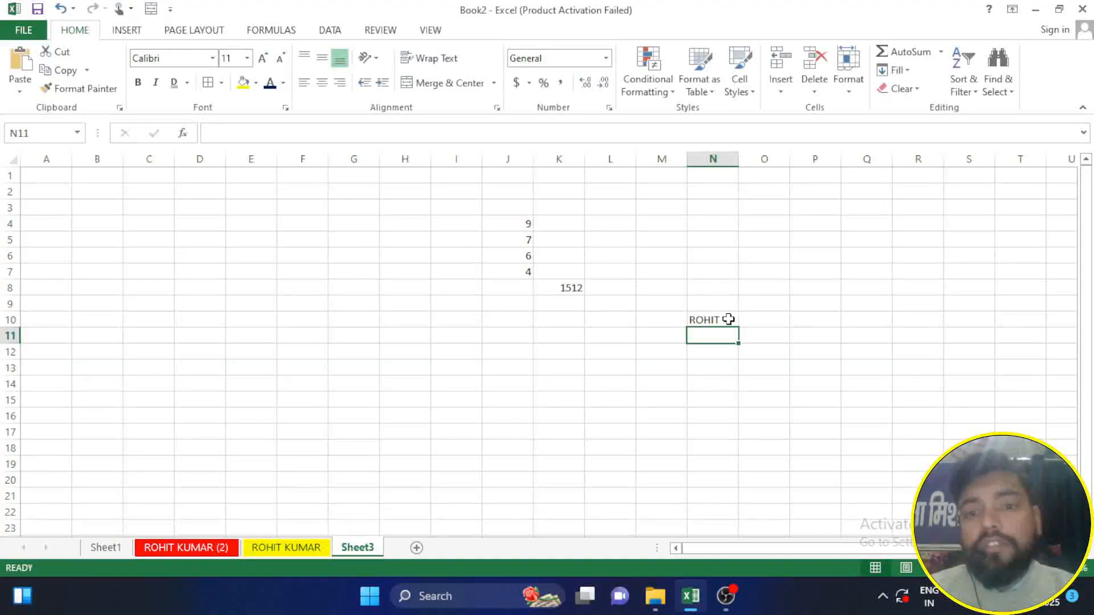
click(728, 319)
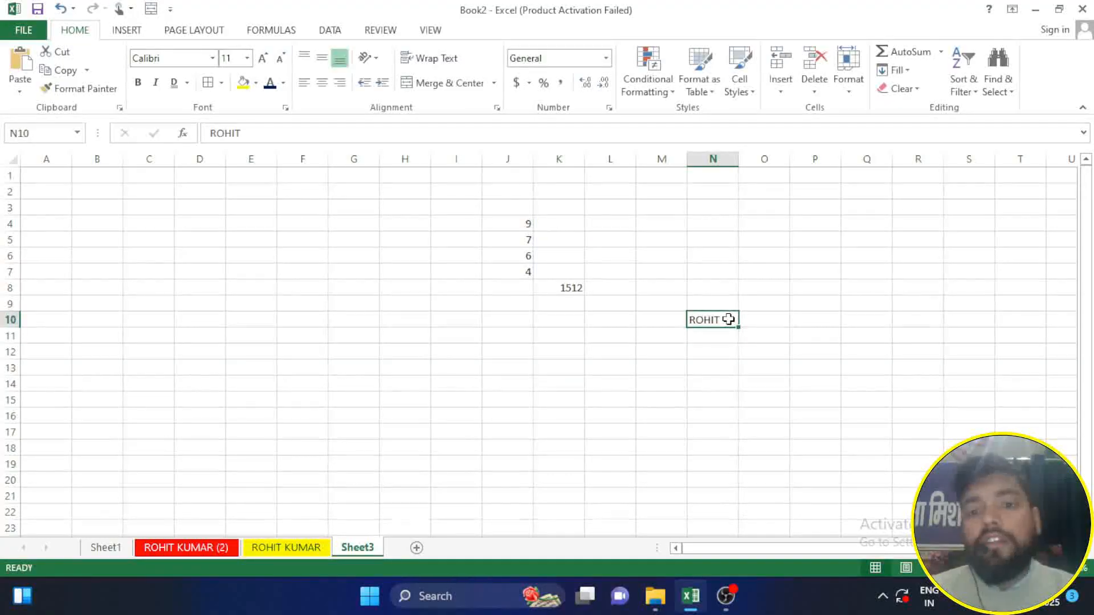
click(719, 384)
key(Up)
key(Up)
key(Up)
key(Up)
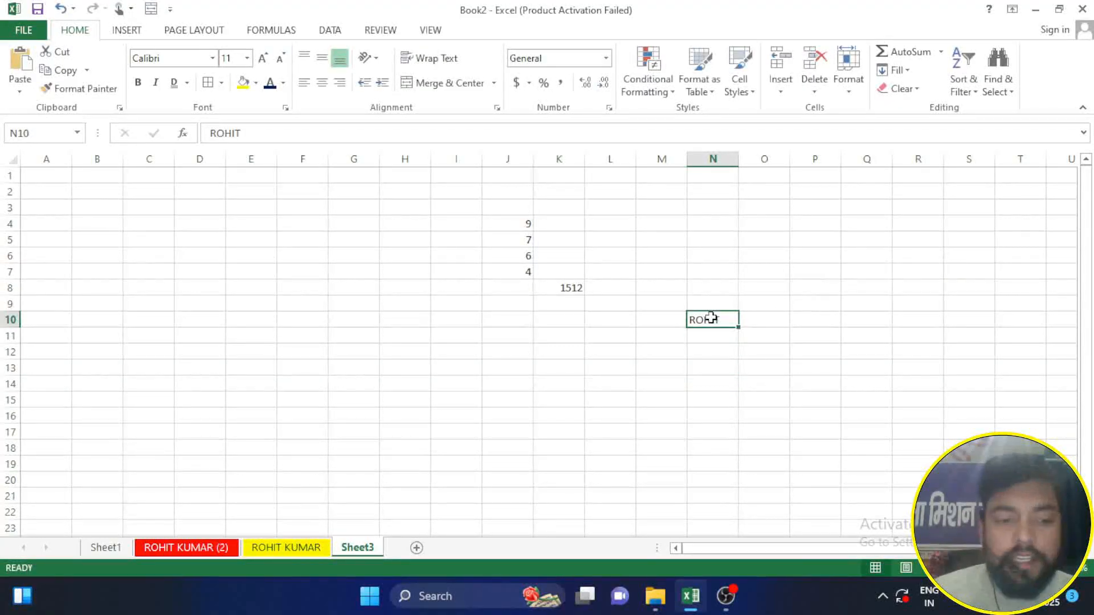
Step: Fill the name from N10 down through N18 with the Fill Down command
drag(711, 319, 696, 449)
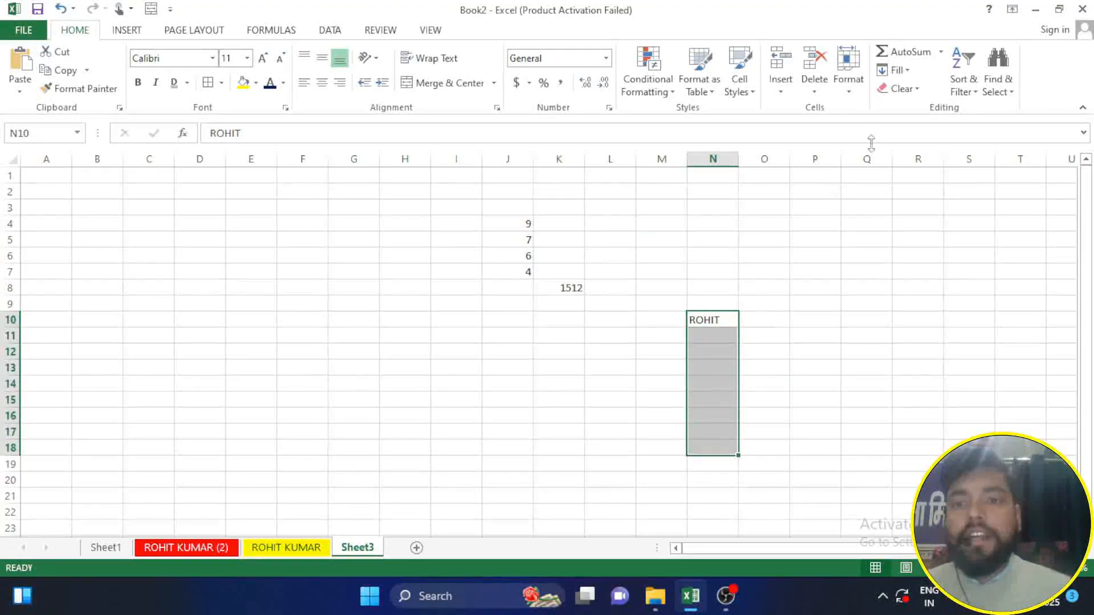
click(910, 70)
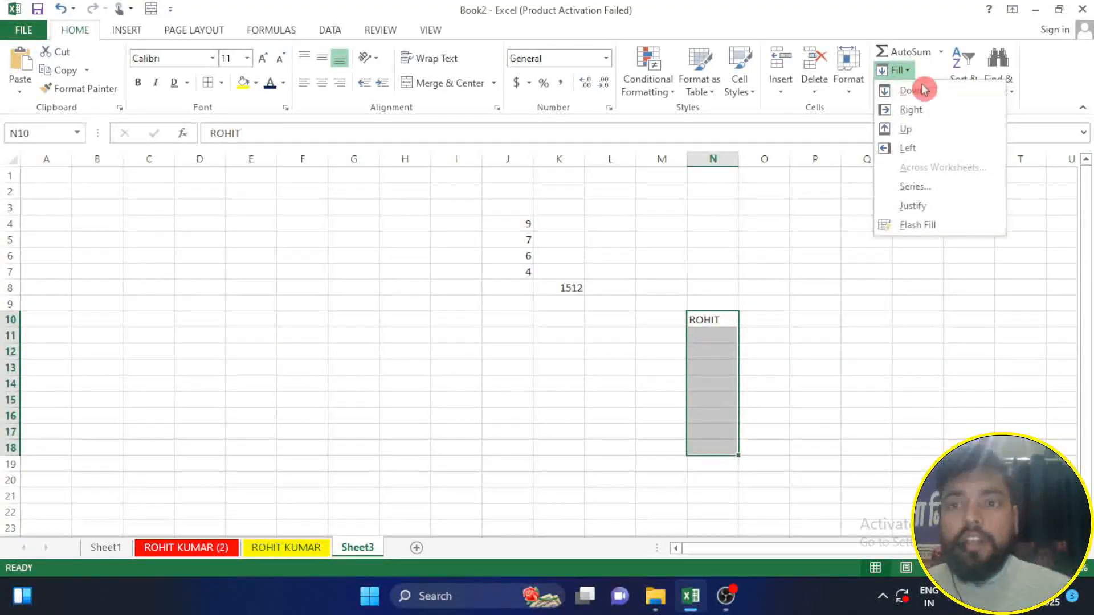
click(918, 90)
click(824, 385)
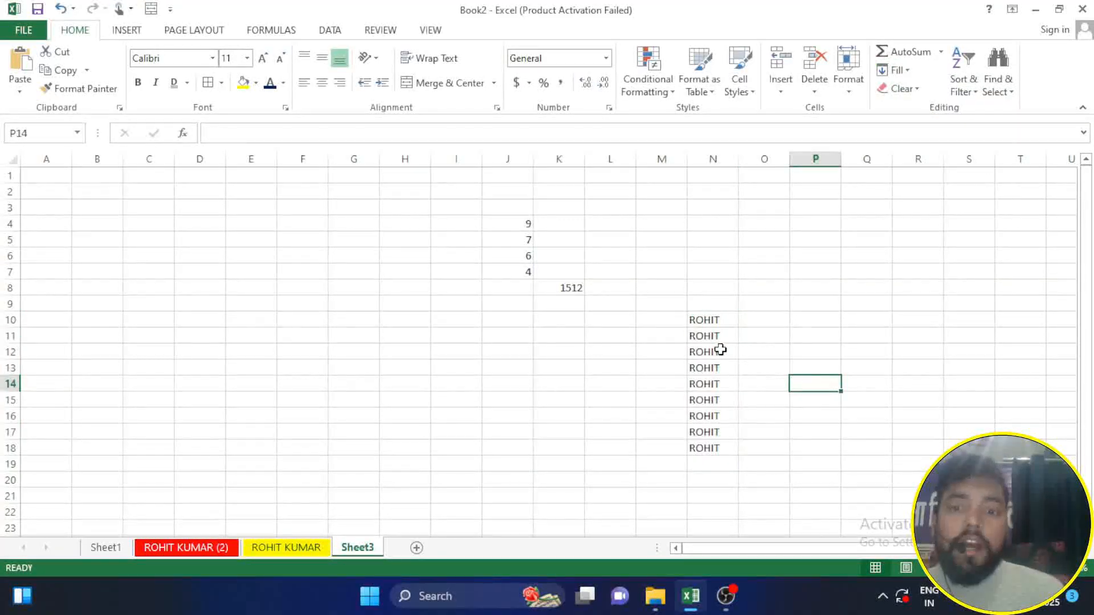
click(710, 323)
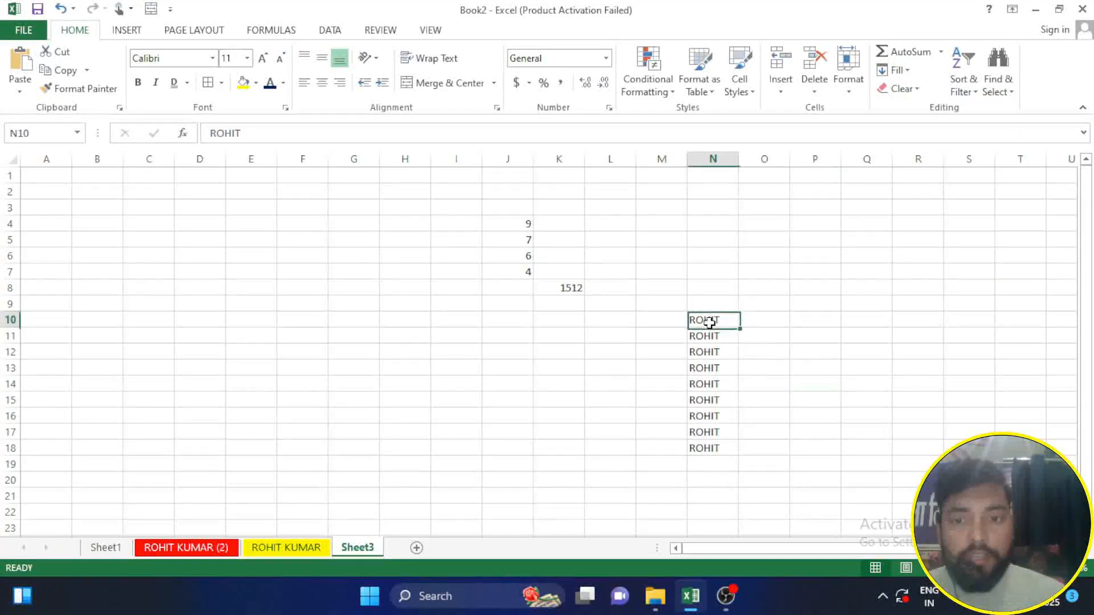
click(723, 352)
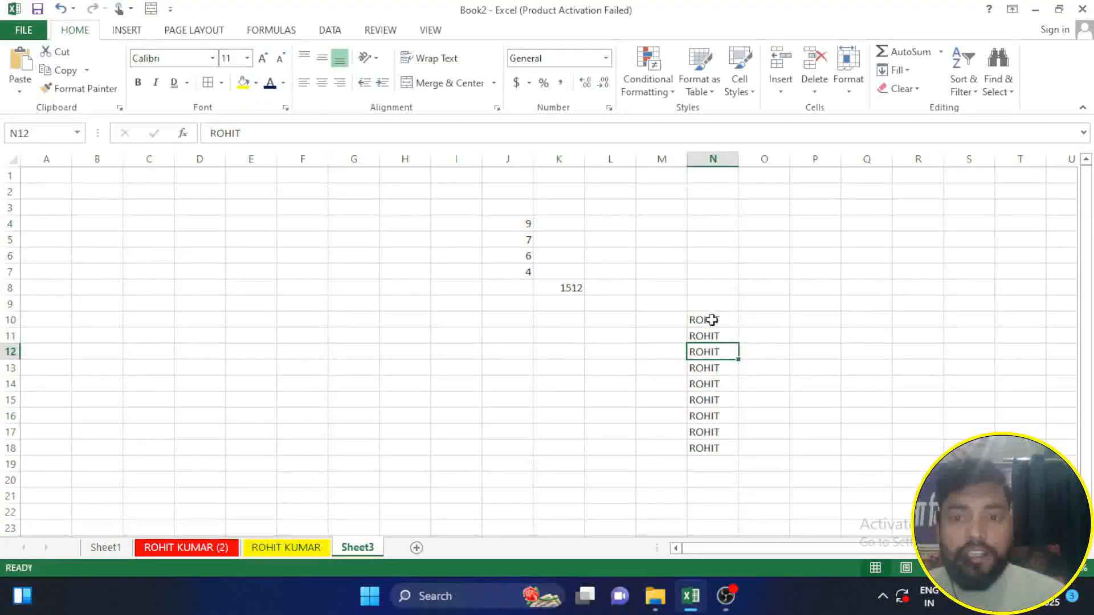
Step: Fill the names in N10:N13 to the right through column R
drag(711, 316, 913, 373)
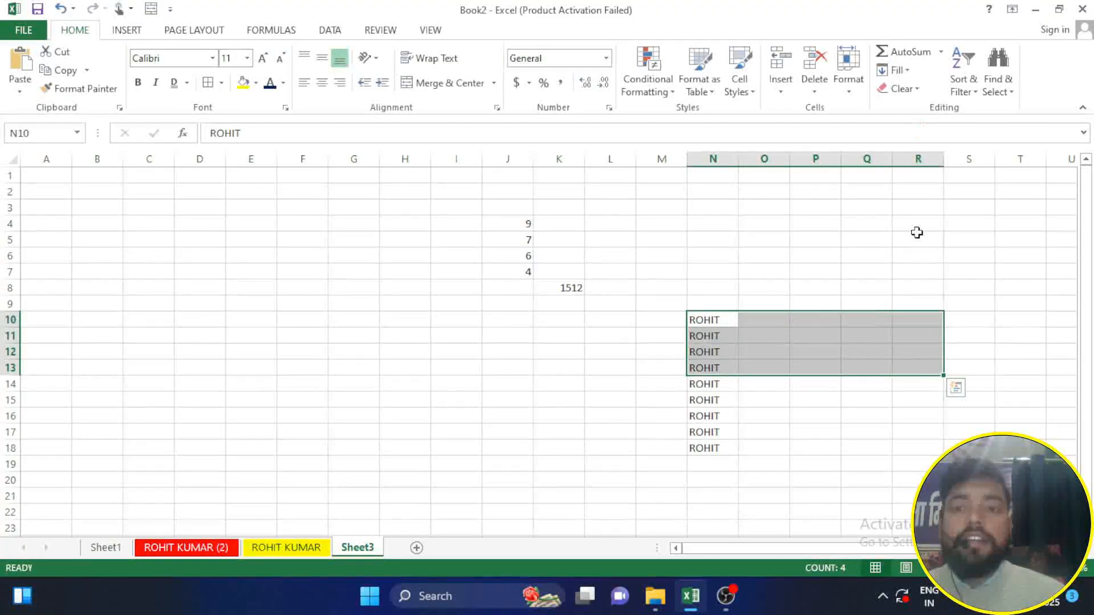
click(906, 72)
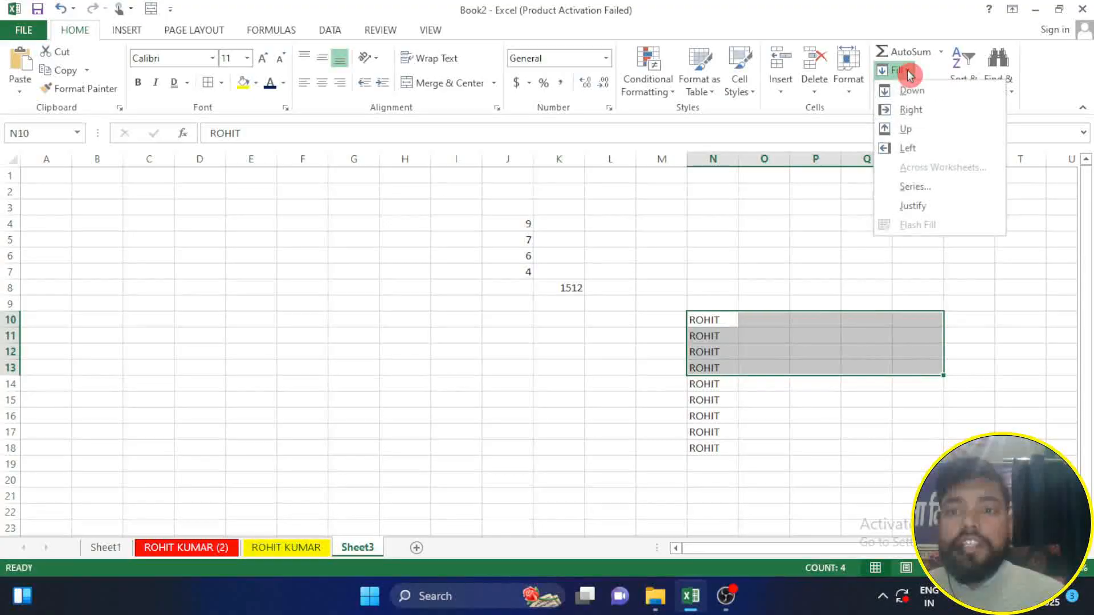
click(937, 122)
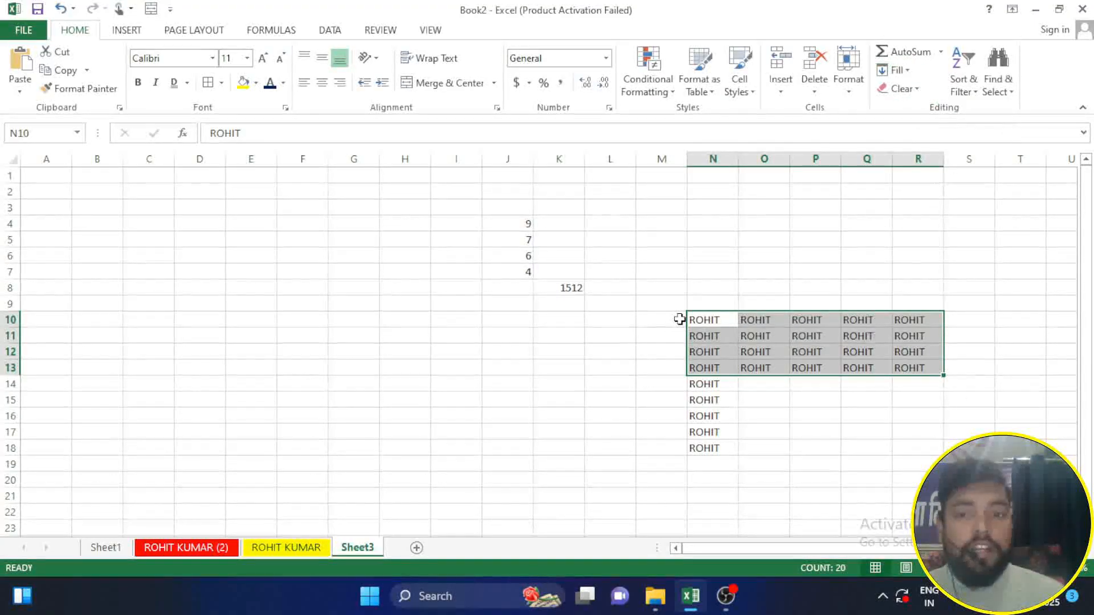
Step: Fill the names in N10:N14 to the left through column J
drag(705, 320, 507, 379)
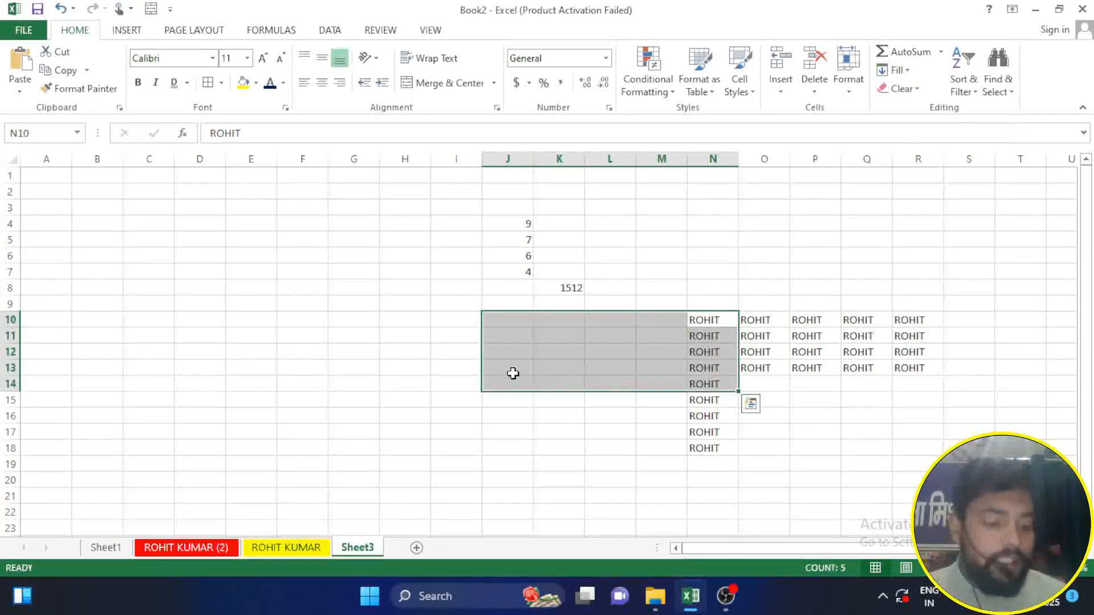
click(913, 73)
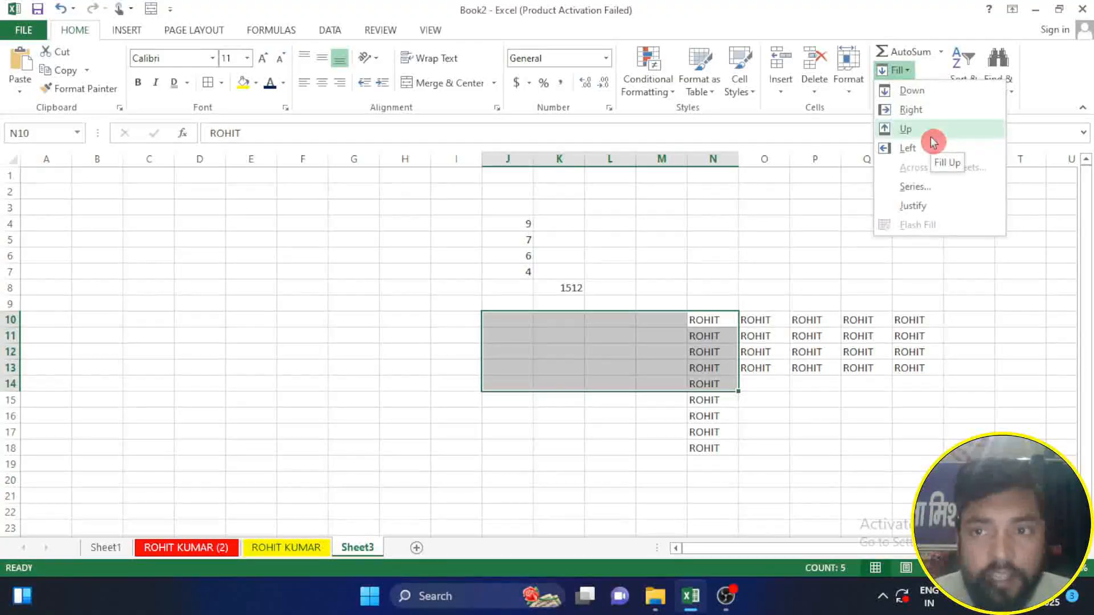
click(923, 149)
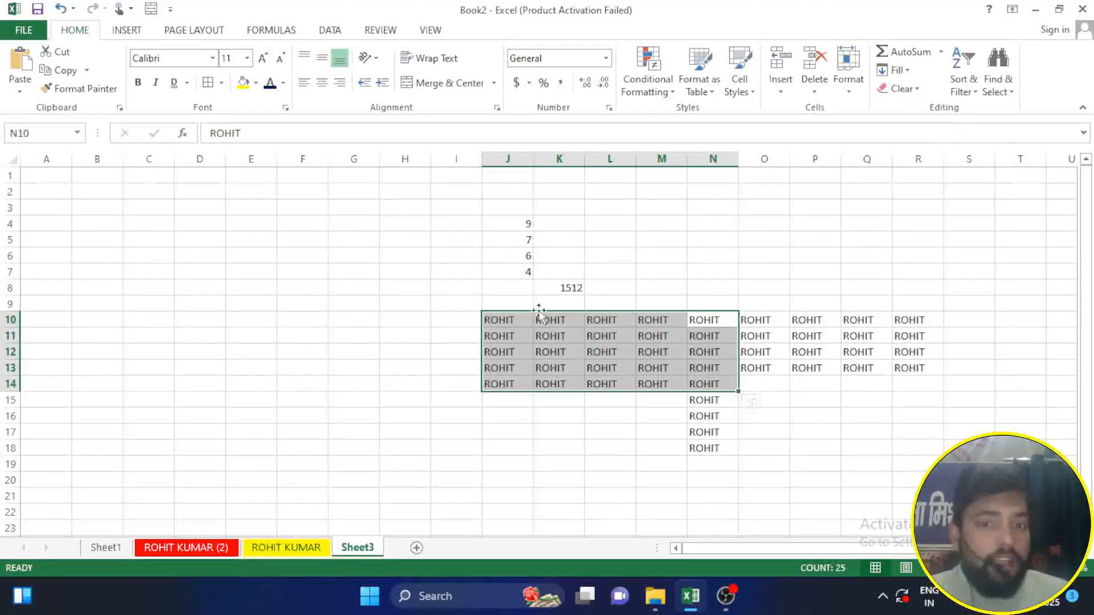
Step: Fill the names in M12:O12 upward through row 4 with the Fill Up command
click(522, 416)
drag(642, 362, 776, 302)
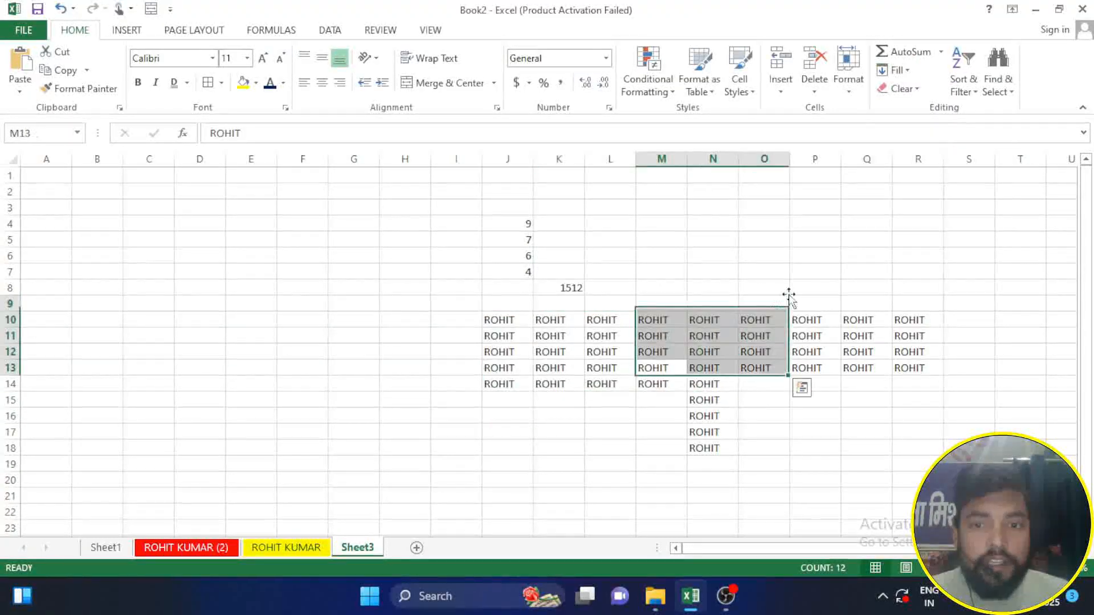
click(808, 225)
click(661, 322)
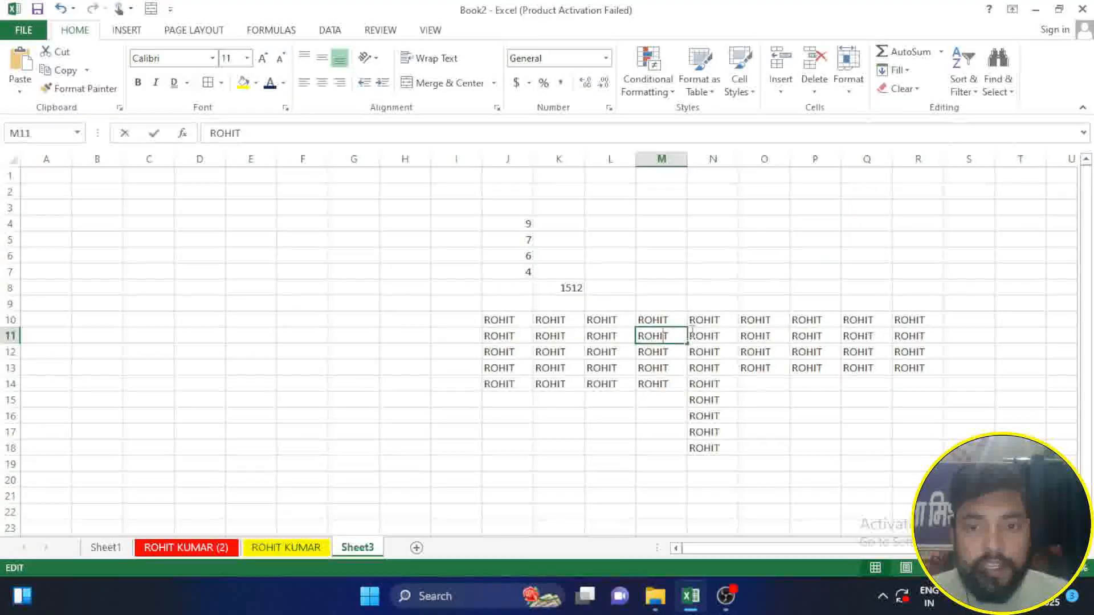
click(731, 322)
drag(649, 349, 755, 229)
click(893, 70)
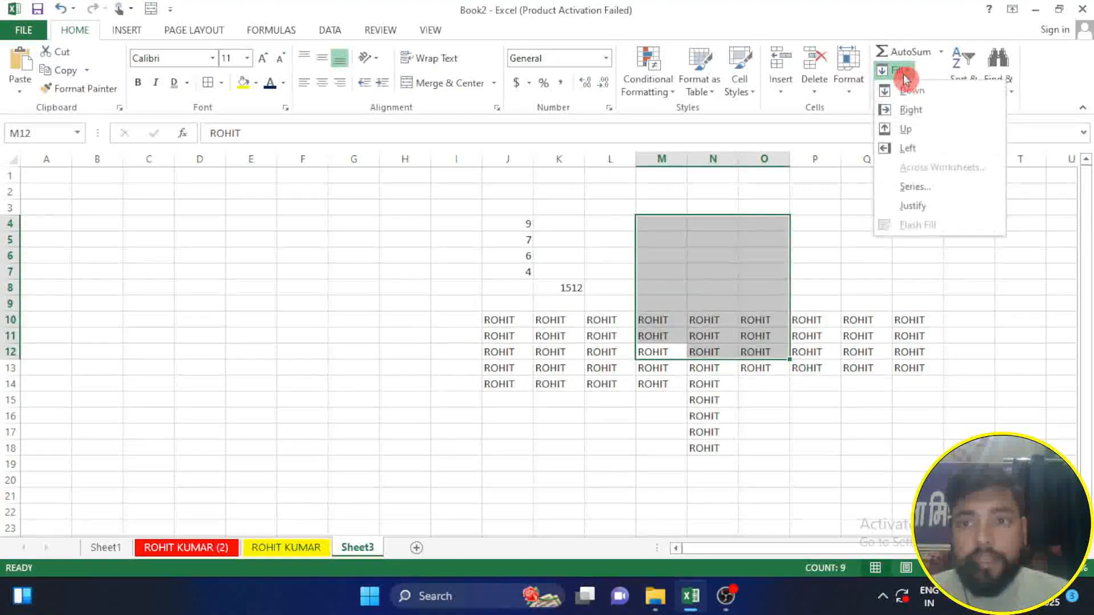
click(910, 129)
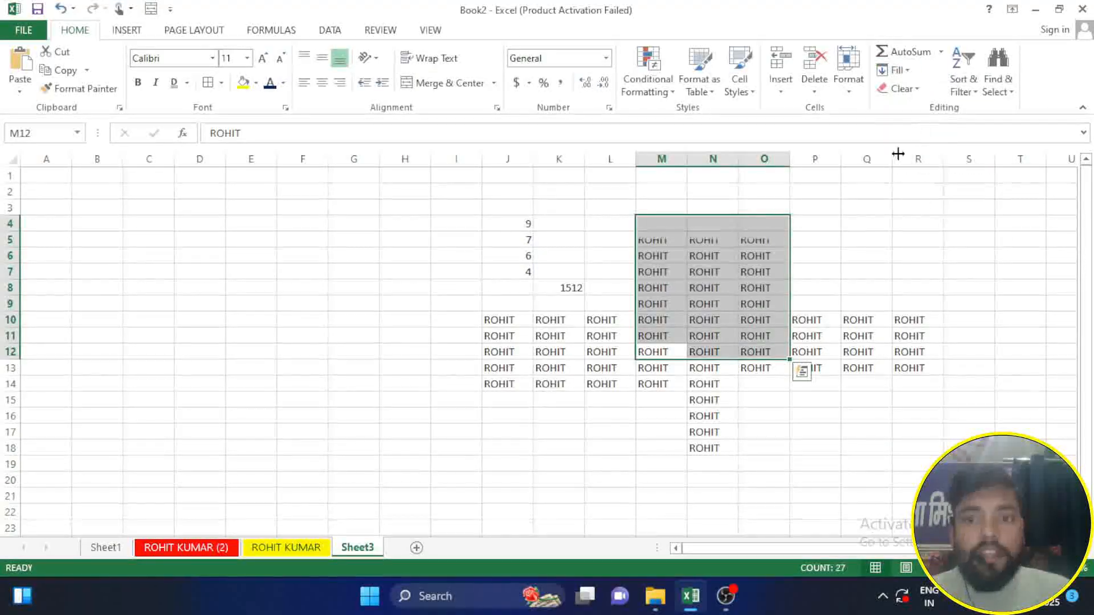
click(873, 228)
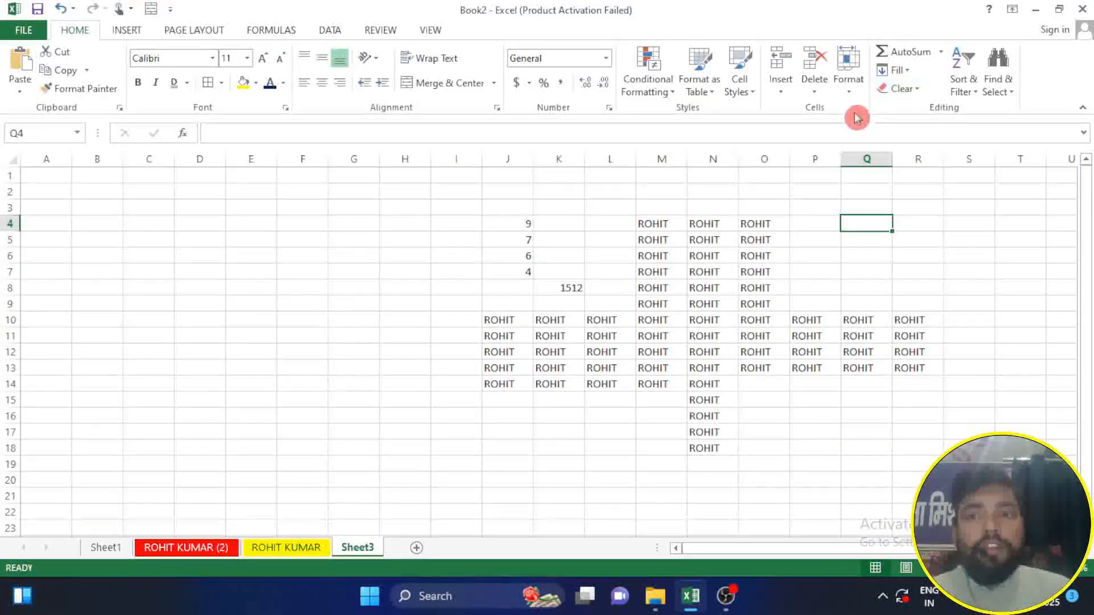
Step: Change the font colour of the cells in L8:P15 to red
click(633, 286)
drag(706, 351, 739, 384)
click(642, 306)
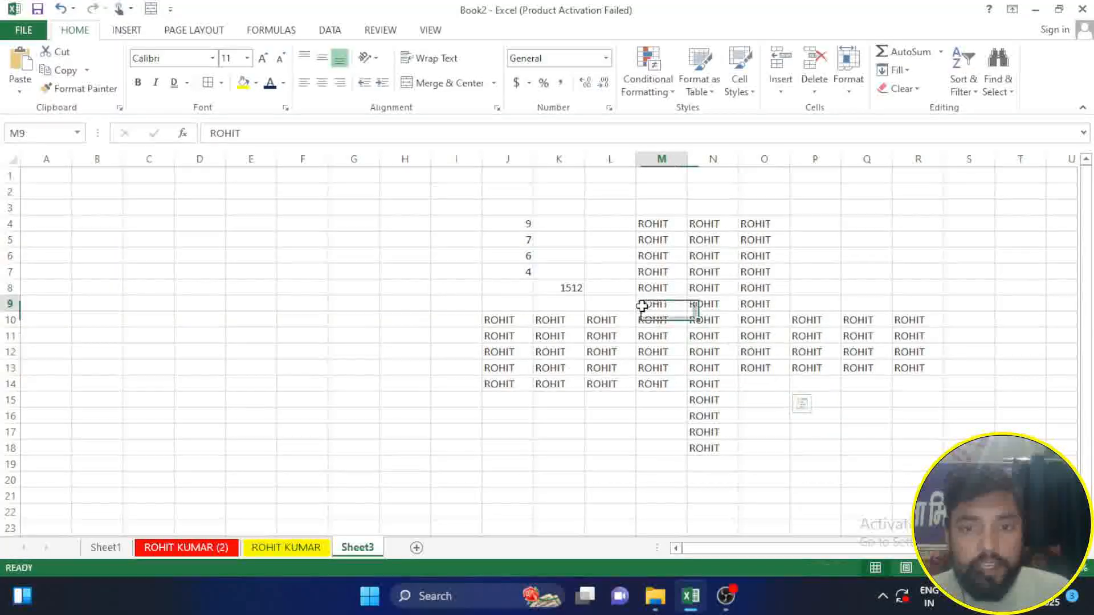
drag(617, 285, 812, 402)
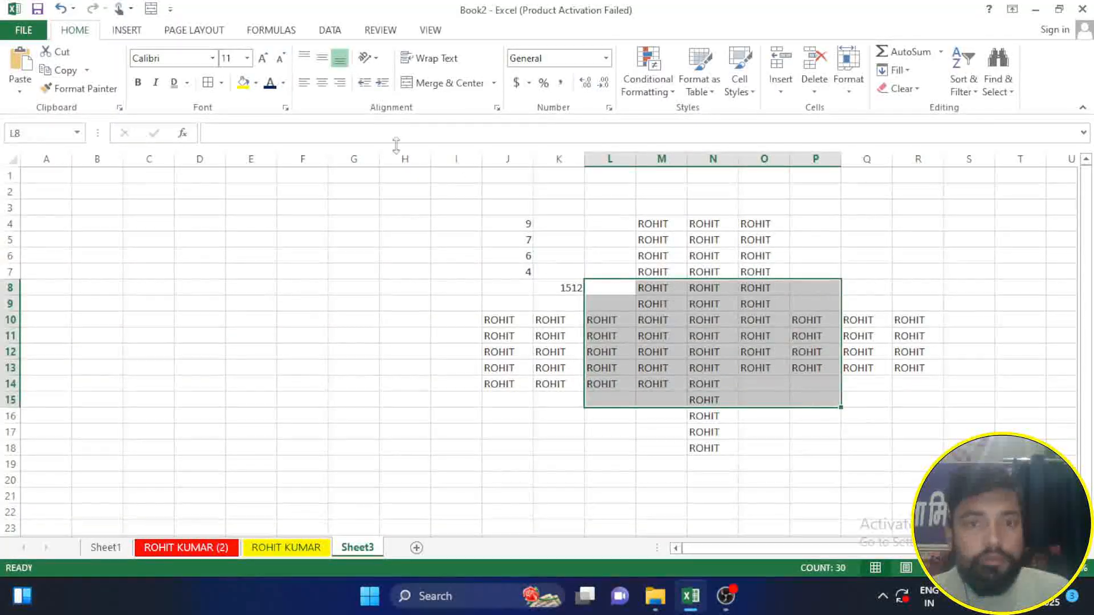
click(283, 85)
click(283, 227)
click(285, 223)
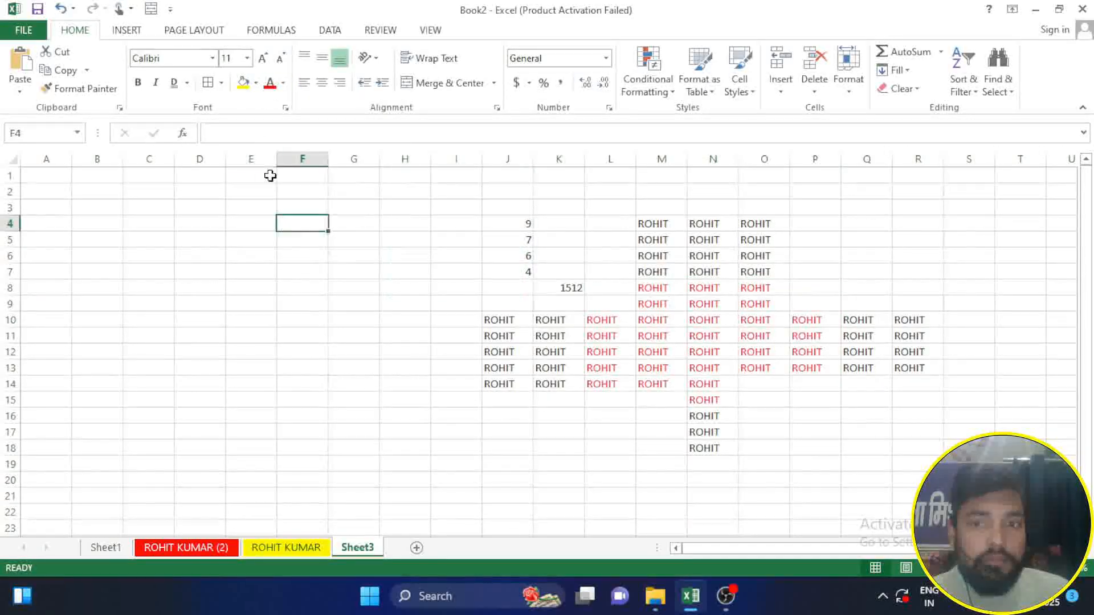
Step: Make the text in L8:P15 bold and give the range a yellow fill
drag(621, 285, 742, 391)
click(763, 399)
drag(607, 295, 806, 400)
click(138, 83)
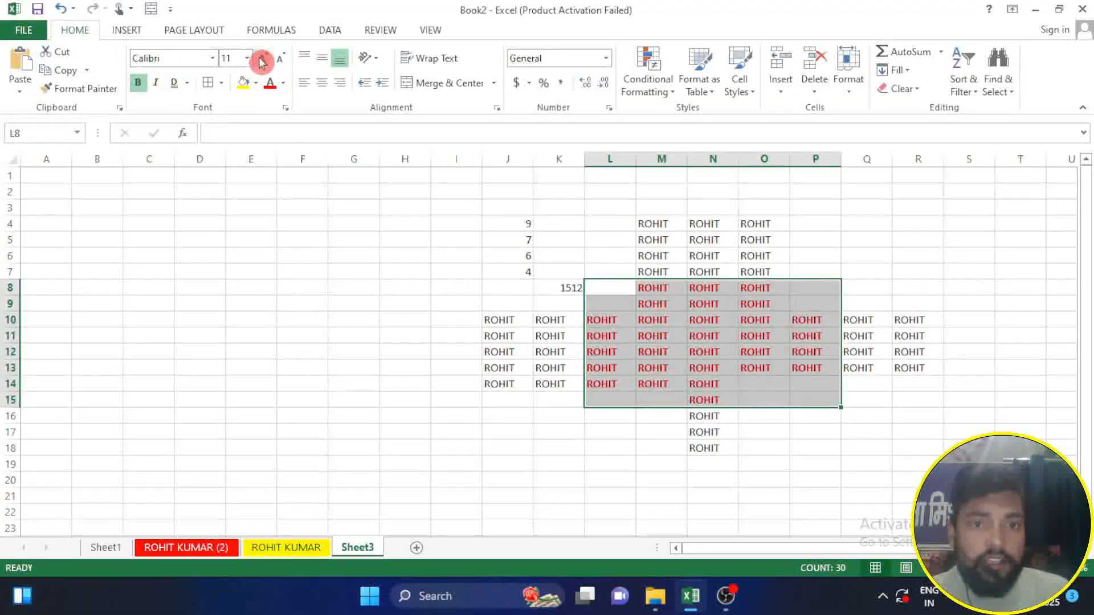
click(246, 86)
click(278, 204)
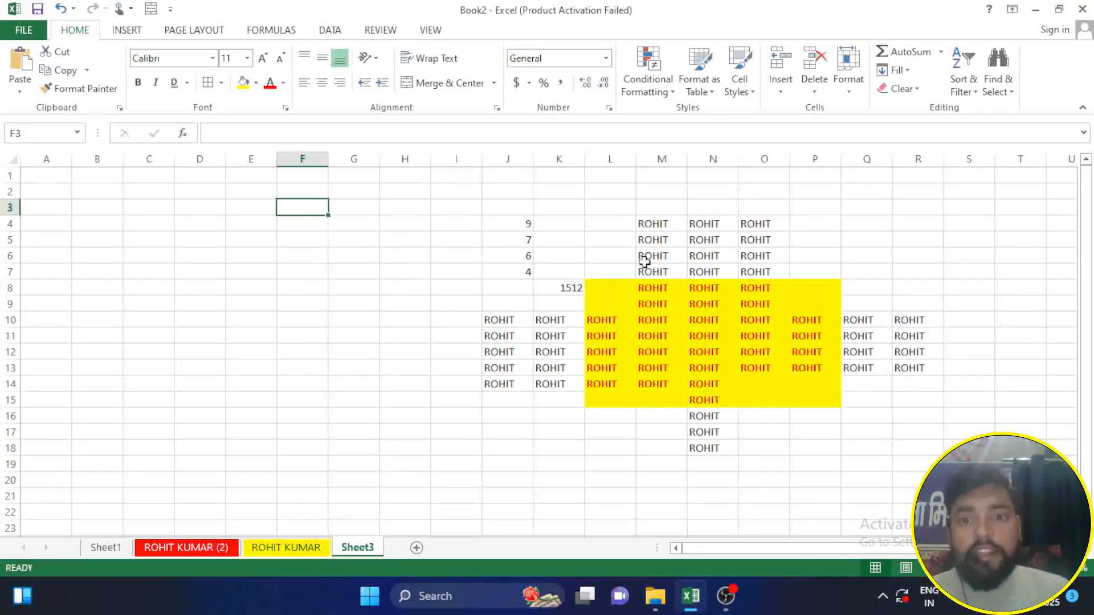
Step: Clear only the formats from the yellow cells in O8:P15, keeping their text
drag(604, 288, 626, 303)
drag(745, 288, 830, 400)
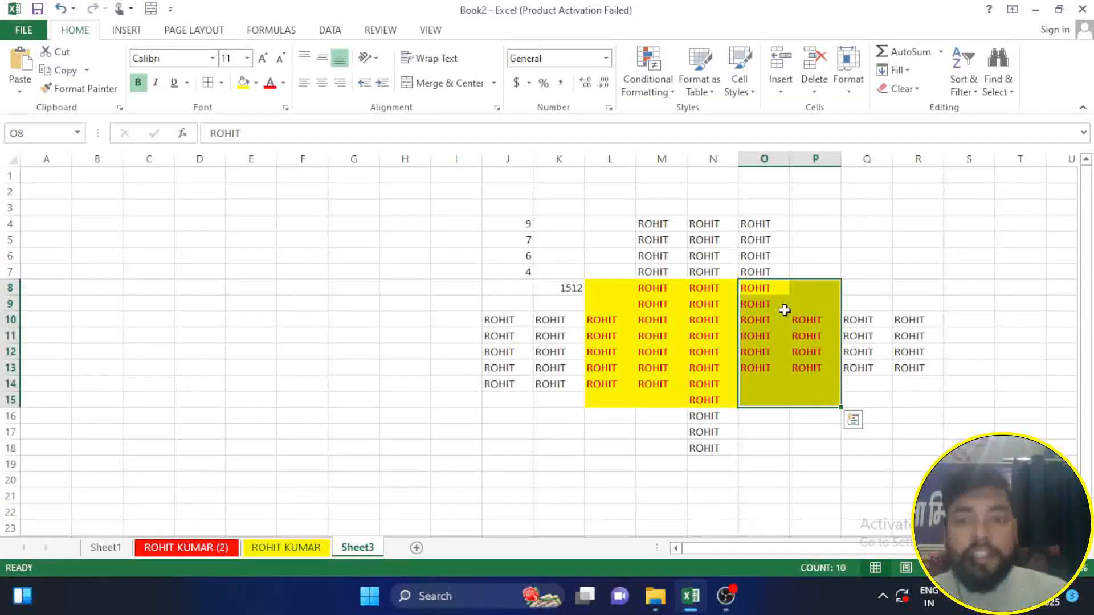
click(918, 89)
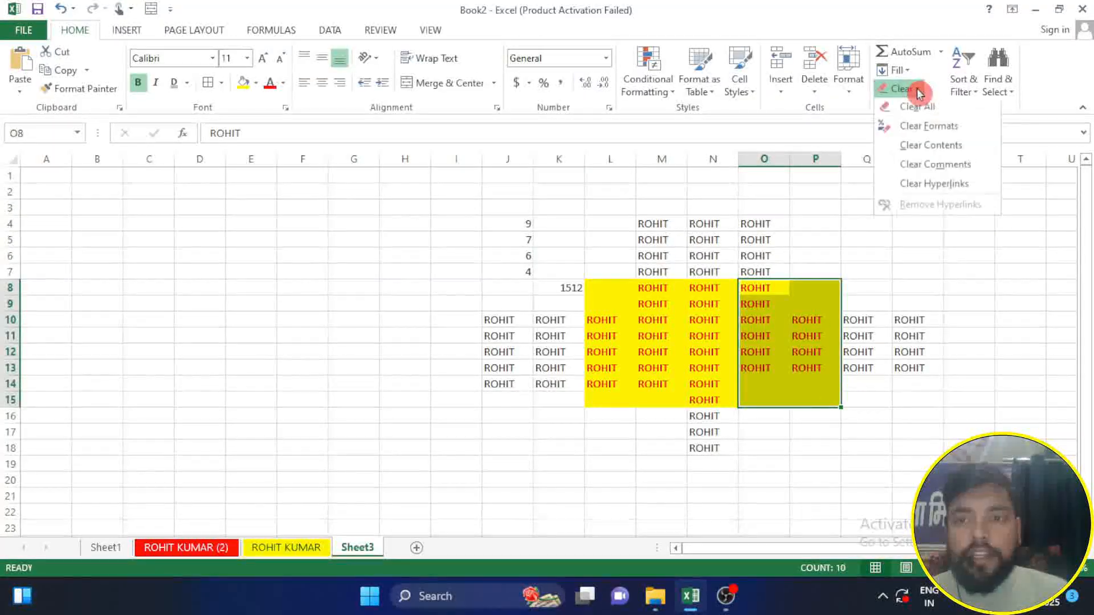
click(952, 133)
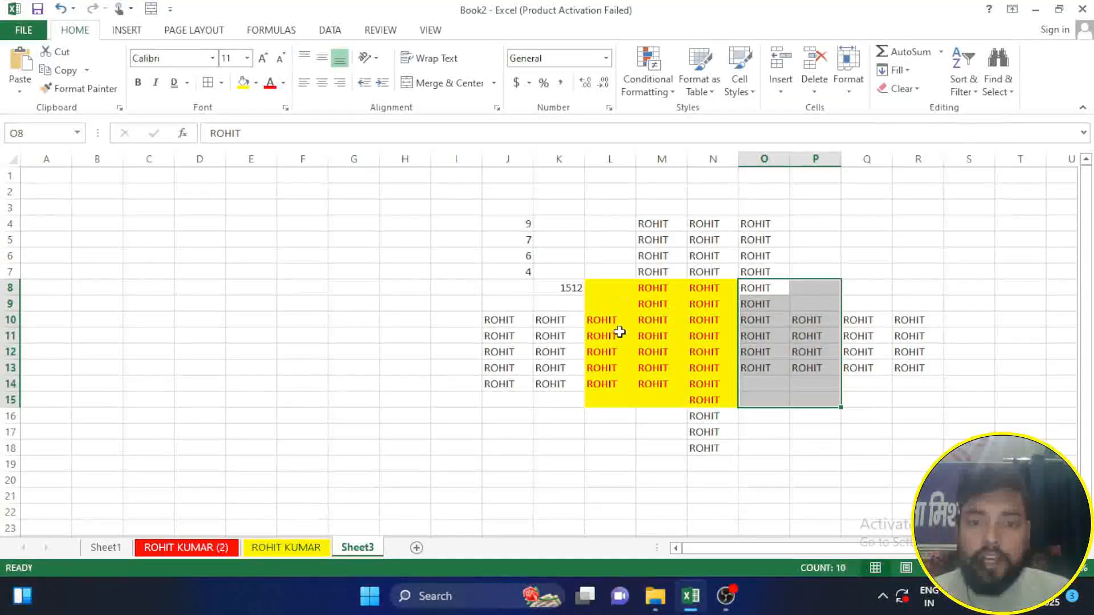
Step: Clear only the contents of the yellow cells L10:L14, keeping their formatting
drag(593, 321, 625, 383)
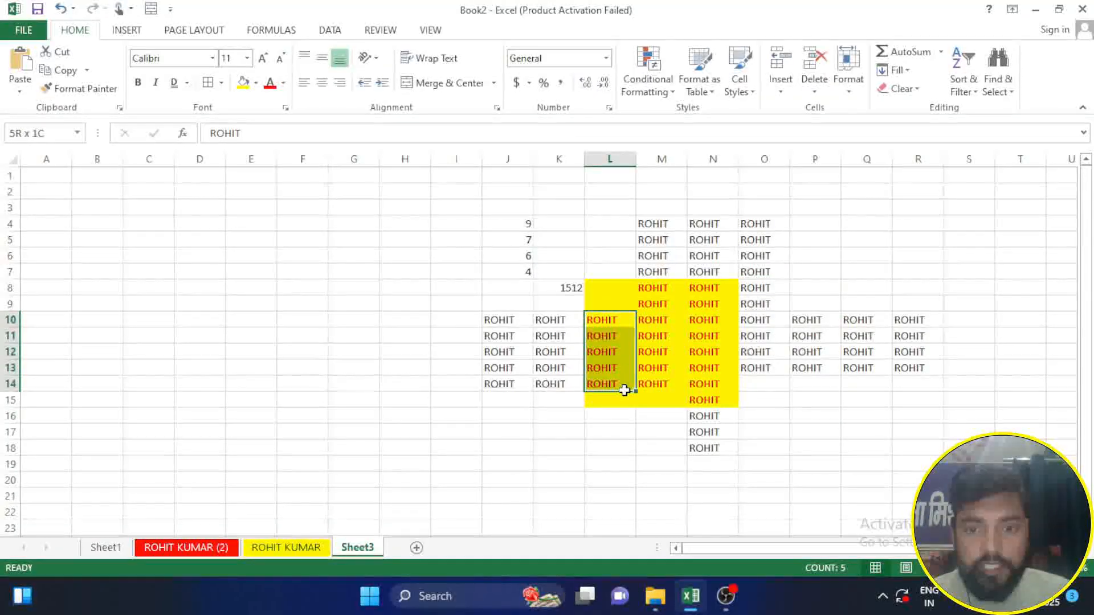
click(906, 91)
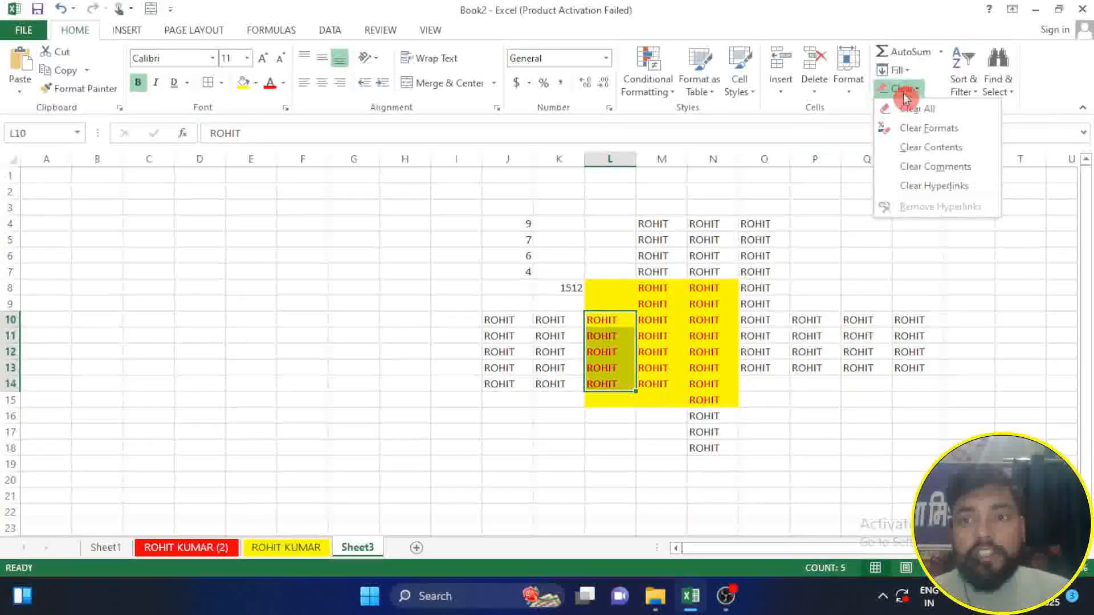
click(950, 152)
click(567, 447)
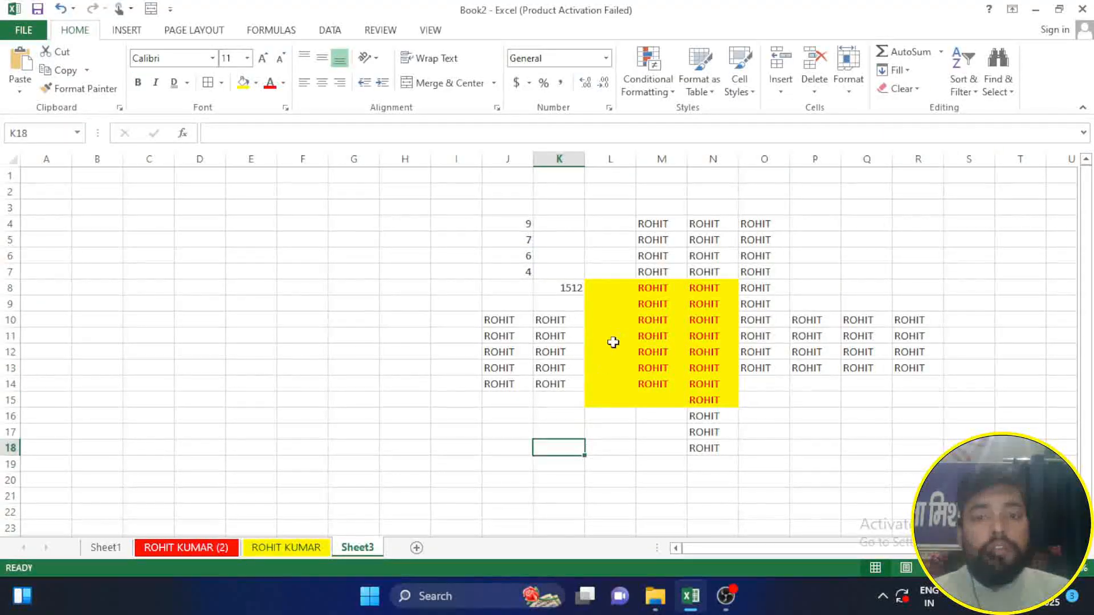
Step: Enter the sample texts GUF, JBKJB, LKJBLKJB, JBJ, MBM, and MBM, down cells L10:L15
click(620, 321)
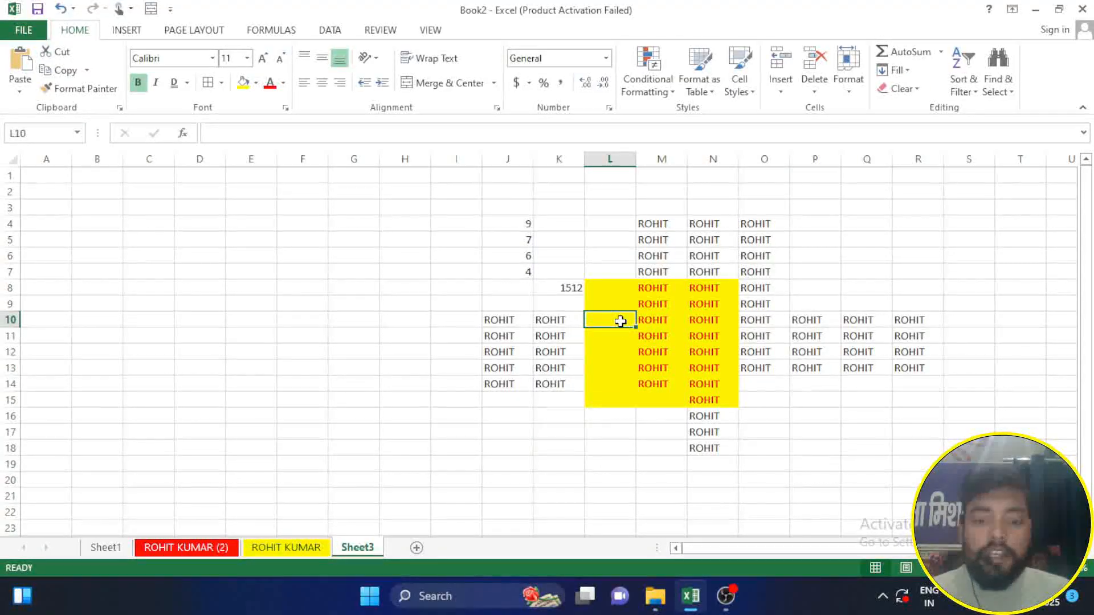
text(GUF)
key(Return)
text(JBKJB)
key(Return)
text(LKJBLKJB)
key(Return)
text(JBJ)
key(Return)
text(MBM,)
key(Return)
text(MBM,)
key(Return)
Step: Remove both contents and formatting from K7:P16 with Clear All
drag(593, 288, 661, 402)
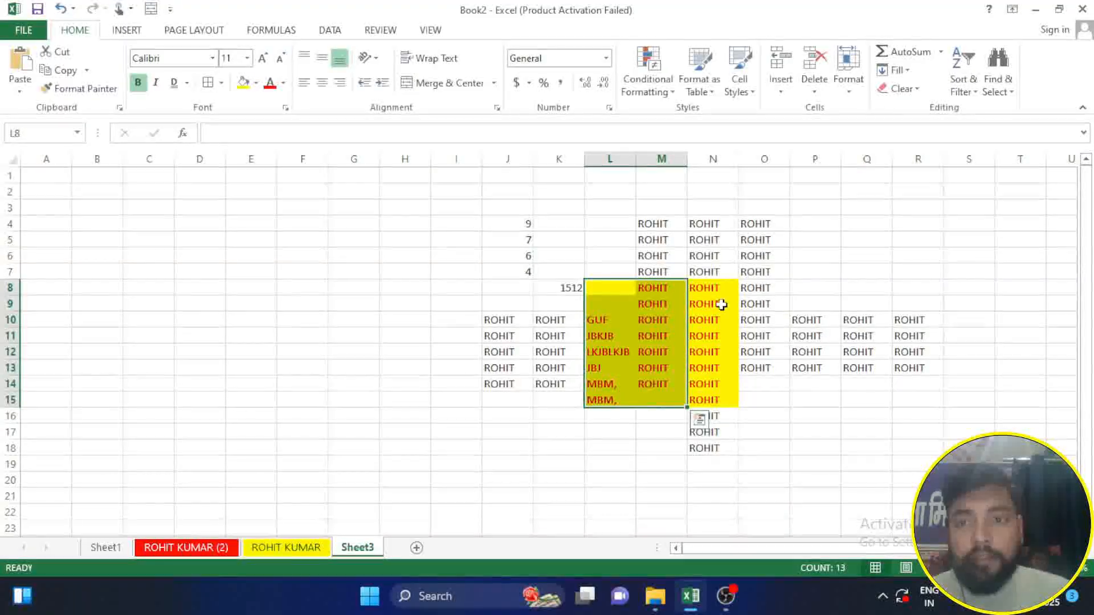
click(901, 89)
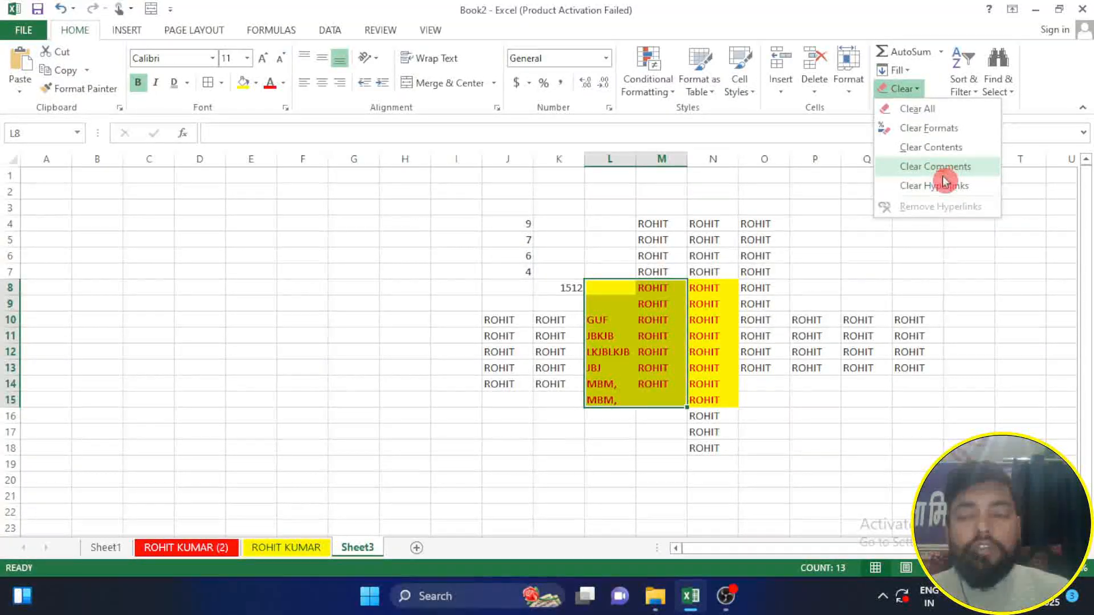
click(904, 130)
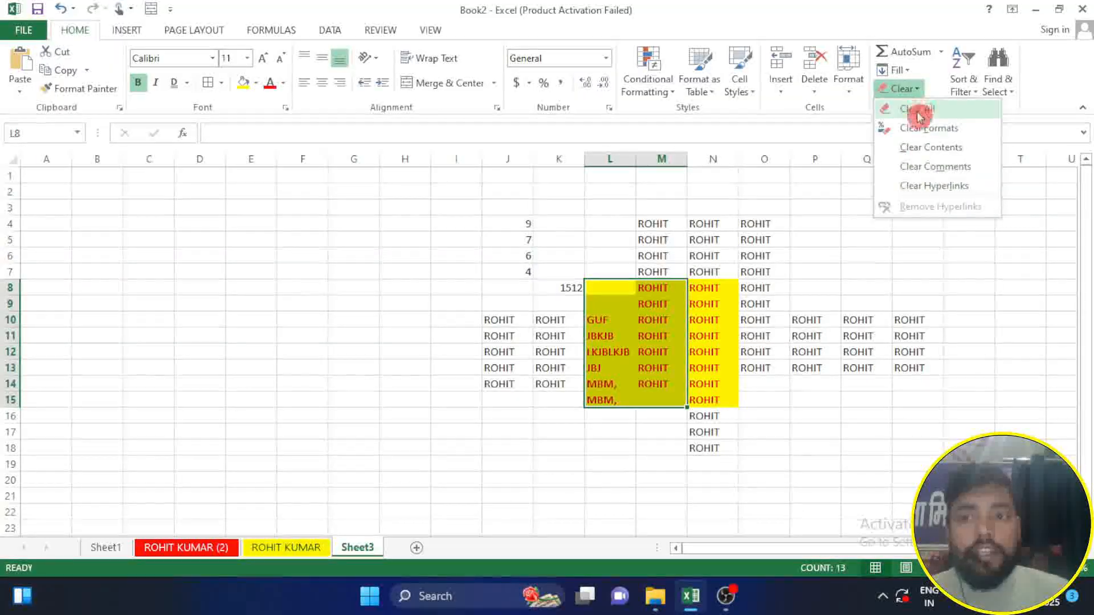
click(576, 273)
drag(576, 273, 789, 408)
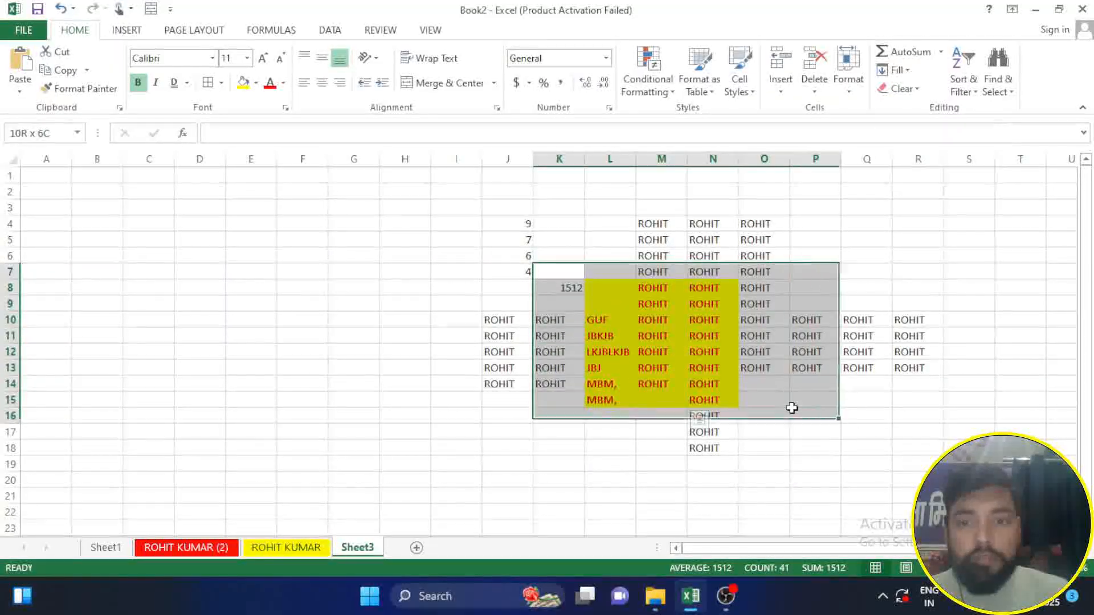
click(912, 89)
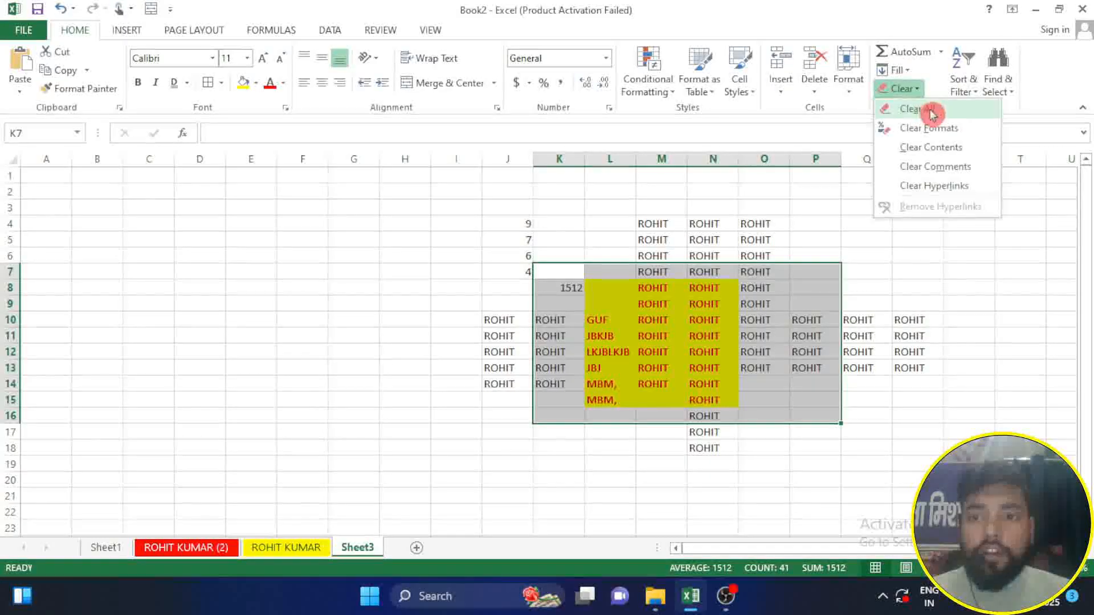
click(934, 111)
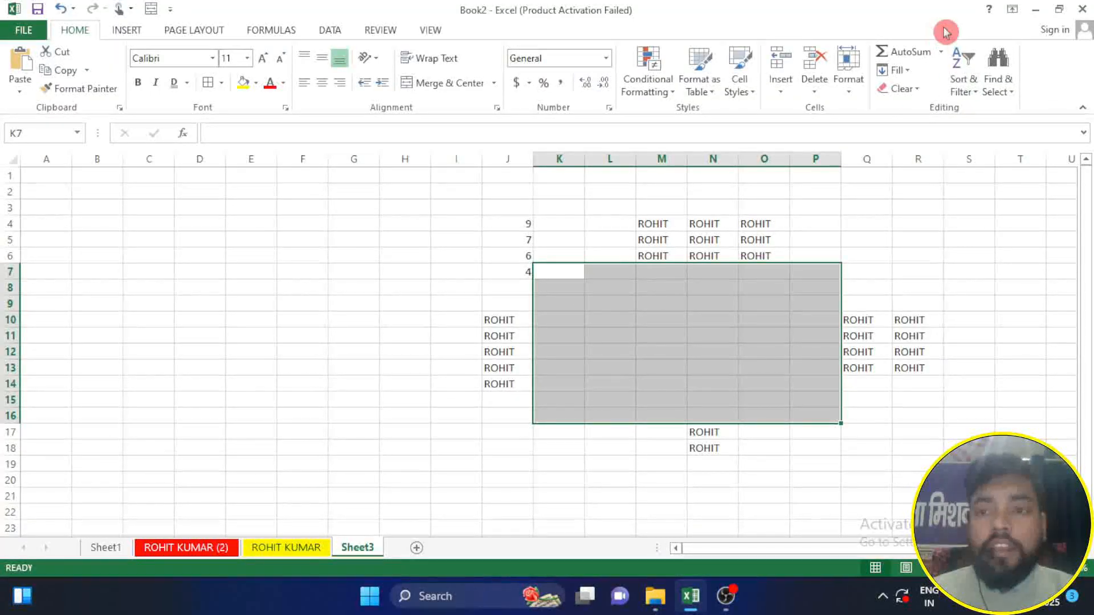
Step: Switch to the red-tabbed worksheet that holds the employee pay sheet
click(976, 100)
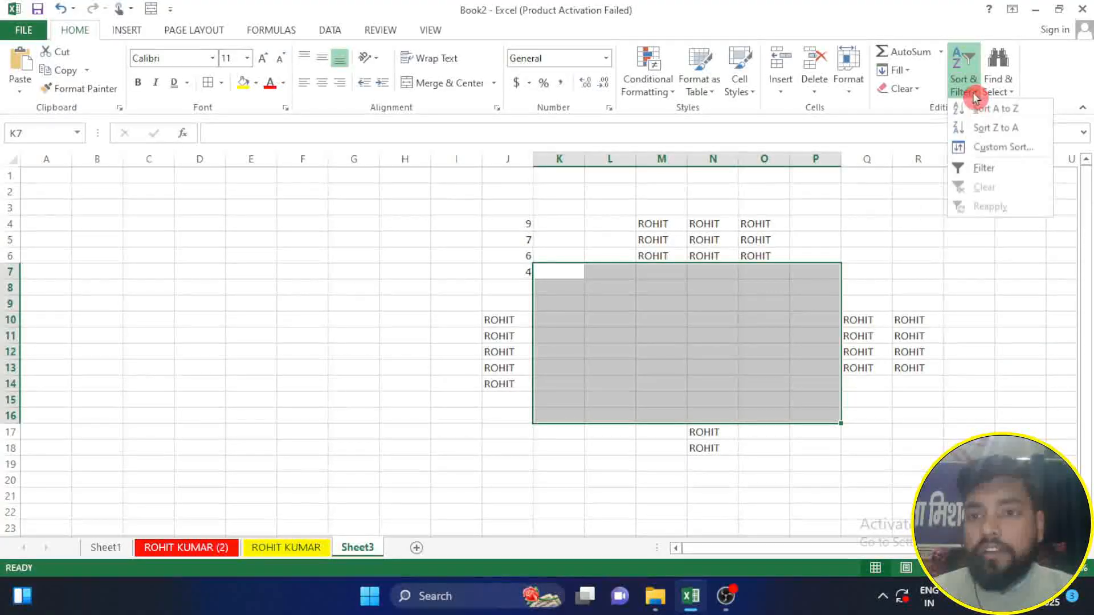
key(Escape)
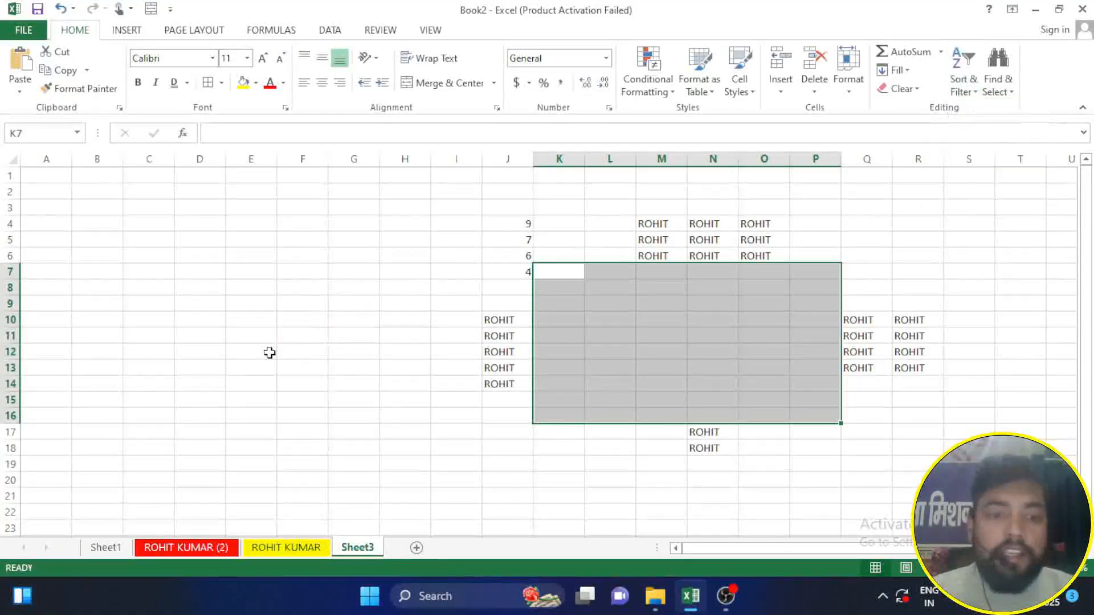
click(182, 552)
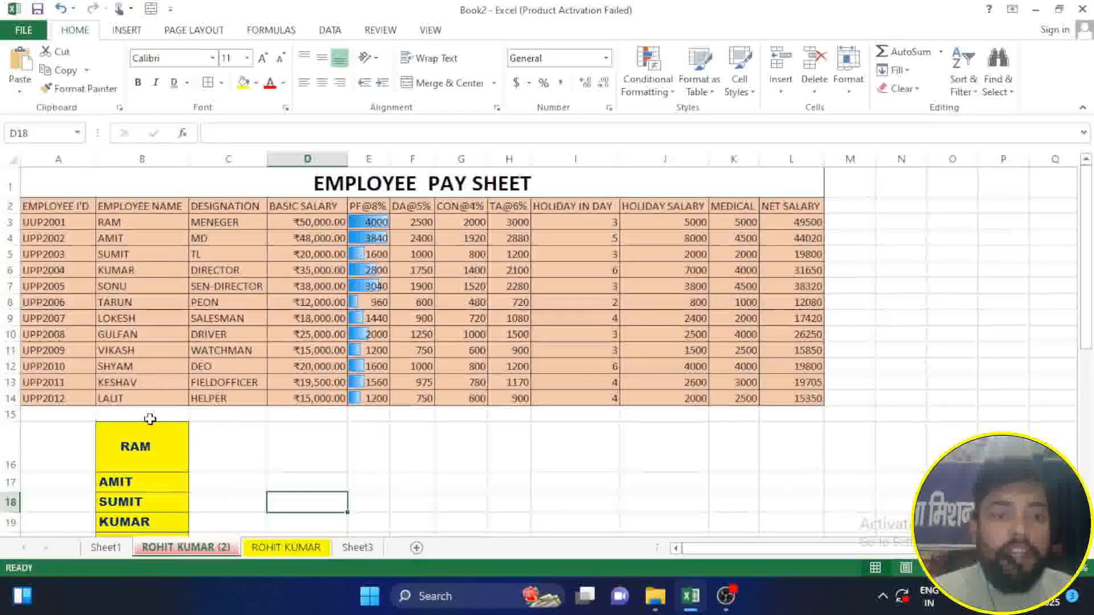
Step: Sort the pay sheet by the employee names in B3:B14 from A to Z, expanding the selection to the neighbouring data
drag(117, 222, 142, 398)
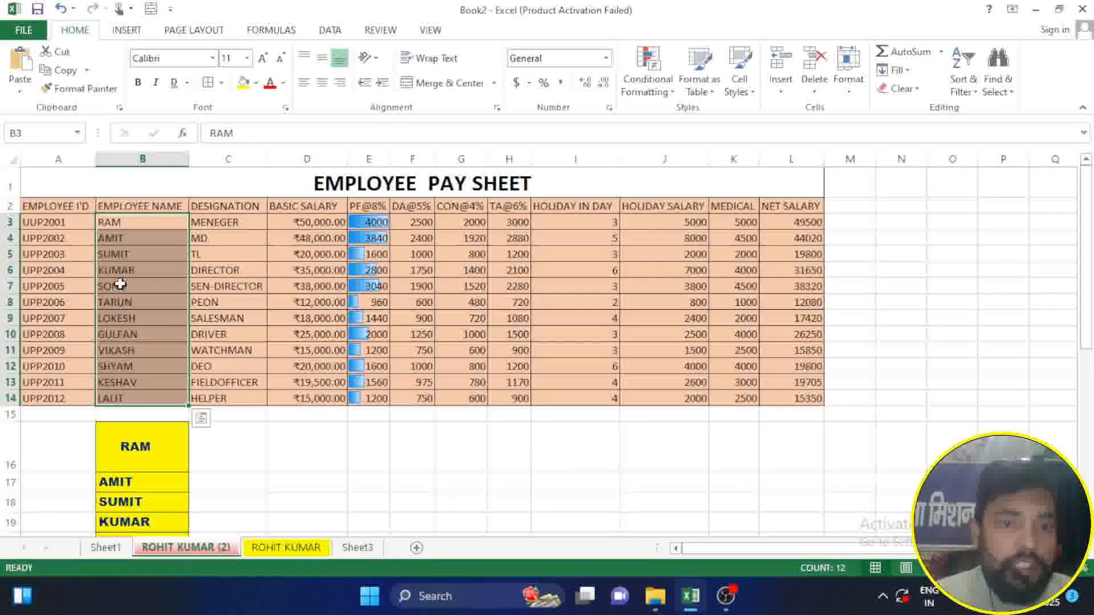
click(962, 84)
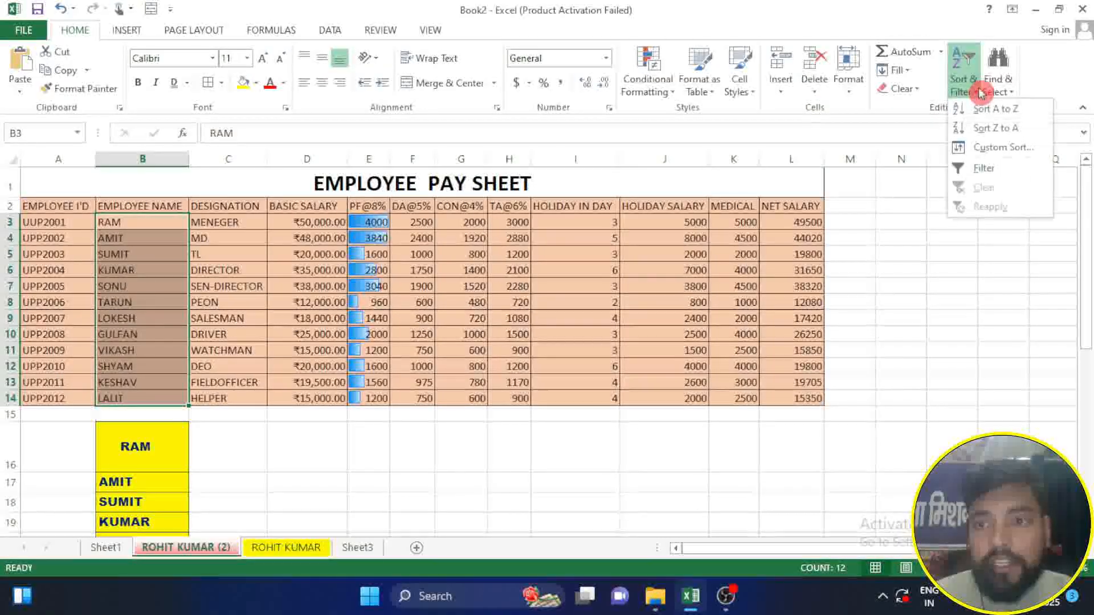
click(1008, 112)
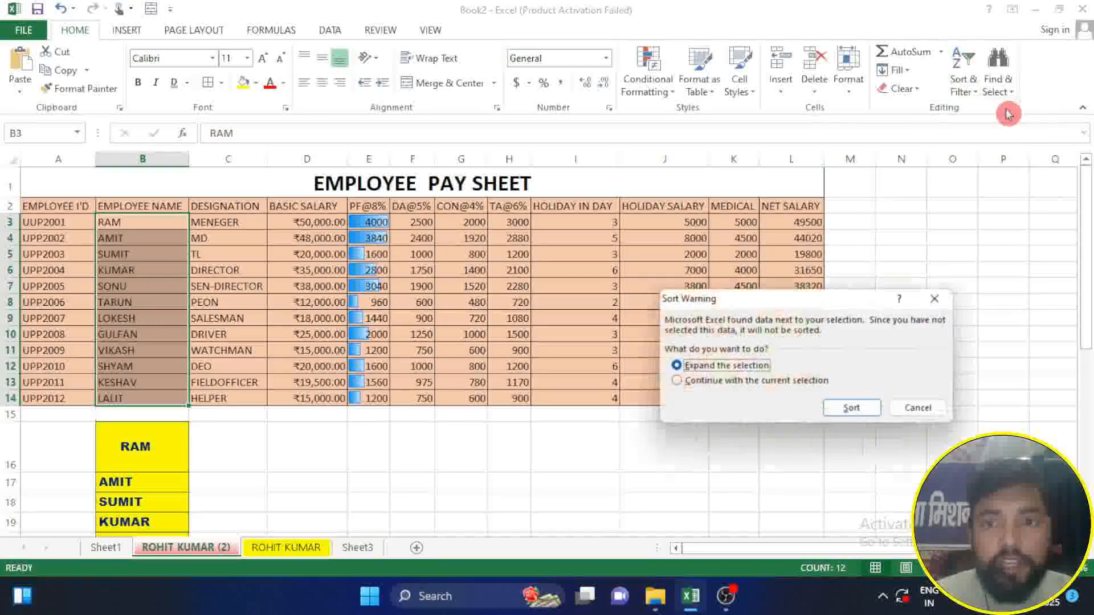
click(858, 408)
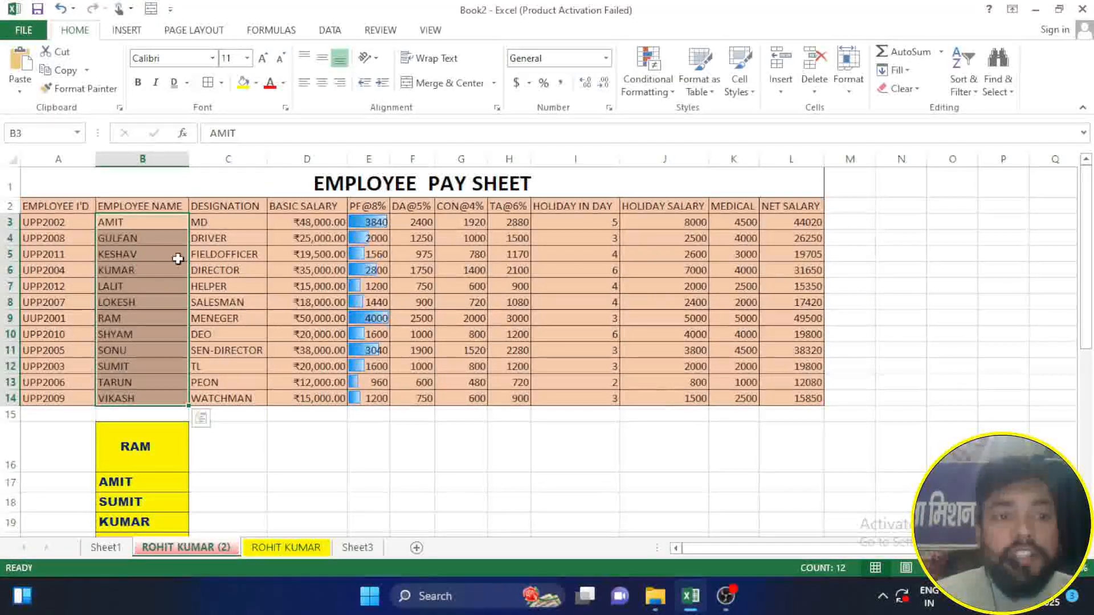
Step: Sort the pay sheet by employee name from Z to A, expanding the selection to the neighbouring data
click(962, 83)
click(997, 127)
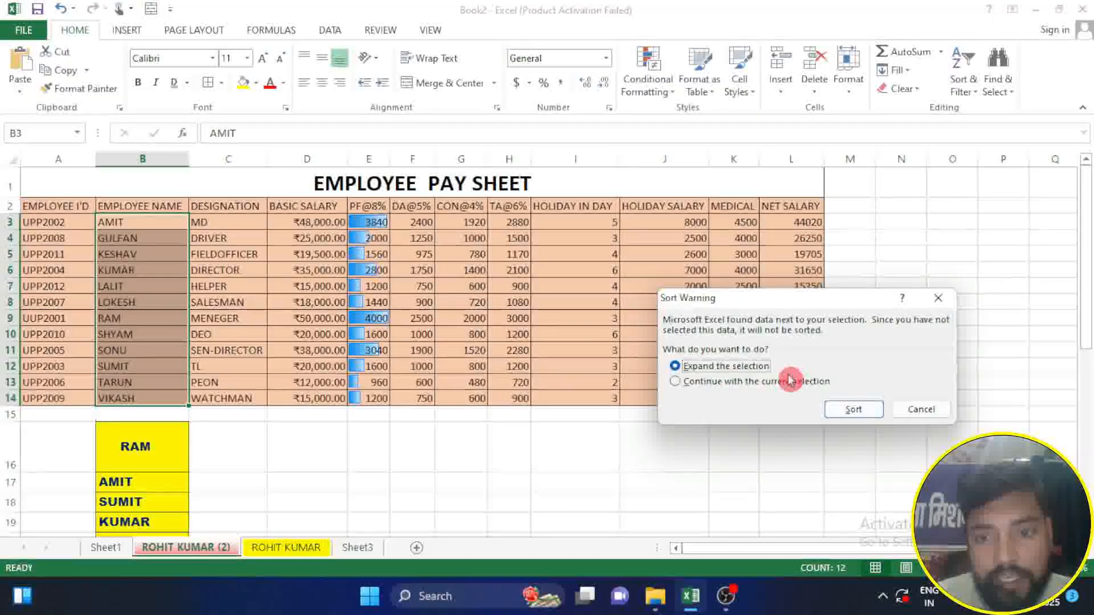
click(855, 410)
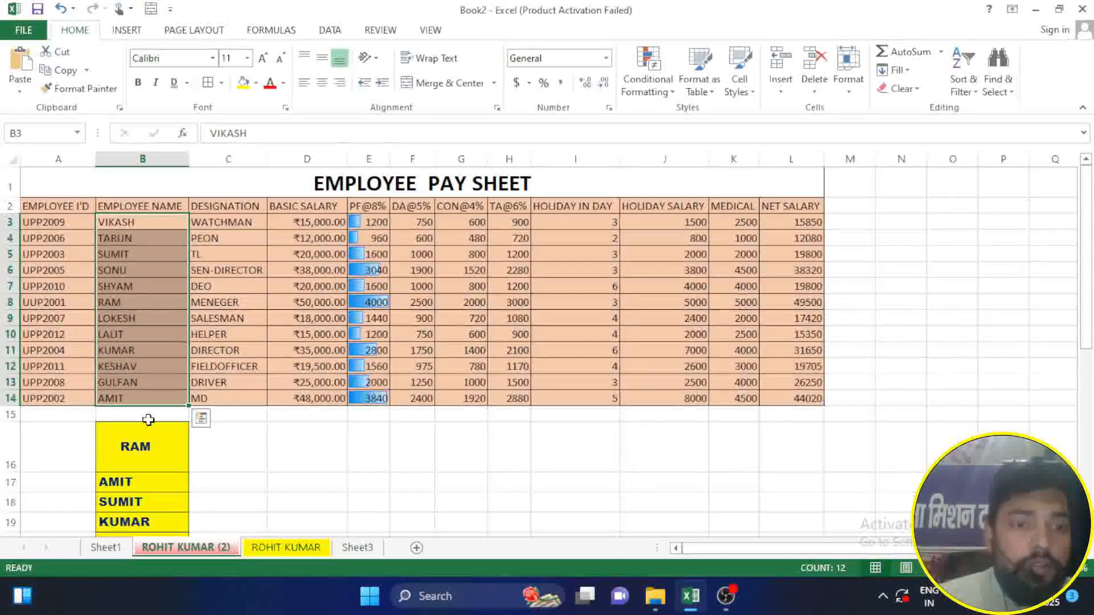
Step: Undo both sorts of the pay sheet and deselect the employee names
key(ctrl+z)
key(ctrl+z)
click(203, 450)
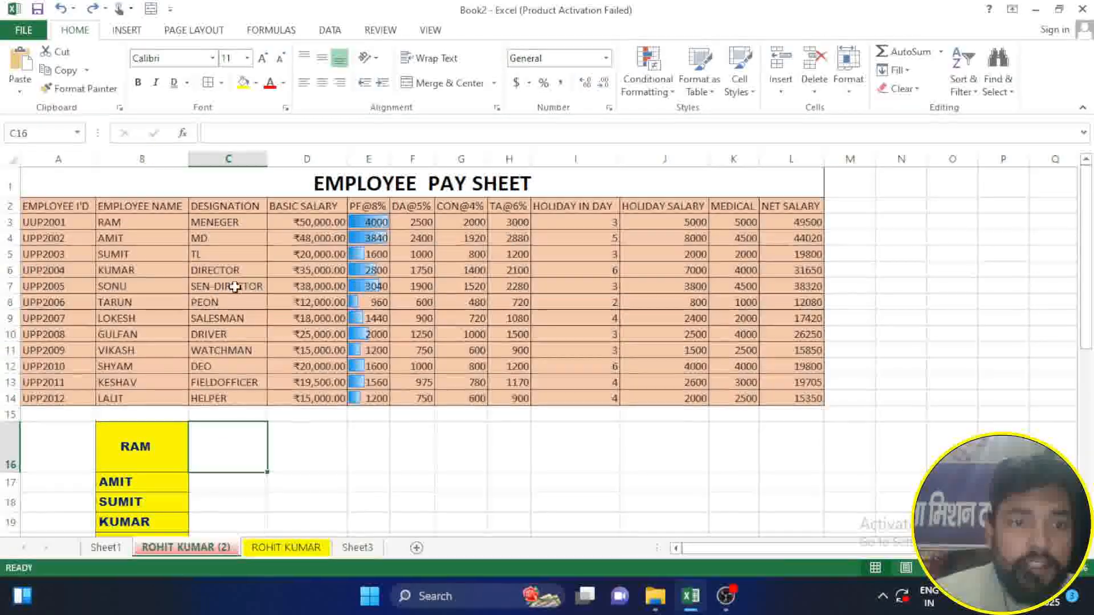
Step: Try to sort the employee names in B3:B14 from Z to A
drag(142, 222, 152, 398)
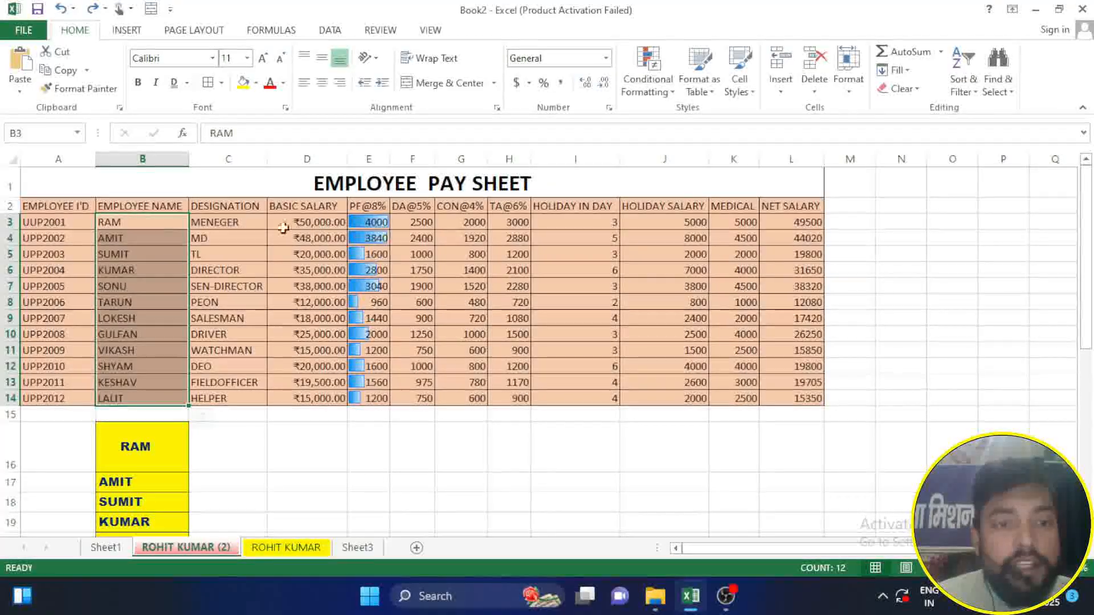
click(963, 75)
click(981, 126)
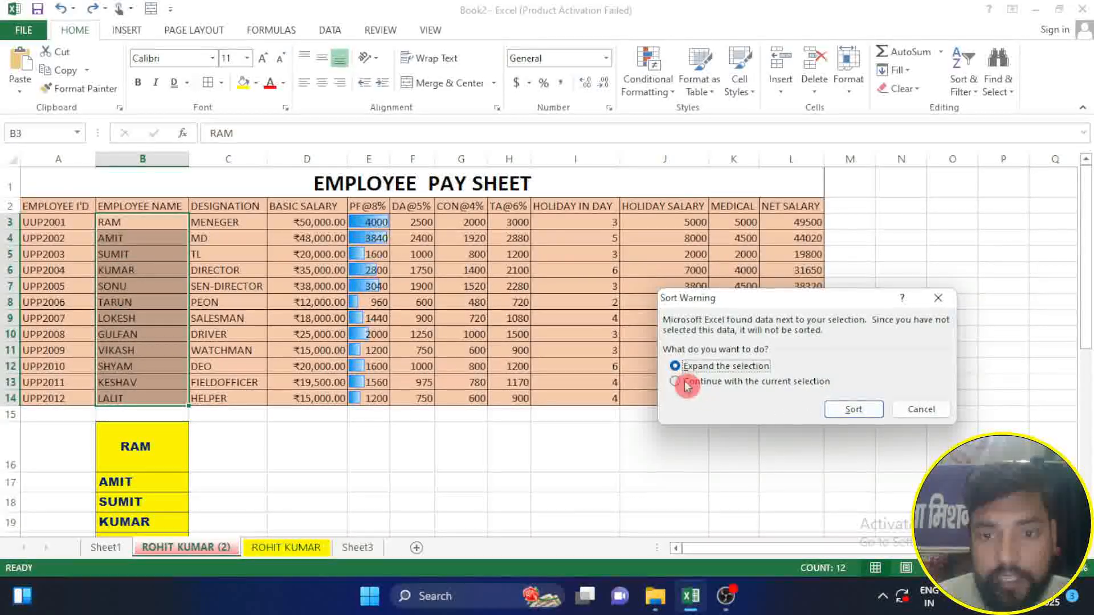
click(853, 409)
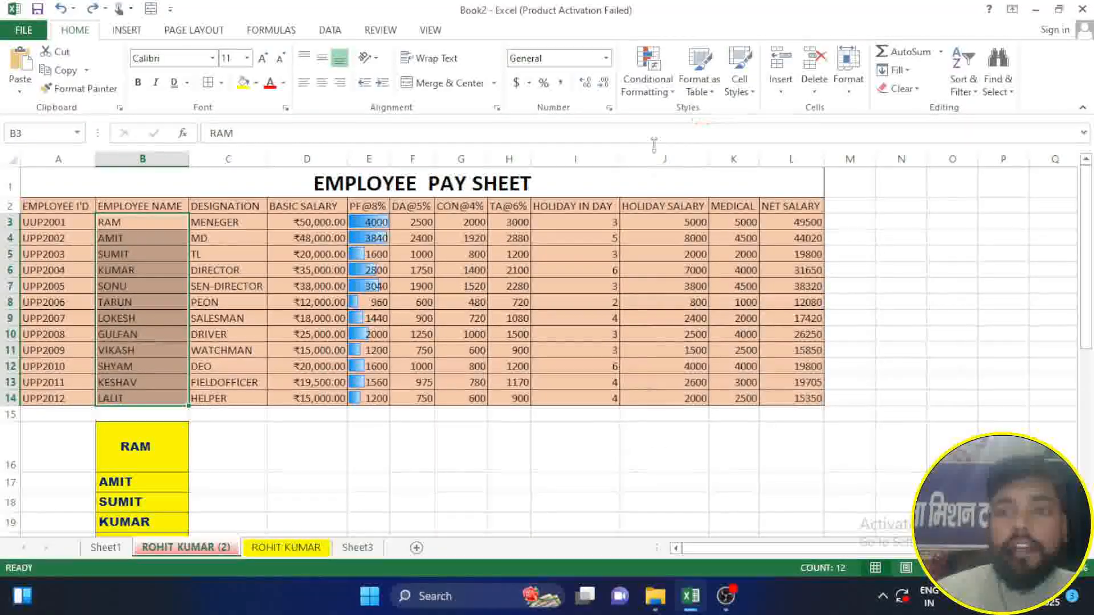
click(957, 80)
click(962, 302)
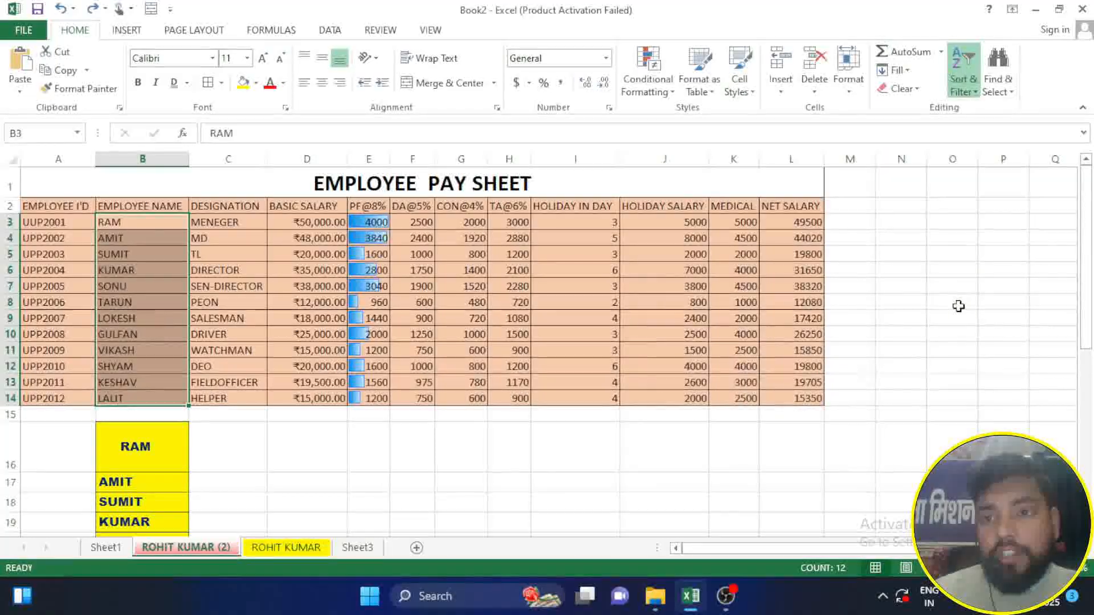
Step: Turn on filtering for the pay sheet's header row A2:L2
drag(49, 206, 792, 209)
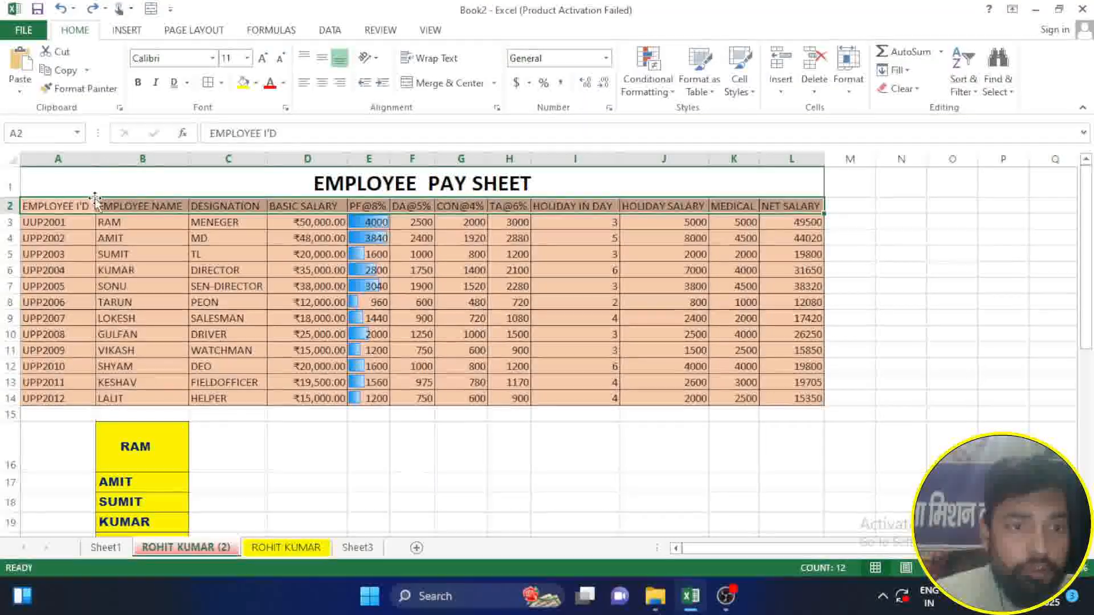
click(978, 85)
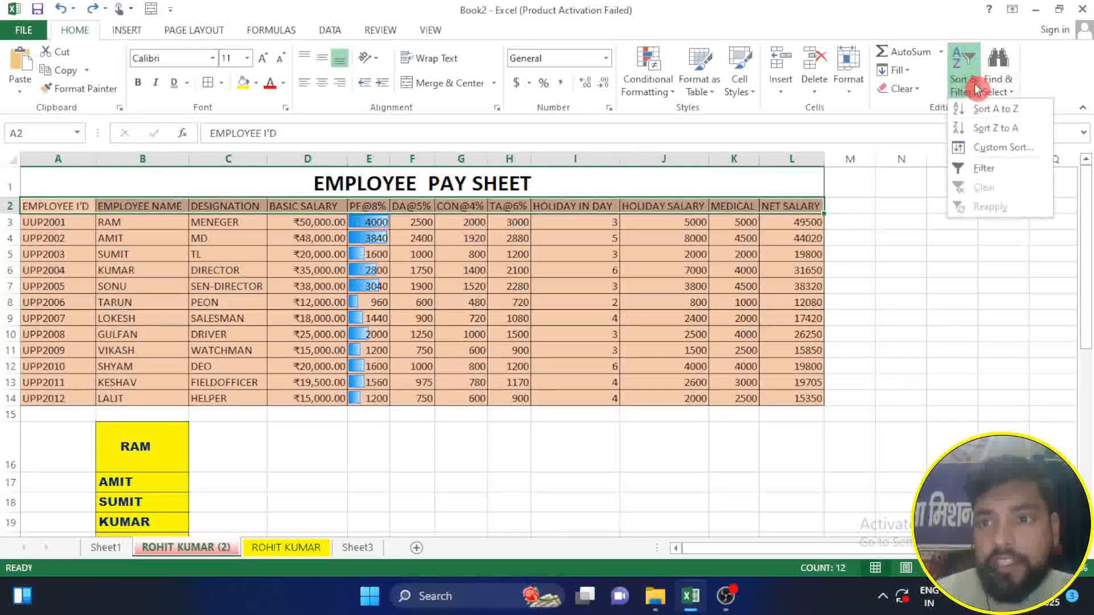
click(994, 168)
click(735, 382)
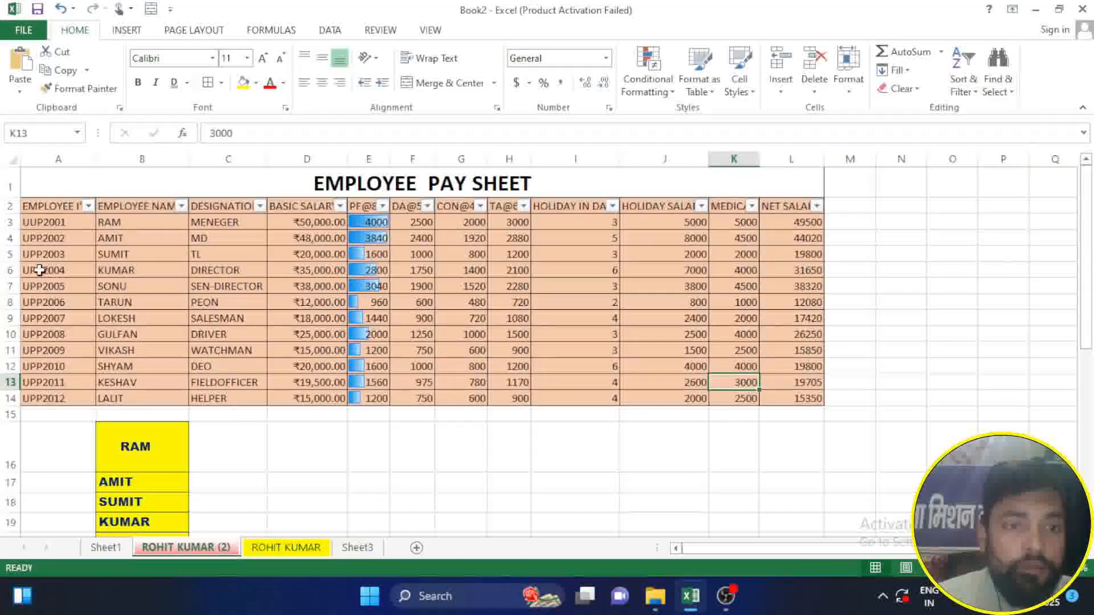
Step: Filter the employee name column to exclude the employee in row 4
click(181, 206)
click(49, 378)
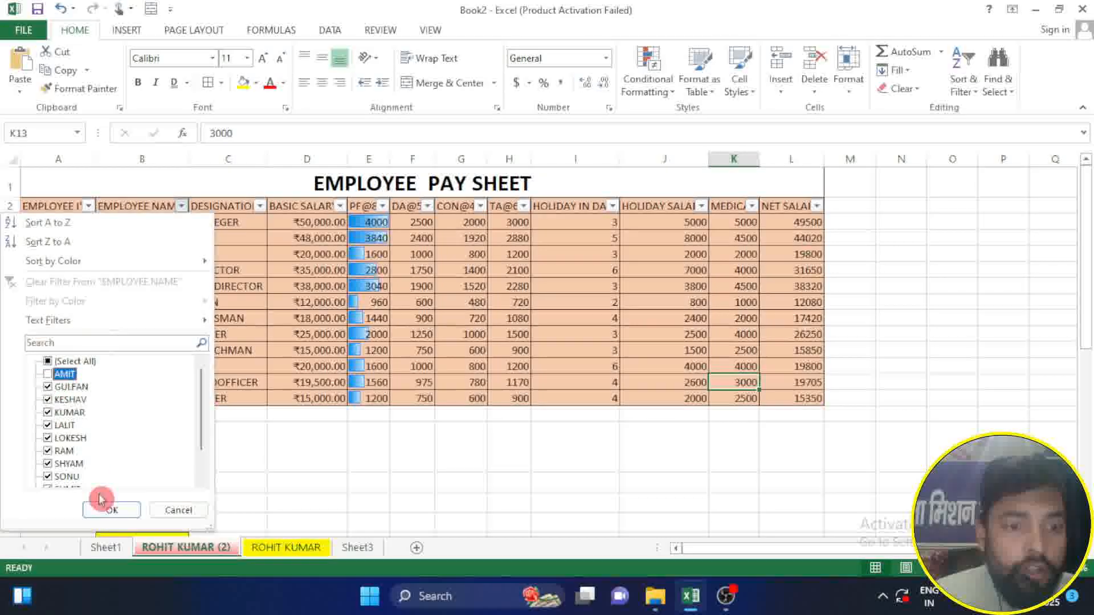
click(112, 510)
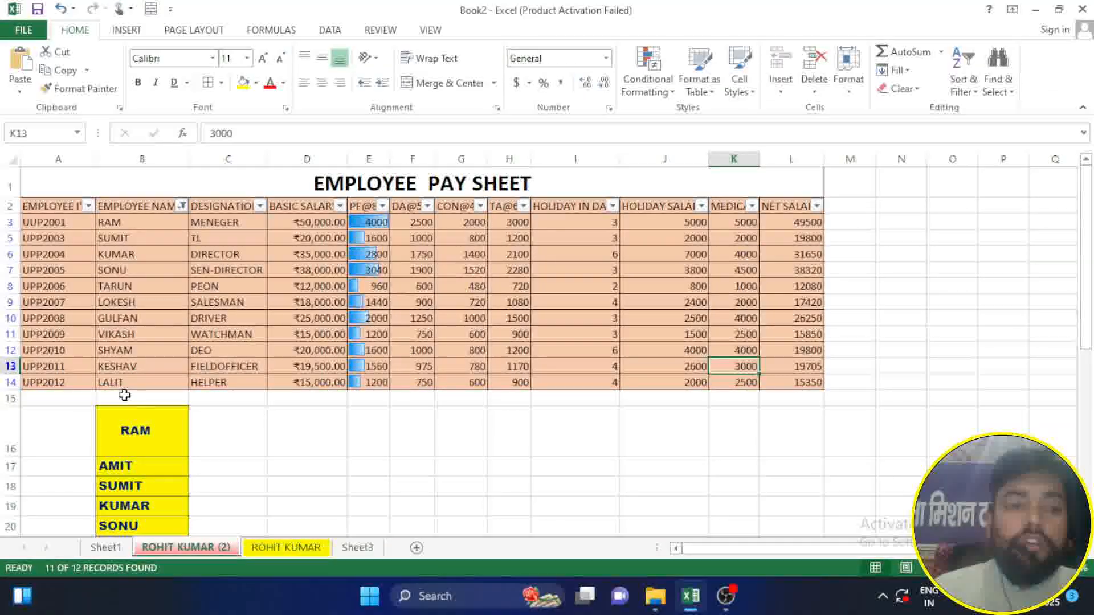
Step: Enter the excluded employee's name in B15, directly below the pay sheet, and reapply the filter
click(101, 394)
text(A)
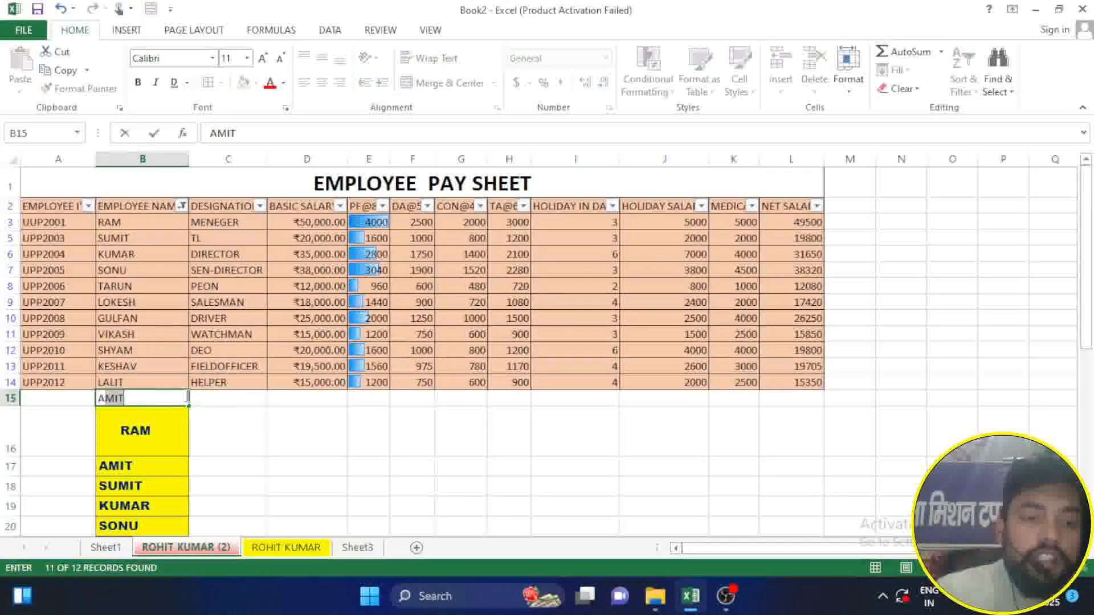
text(MIT)
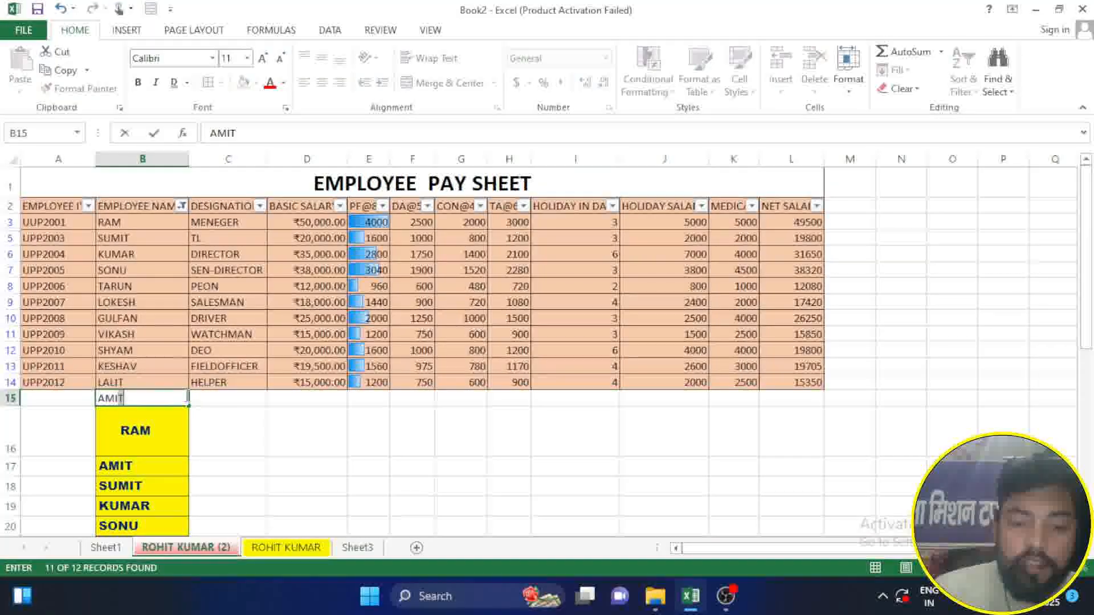
key(Return)
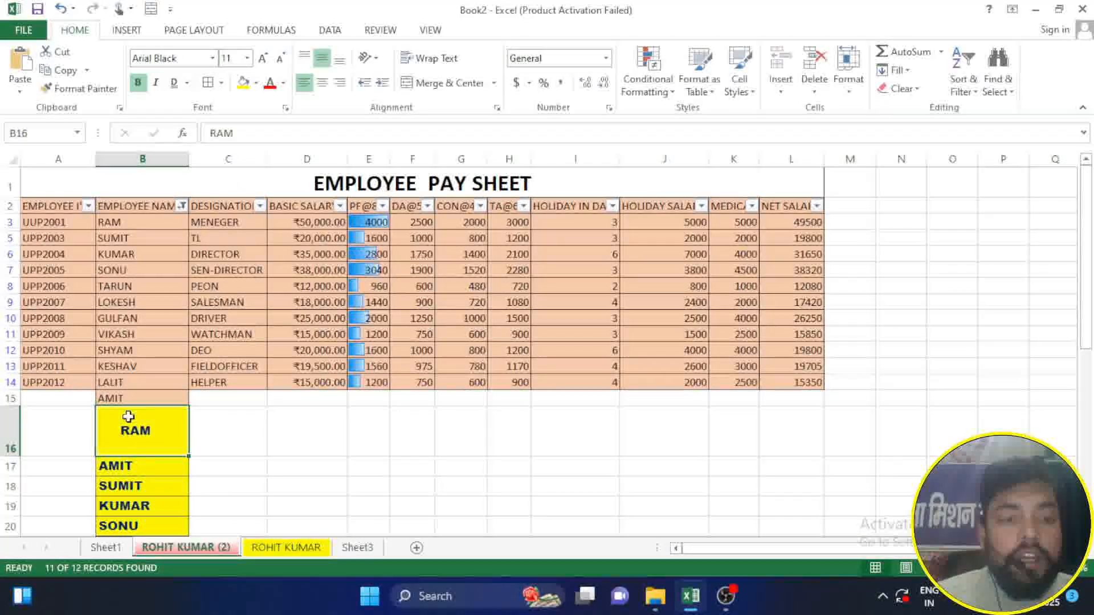
click(122, 400)
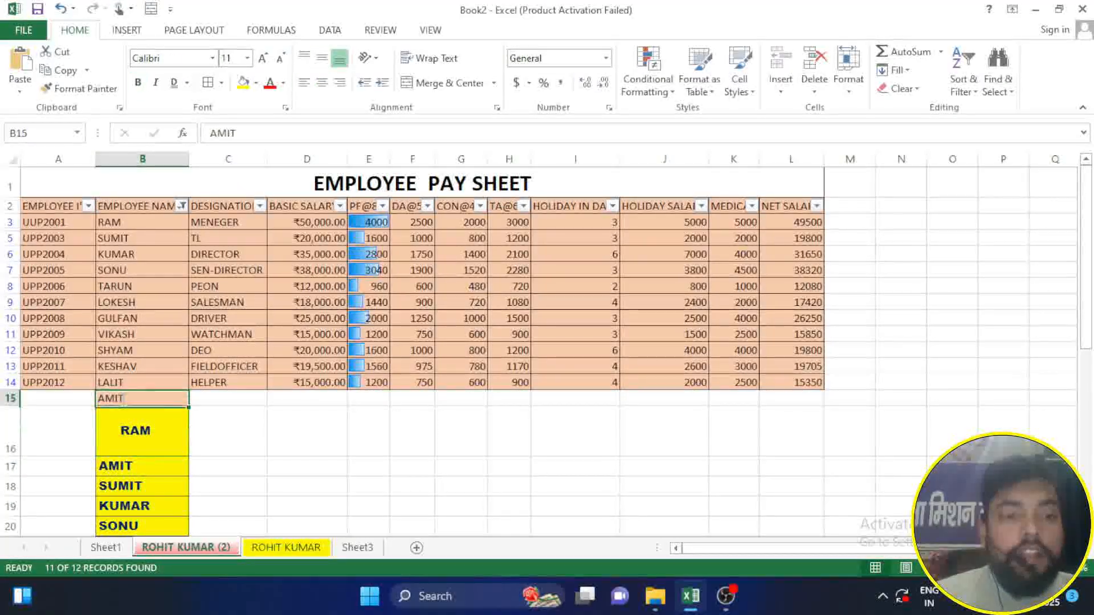
click(224, 432)
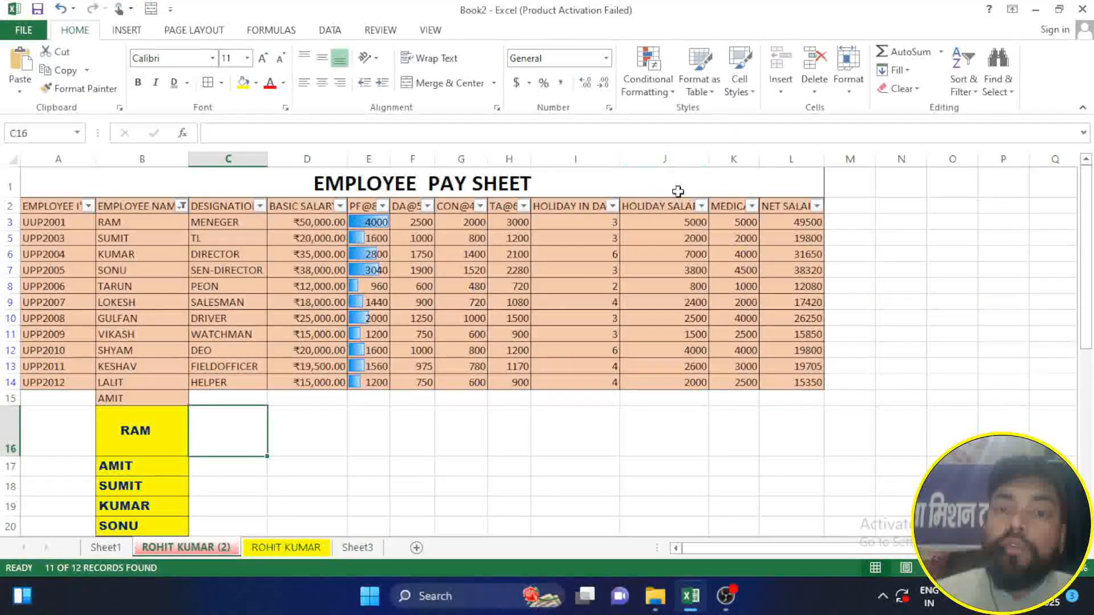
click(978, 91)
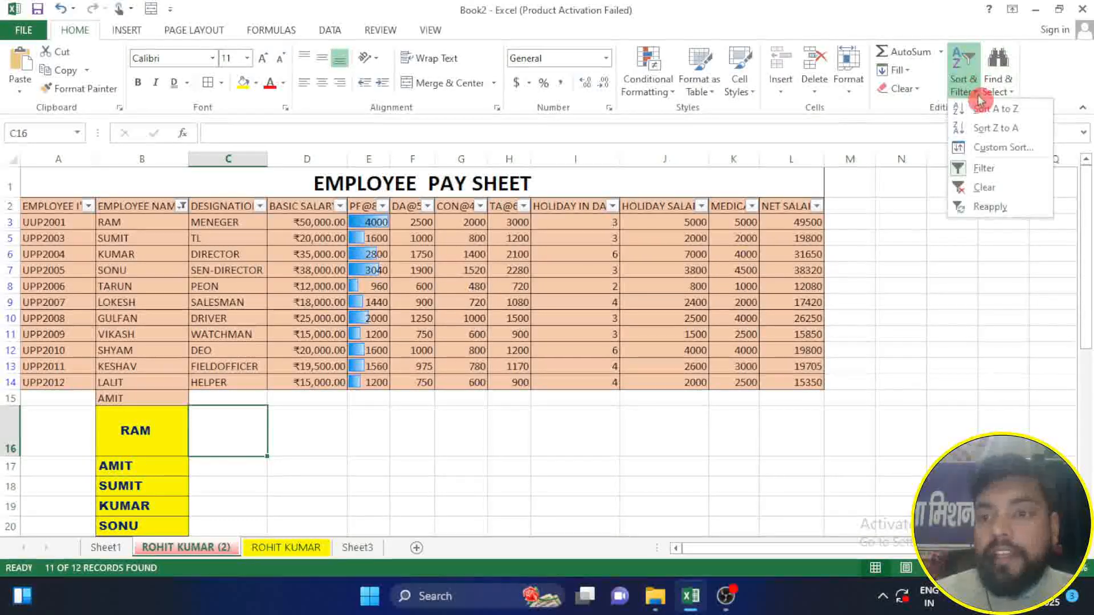
click(1002, 209)
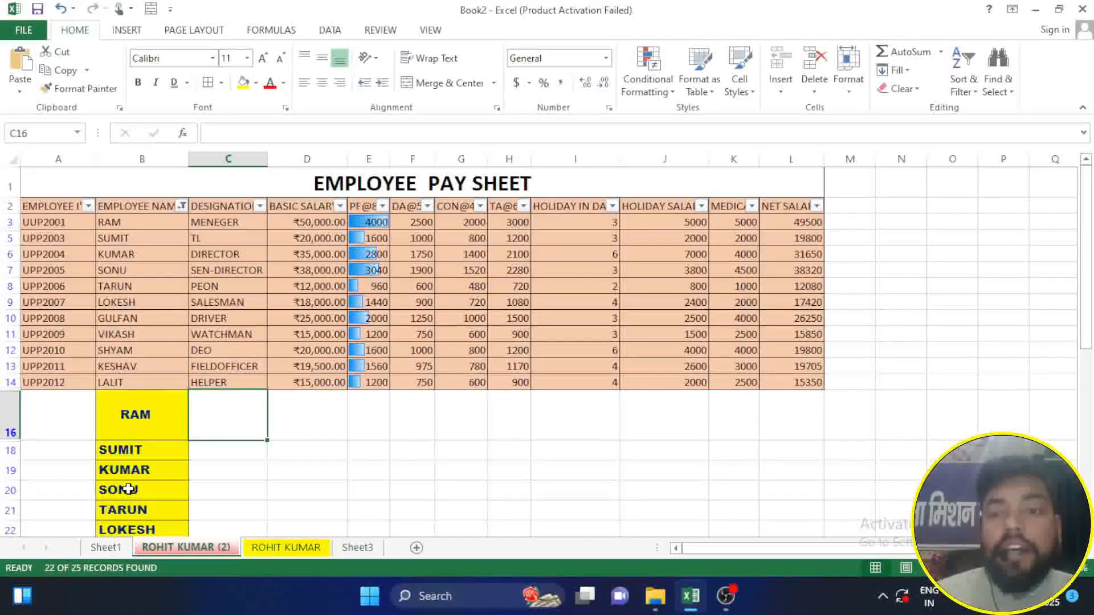
Step: Clear the employee name filter and turn off filtering on the pay sheet's header row
click(972, 87)
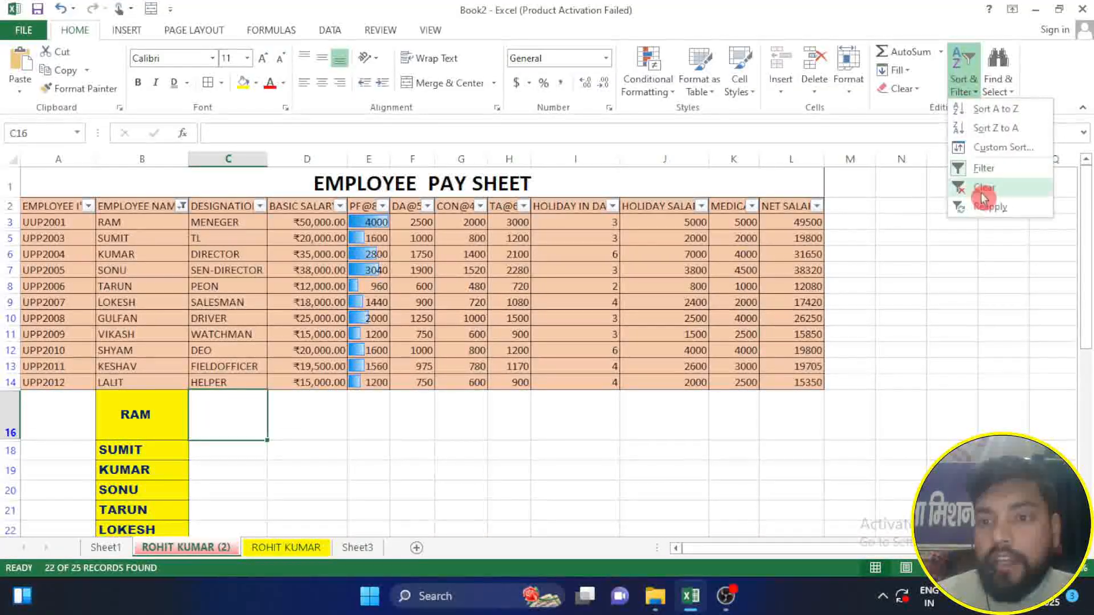
click(980, 191)
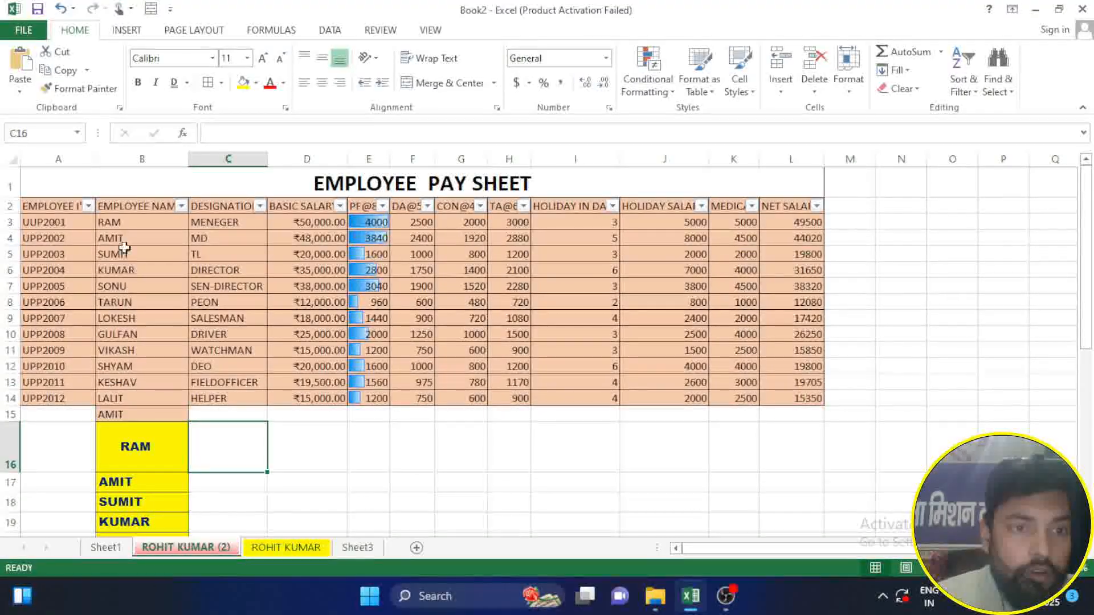
click(960, 93)
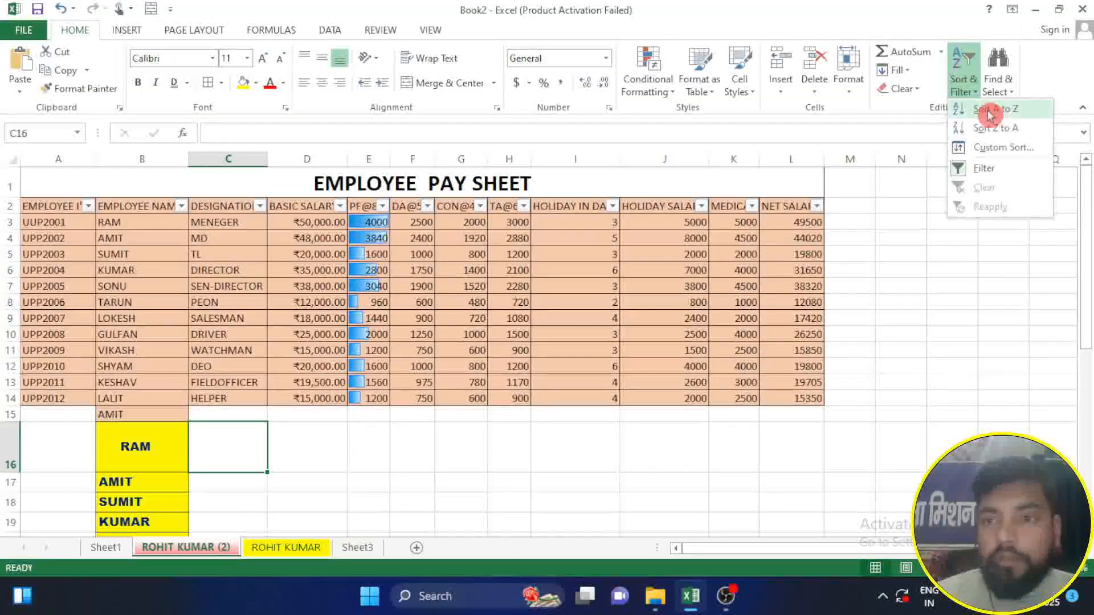
click(983, 174)
click(412, 447)
Step: Clear all contents and formatting from the name list below the pay sheet, from A15 across to column C
drag(68, 423, 223, 535)
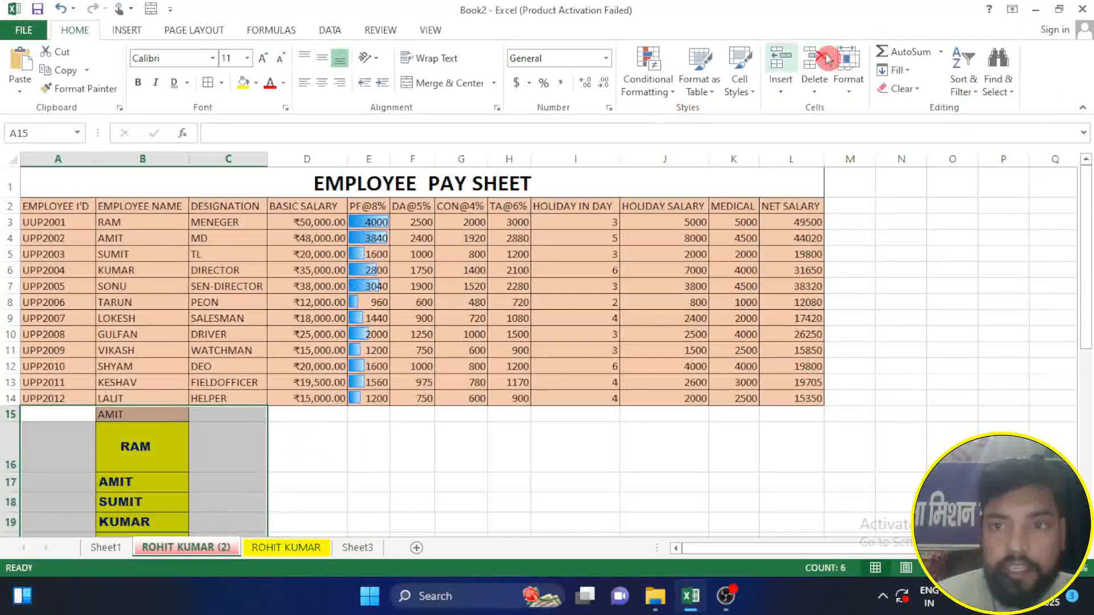
click(896, 89)
click(907, 108)
click(364, 459)
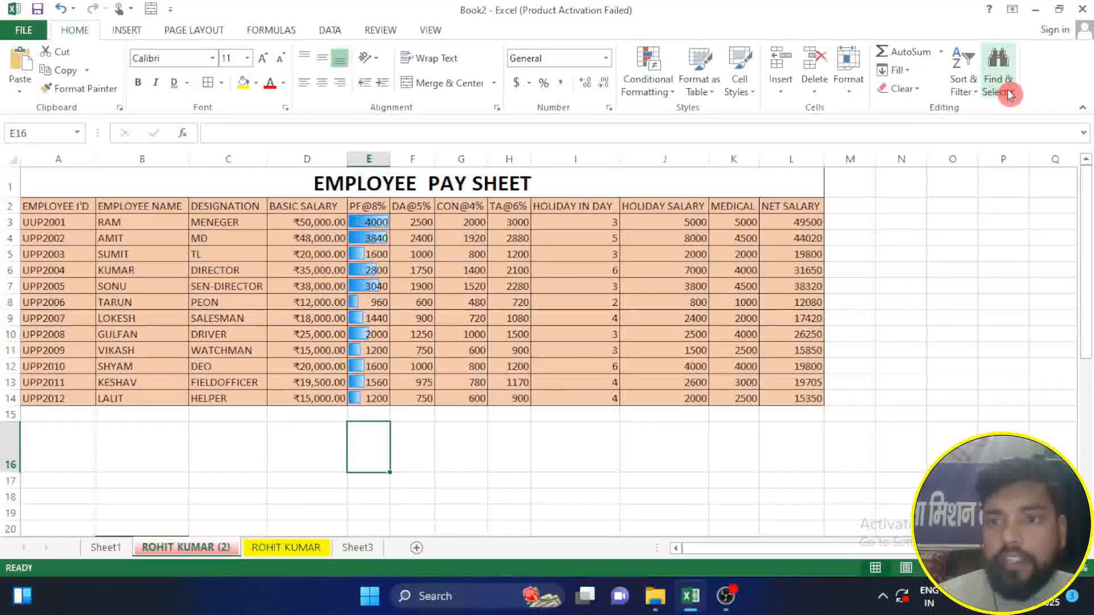
Step: Search the worksheet for the name of the first employee on the pay sheet
click(1020, 102)
click(1011, 111)
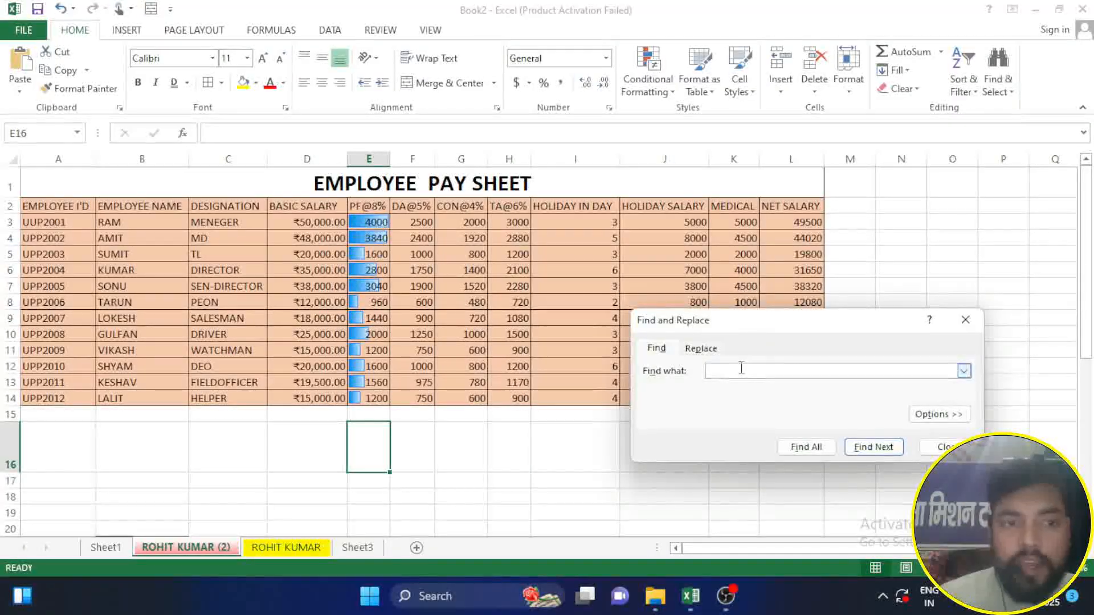
text(RAM)
click(892, 448)
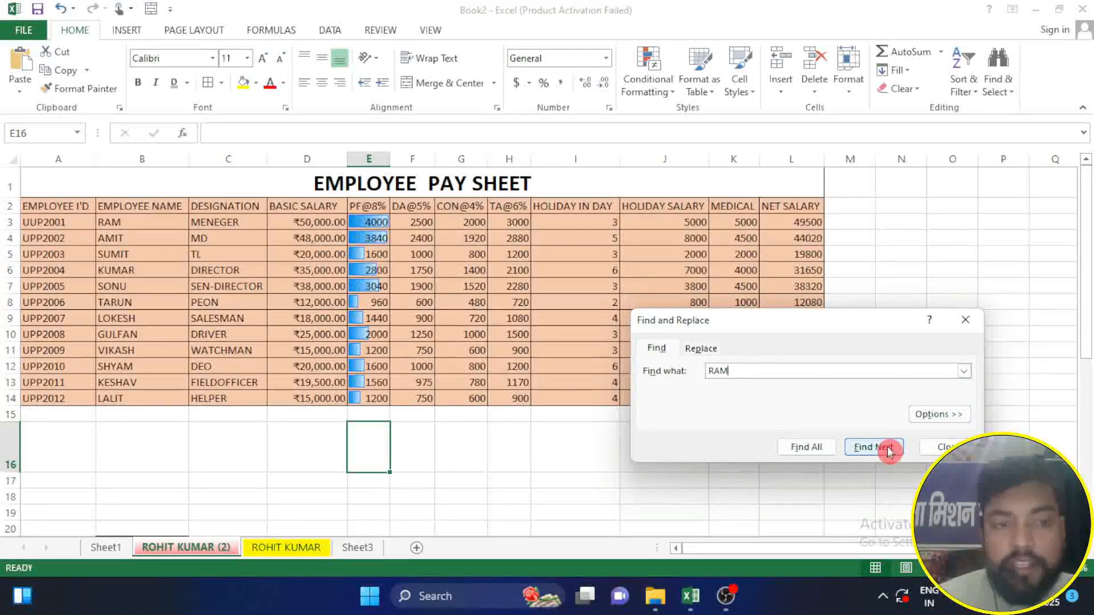
click(880, 446)
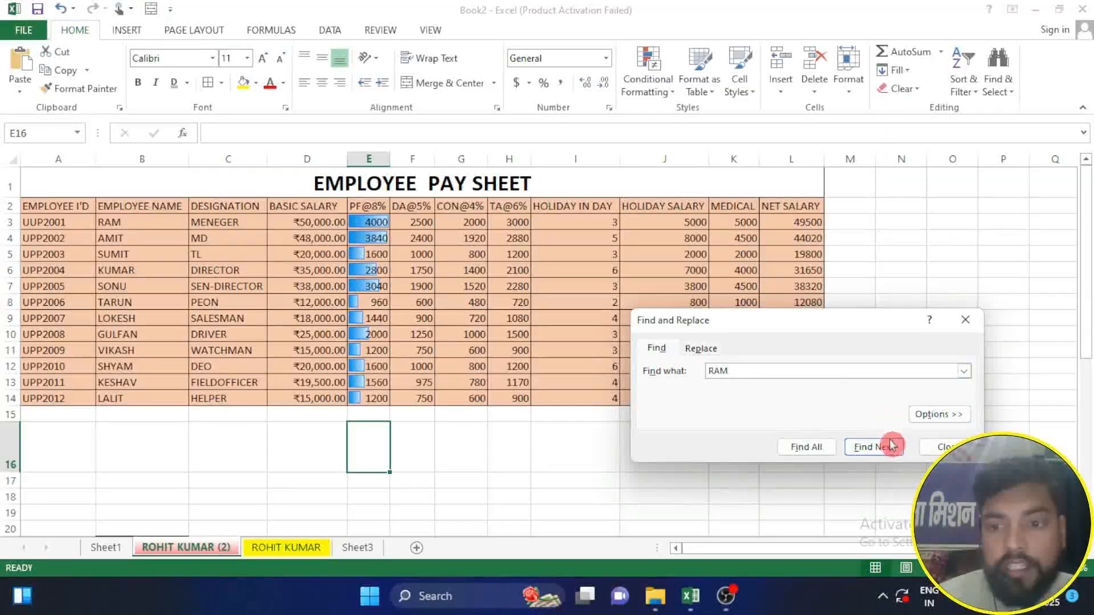
click(943, 447)
Step: Replace the first employee's name in B3 with a different first name using Find and Replace
click(1003, 102)
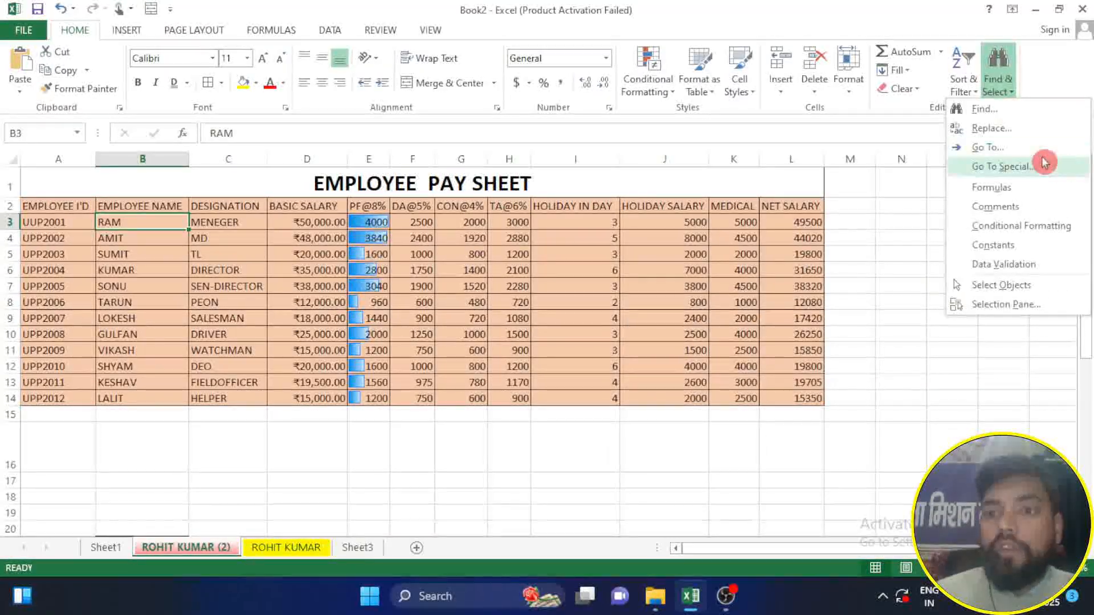
click(1012, 136)
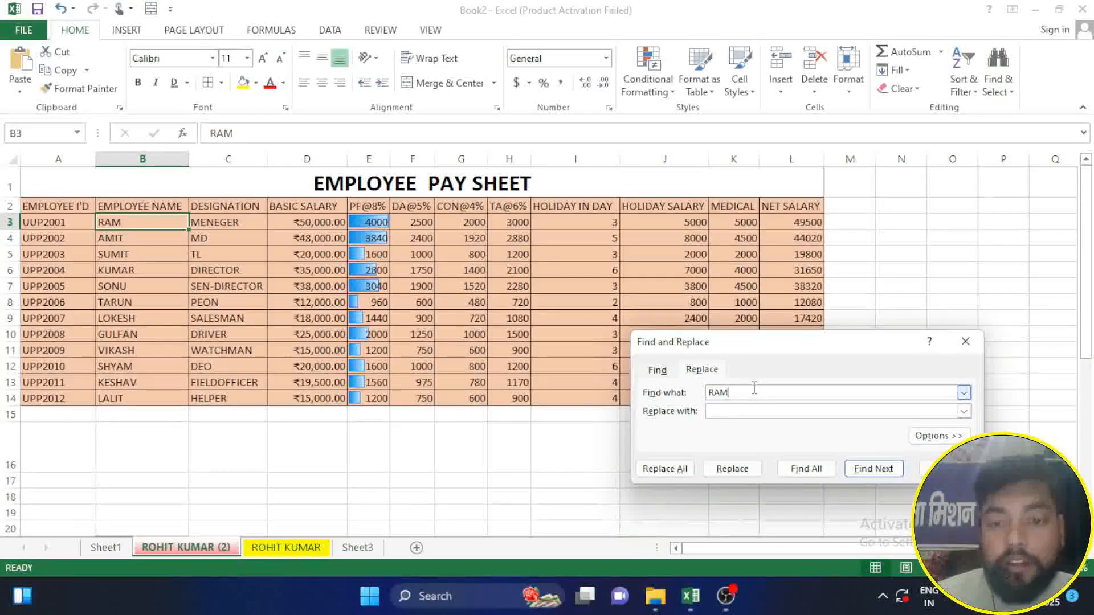
click(678, 397)
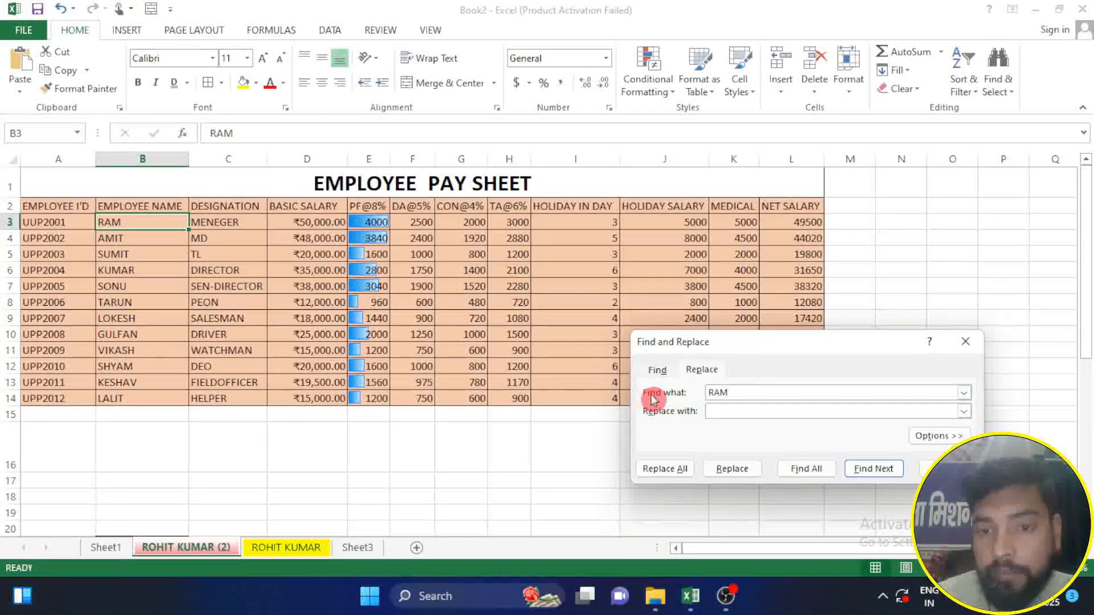
click(711, 412)
text(ROHIT)
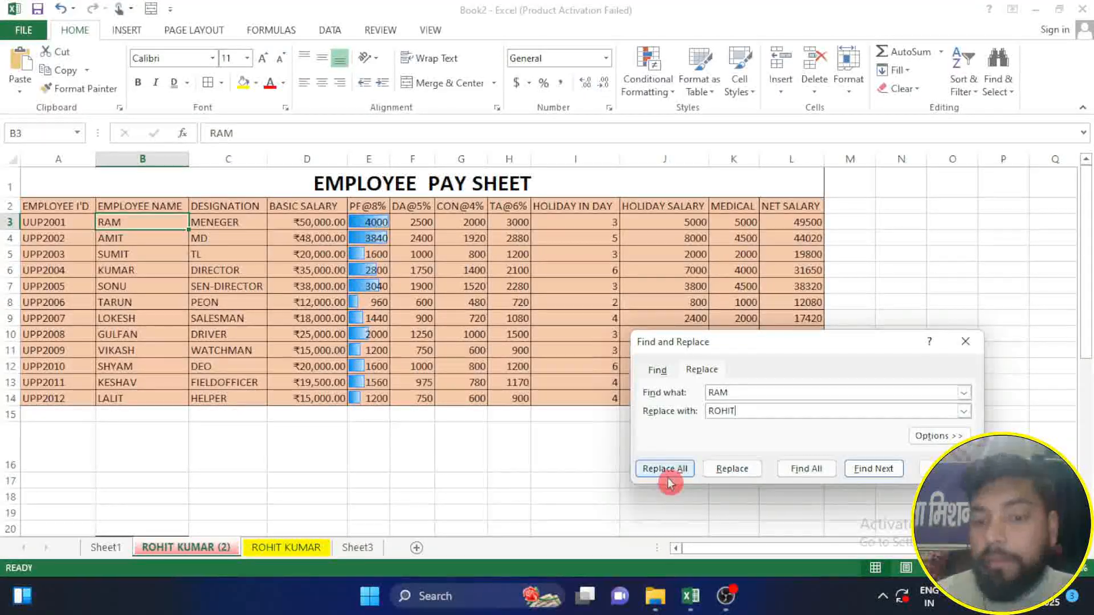
click(735, 470)
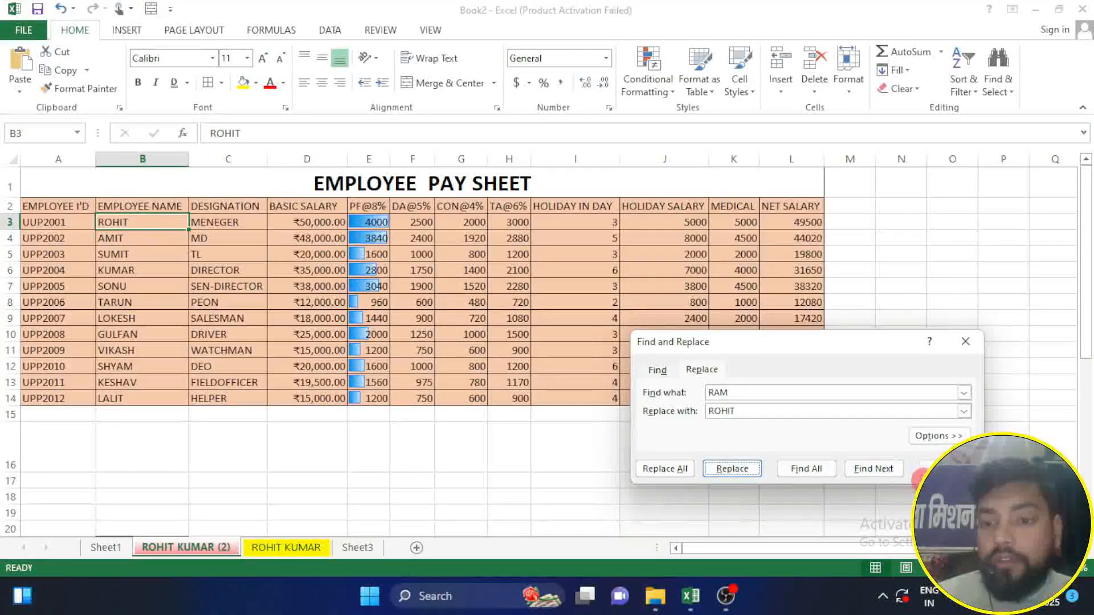
click(924, 469)
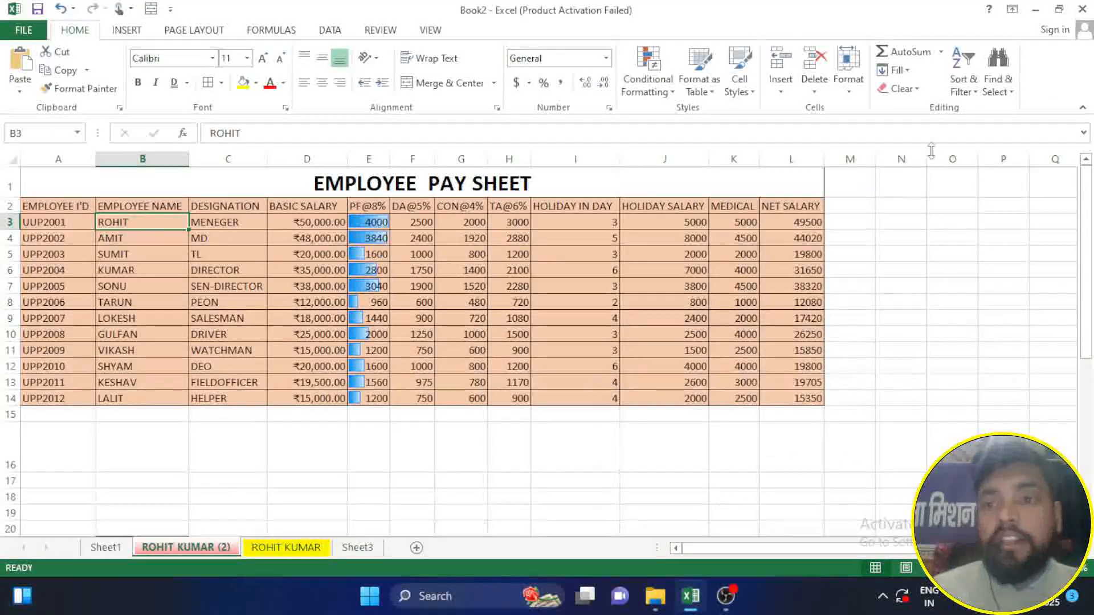
Step: Jump to cell C6 on the pay sheet with the Go To command
click(997, 79)
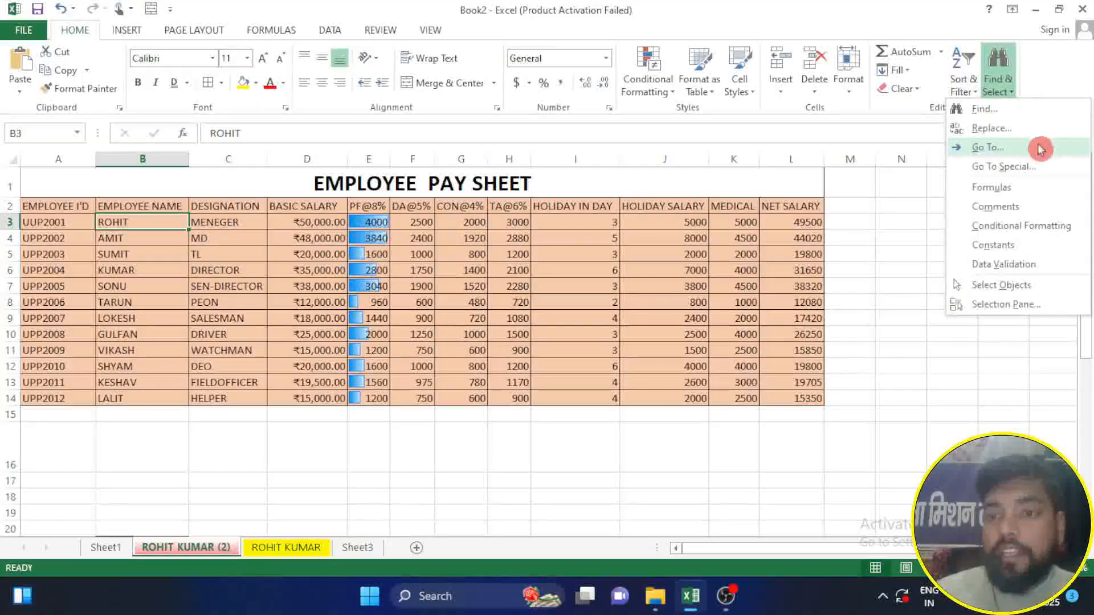
click(1005, 153)
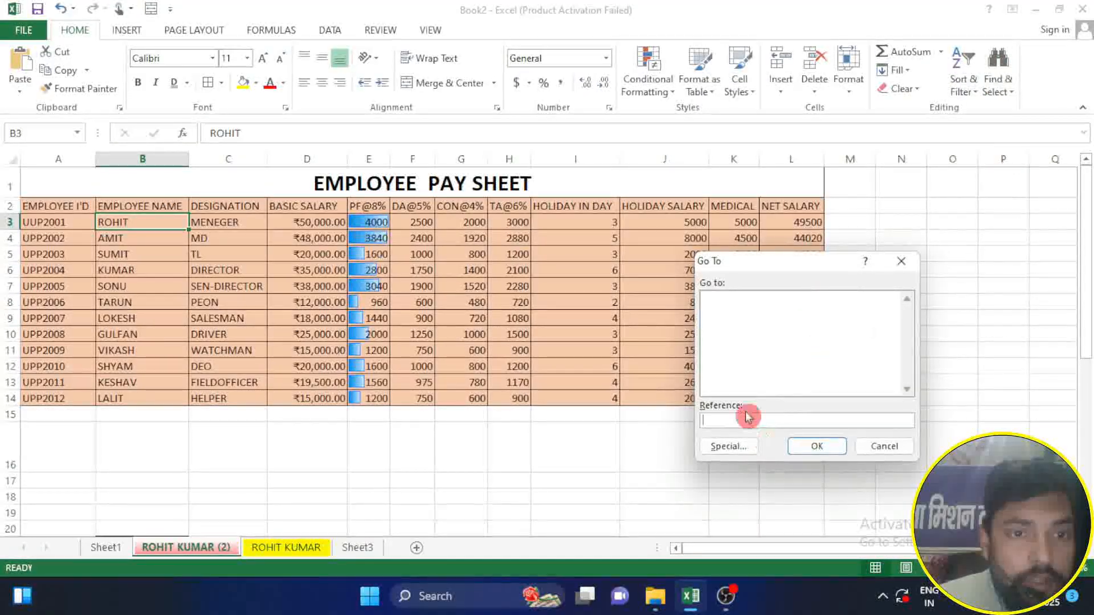
click(720, 420)
text(C6)
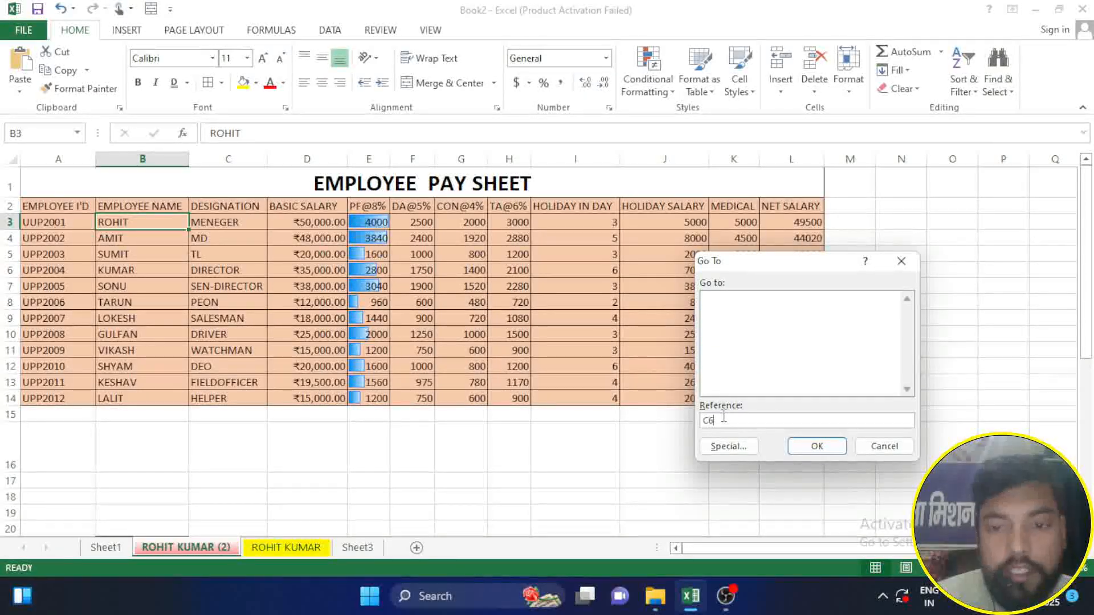
click(832, 456)
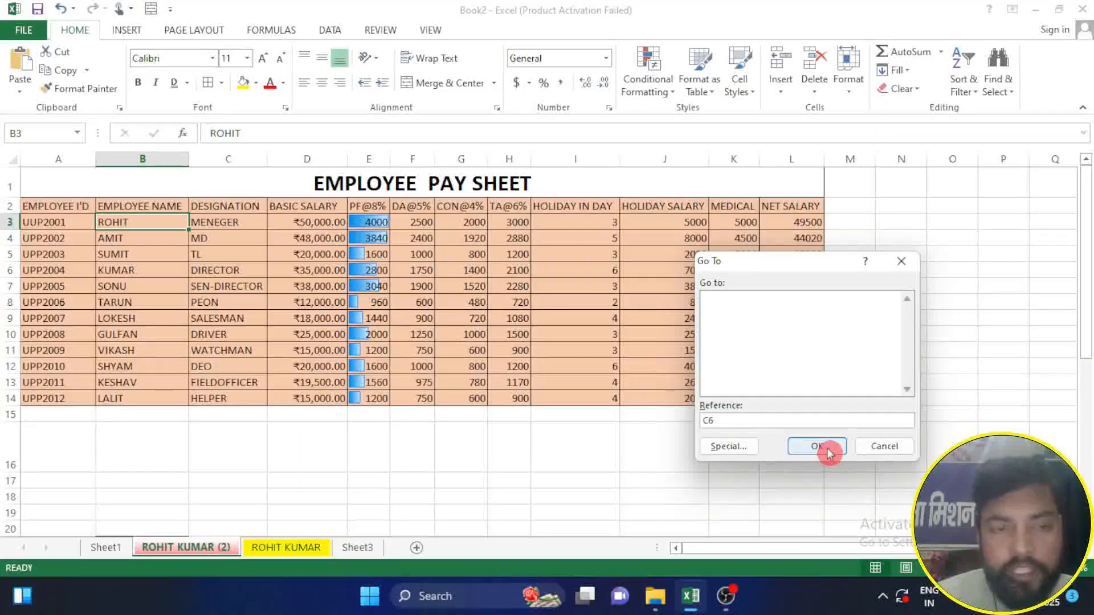
click(820, 447)
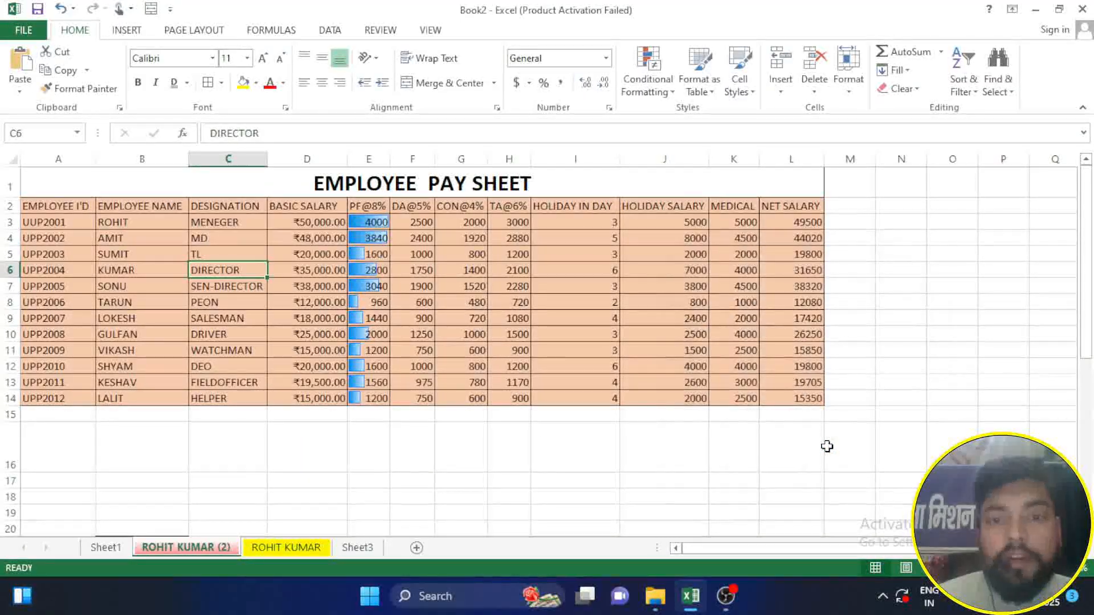
Step: Select every formula cell on the pay sheet using Go To Special with numbers, text, logicals and errors included, and clear the selection
click(998, 71)
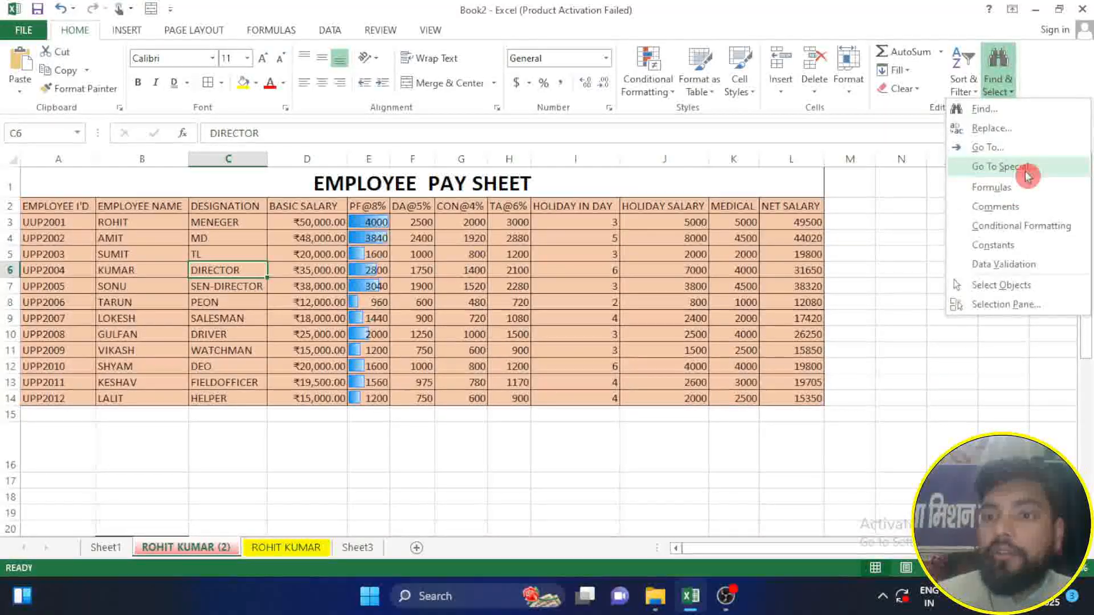
click(1000, 167)
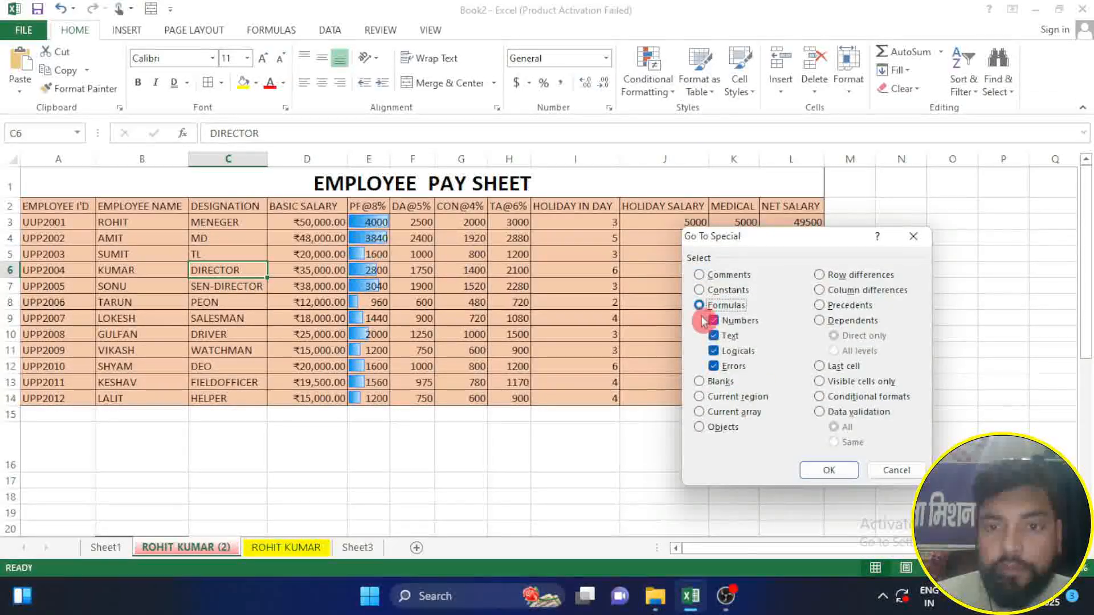
click(835, 470)
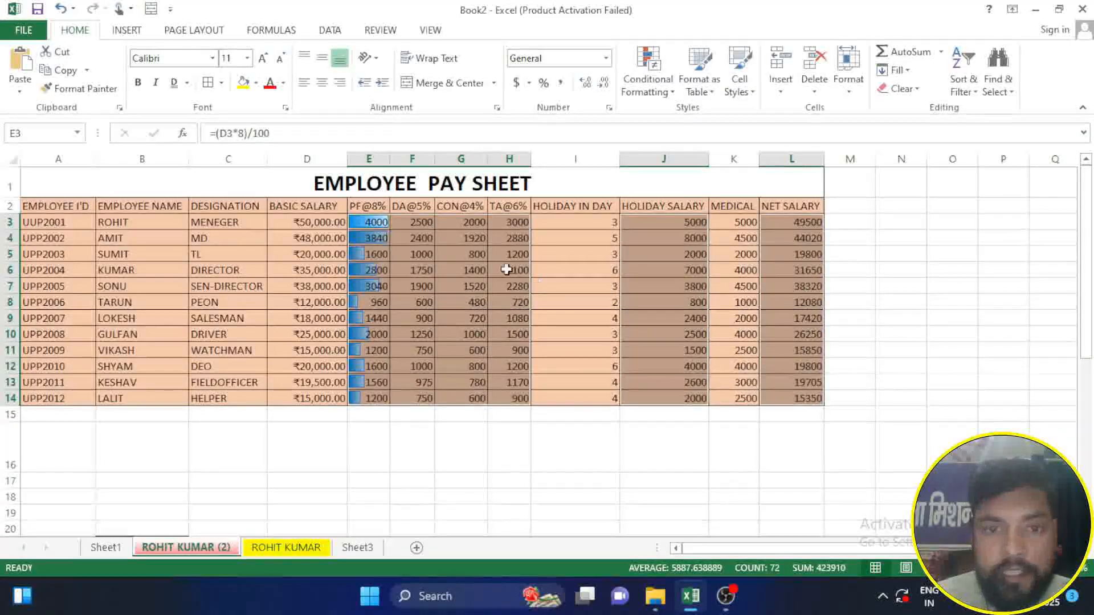
click(765, 467)
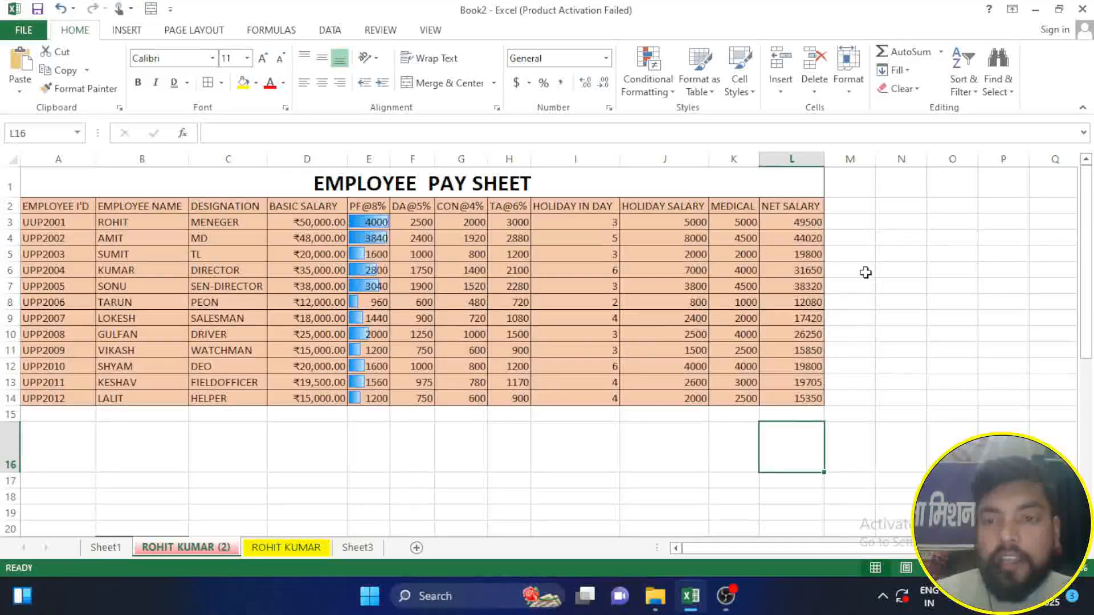
Step: Highlight the pay sheet's formula cells with the direct Formulas selection command, and deselect them by moving to cell N4
click(998, 86)
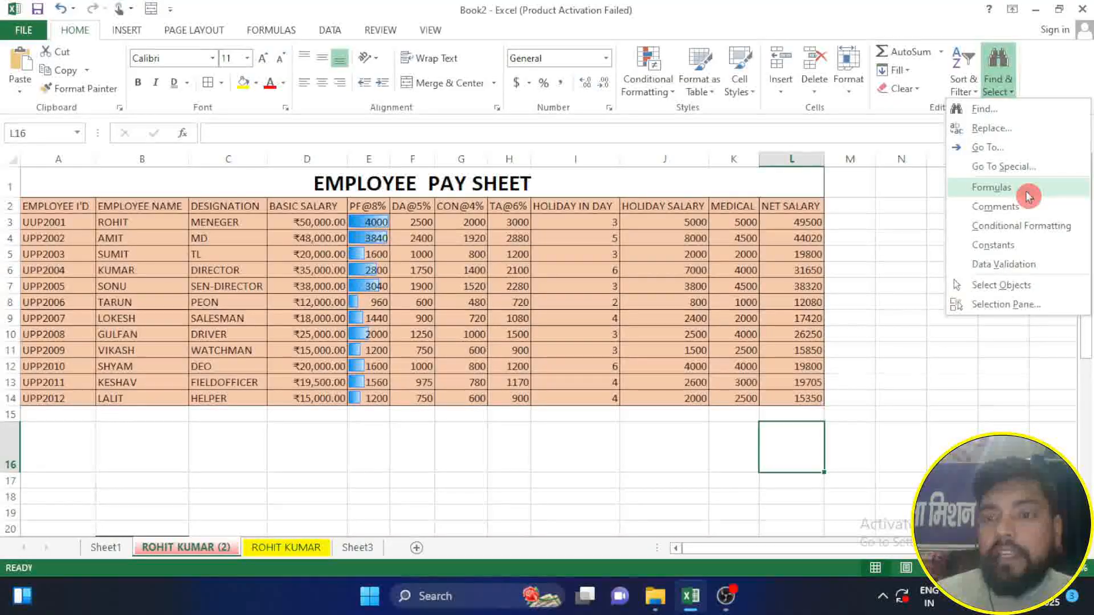
click(1029, 196)
click(918, 232)
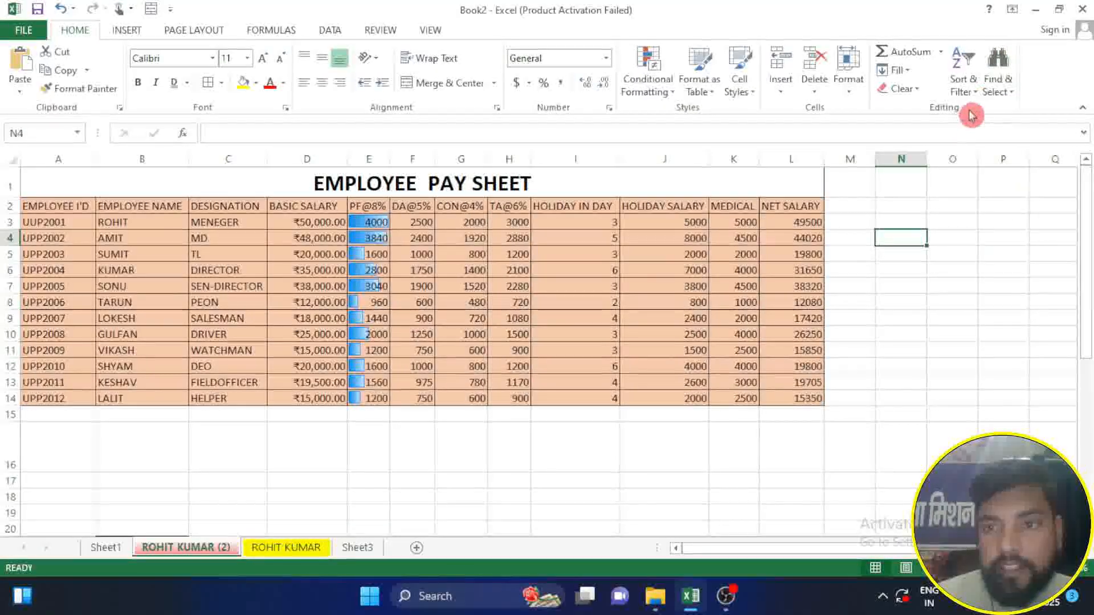
Step: Select all cells that carry conditional formatting on the pay sheet, and deselect them by moving to cell O7
click(998, 73)
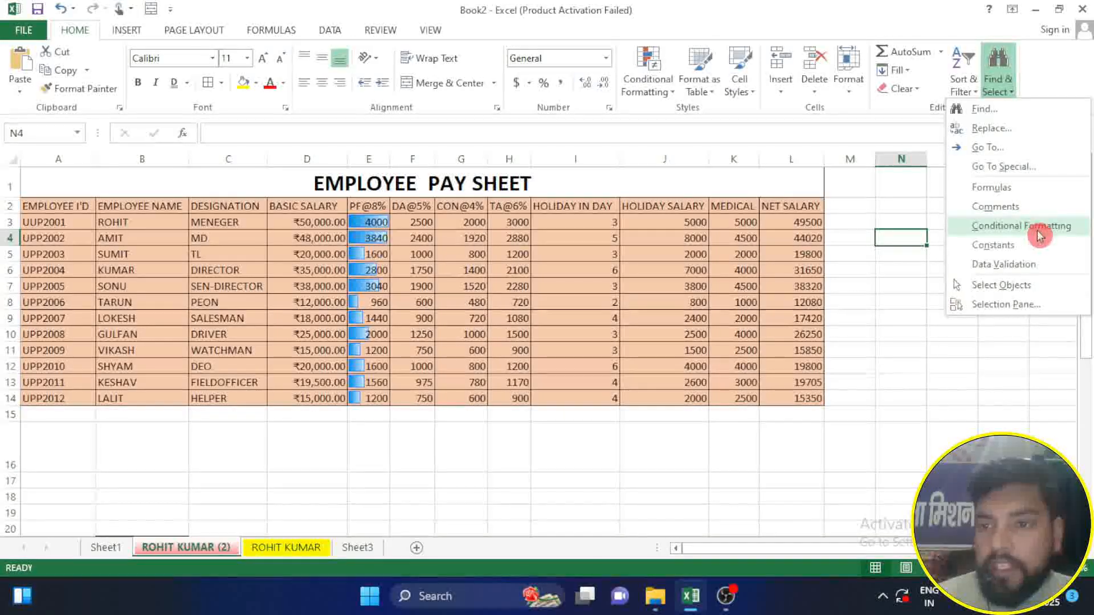
click(1013, 226)
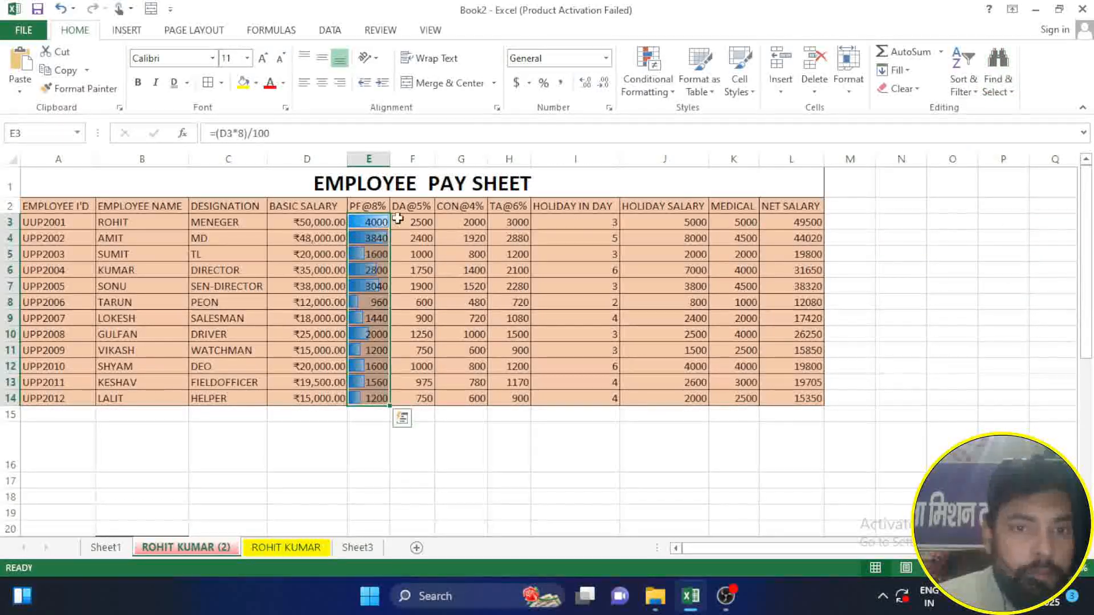
click(934, 285)
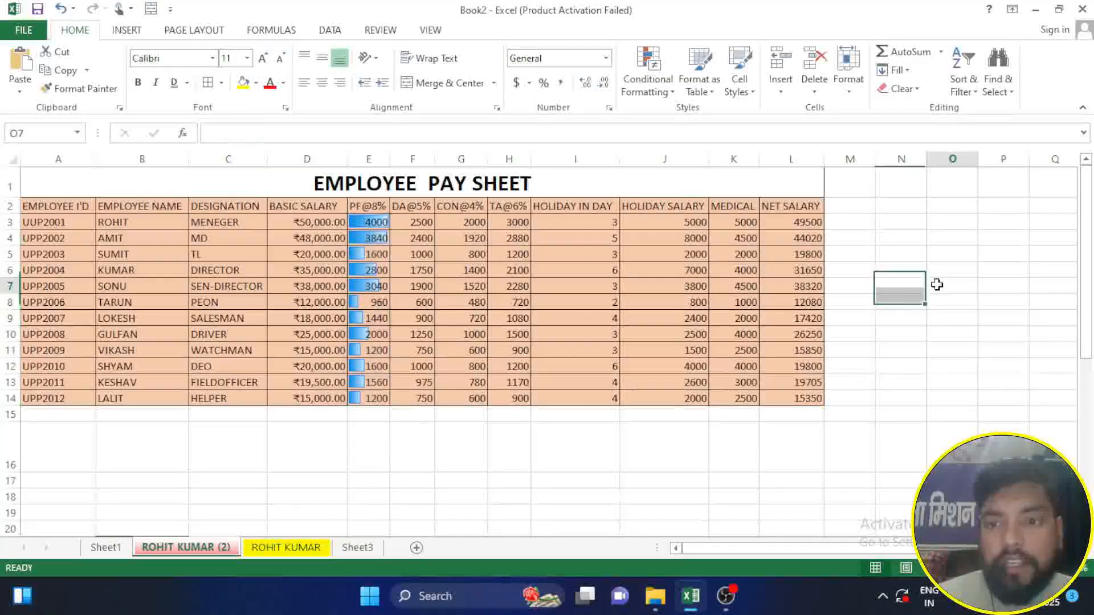
Step: Display the Selection pane for the sheet's objects, close it, and bring up the Insert commands
click(1007, 90)
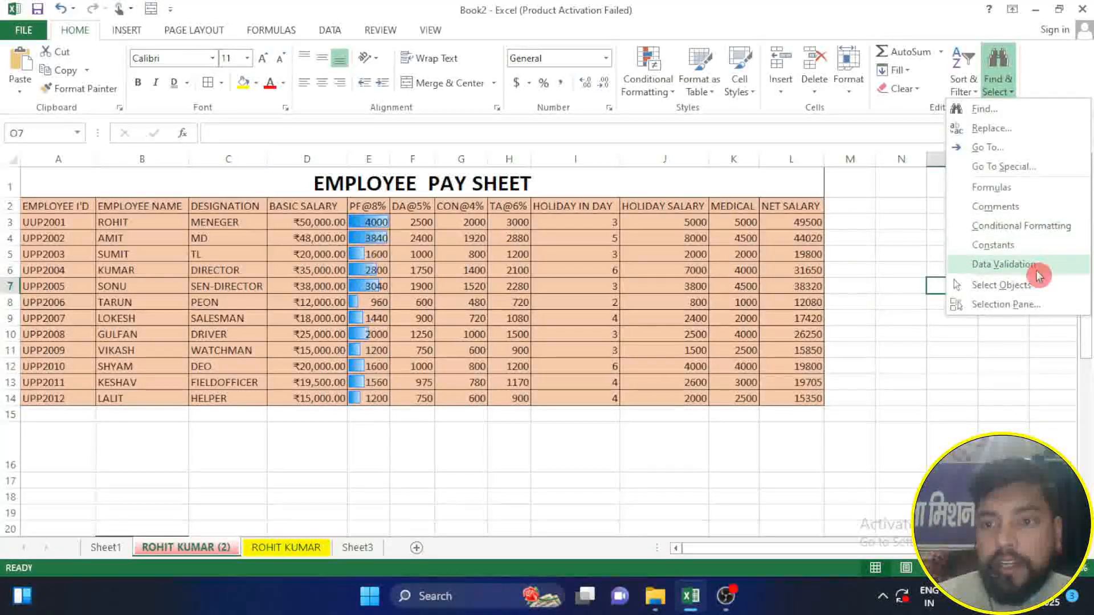
click(1014, 311)
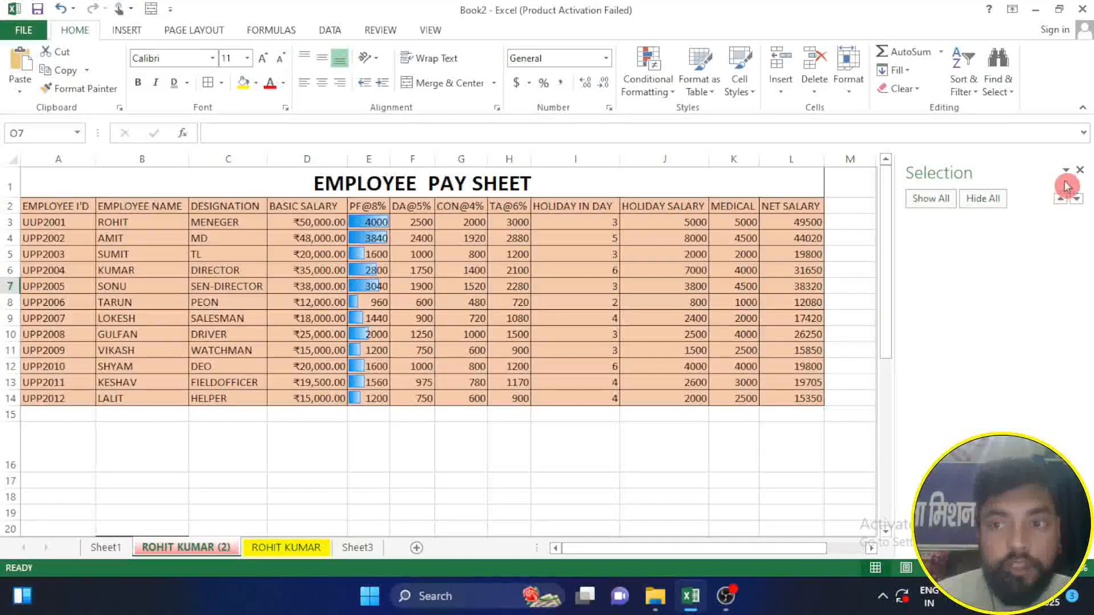
click(1080, 170)
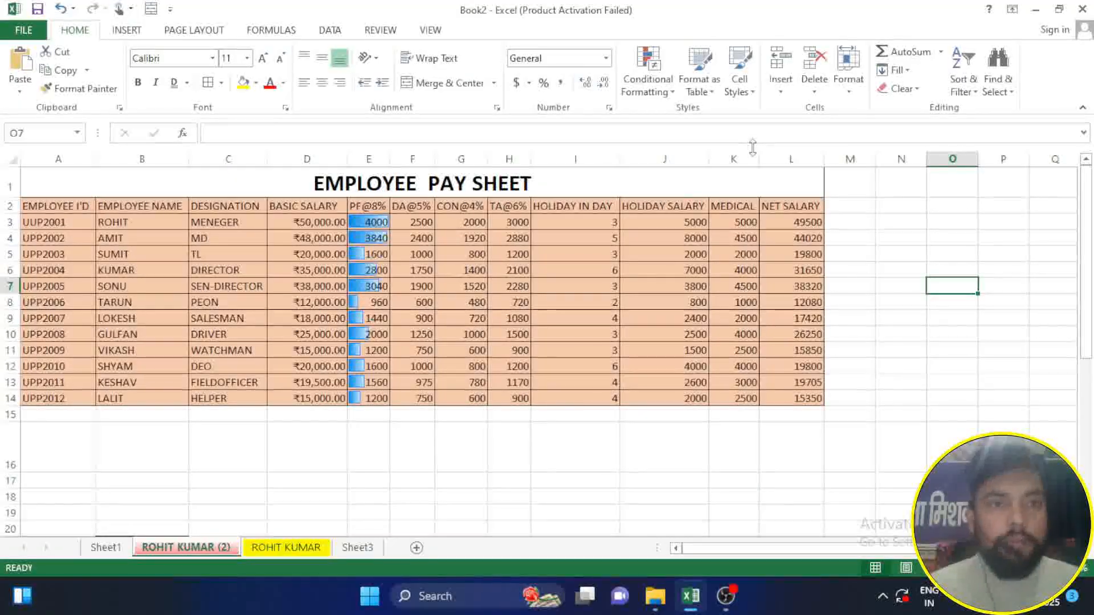
click(127, 31)
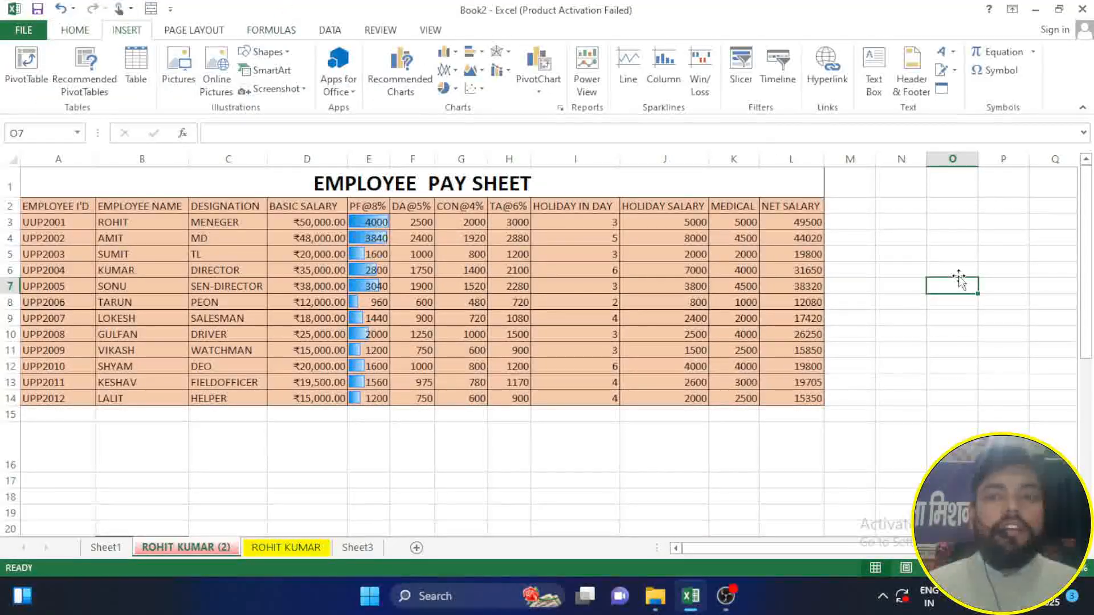